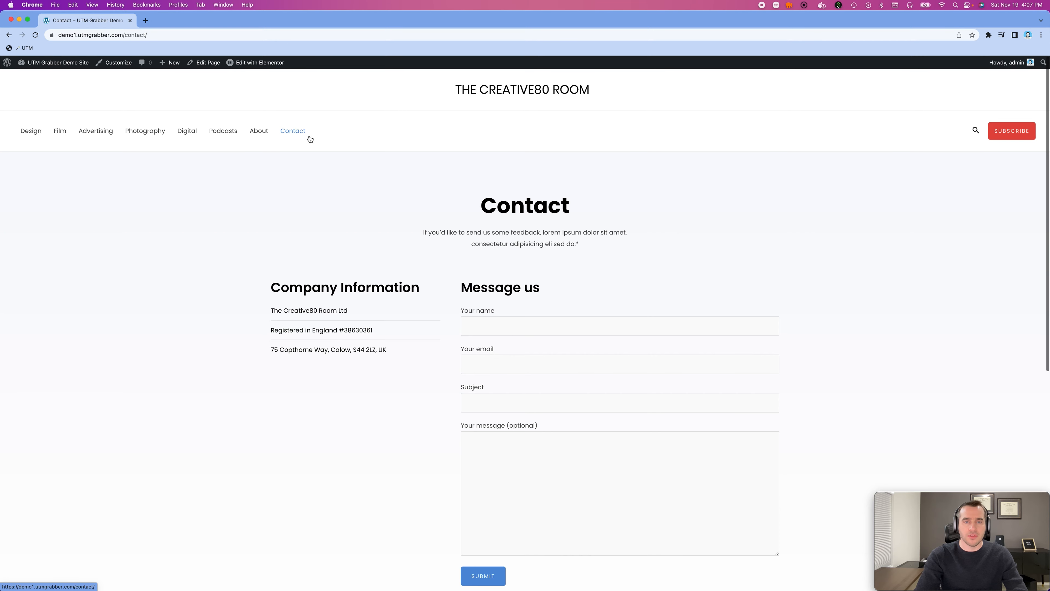
# - Open the Contact page for editing in Elementor
pyautogui.scroll(-5, 637, 327)
pyautogui.scroll(1, 636, 325)
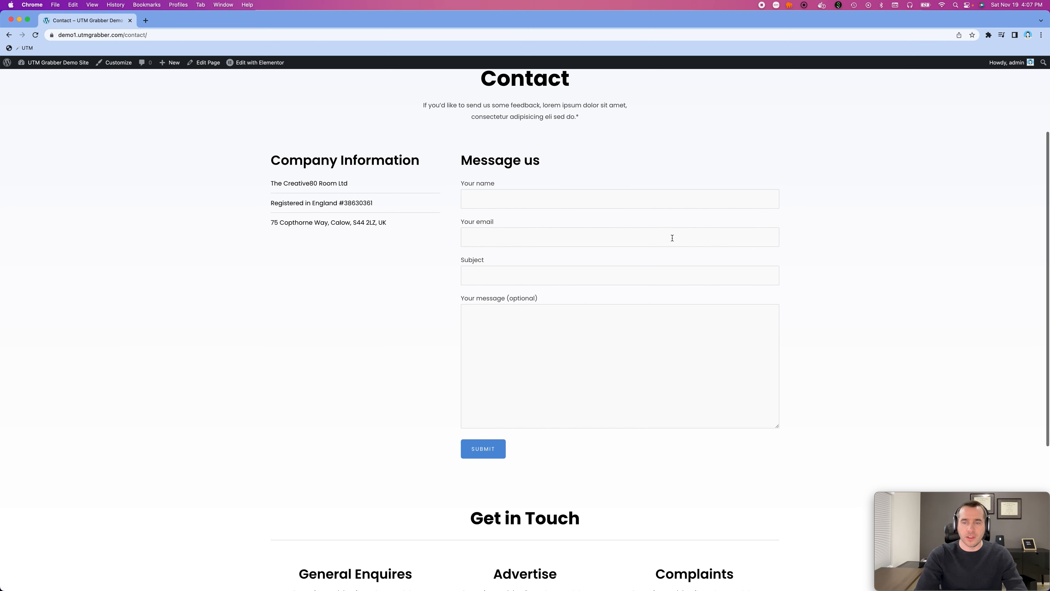
pyautogui.moveTo(264, 64)
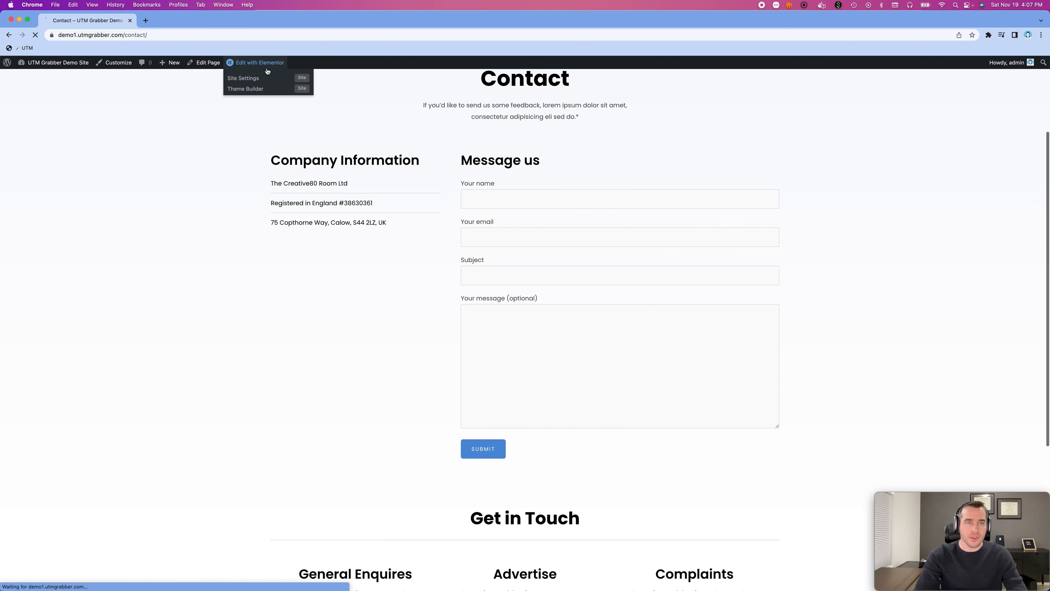
pyautogui.click(251, 88)
# - Select the form widget under the Message us heading and examine its Contact Form 7 shortcode
pyautogui.scroll(-1, 284, 101)
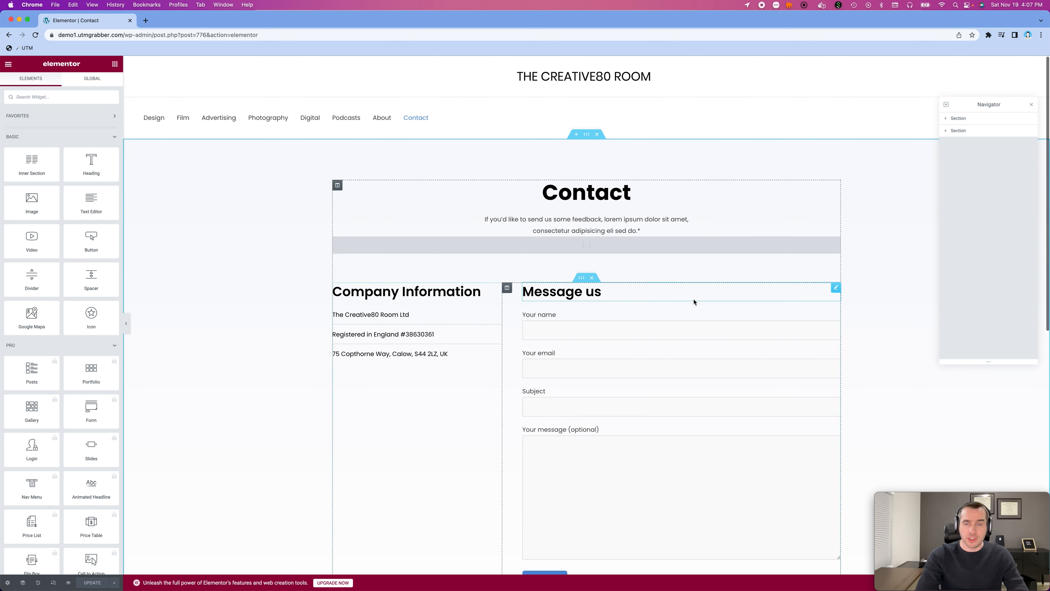
pyautogui.scroll(-2, 694, 299)
pyautogui.scroll(-1, 694, 299)
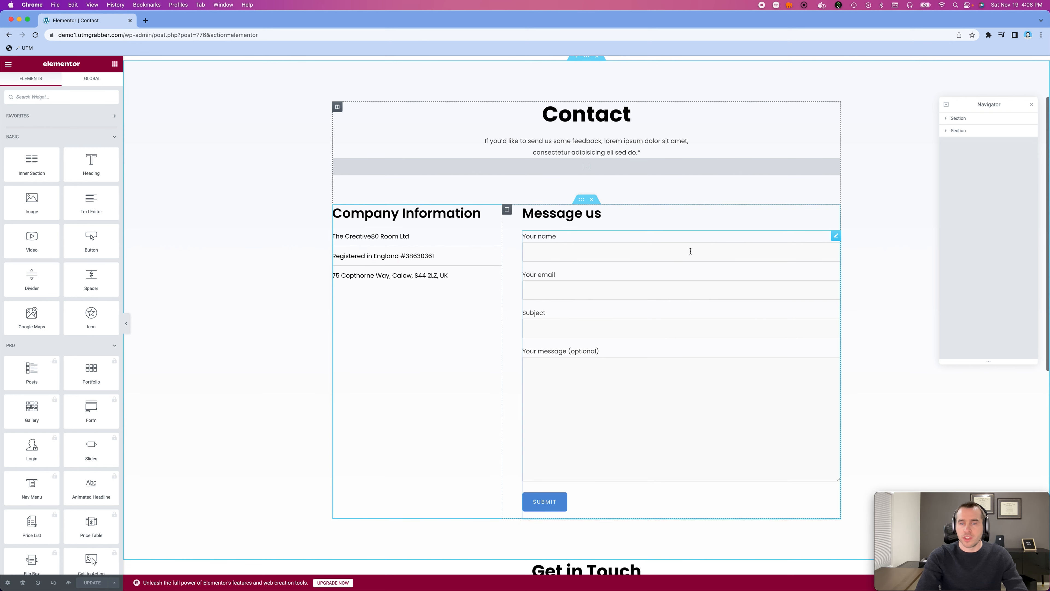
pyautogui.scroll(-2, 693, 260)
pyautogui.click(658, 251)
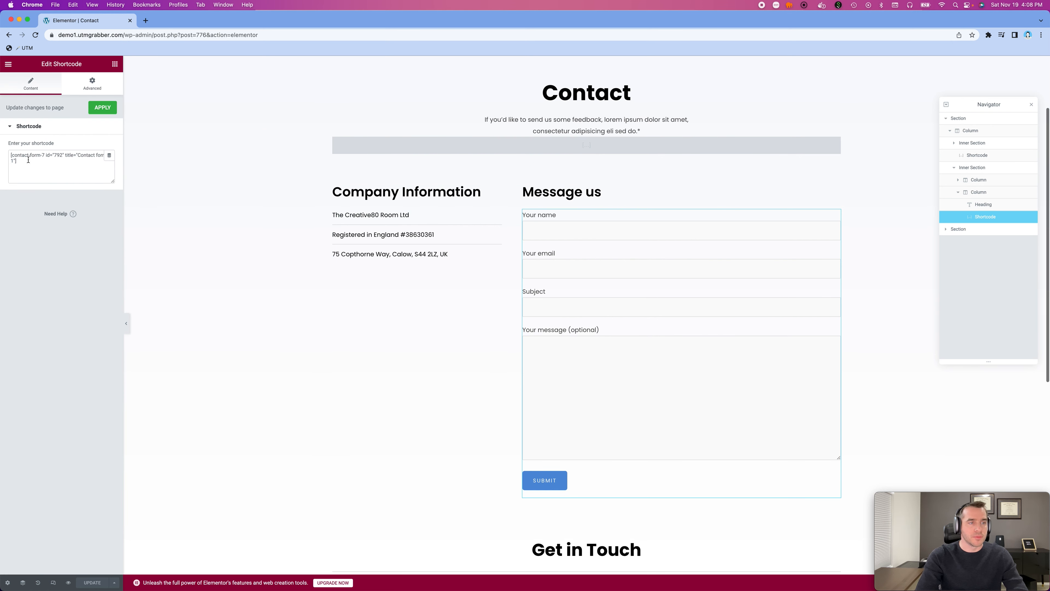
pyautogui.moveTo(24, 166); pyautogui.dragTo(4, 156)
pyautogui.click(3, 157)
pyautogui.click(27, 162)
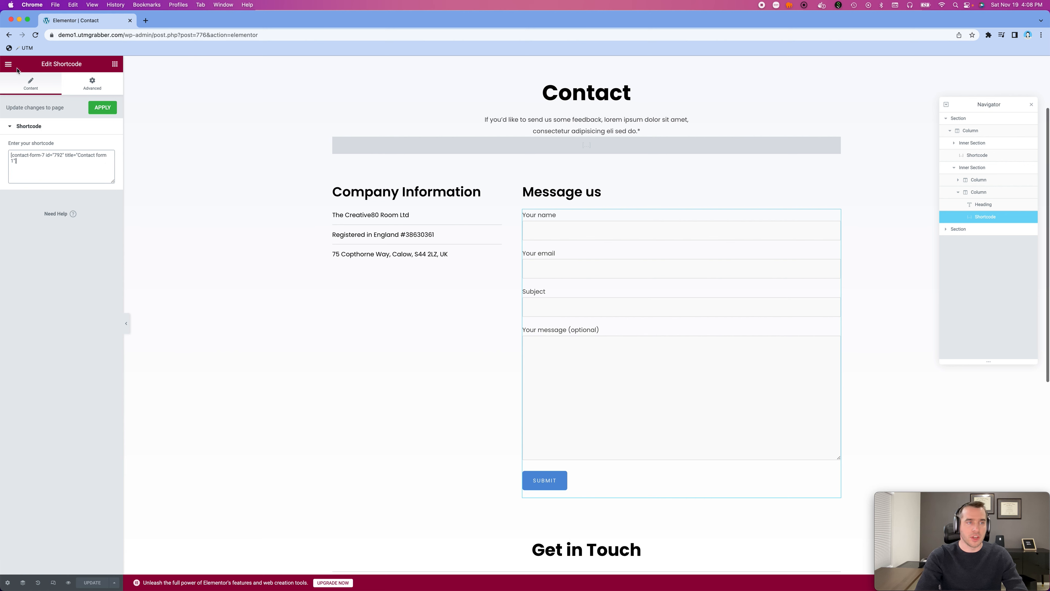
# - Exit Elementor to the WordPress dashboard and open Contact form 1 for editing from the contact forms list
pyautogui.click(9, 63)
pyautogui.click(30, 226)
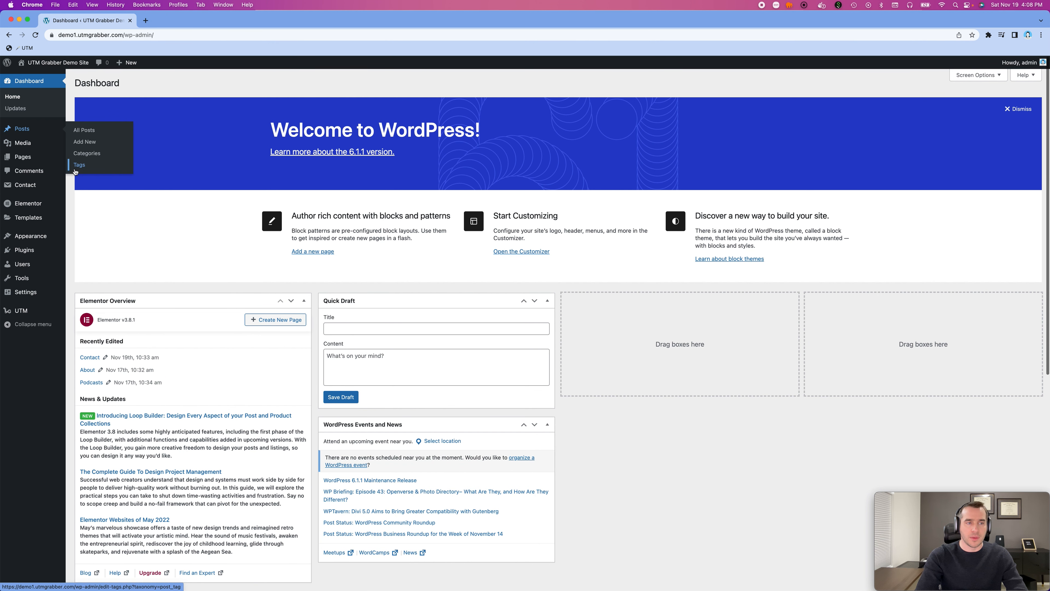
pyautogui.moveTo(31, 191)
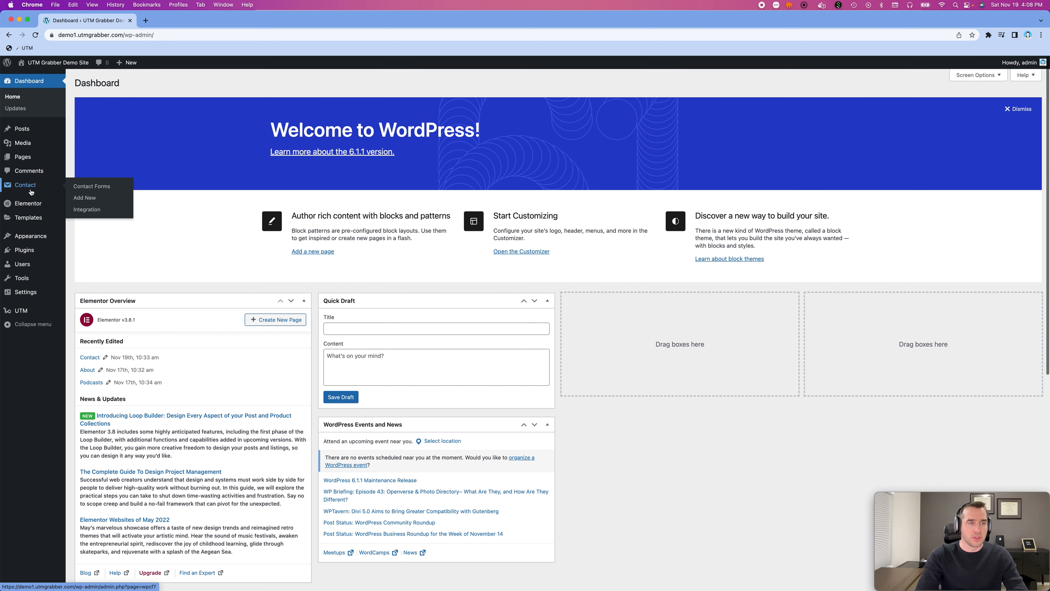
pyautogui.click(81, 187)
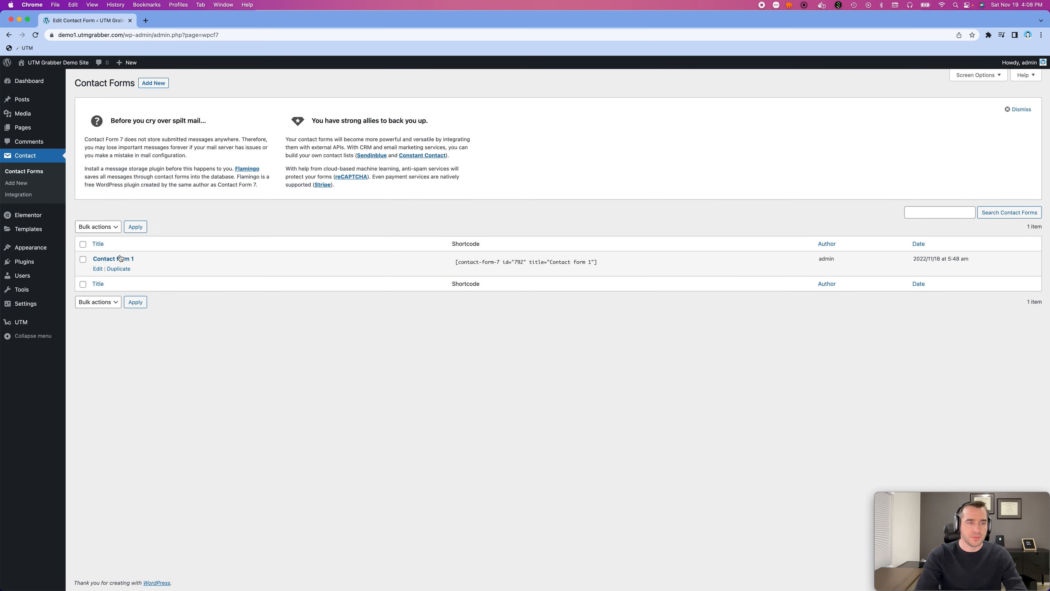
pyautogui.click(113, 258)
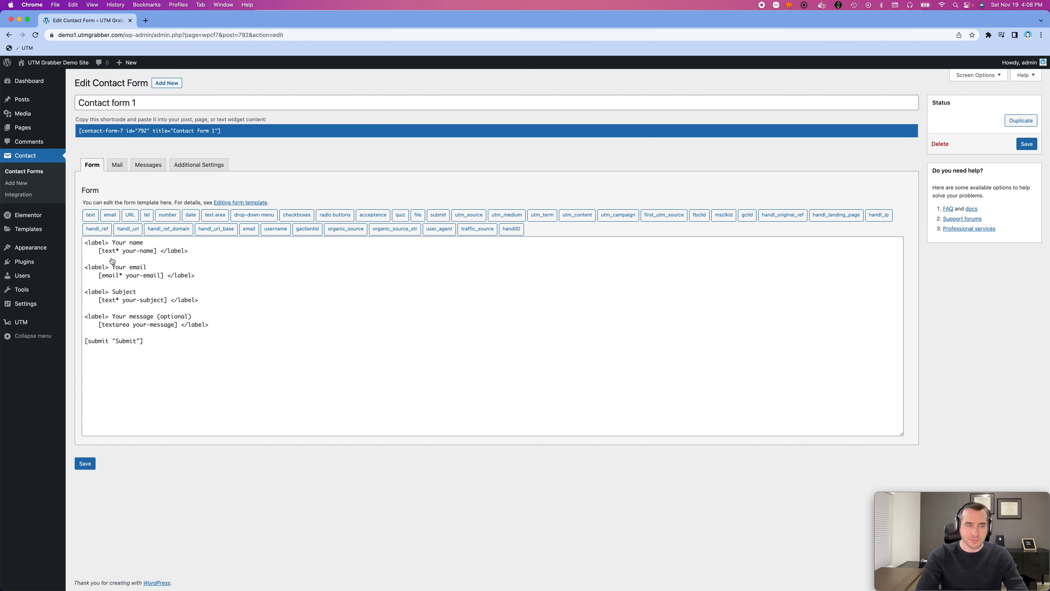
# - Check the shortcode of Contact form 1 in the contact forms list and reopen the form's template
pyautogui.click(42, 174)
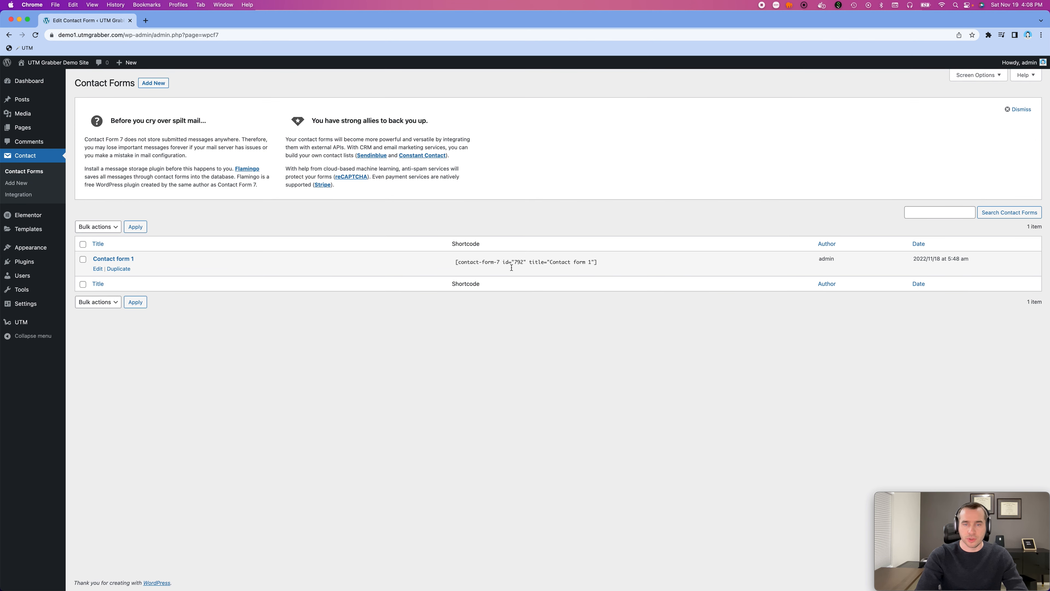
pyautogui.click(120, 259)
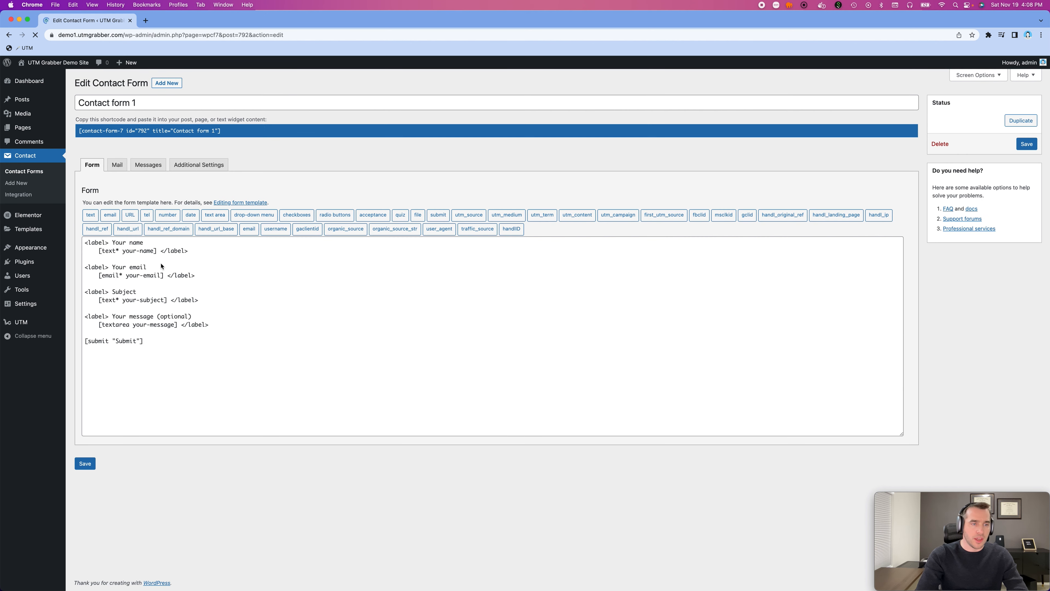
pyautogui.click(226, 324)
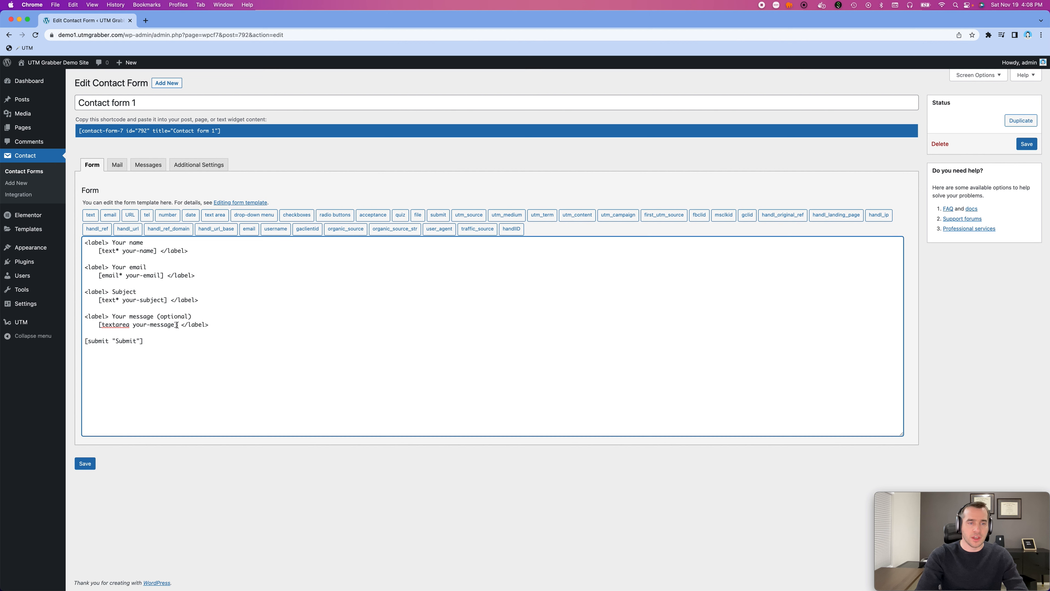
# - Open the live site's Contact page in a new tab and compare its form with the Contact form 1 template
pyautogui.moveTo(74, 63)
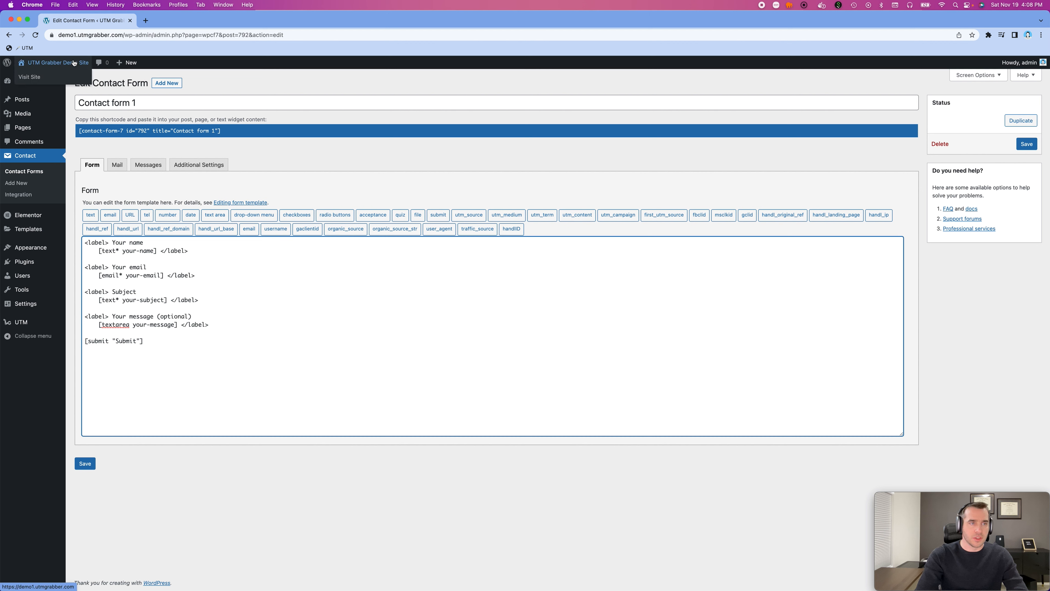
pyautogui.keyDown('super'); pyautogui.click(43, 79); pyautogui.keyUp('super')
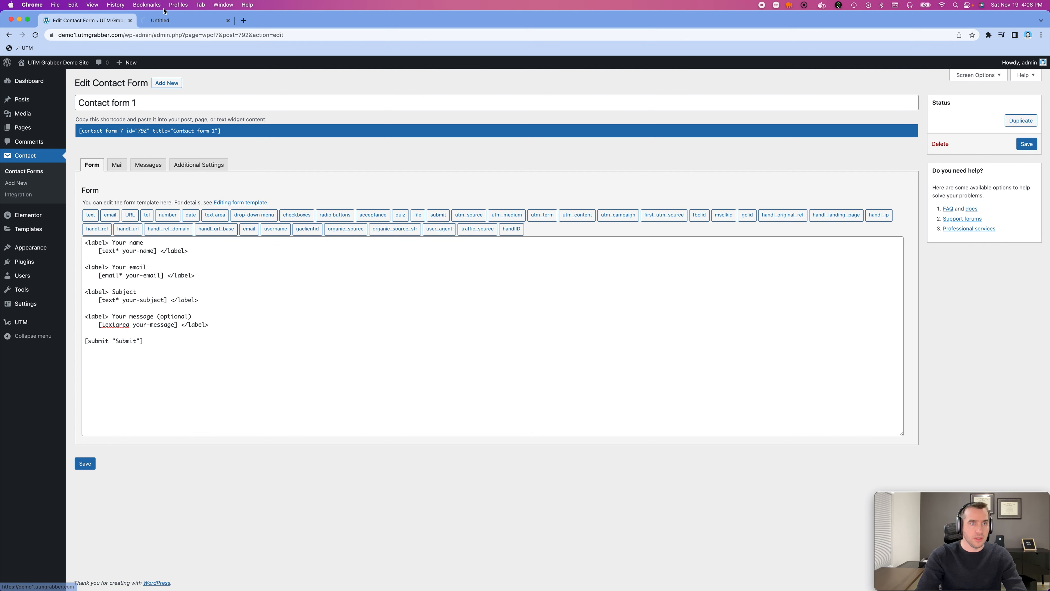
pyautogui.click(177, 22)
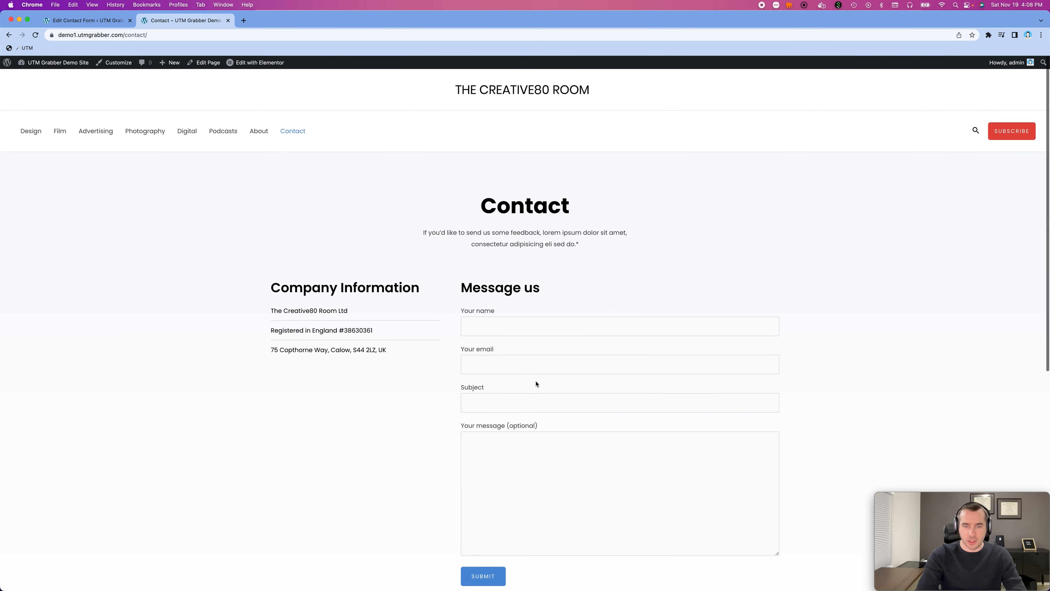
pyautogui.scroll(-3, 537, 381)
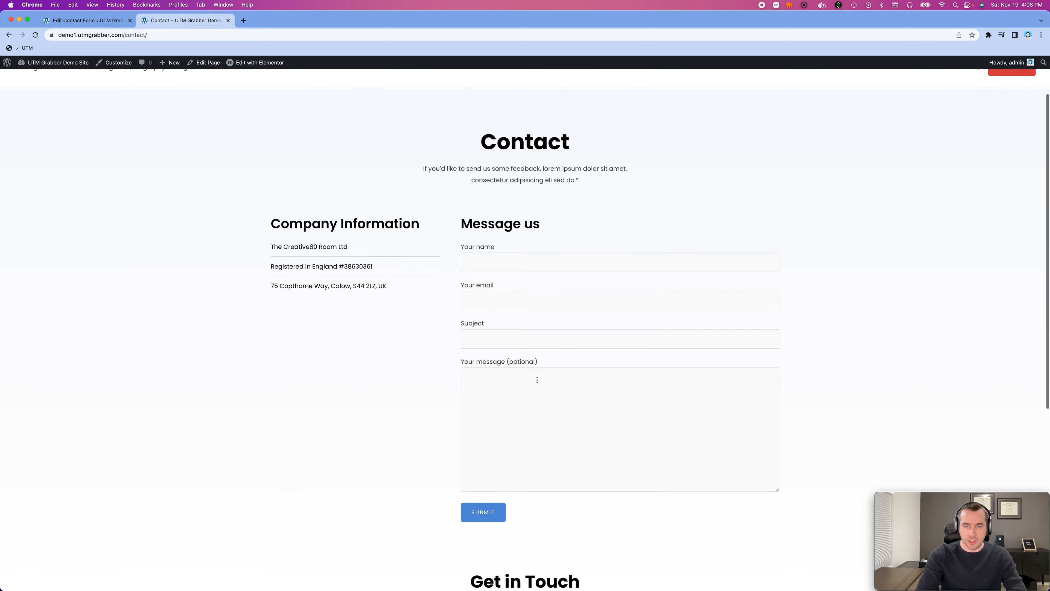
pyautogui.click(83, 22)
pyautogui.click(220, 323)
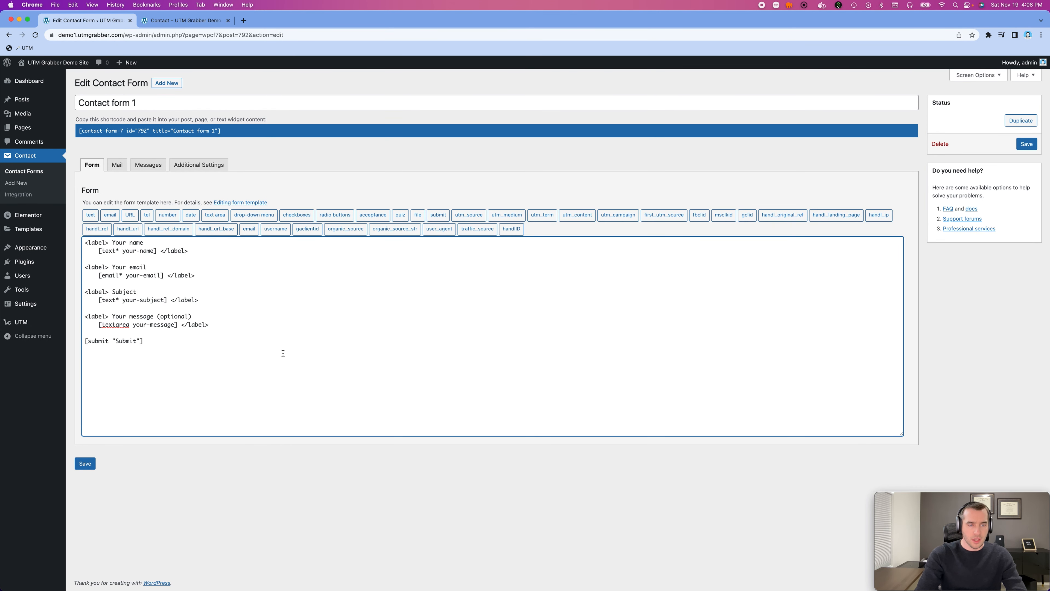
# - Open the installed plugins list in a new tab and check the HandL UTM Grabber v3 entry
pyautogui.moveTo(56, 263)
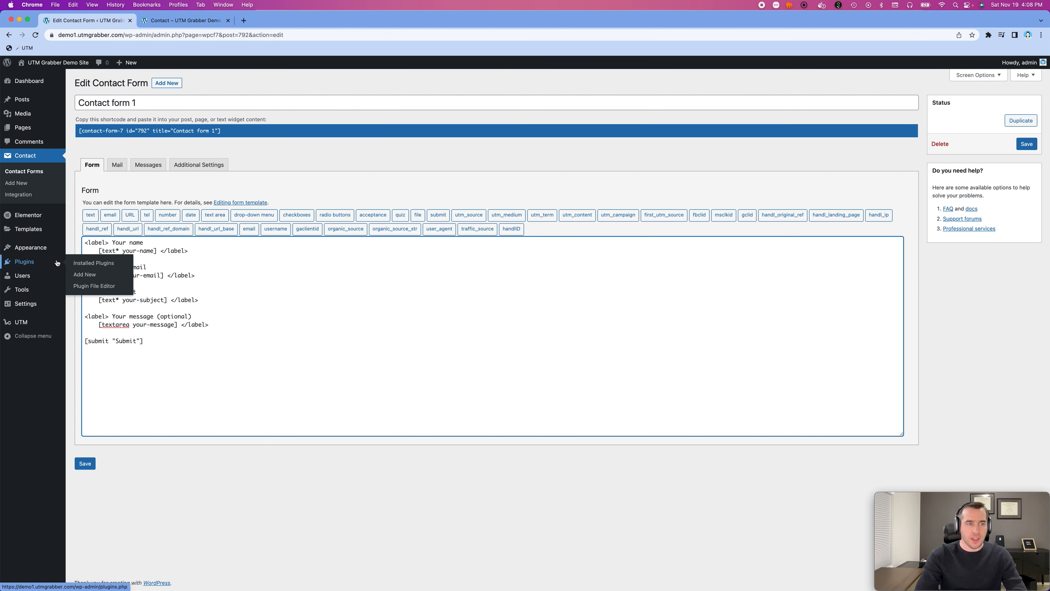
pyautogui.keyDown('super'); pyautogui.click(88, 265); pyautogui.keyUp('super')
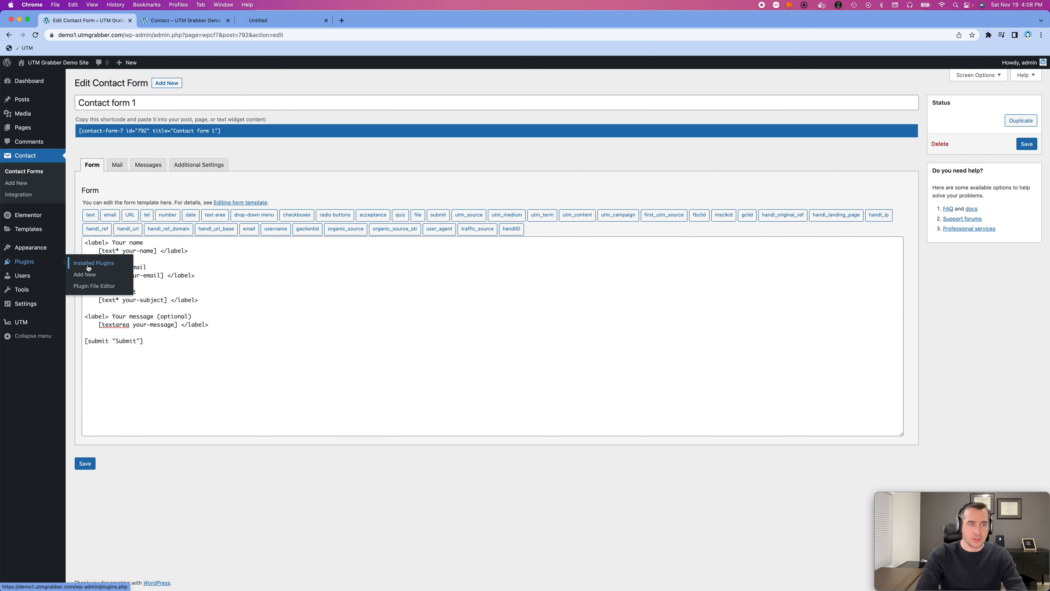
pyautogui.click(258, 21)
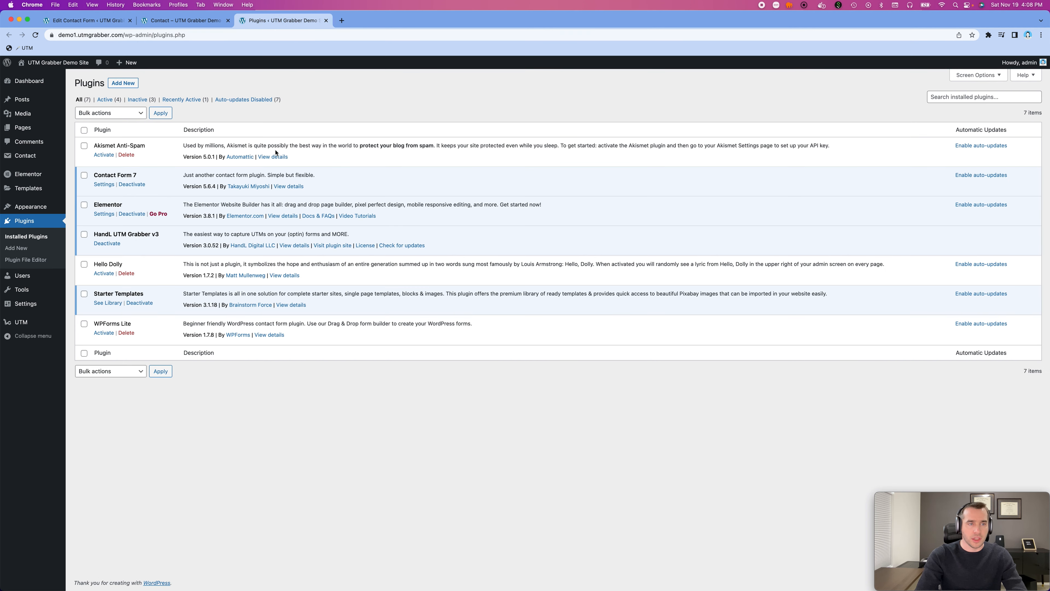
pyautogui.tripleClick(109, 235)
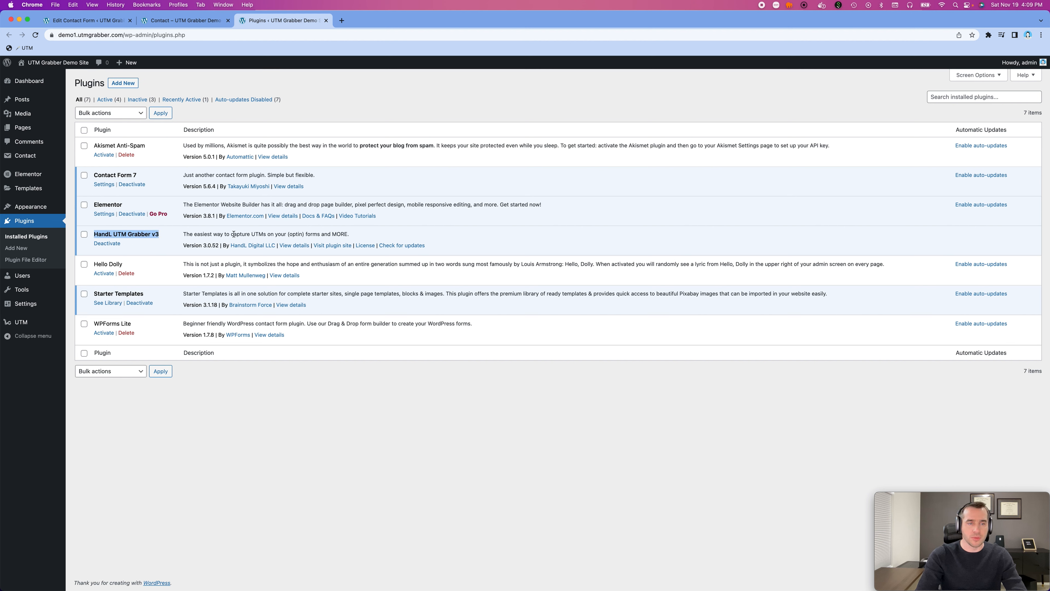
pyautogui.click(194, 23)
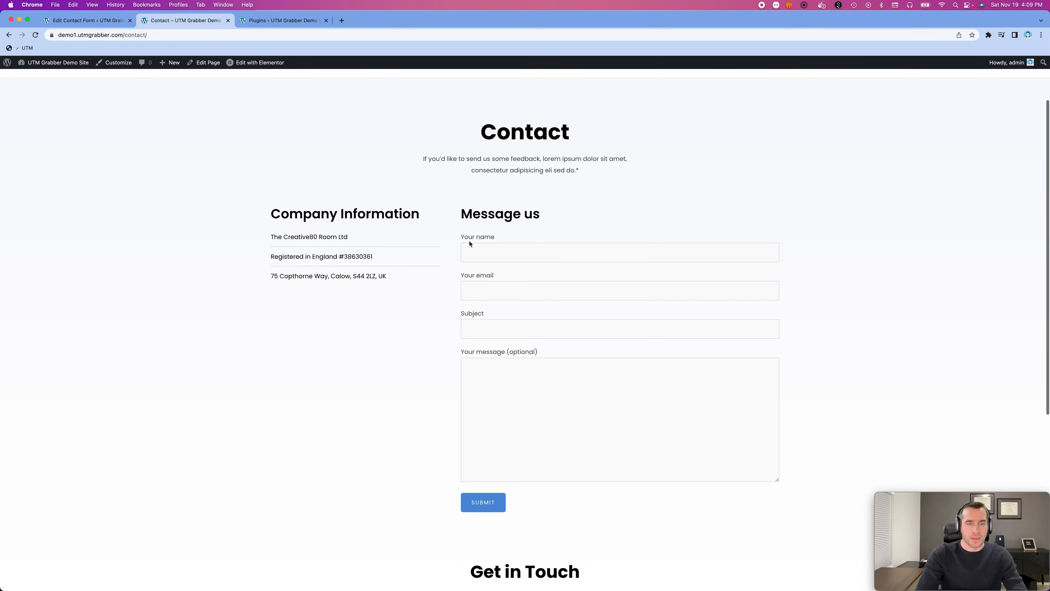
# - Return to the Contact form 1 template and add an empty line between the message field and the submit tag
pyautogui.click(78, 20)
pyautogui.click(231, 324)
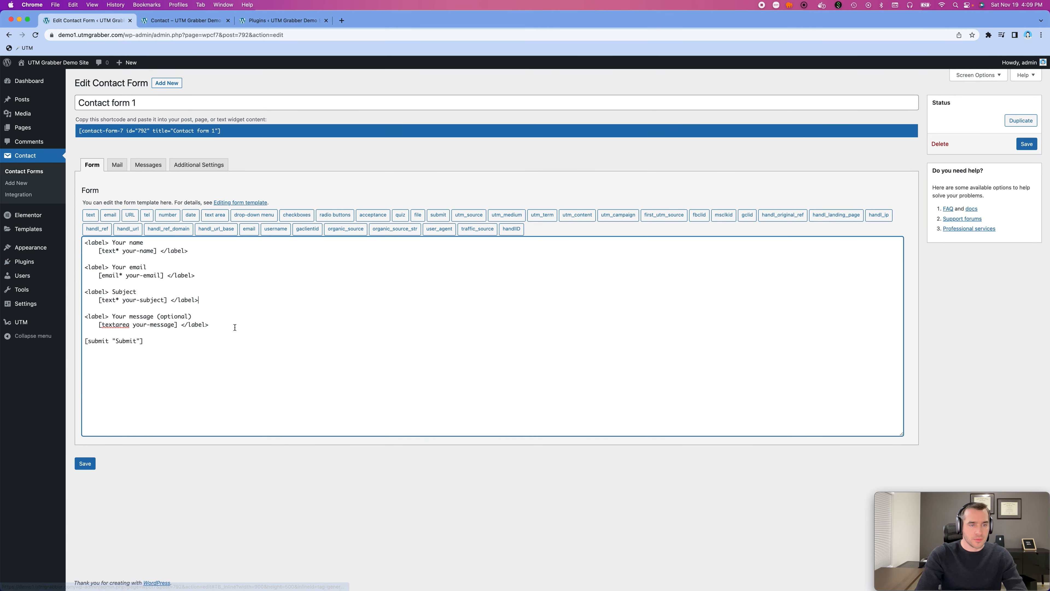
pyautogui.press('Return')
pyautogui.press('Return')
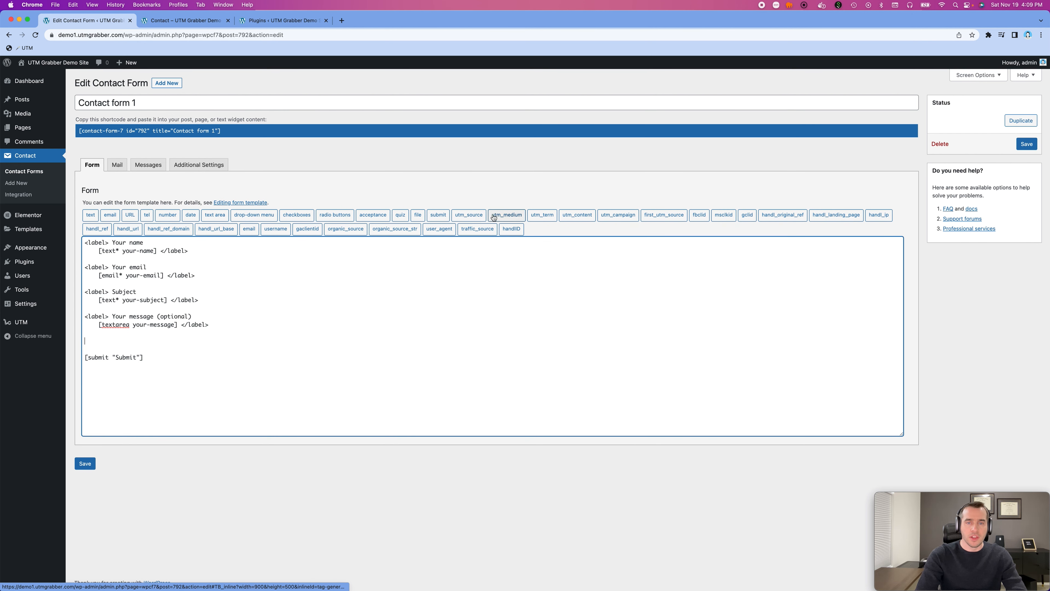
pyautogui.click(480, 215)
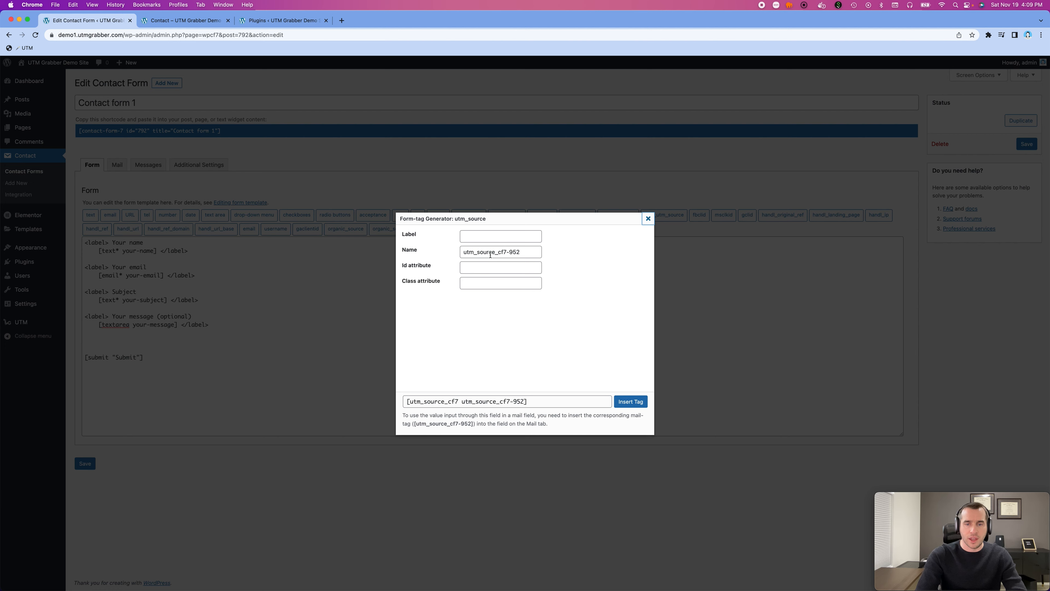
pyautogui.click(636, 402)
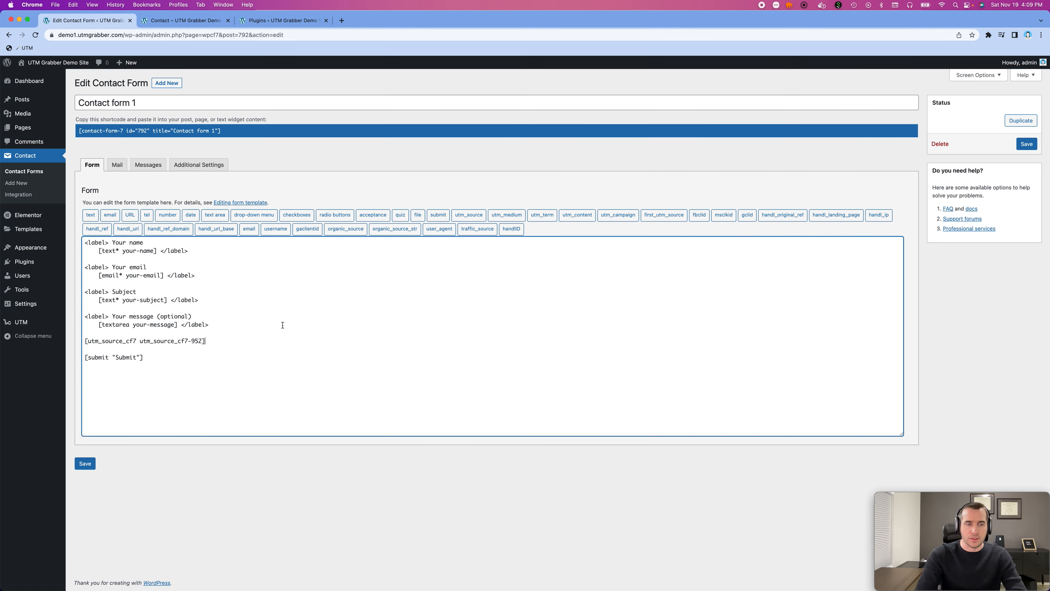
pyautogui.click(222, 338)
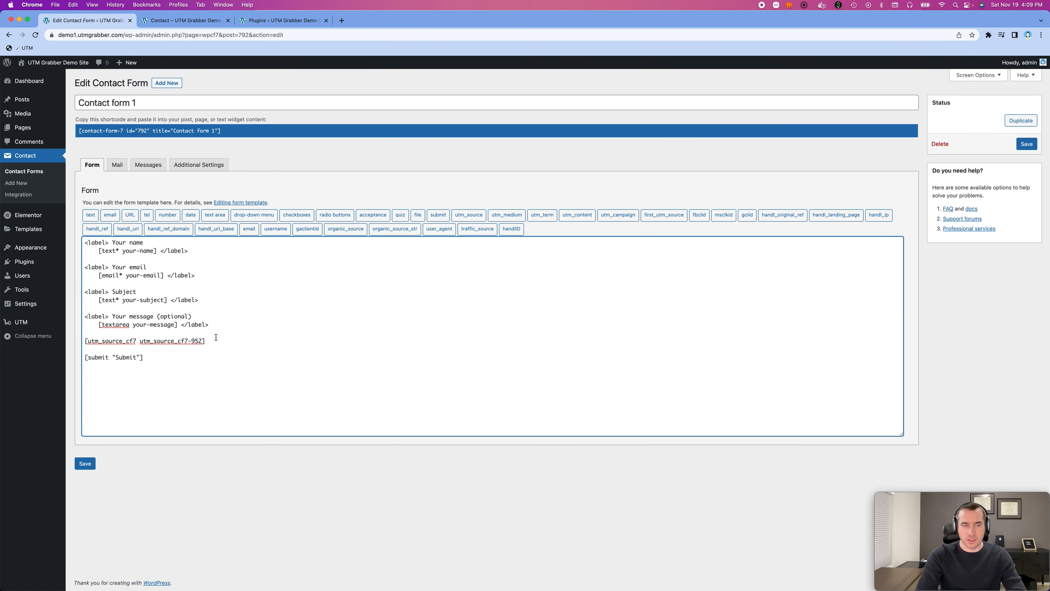
pyautogui.moveTo(216, 337); pyautogui.dragTo(82, 339)
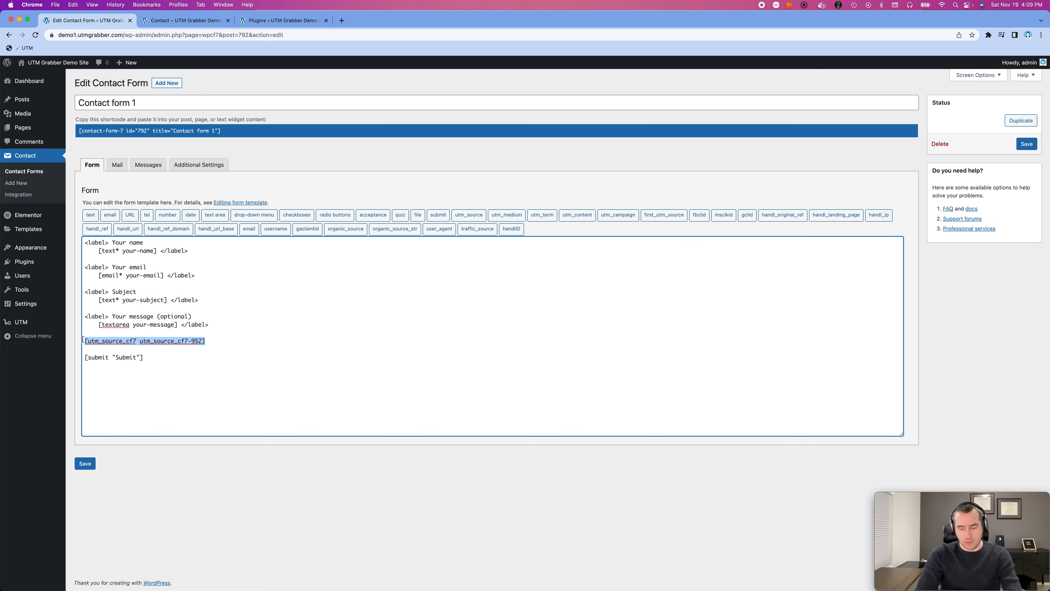
pyautogui.press('BackSpace')
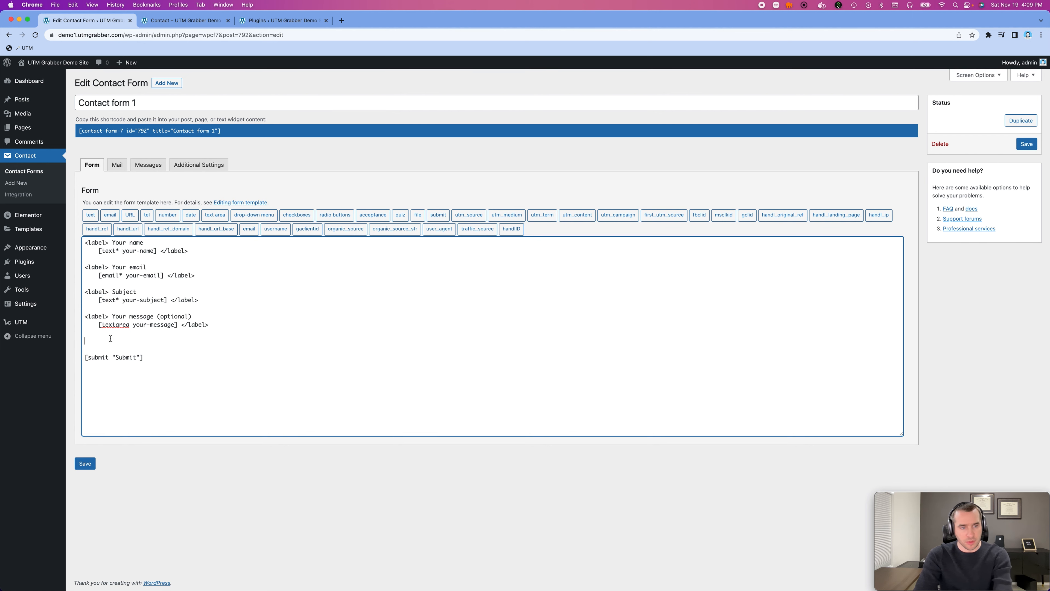
# - Insert a utm_source form tag above the submit tag with its Id and Class attributes set to utm_source
pyautogui.click(469, 216)
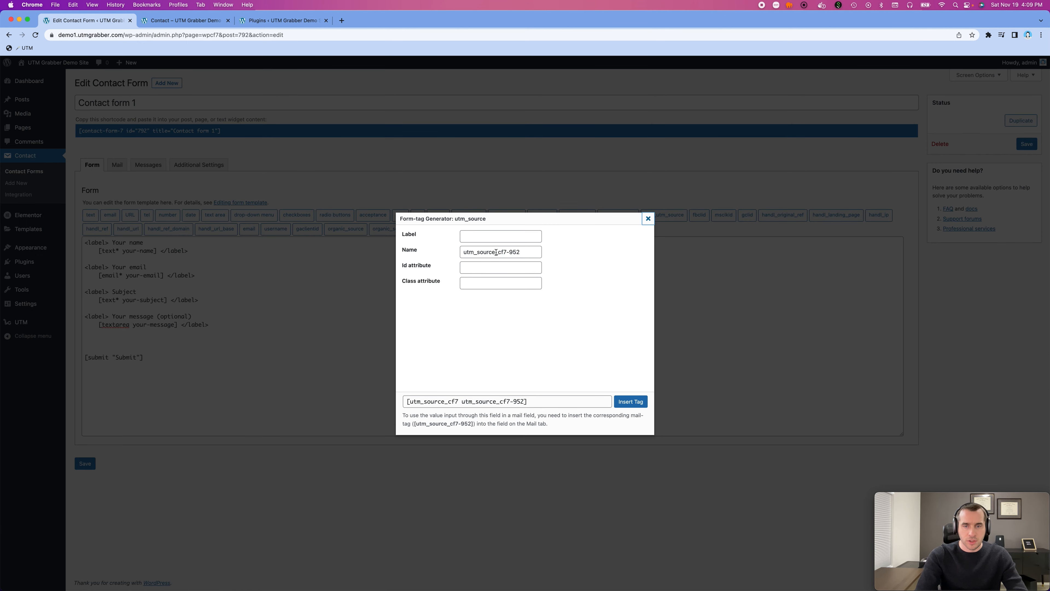
pyautogui.moveTo(496, 253); pyautogui.dragTo(461, 252)
pyautogui.press('super+c')
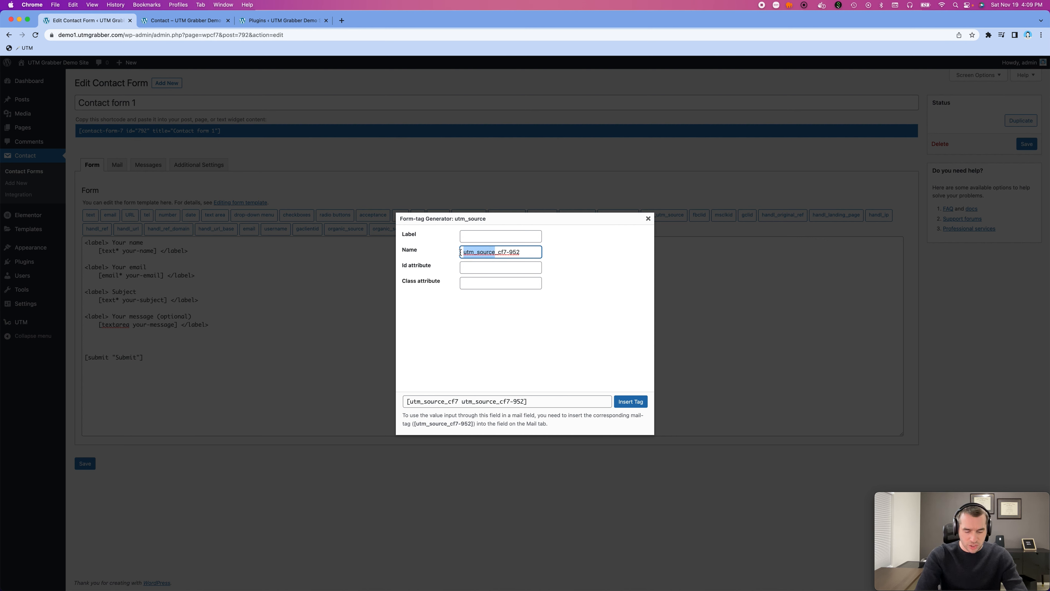
pyautogui.click(466, 264)
pyautogui.press('super+v')
pyautogui.press('Tab')
pyautogui.press('super+v')
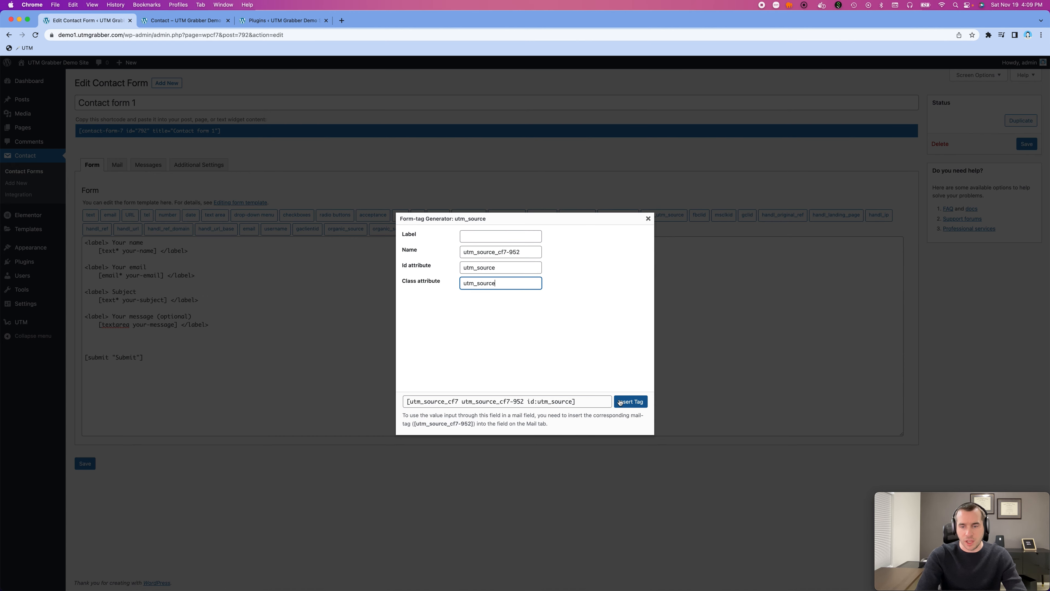
pyautogui.click(630, 401)
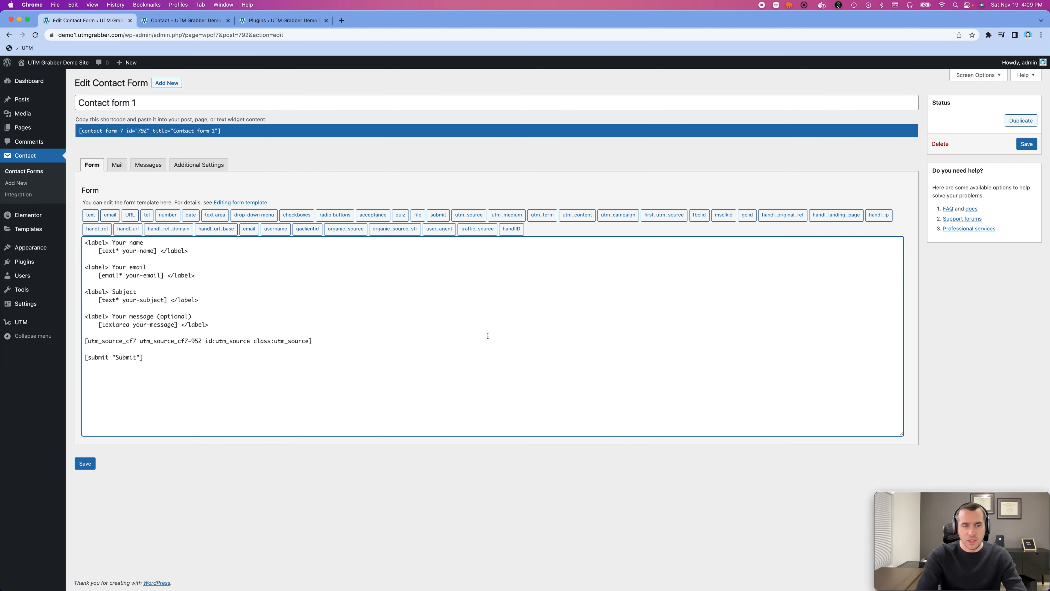
# - Insert a utm_medium form tag after the utm_source tag with its Id and Class attributes set to utm_medium
pyautogui.click(503, 219)
pyautogui.moveTo(498, 251); pyautogui.dragTo(446, 251)
pyautogui.press('super+c')
pyautogui.click(473, 267)
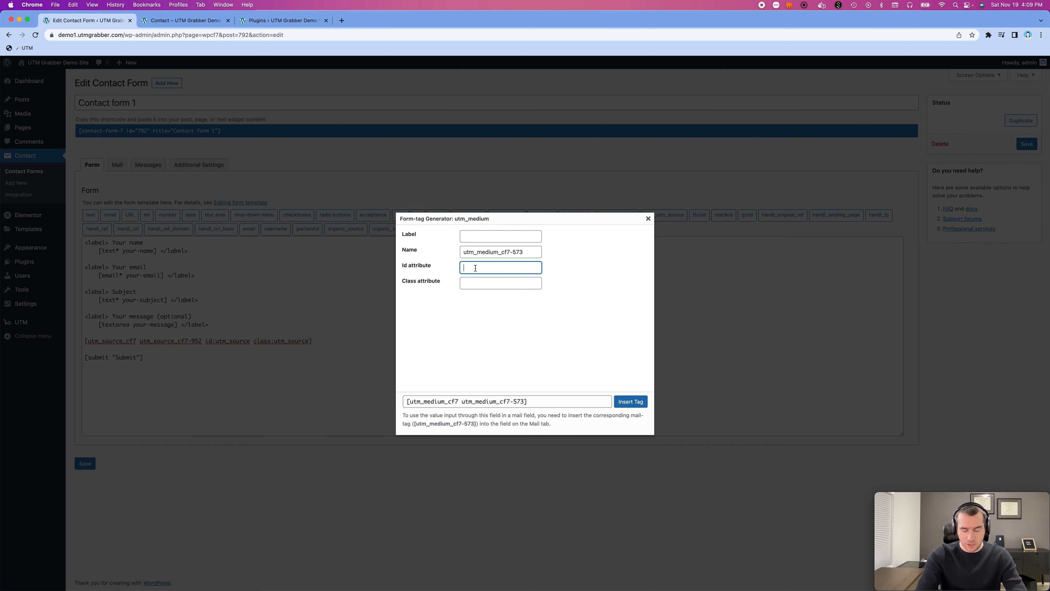
pyautogui.press('super+v')
pyautogui.click(482, 283)
pyautogui.press('super+v')
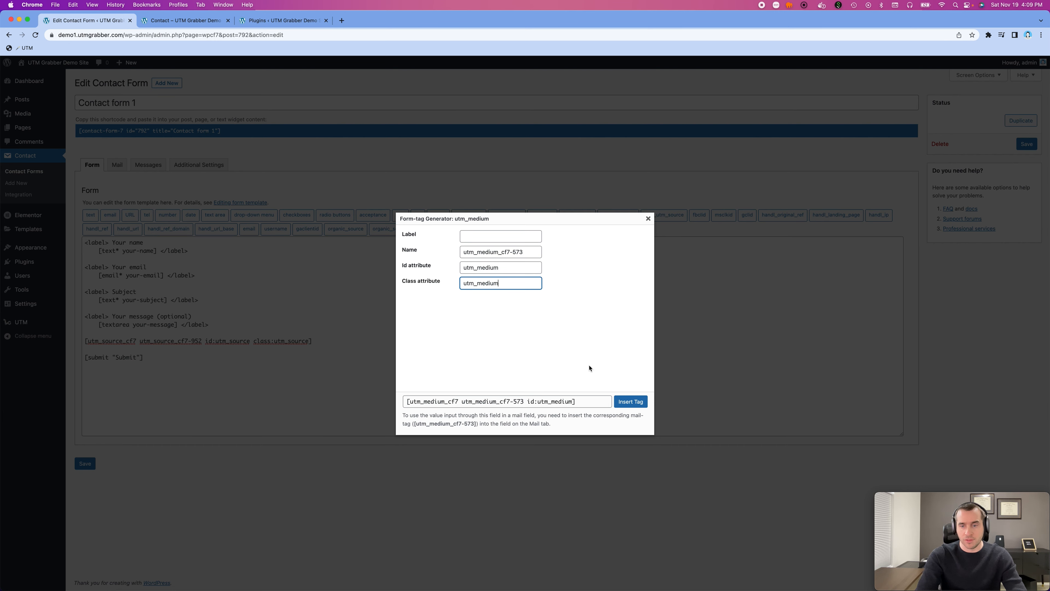
pyautogui.click(630, 401)
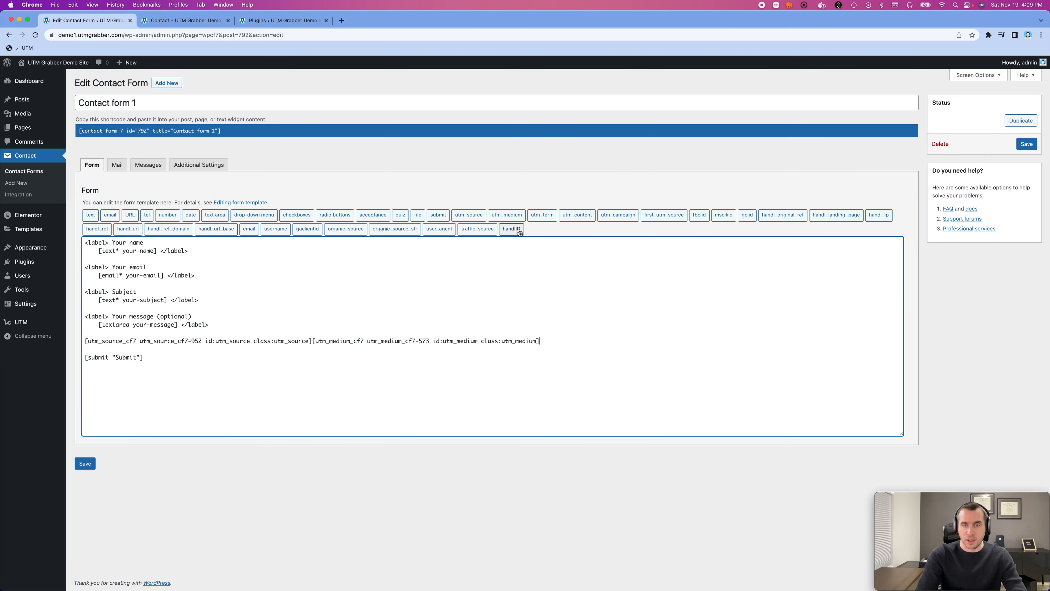
# - Insert a utm_term form tag after the utm_medium tag with its Id and Class attributes set to utm_term
pyautogui.click(546, 221)
pyautogui.moveTo(488, 253); pyautogui.dragTo(462, 252)
pyautogui.press('super+c')
pyautogui.click(485, 269)
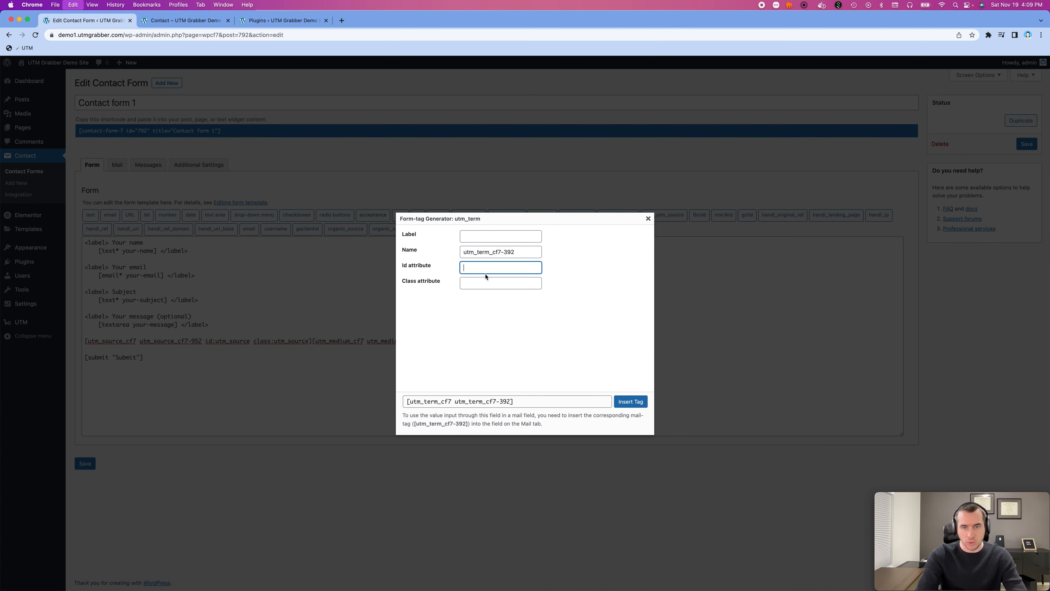
pyautogui.press('super+v')
pyautogui.click(486, 283)
pyautogui.press('super+v')
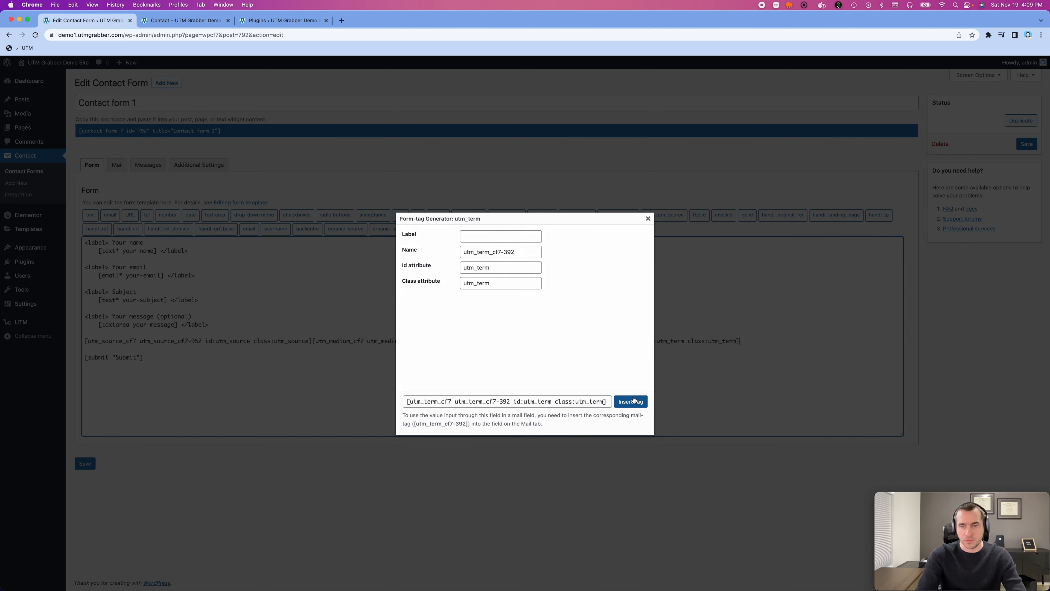
pyautogui.click(631, 401)
# - Insert a utm_content form tag after the utm_term tag with its Id and Class attributes set to utm_content
pyautogui.click(577, 215)
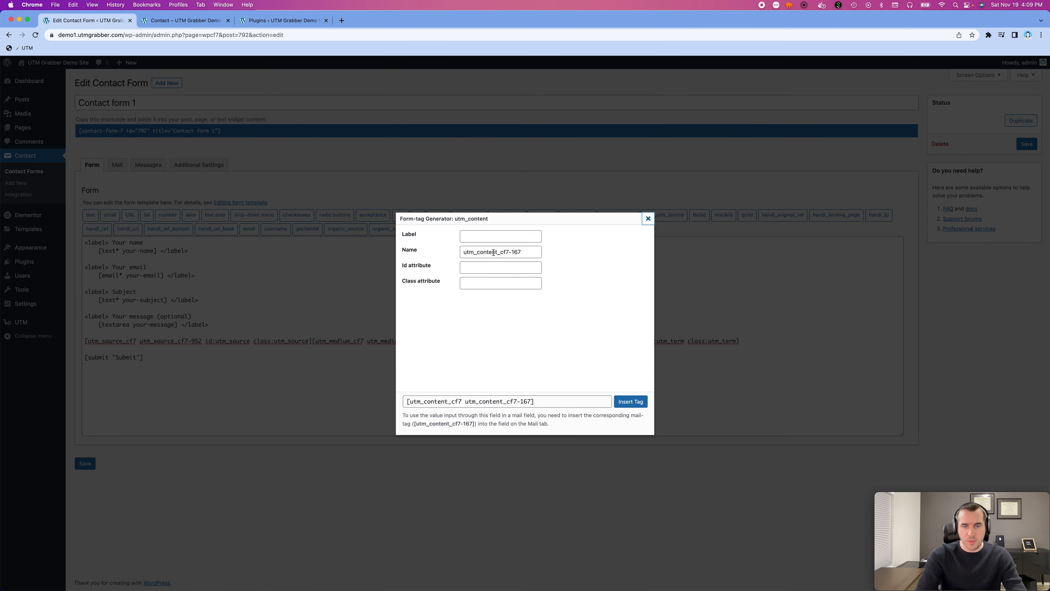
pyautogui.moveTo(497, 252); pyautogui.dragTo(460, 250)
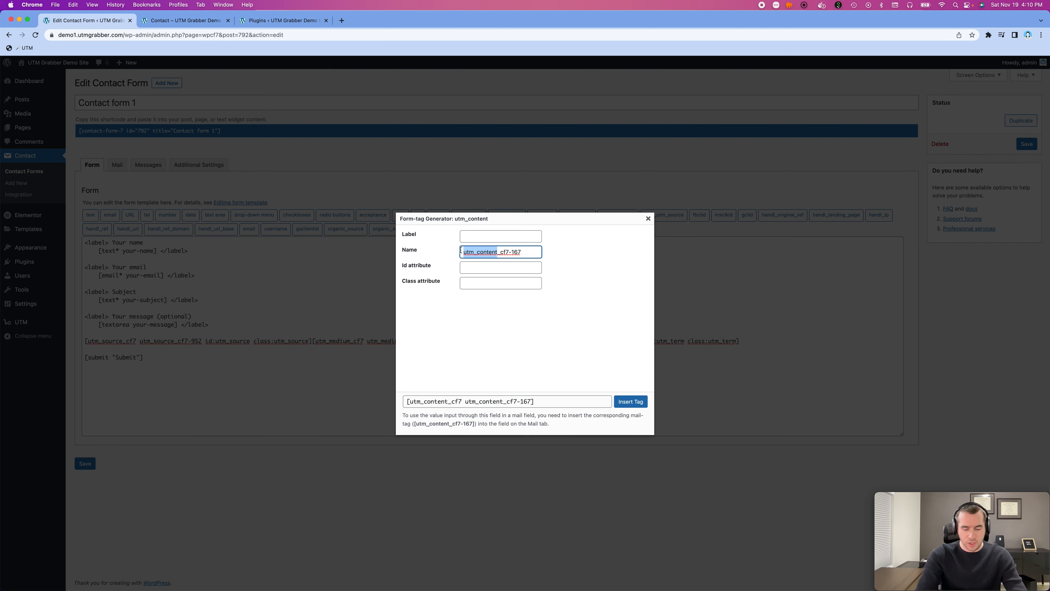
pyautogui.press('super+c')
pyautogui.click(510, 269)
pyautogui.press('super+v')
pyautogui.click(509, 283)
pyautogui.press('super+v')
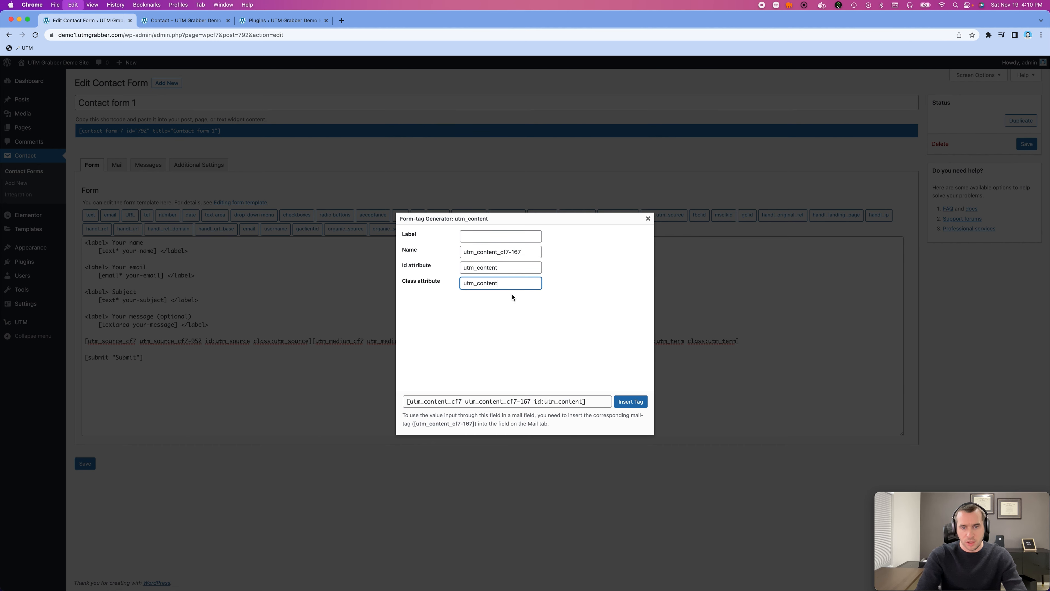
pyautogui.click(631, 402)
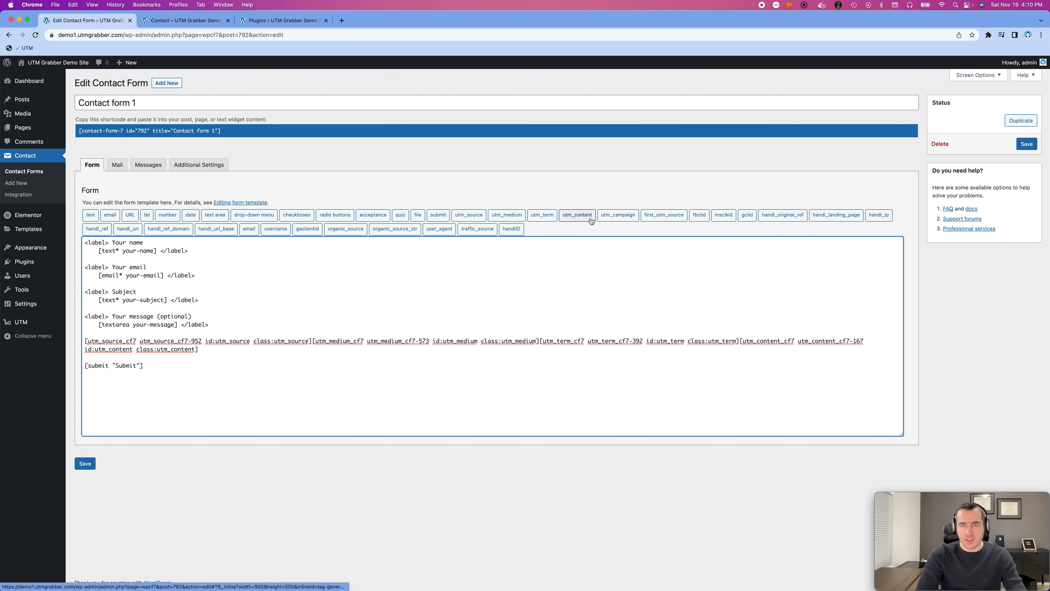
# - Insert a utm_campaign form tag after the utm_content tag with its Id and Class attributes set to utm_campaign
pyautogui.click(612, 217)
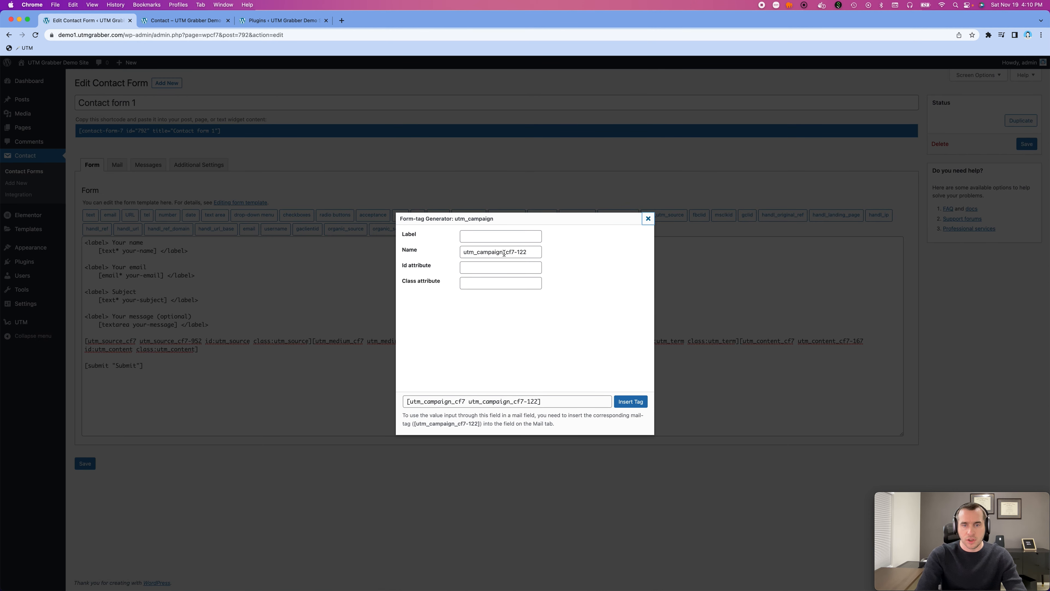
pyautogui.moveTo(504, 253); pyautogui.dragTo(450, 252)
pyautogui.click(493, 269)
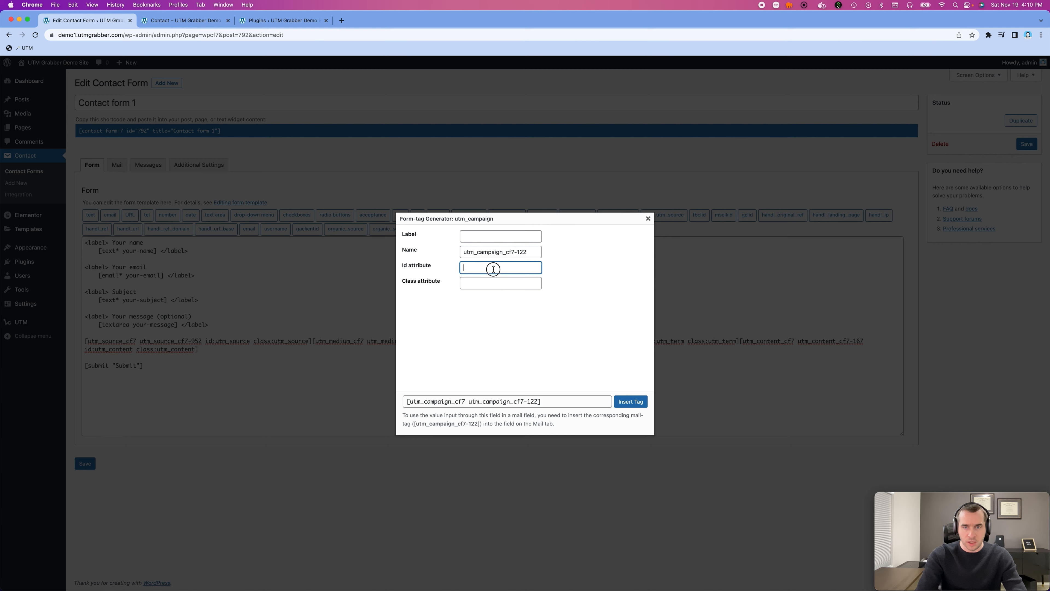
pyautogui.press('super+v')
pyautogui.click(498, 282)
pyautogui.press('super+v')
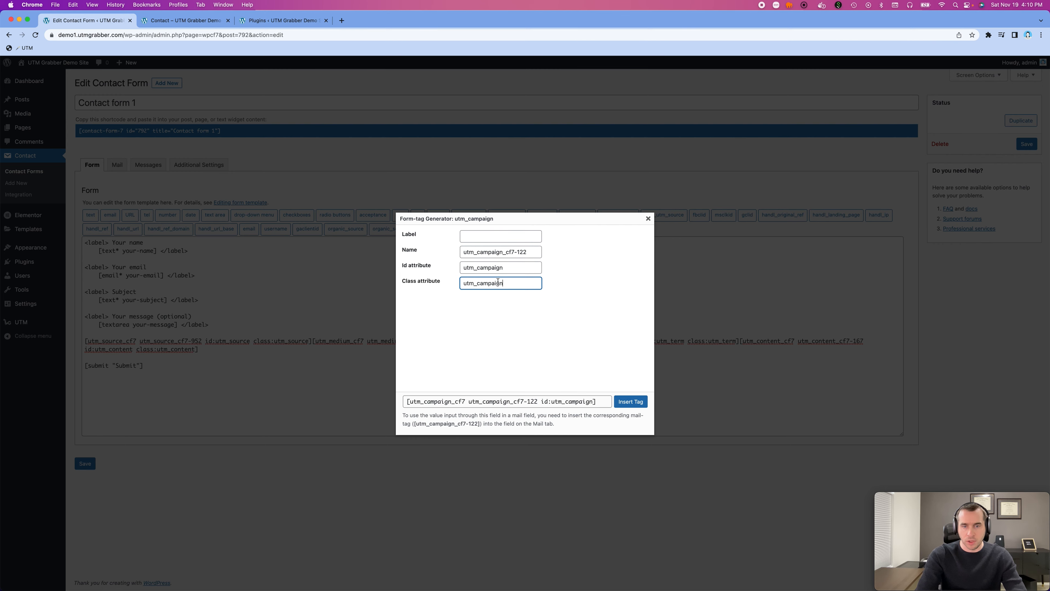
pyautogui.click(630, 402)
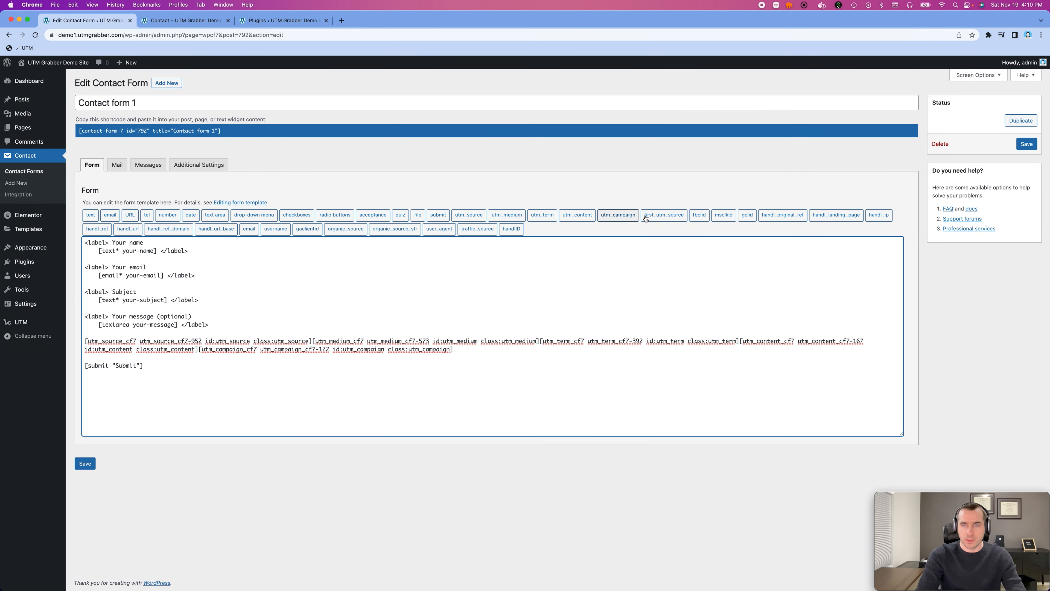
pyautogui.click(664, 214)
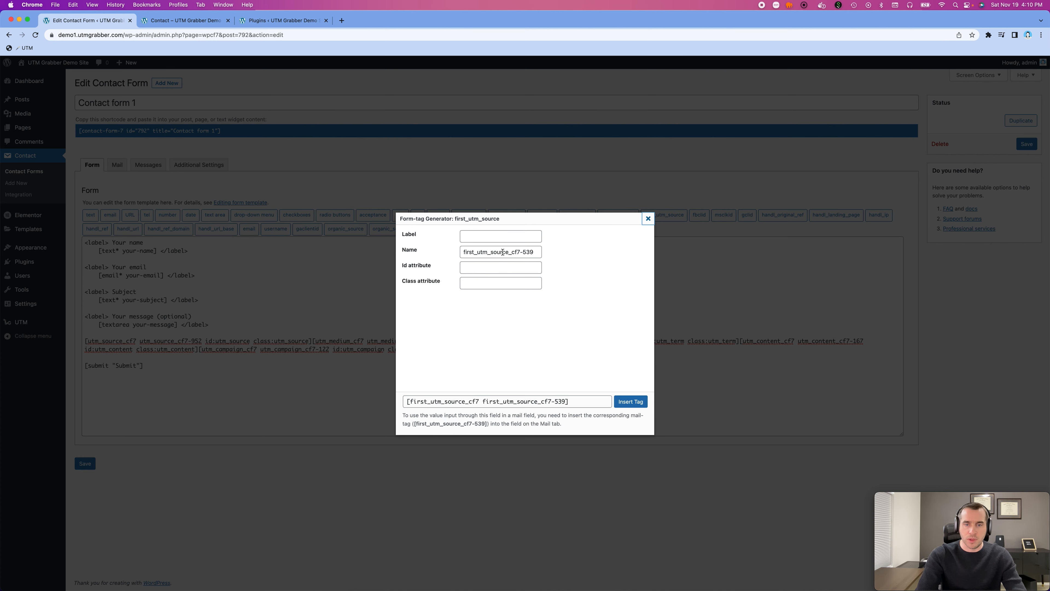
pyautogui.click(649, 220)
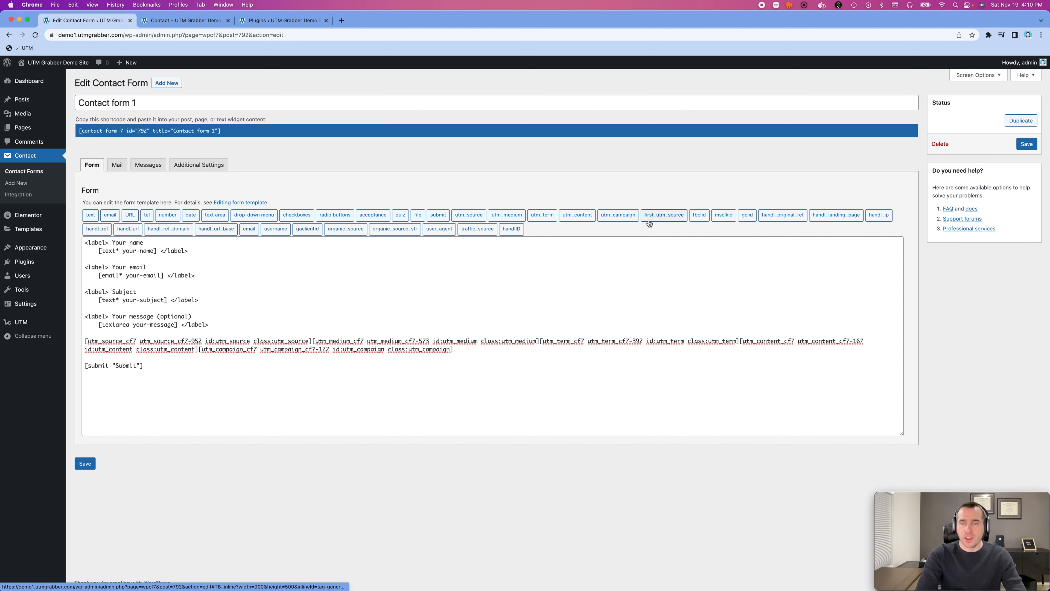
pyautogui.click(462, 352)
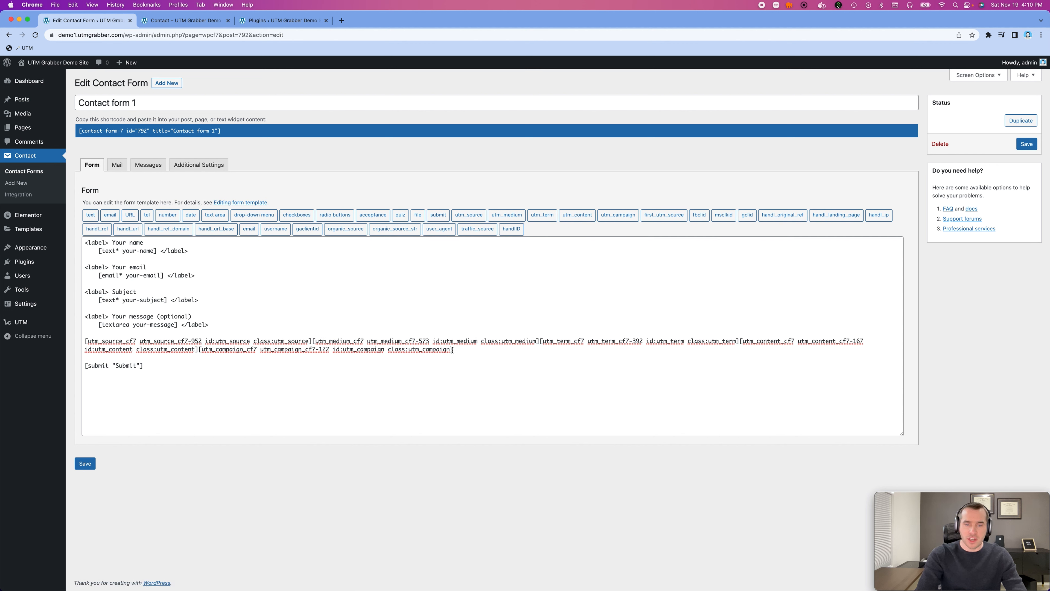
# - Insert a handl_original_ref form tag after the utm_campaign tag with its Id and Class attributes set to handl_original_ref
pyautogui.click(783, 215)
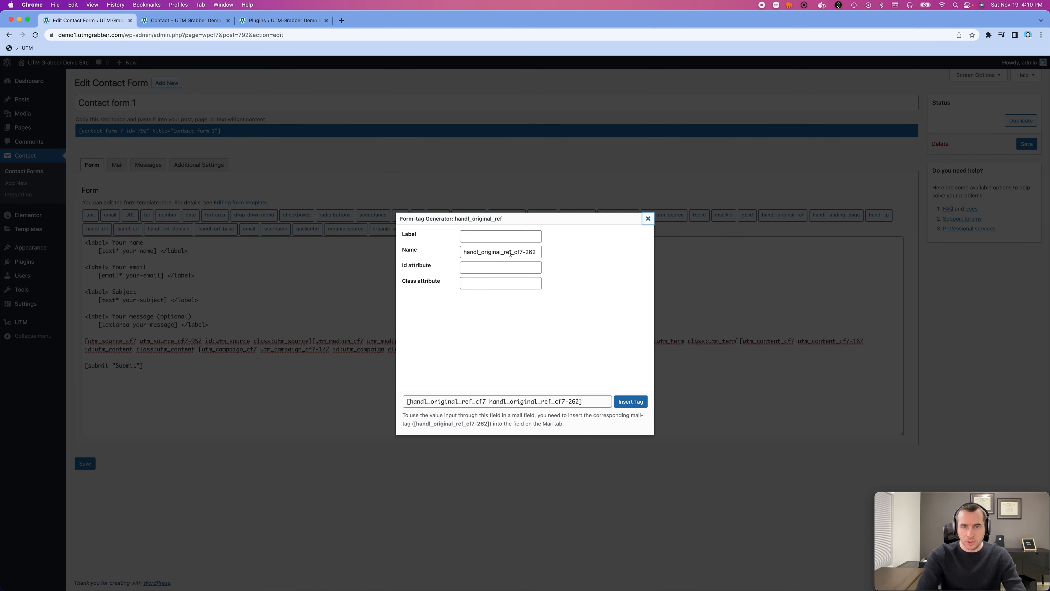
pyautogui.moveTo(511, 253); pyautogui.dragTo(456, 255)
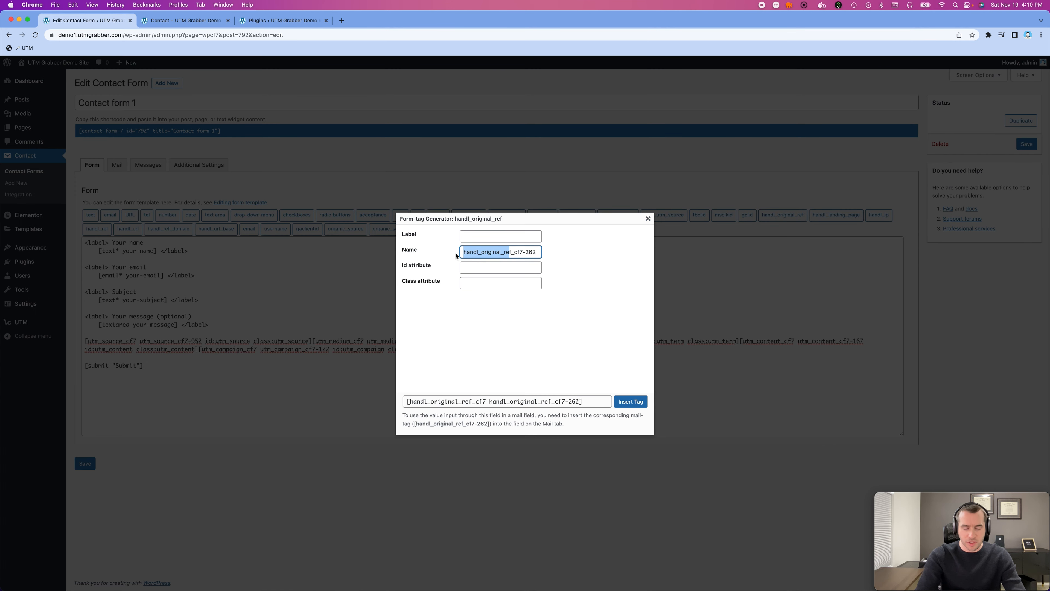
pyautogui.click(497, 269)
pyautogui.press('super+v')
pyautogui.write('f')
pyautogui.press('super+a')
pyautogui.press('super+c')
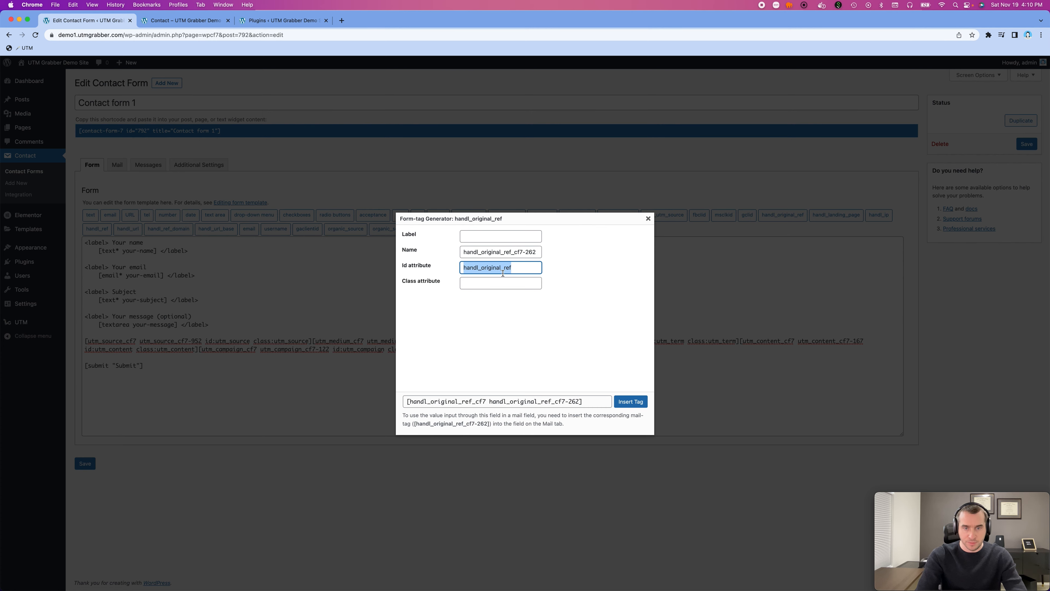
pyautogui.click(501, 283)
pyautogui.press('super+v')
pyautogui.click(631, 401)
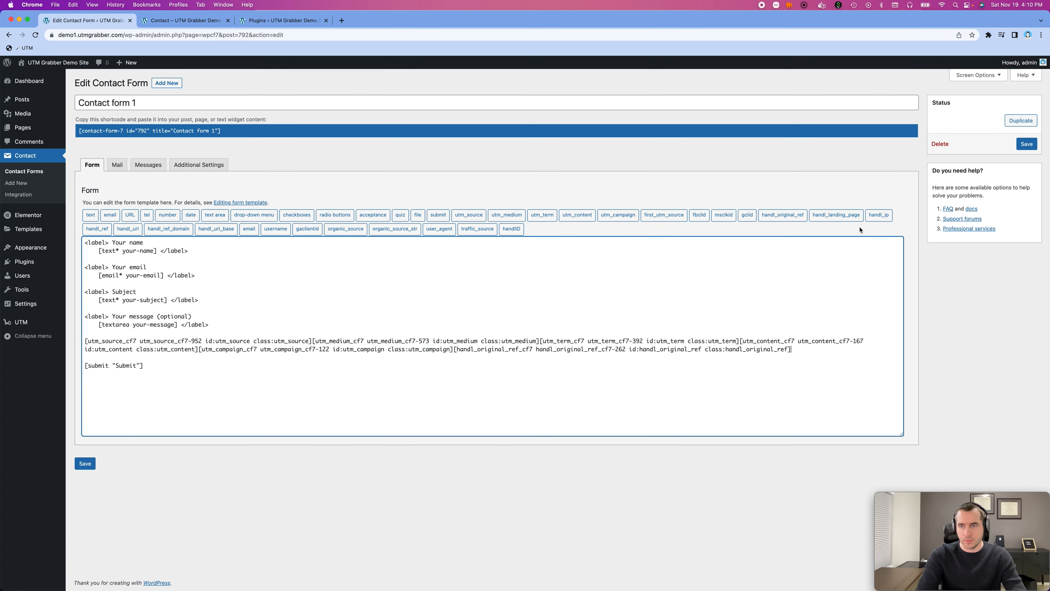
# - Insert a handl_landing_page form tag after the handl_original_ref tag with its Id and Class attributes set to handl_landing_page
pyautogui.click(836, 214)
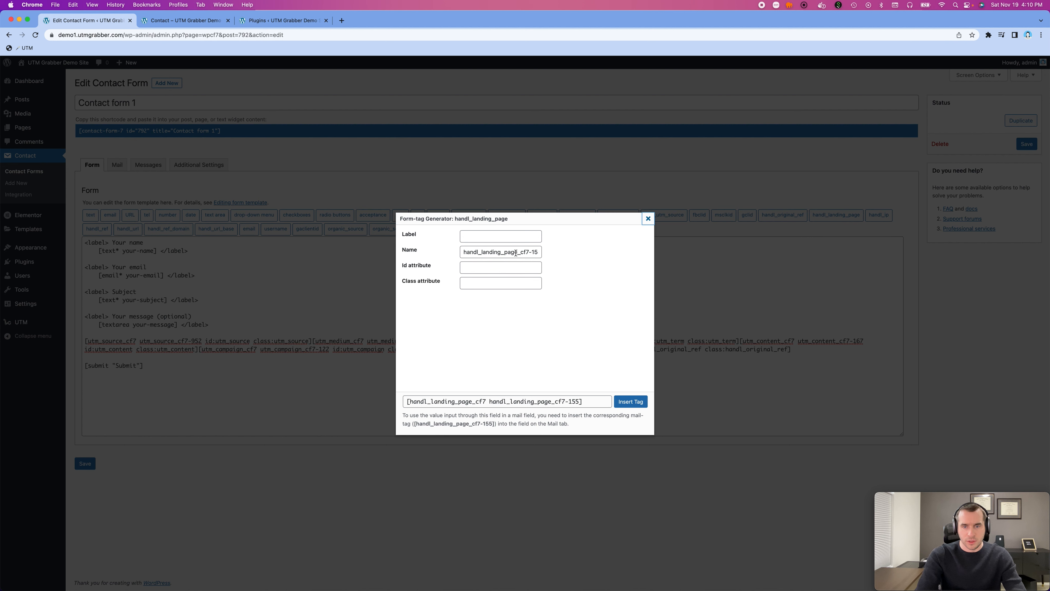
pyautogui.moveTo(518, 251); pyautogui.dragTo(460, 247)
pyautogui.press('super+c')
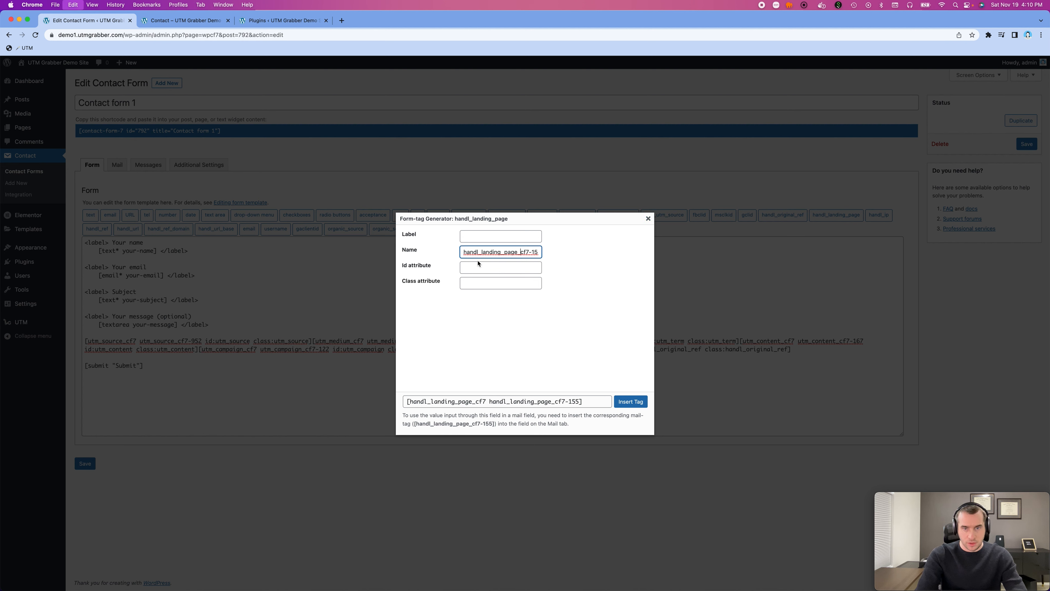
pyautogui.press('super+shift+Left')
pyautogui.click(486, 267)
pyautogui.press('super+v')
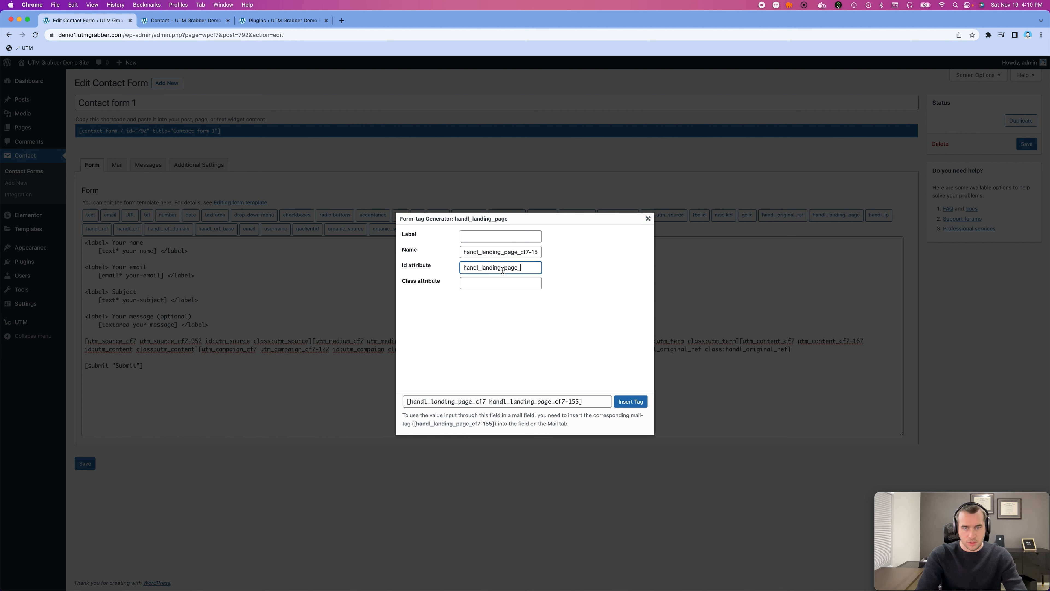
pyautogui.press('BackSpace')
pyautogui.press('Tab')
pyautogui.press('super+v')
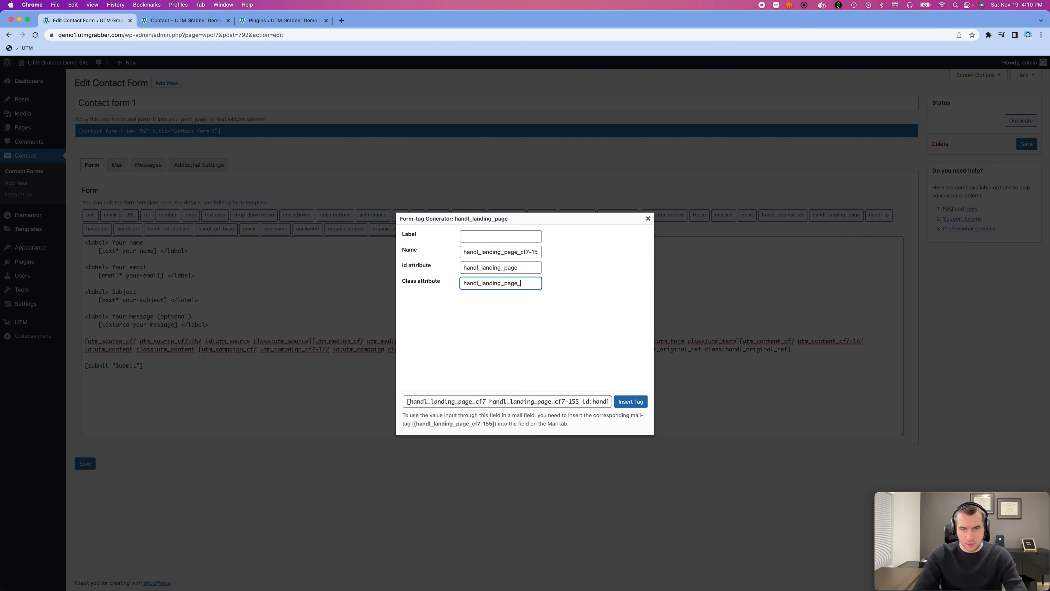
pyautogui.click(631, 401)
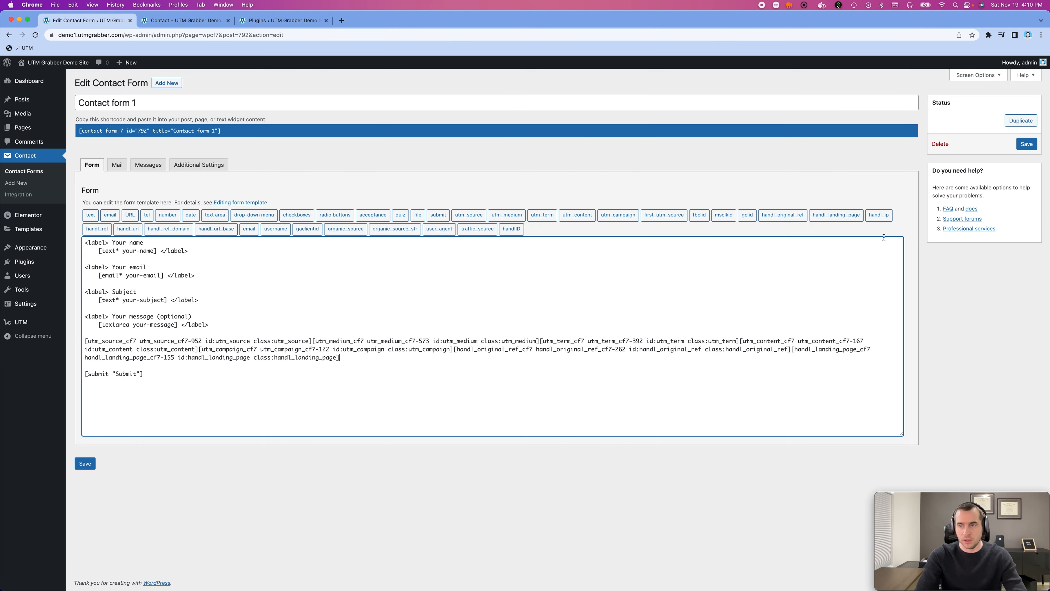
# - Insert a handl_ip form tag after the handl_landing_page tag with its Id and Class attributes set to handl_ip
pyautogui.click(879, 216)
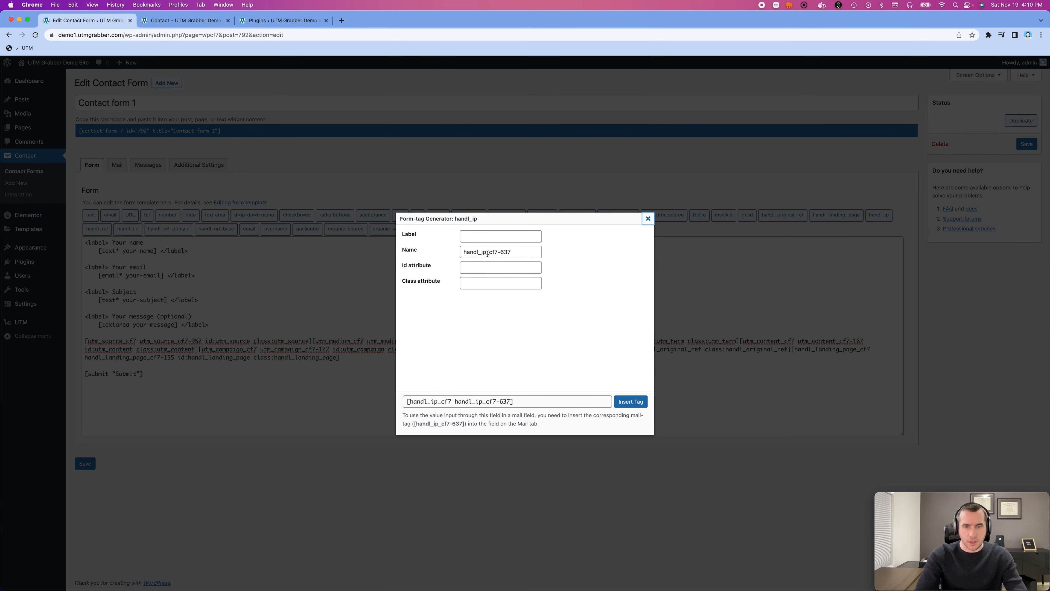
pyautogui.moveTo(487, 254); pyautogui.dragTo(438, 248)
pyautogui.press('super+c')
pyautogui.click(467, 268)
pyautogui.press('super+v')
pyautogui.press('Tab')
pyautogui.press('super+v')
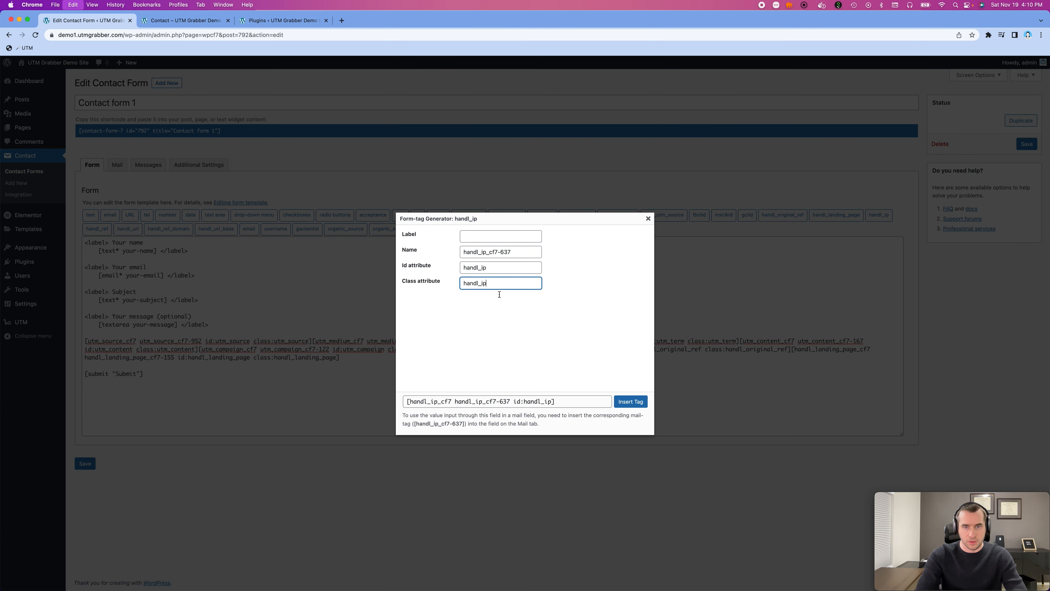
pyautogui.click(631, 401)
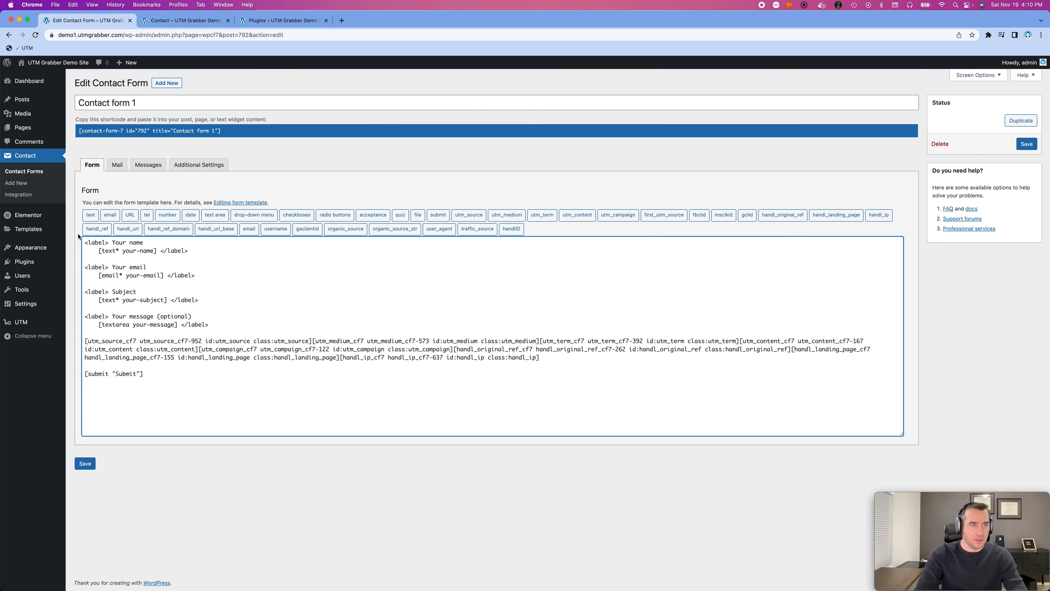
# - Insert a handl_ref form tag after the handl_ip tag with its Id and Class attributes set to handl_ref
pyautogui.click(96, 228)
pyautogui.moveTo(489, 252); pyautogui.dragTo(451, 255)
pyautogui.click(462, 267)
pyautogui.press('super+v')
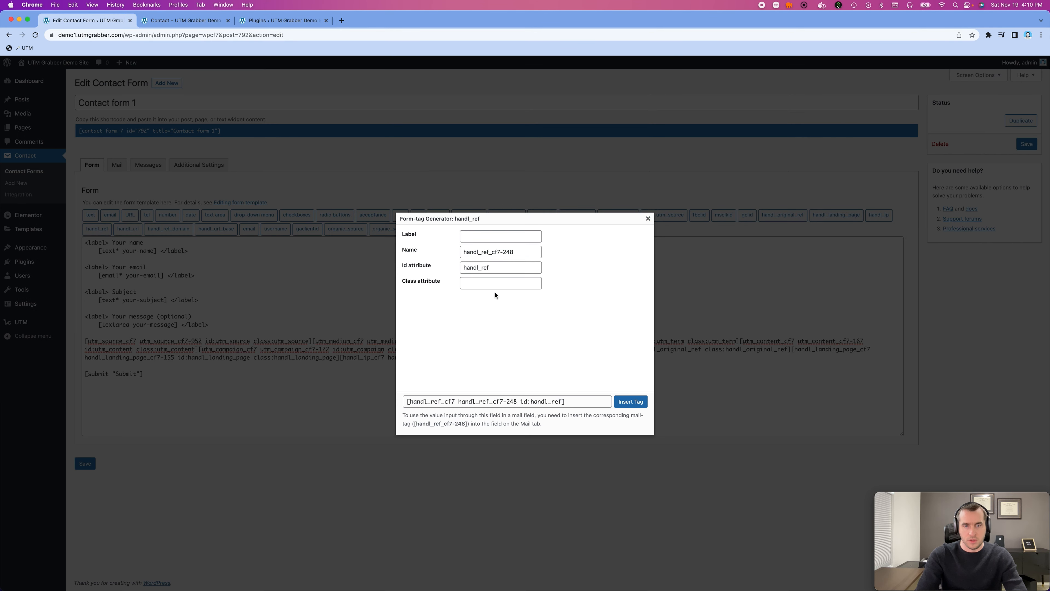
pyautogui.click(496, 283)
pyautogui.press('super+v')
pyautogui.click(631, 401)
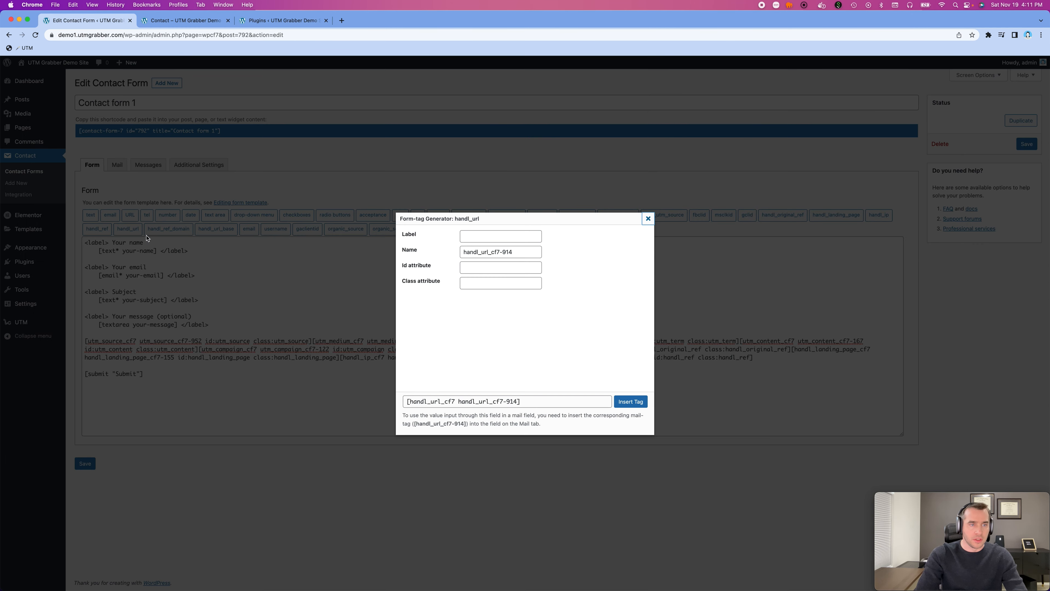
# - Insert a handl_url form tag after the handl_ref tag with its Id and Class attributes set to handl_url
pyautogui.click(128, 228)
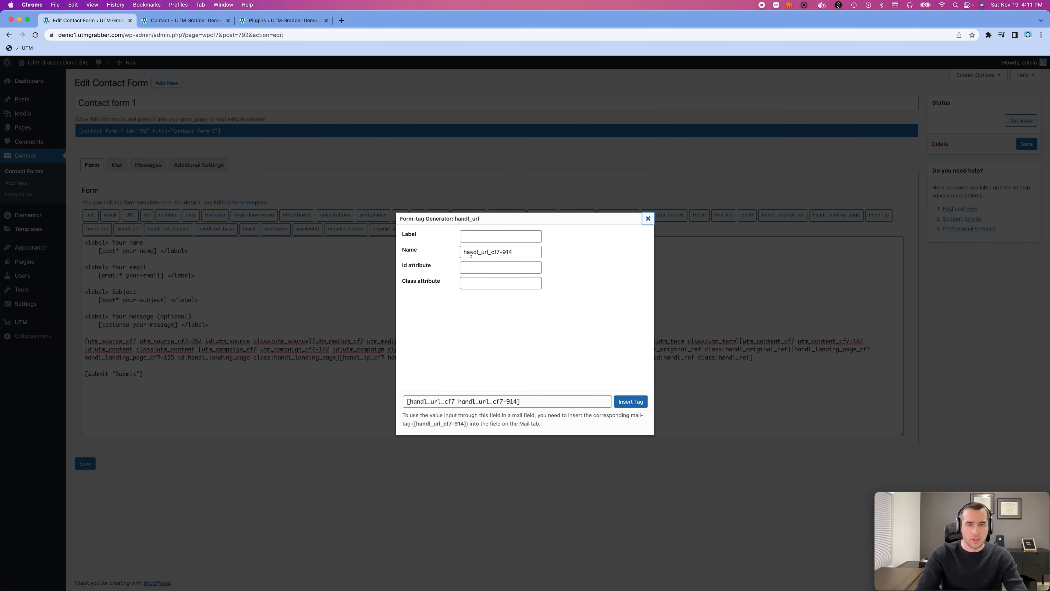
pyautogui.click(486, 252)
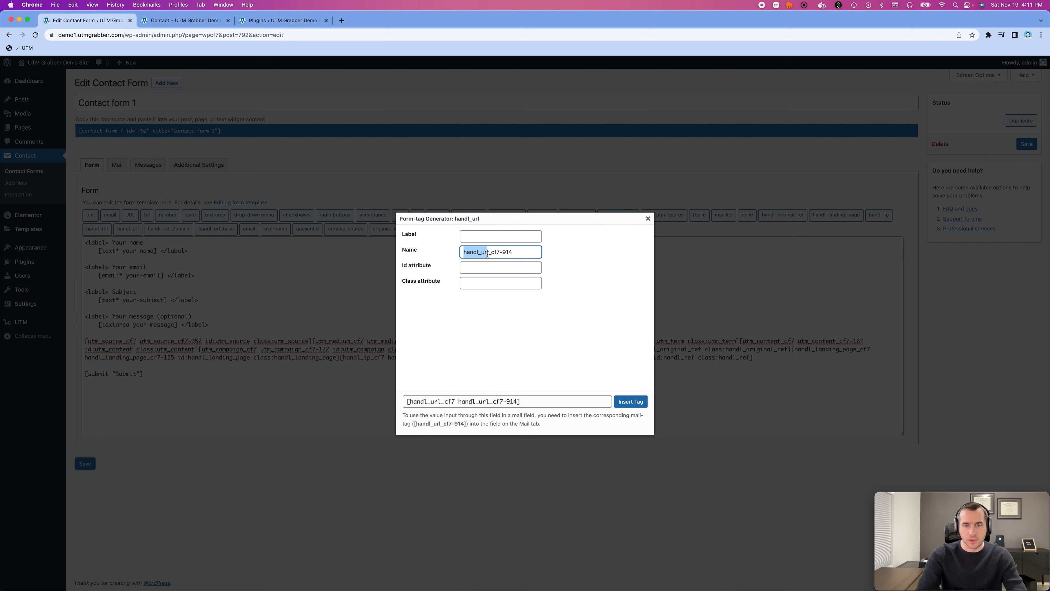
pyautogui.moveTo(488, 252); pyautogui.dragTo(459, 255)
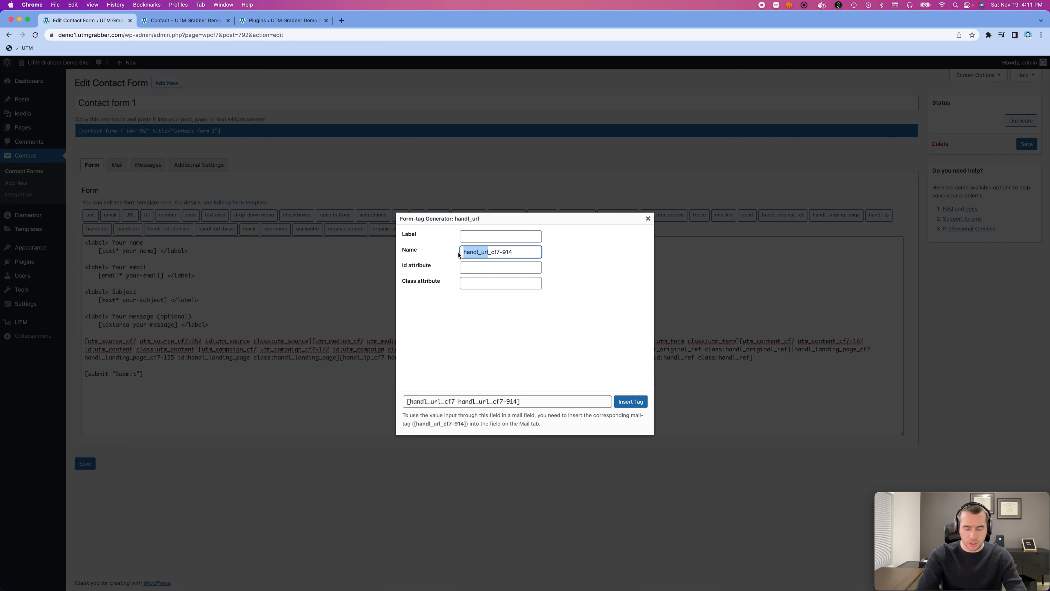
pyautogui.click(467, 265)
pyautogui.press('super+v')
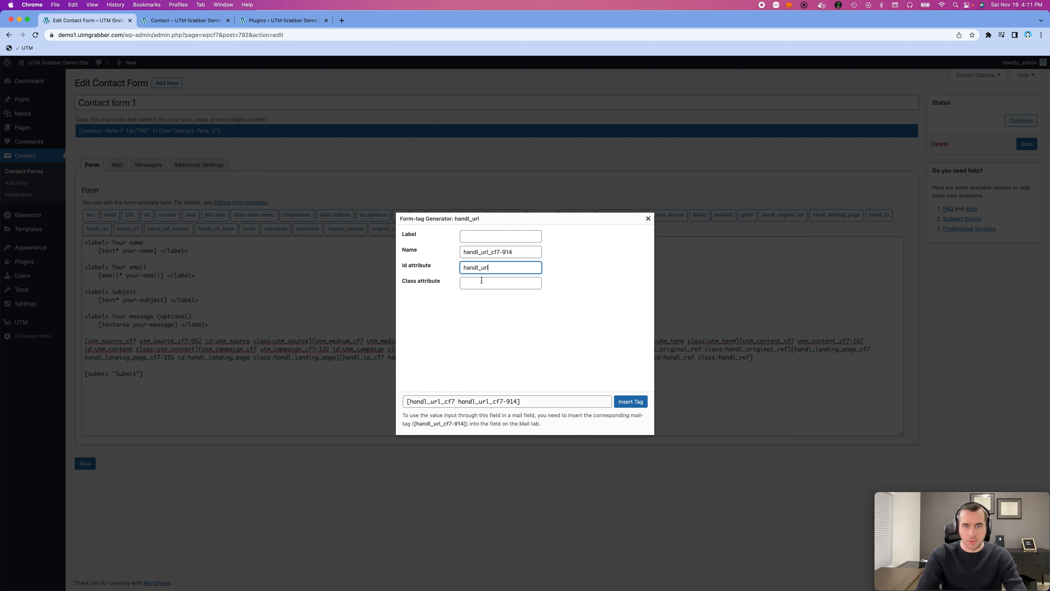
pyautogui.click(491, 285)
pyautogui.press('super+v')
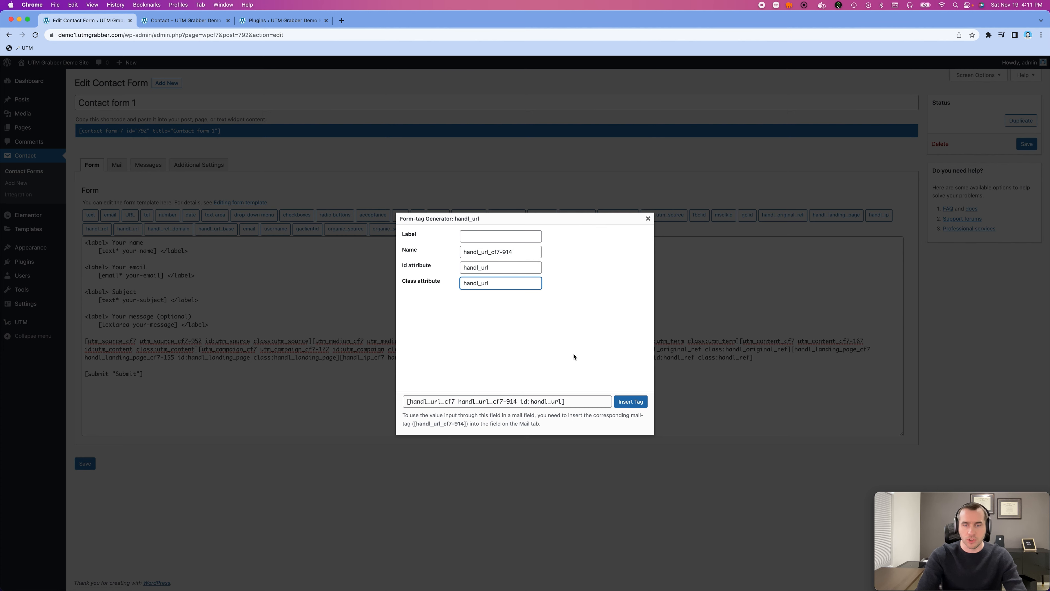
pyautogui.click(629, 401)
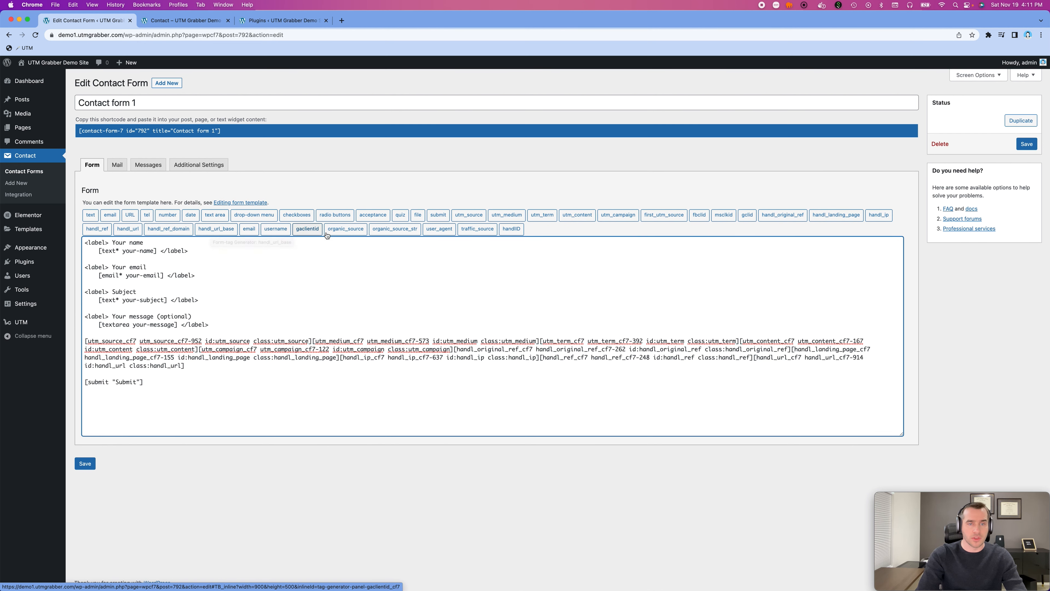
# - Insert an organic_source form tag after the handl_url tag with its Id and Class attributes set to organic_source
pyautogui.click(346, 231)
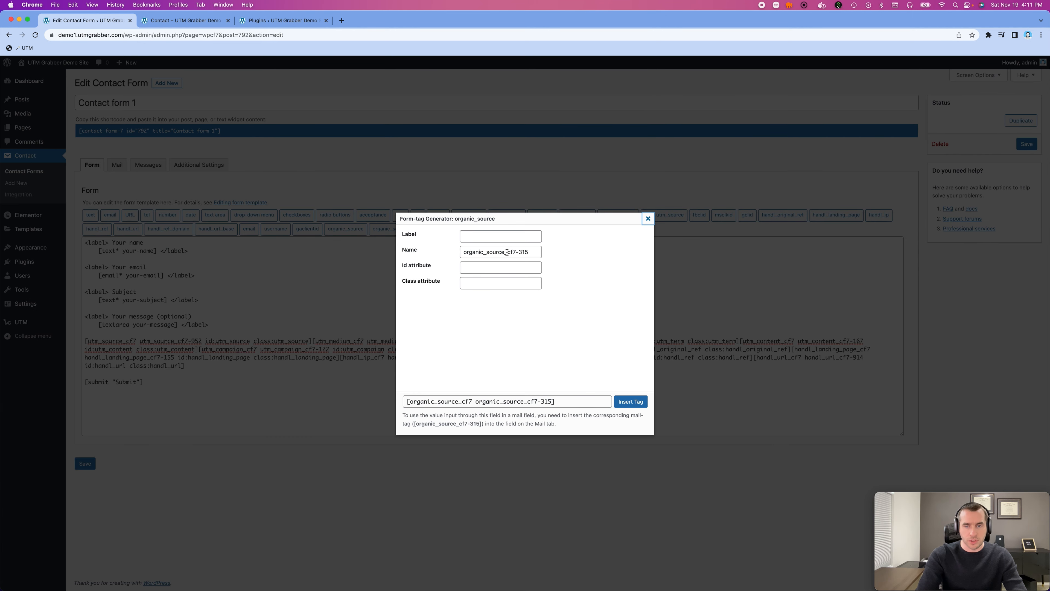
pyautogui.moveTo(505, 252); pyautogui.dragTo(452, 253)
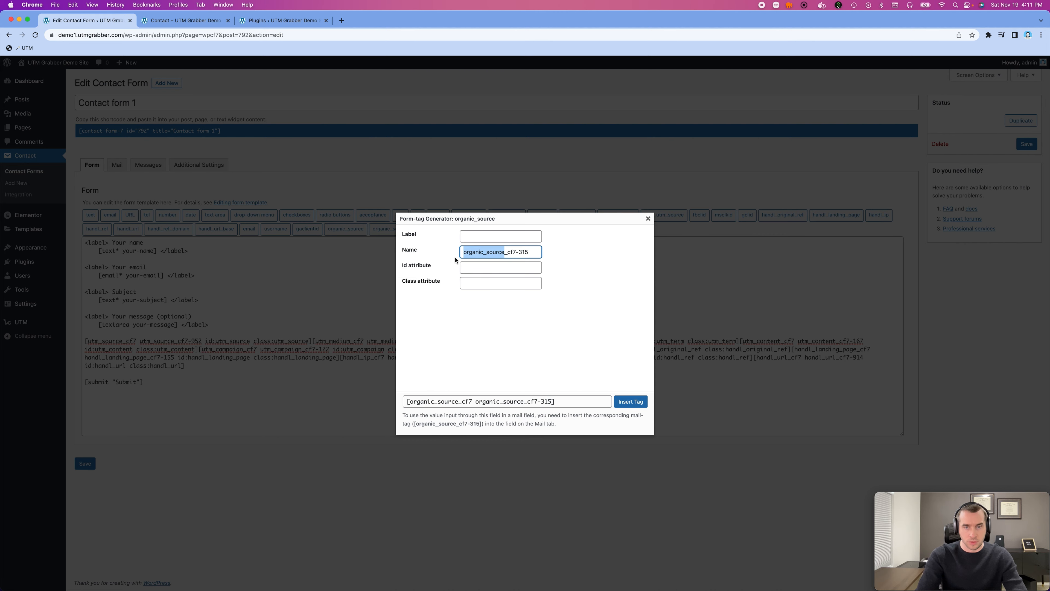
pyautogui.press('super+c')
pyautogui.click(476, 268)
pyautogui.press('super+v')
pyautogui.click(477, 283)
pyautogui.press('super+v')
pyautogui.click(616, 397)
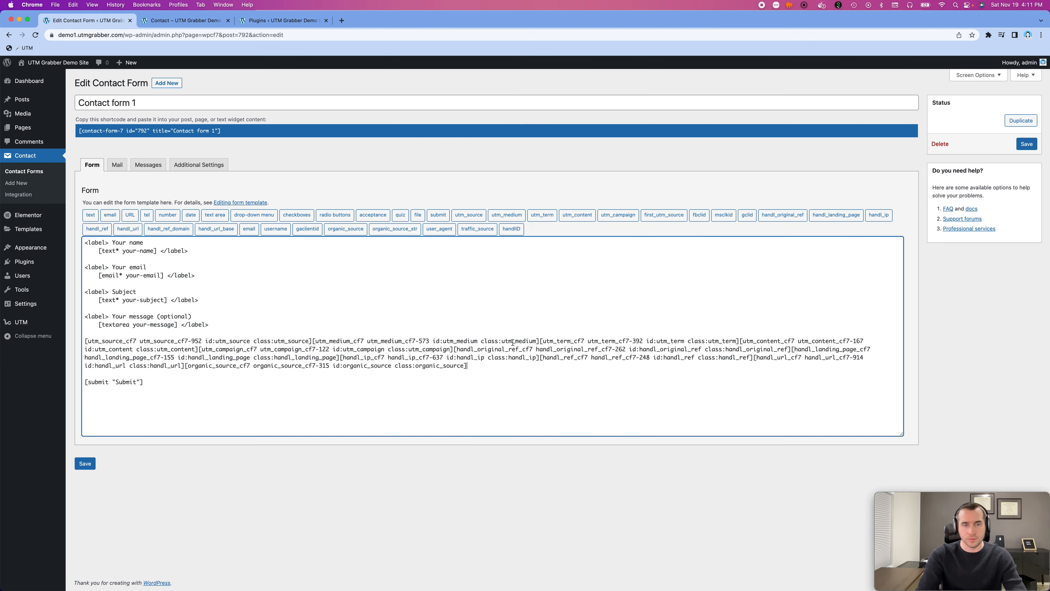
# - Insert an organic_source_str form tag after the organic_source tag with its Id and Class attributes set to organic_source
pyautogui.click(401, 229)
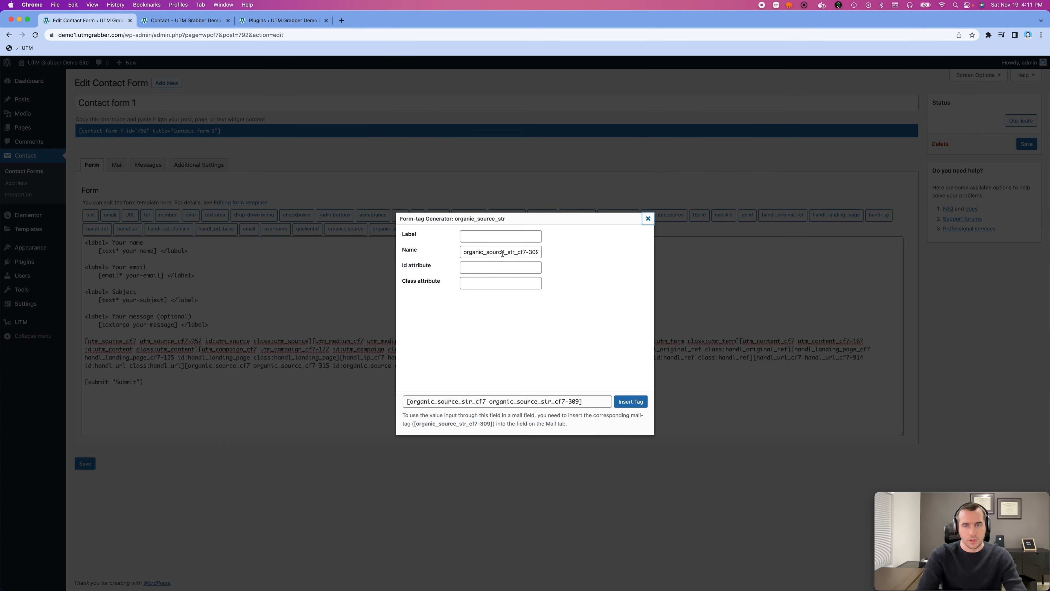
pyautogui.moveTo(503, 253); pyautogui.dragTo(429, 255)
pyautogui.press('super+c')
pyautogui.click(459, 269)
pyautogui.press('super+v')
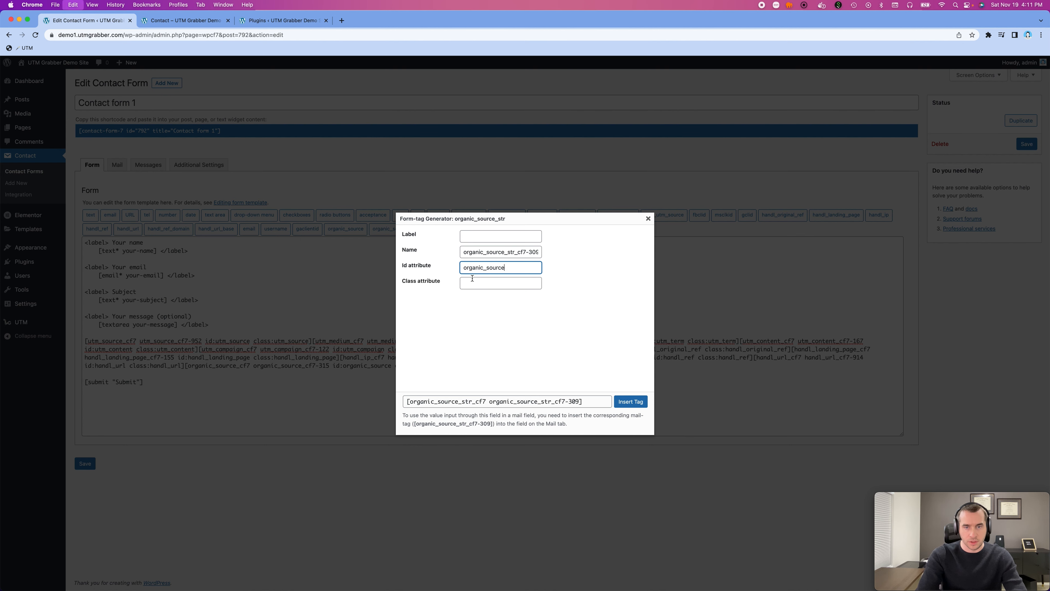
pyautogui.click(473, 282)
pyautogui.press('super+v')
pyautogui.click(630, 401)
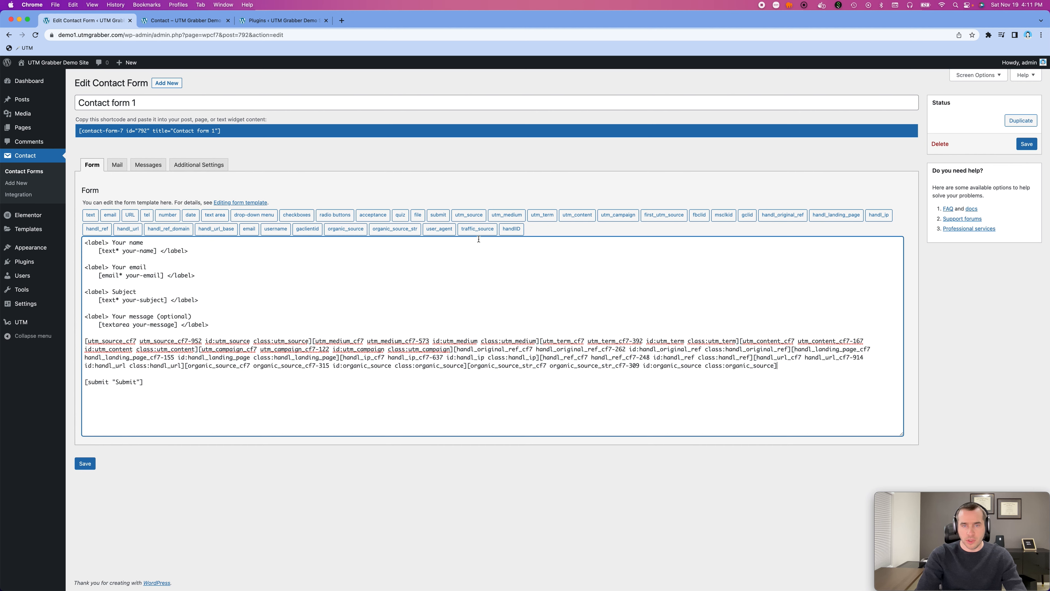
# - Insert a traffic_source form tag after the organic_source_str tag with its Id and Class attributes set to traffic_source
pyautogui.click(479, 229)
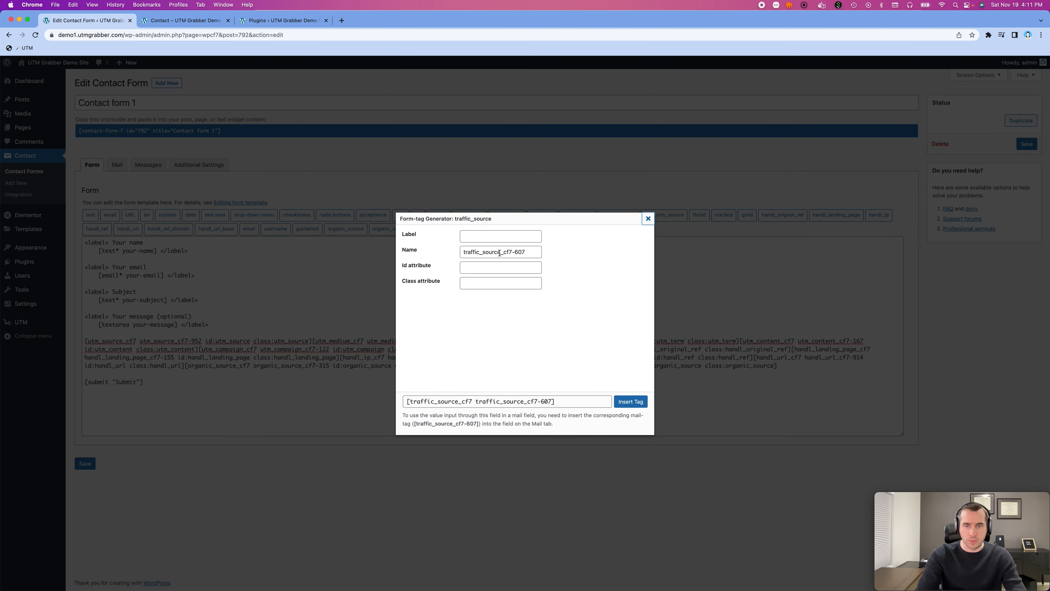
pyautogui.moveTo(499, 252); pyautogui.dragTo(462, 253)
pyautogui.press('super+c')
pyautogui.click(482, 268)
pyautogui.press('super+v')
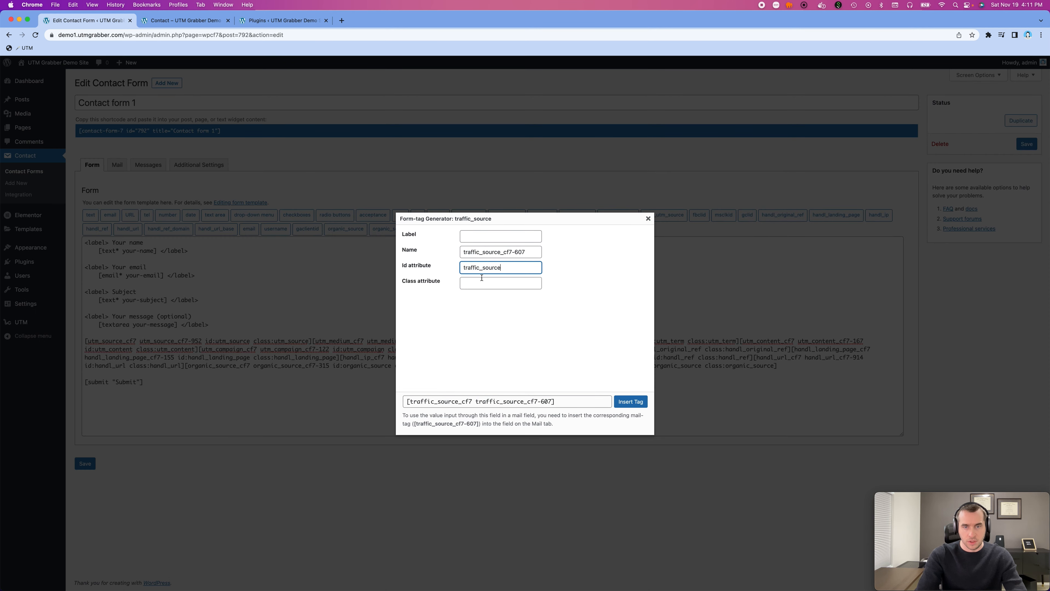
pyautogui.click(482, 283)
pyautogui.press('super+v')
pyautogui.click(620, 401)
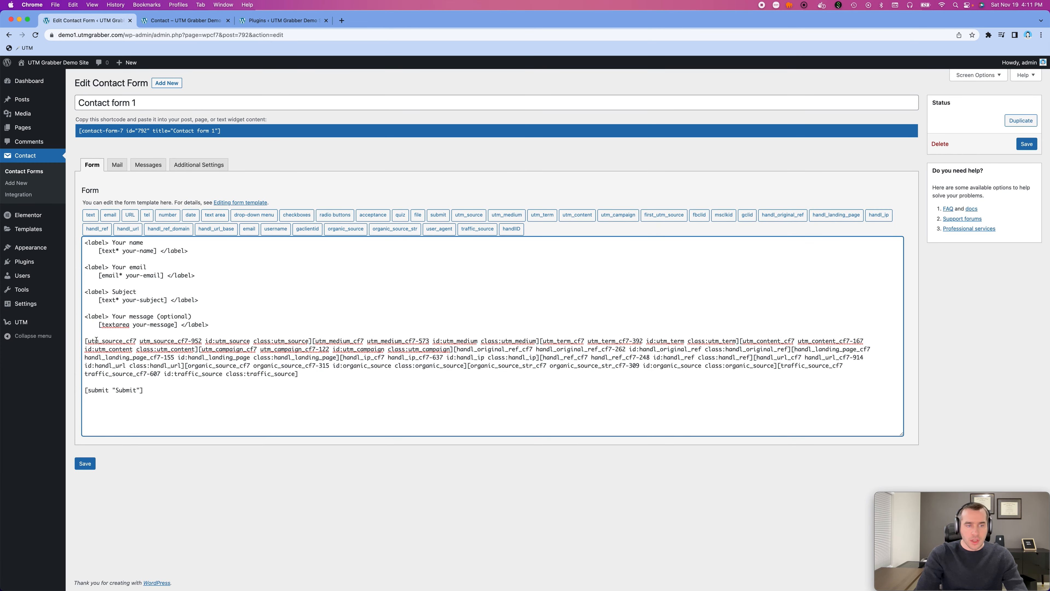
# - Save Contact form 1 and check the mail-tags available in its mail template
pyautogui.click(85, 464)
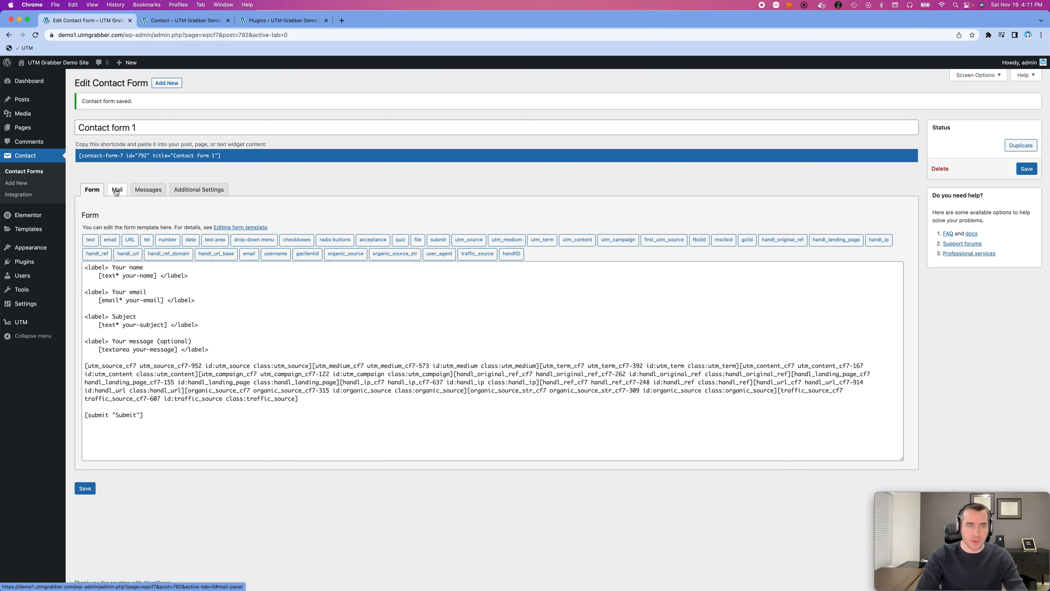
pyautogui.click(116, 191)
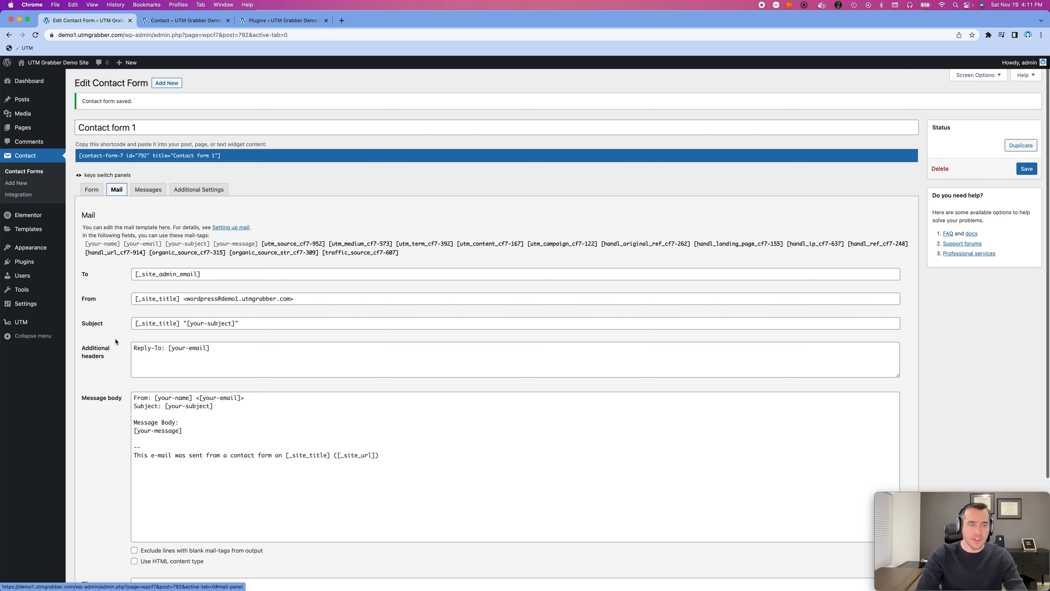
pyautogui.click(91, 189)
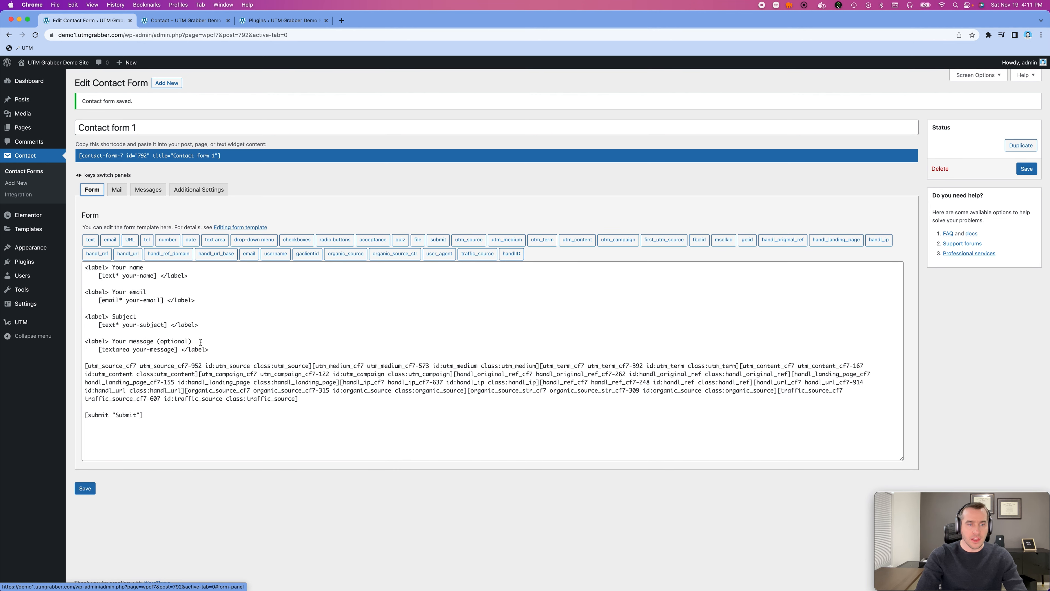
# - Reload the live Contact page and inspect its message field with the developer tools docked below the page
pyautogui.click(215, 21)
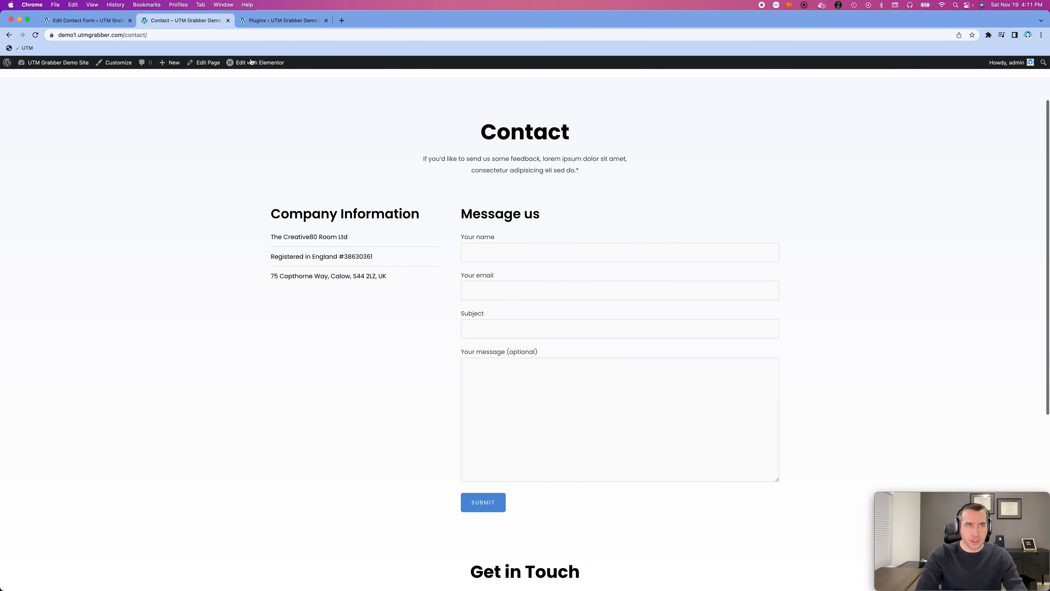
pyautogui.press('super+r')
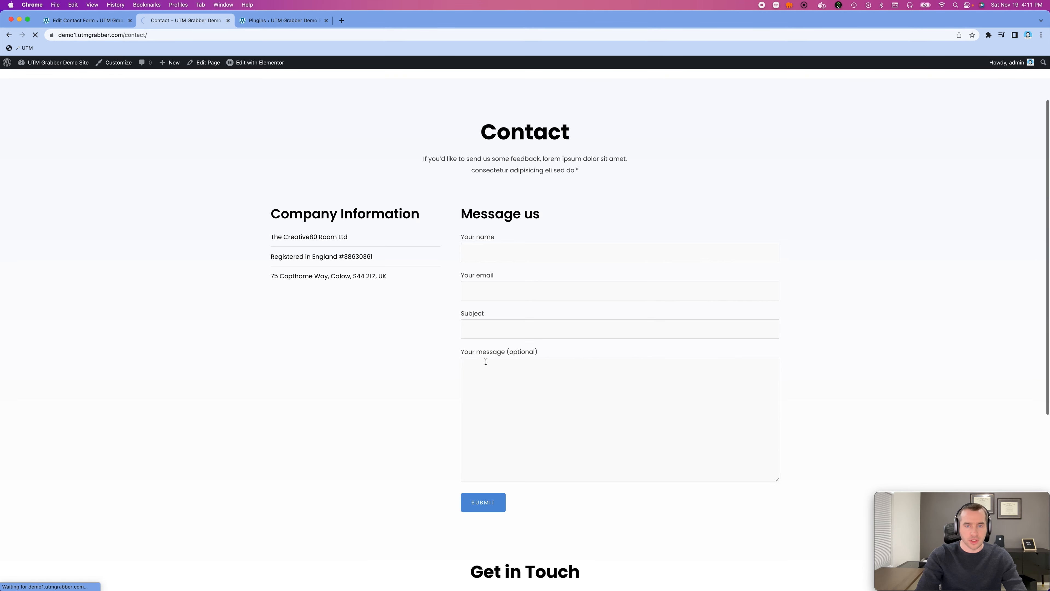
pyautogui.scroll(-5, 485, 363)
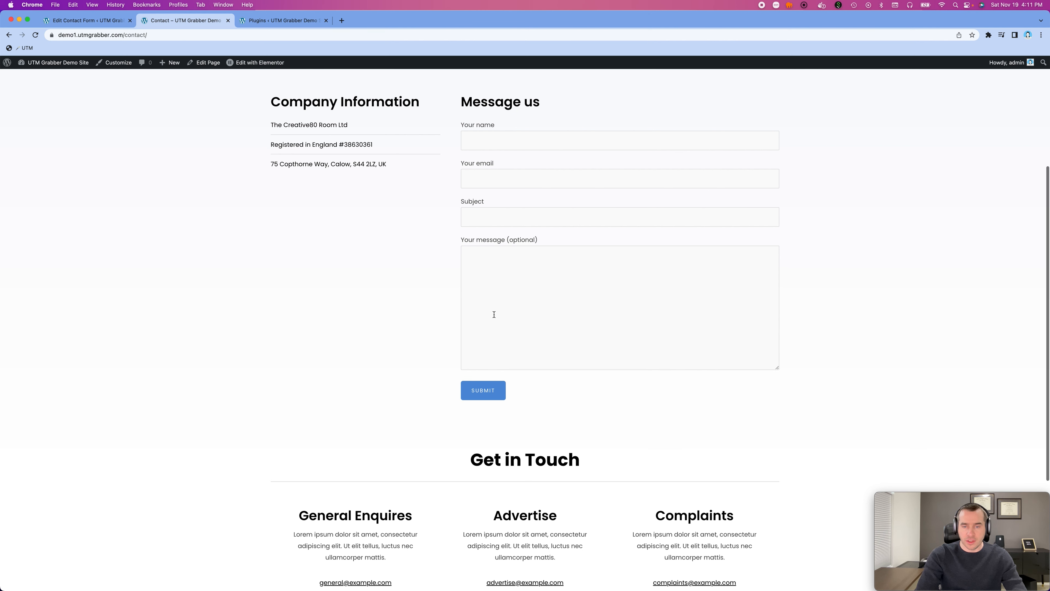
pyautogui.rightClick(522, 283)
pyautogui.click(559, 398)
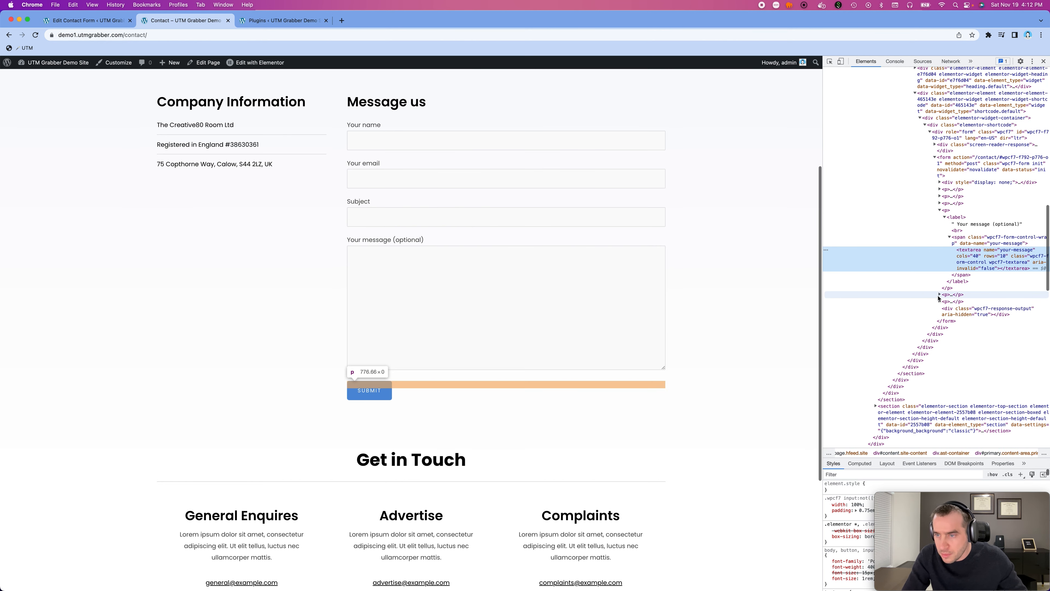
pyautogui.click(1032, 61)
pyautogui.click(1028, 75)
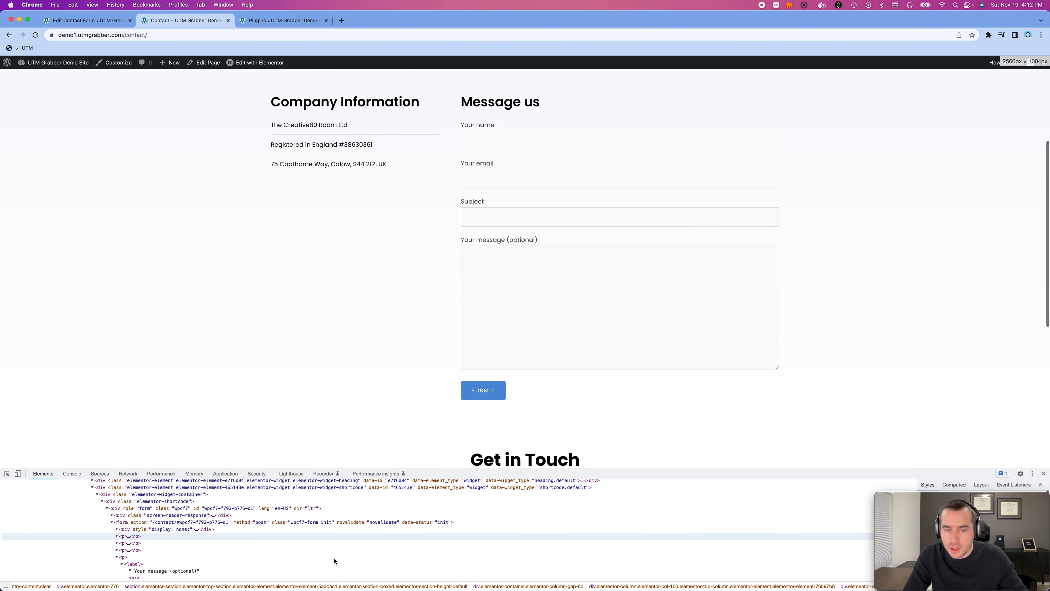
pyautogui.moveTo(449, 469); pyautogui.dragTo(452, 445)
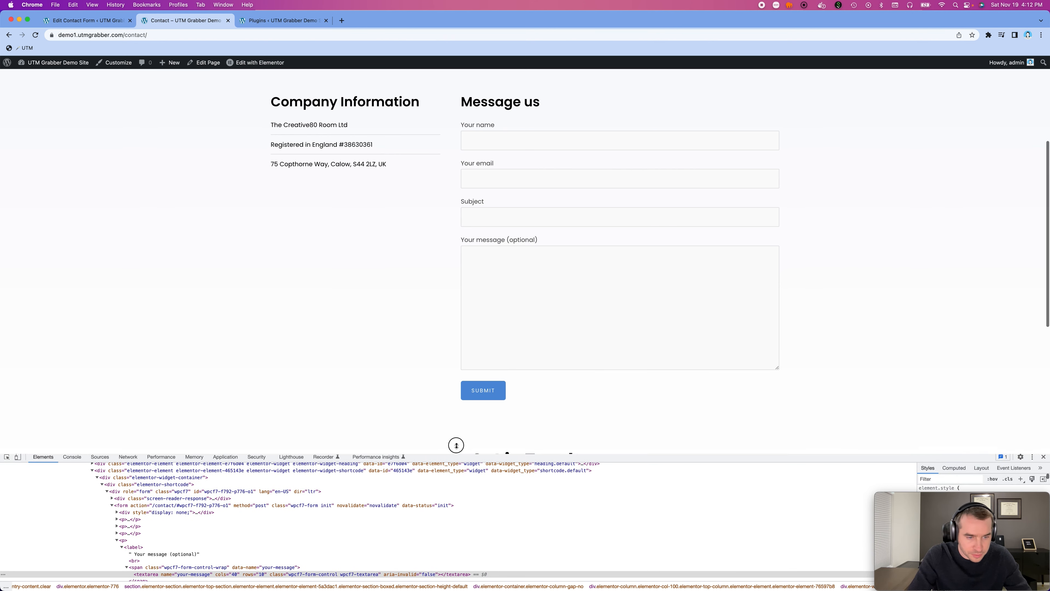
# - Expand the paragraph after the message field in the form's markup, examine its hidden tracking inputs, and close the developer tools
pyautogui.scroll(-5, 198, 547)
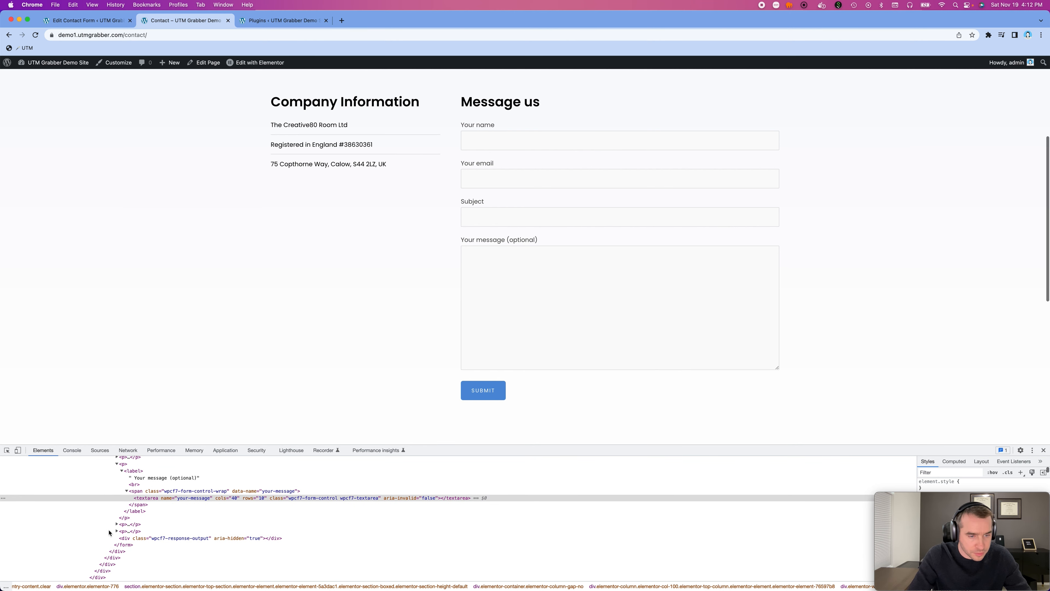
pyautogui.click(117, 525)
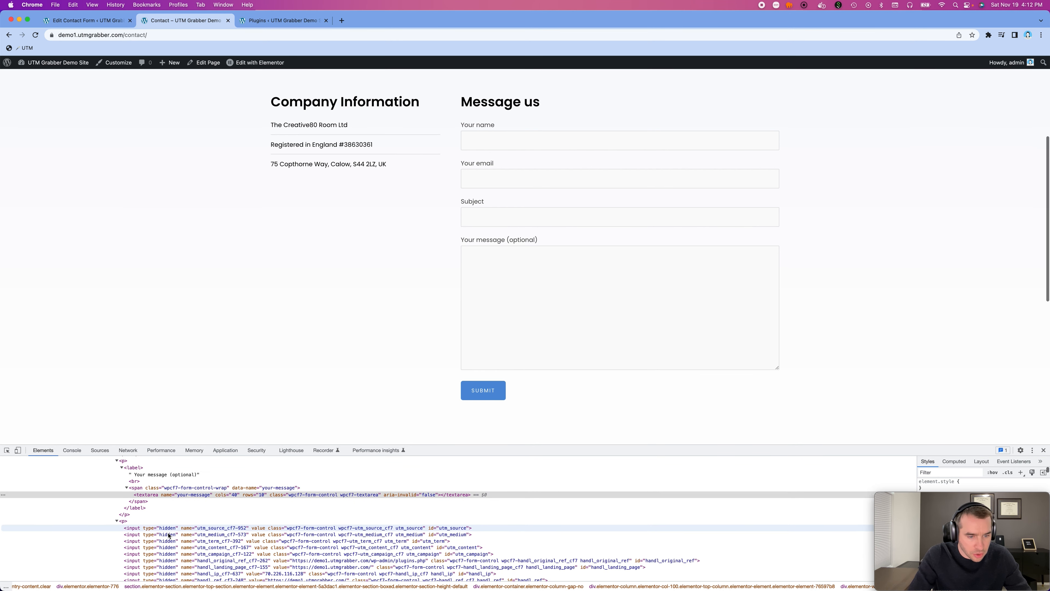
pyautogui.scroll(-3, 207, 505)
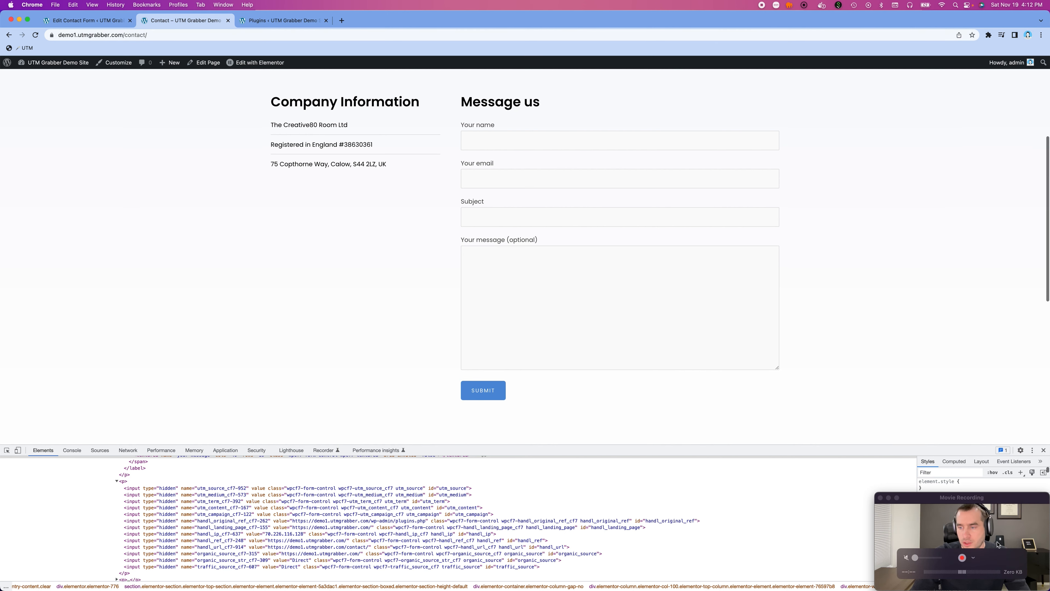
pyautogui.click(1043, 449)
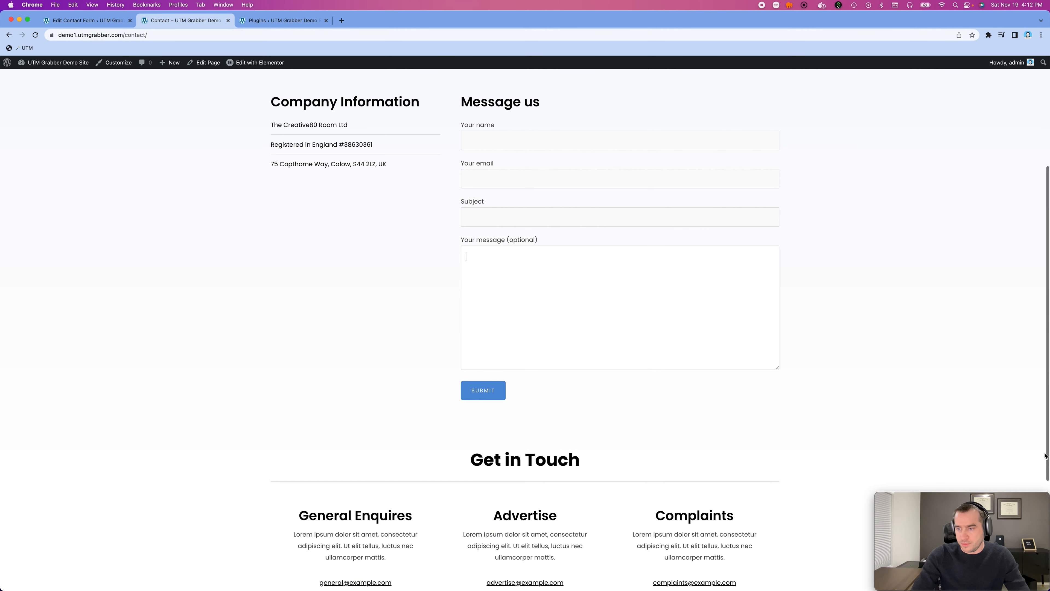
# - Add two new lines after [your-message] in the message body of Contact form 1's mail template
pyautogui.click(135, 22)
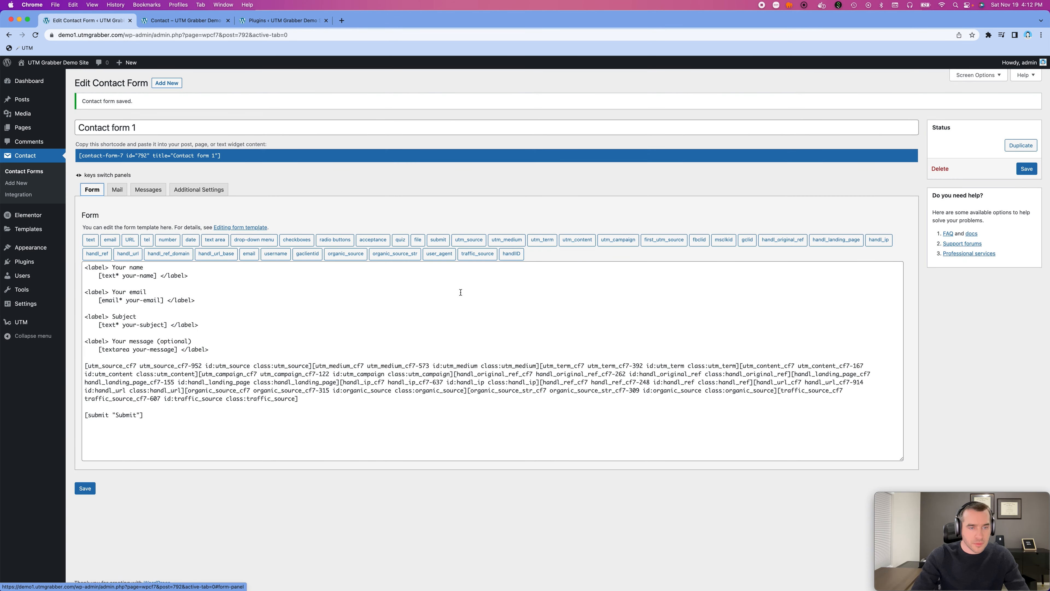
pyautogui.click(117, 190)
pyautogui.scroll(-2, 137, 376)
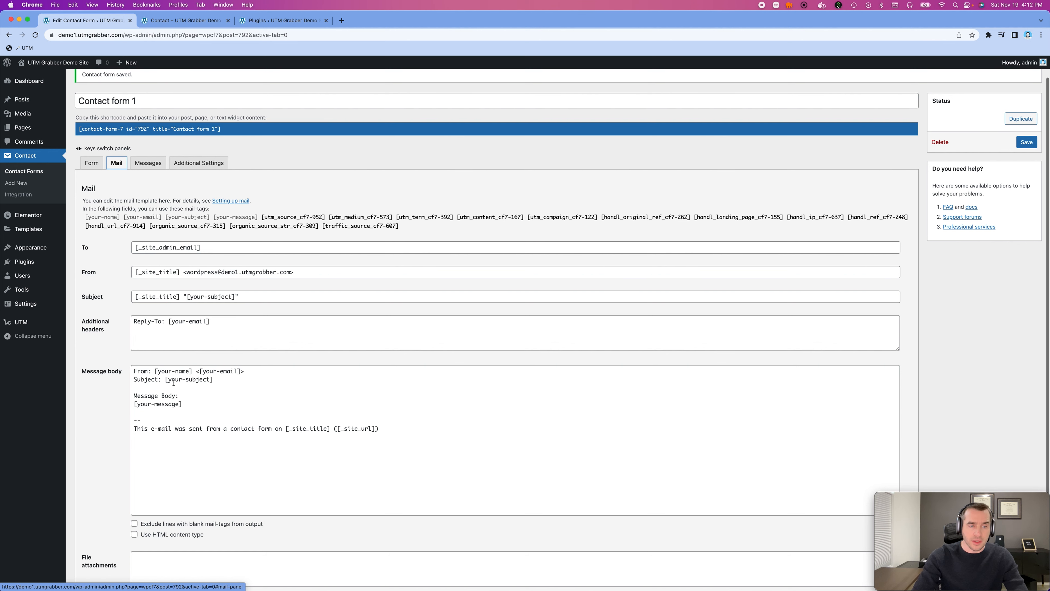
pyautogui.scroll(-1, 139, 366)
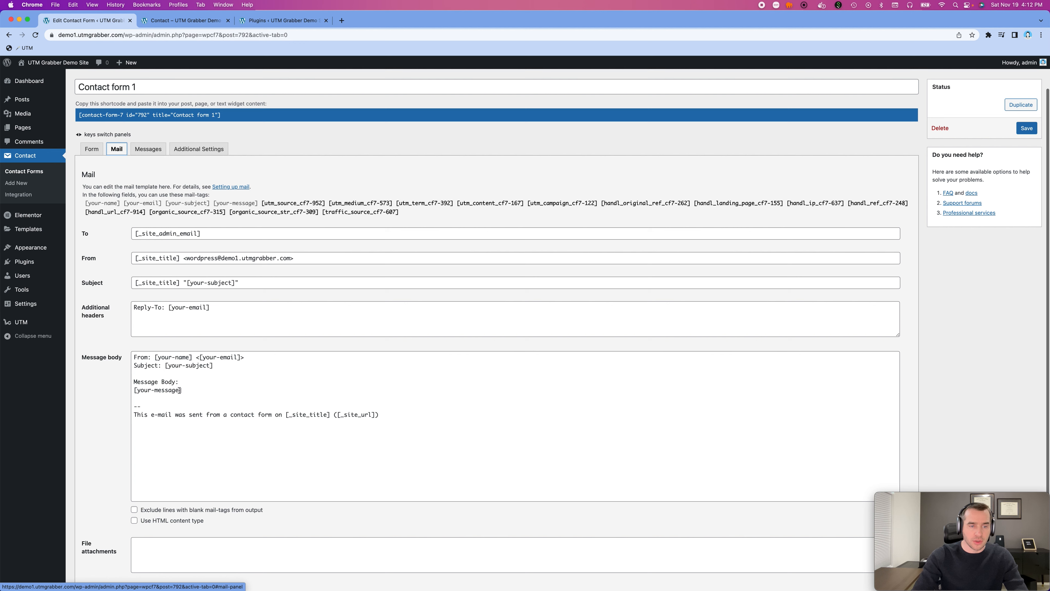
pyautogui.click(186, 392)
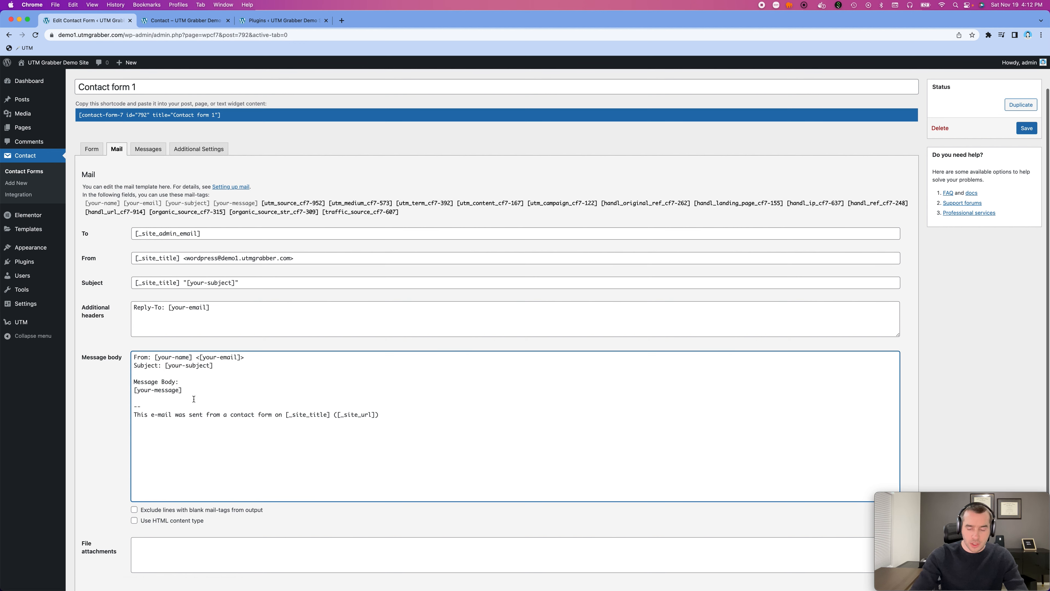
pyautogui.press('Return')
pyautogui.press('Return')
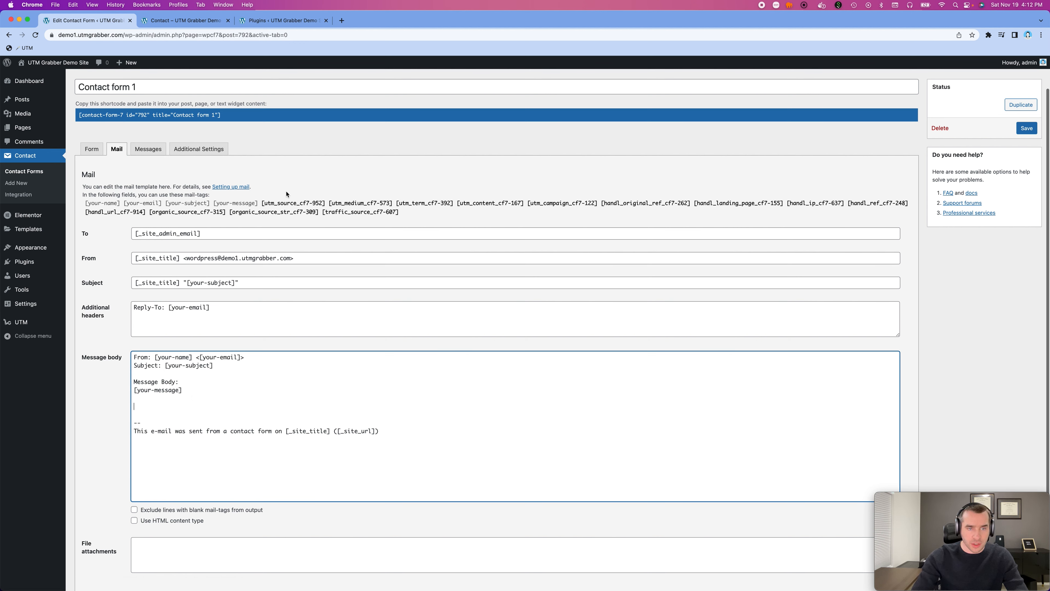
# - Add the line "UTM Source: [utm_source_cf7-952]" below [your-message] in the message body, copying the tag from the mail-tag list
pyautogui.moveTo(264, 204); pyautogui.dragTo(327, 207)
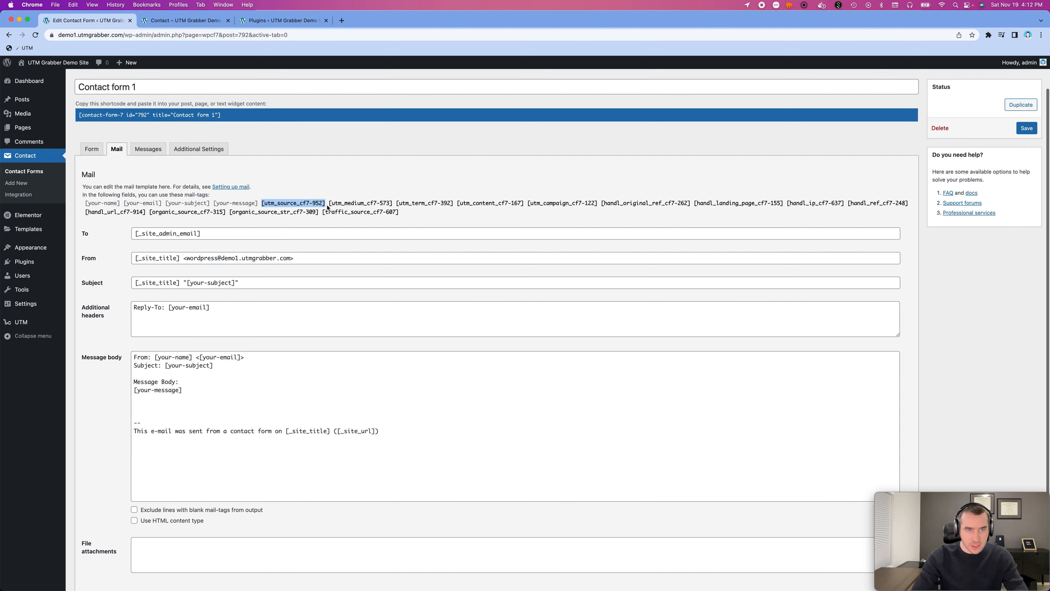
pyautogui.click(159, 407)
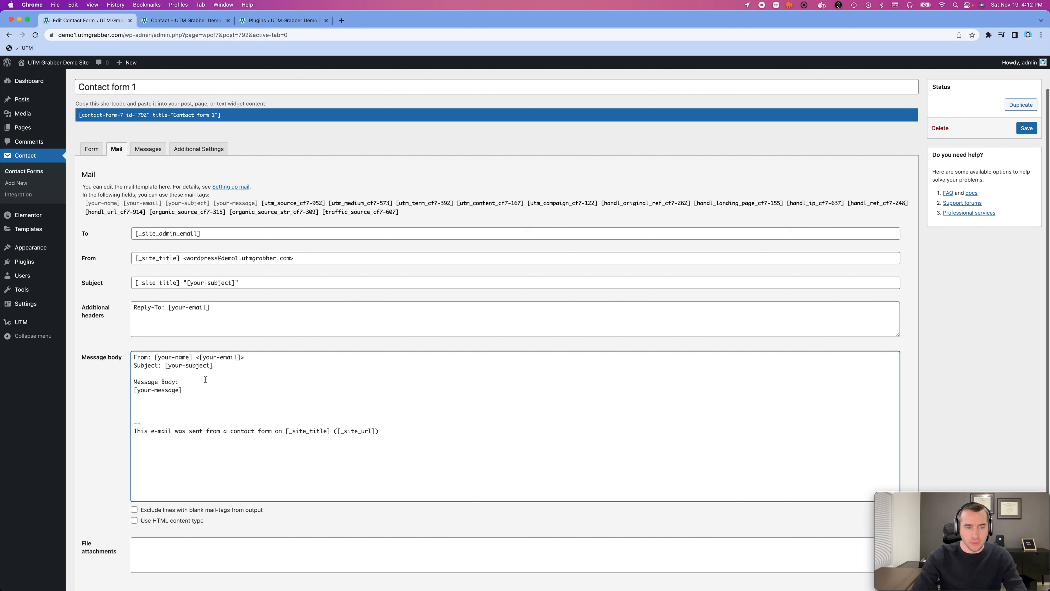
pyautogui.write('UTM ')
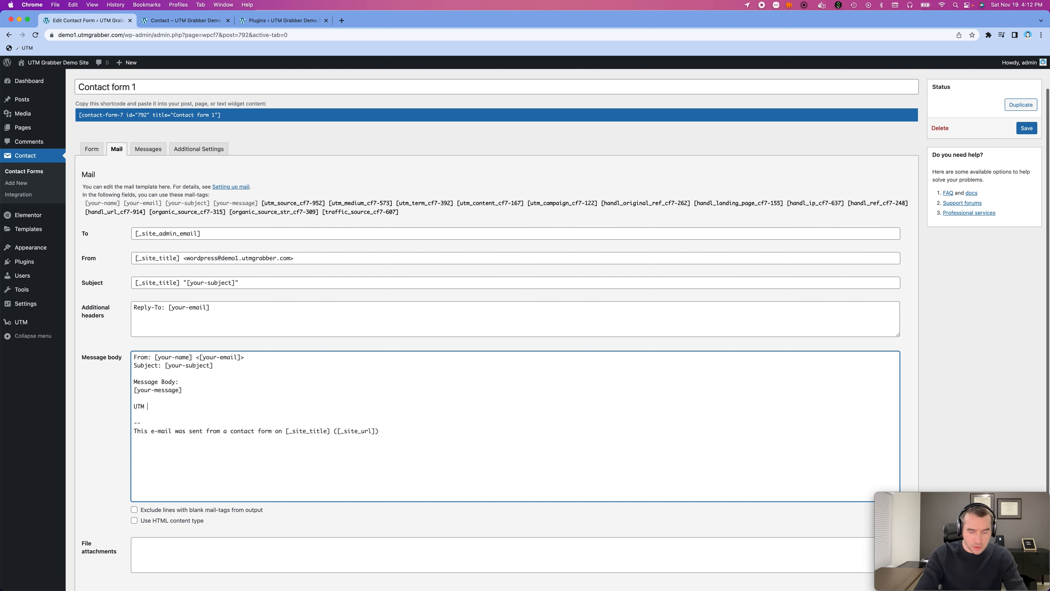
pyautogui.write('Source:')
pyautogui.press('super+v')
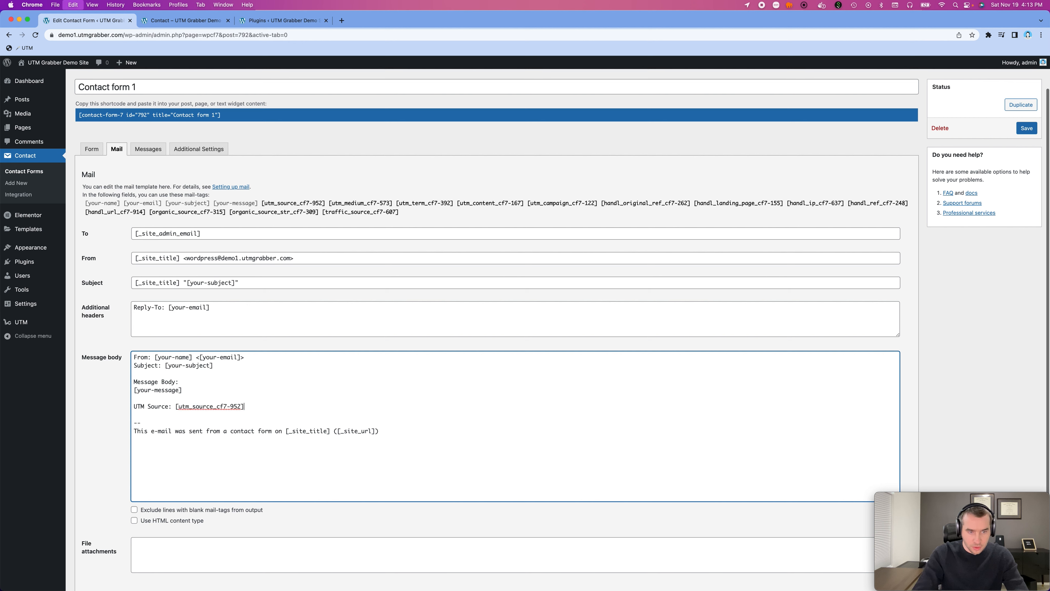
# - Copy the remaining mail-tags from [utm_medium_cf7-573] through [traffic_source_cf7-607] onto a new line below UTM Source
pyautogui.press('Return')
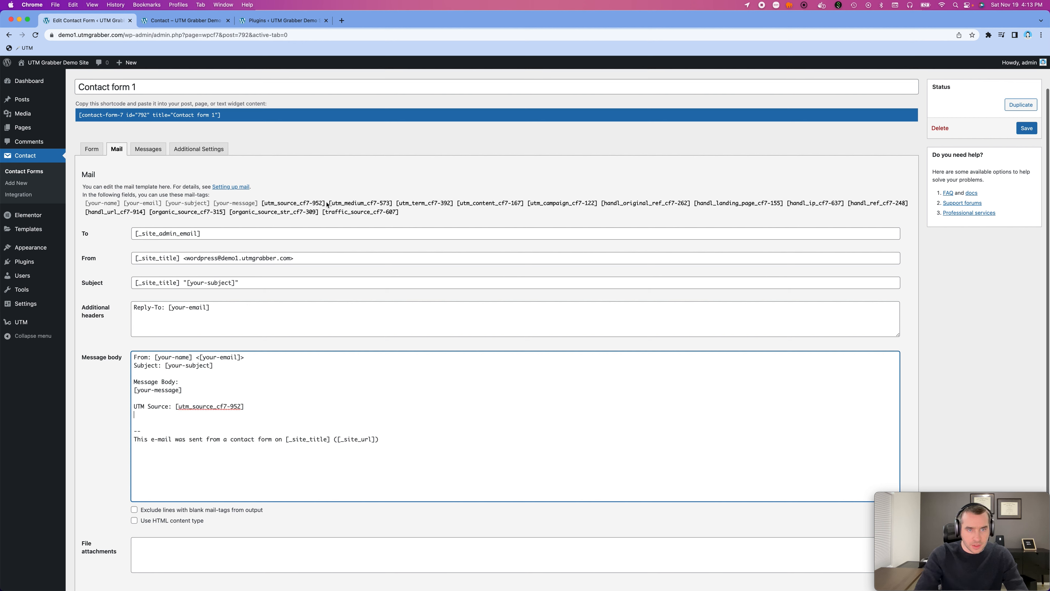
pyautogui.moveTo(327, 204); pyautogui.dragTo(403, 212)
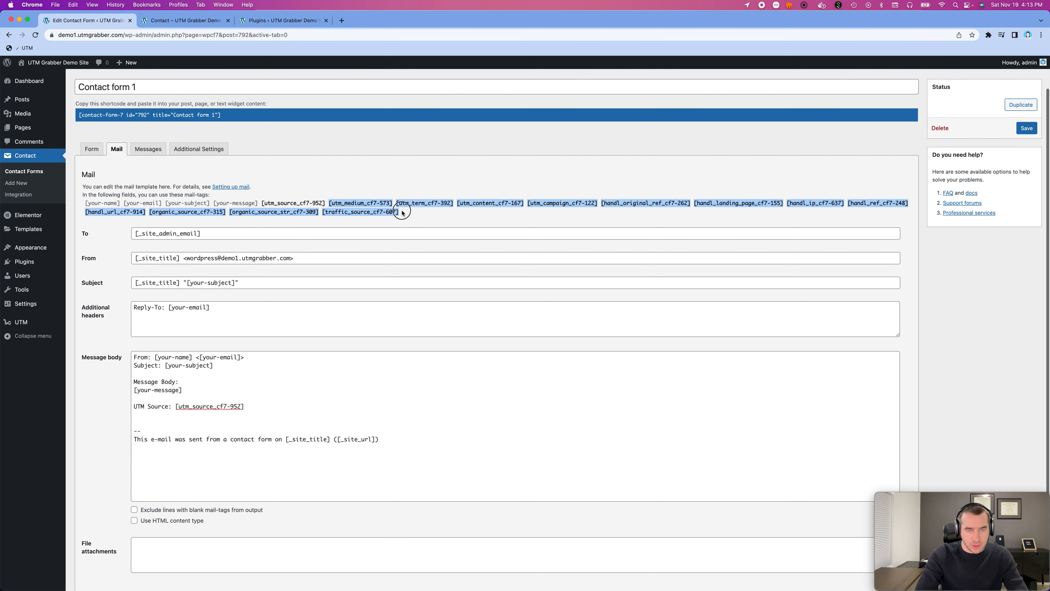
pyautogui.press('super+c')
pyautogui.click(194, 415)
pyautogui.press('super+v')
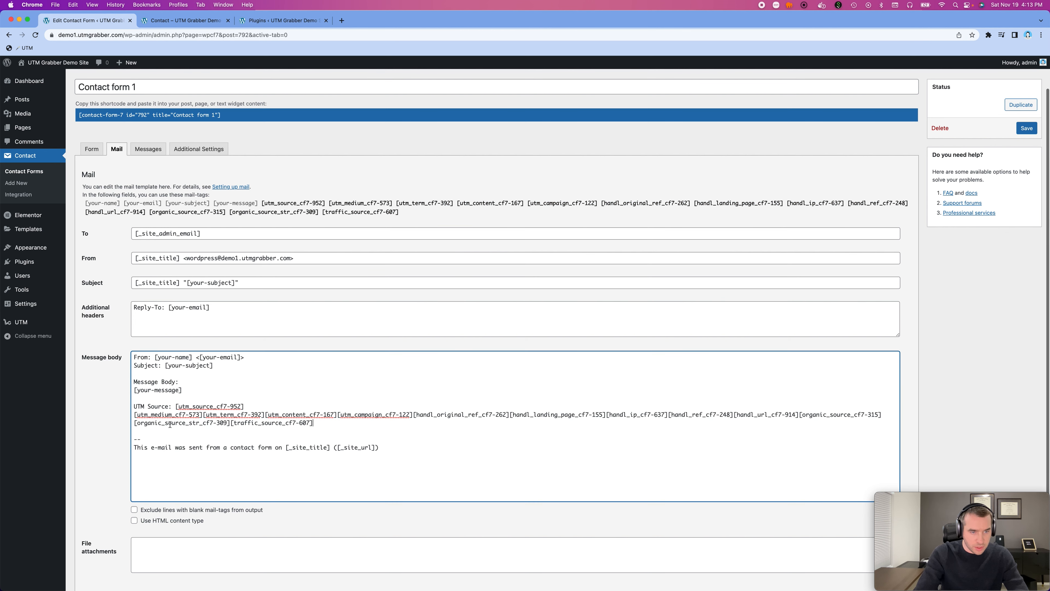
# - Label the [utm_medium_cf7-573] tag in the message body with "UTM Medium:" in front of it
pyautogui.click(135, 415)
pyautogui.write('UTM MEdi')
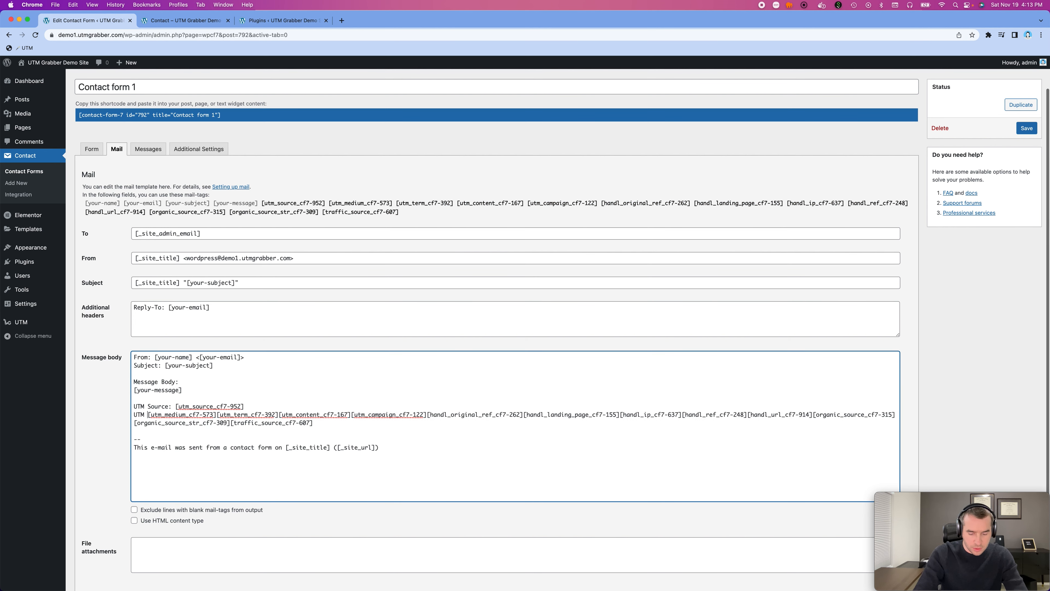
pyautogui.press('BackSpace')
pyautogui.press('BackSpace')
pyautogui.press('BackSpace')
pyautogui.write('edi')
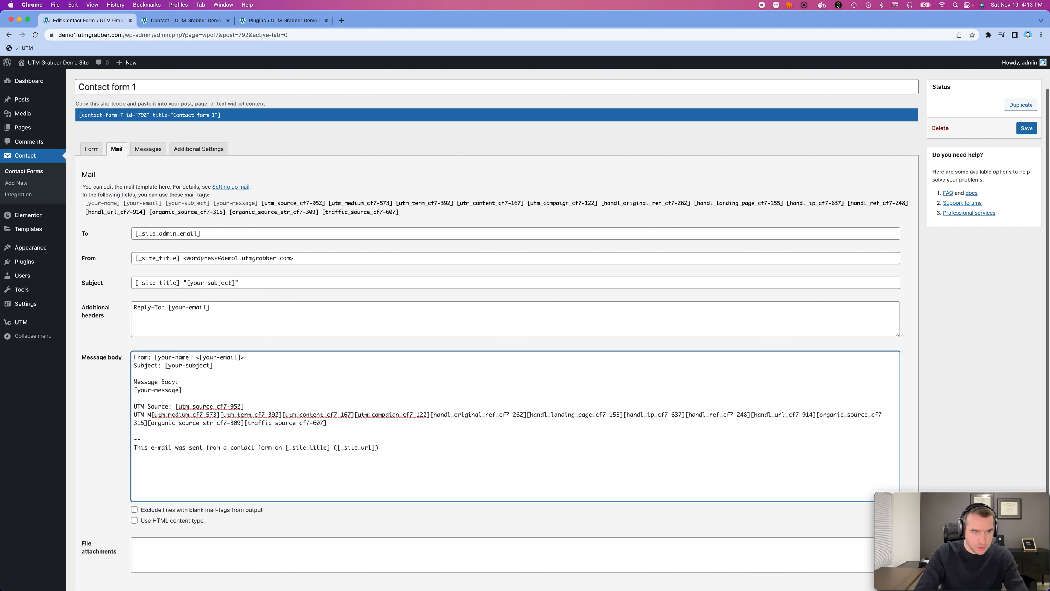
pyautogui.write('um:')
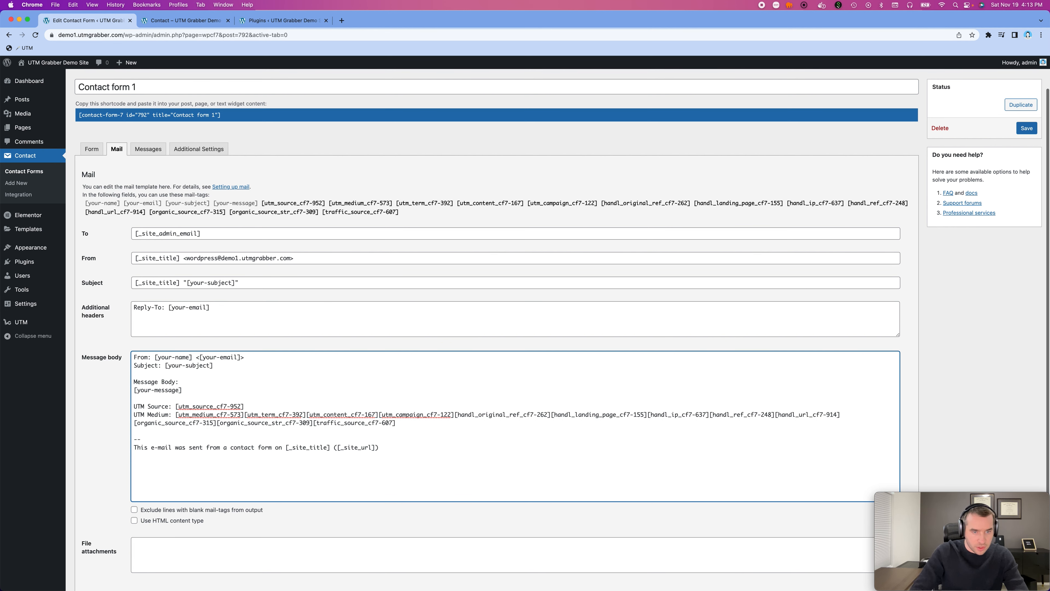
# - Start new lines at the utm_term and utm_content tags, labelling them "UTM Term:" and "UTM Content:"
pyautogui.click(244, 414)
pyautogui.press('Return')
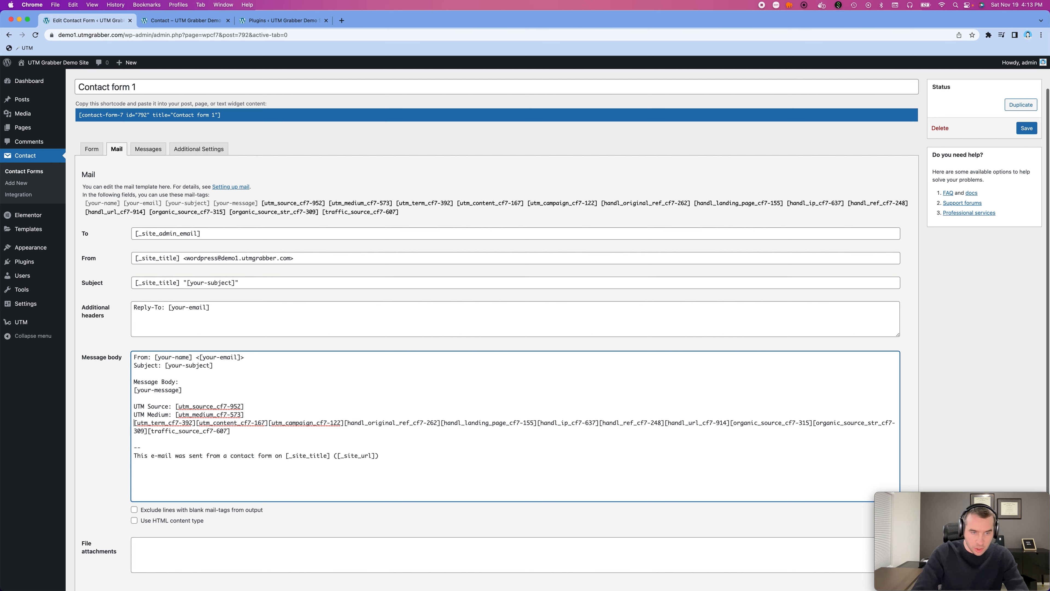
pyautogui.write('UTM Term')
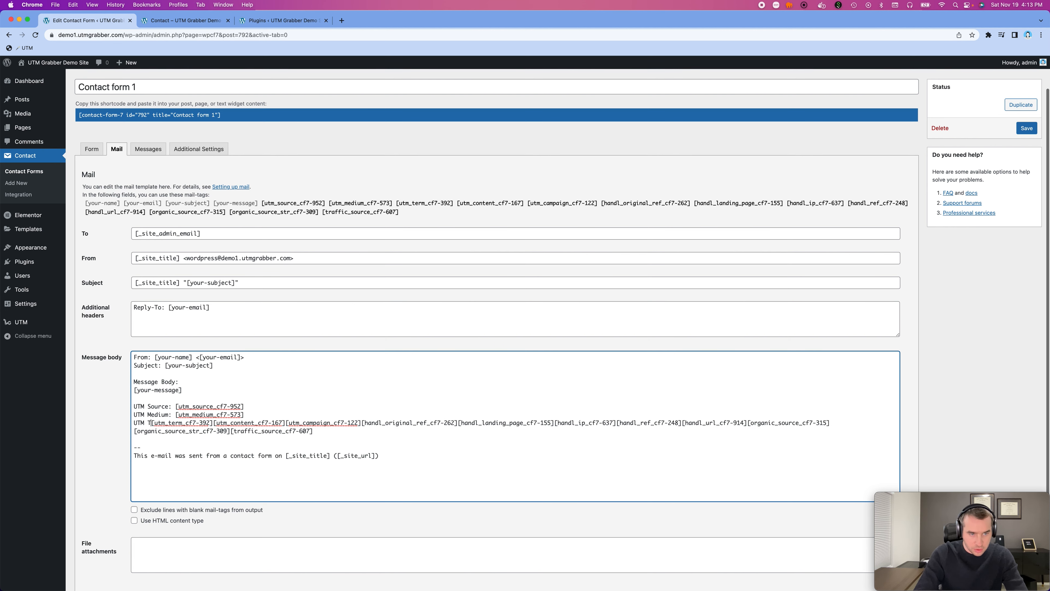
pyautogui.write(':')
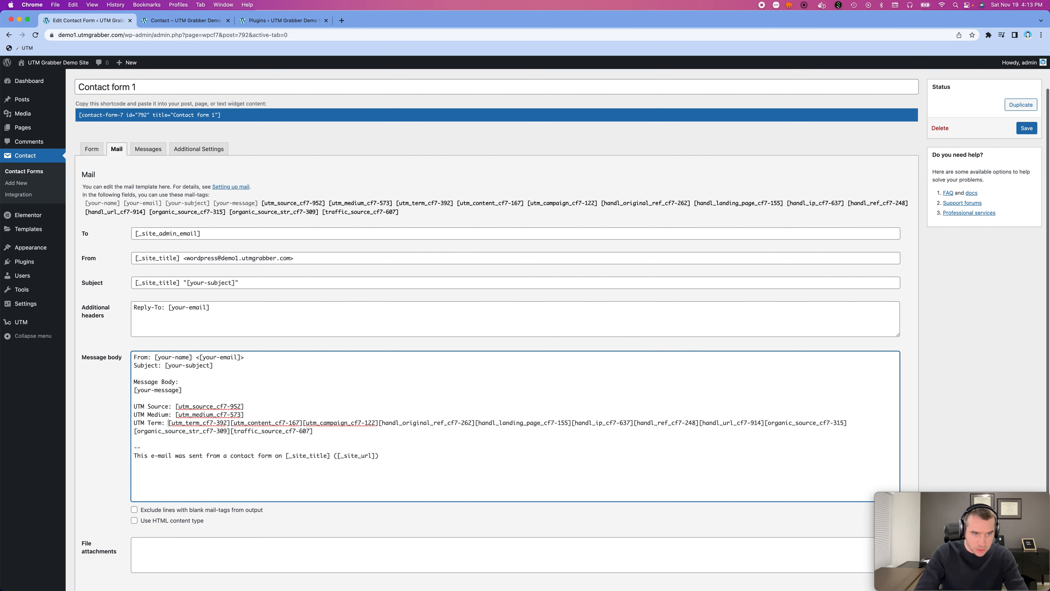
pyautogui.click(231, 422)
pyautogui.press('Return')
pyautogui.write('UTM Content')
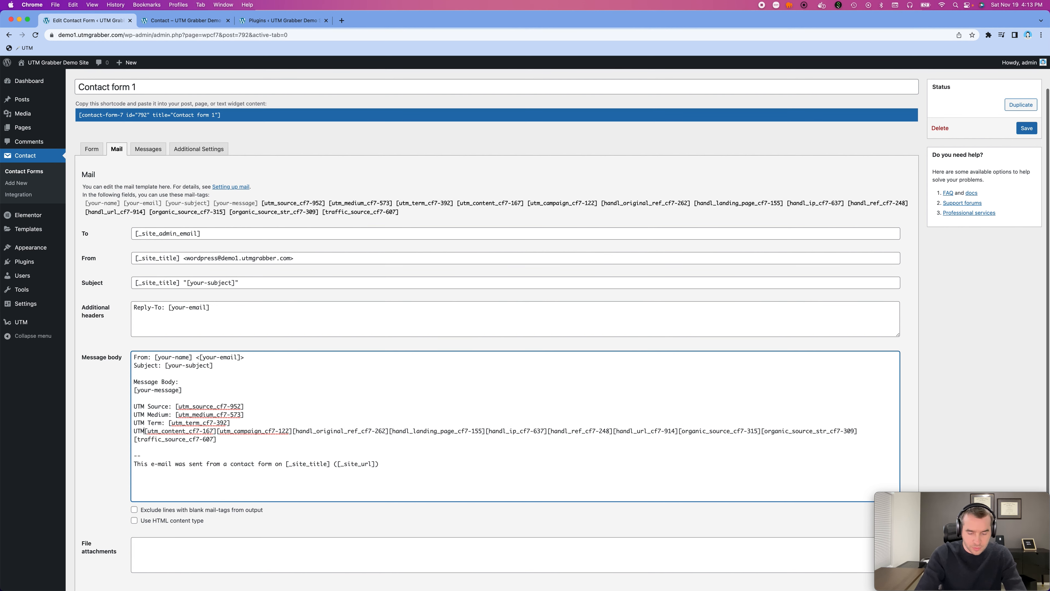
pyautogui.write(':')
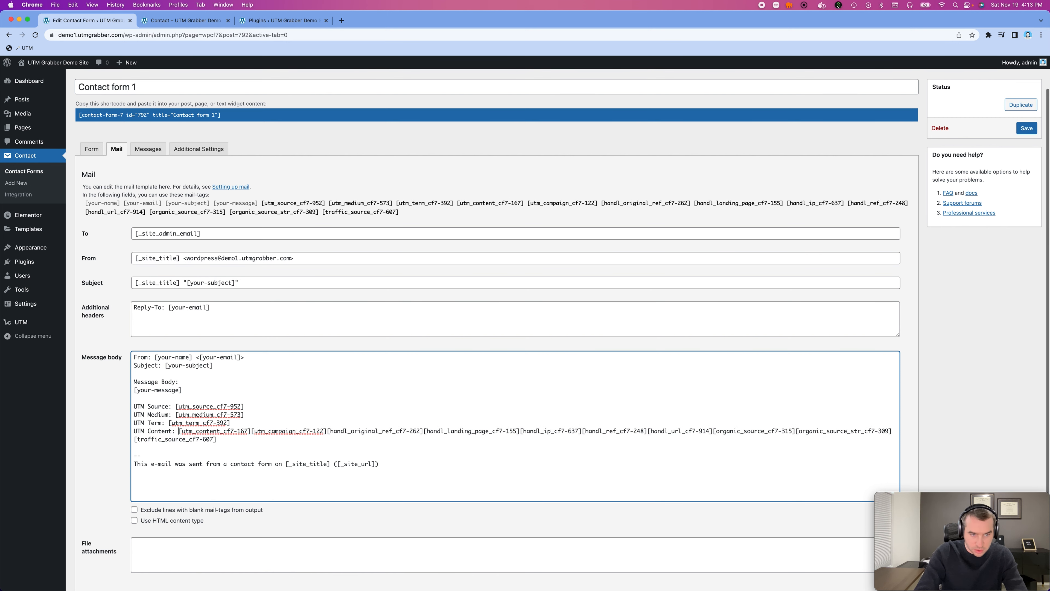
# - Start a new line at the [utm_campaign_cf7-122] tag and label it "UTM Campaign:"
pyautogui.click(250, 432)
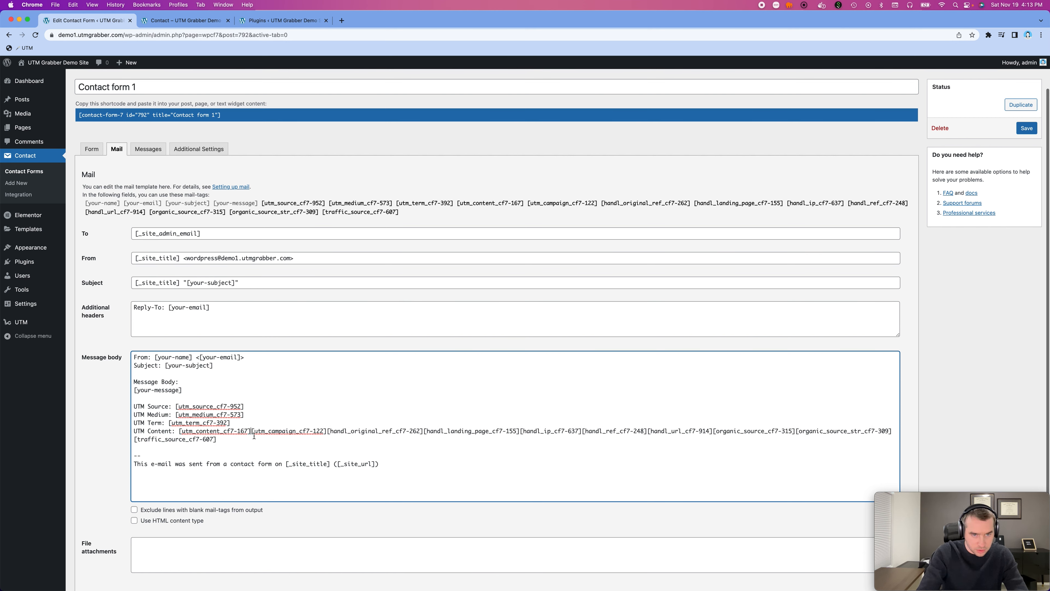
pyautogui.press('Return')
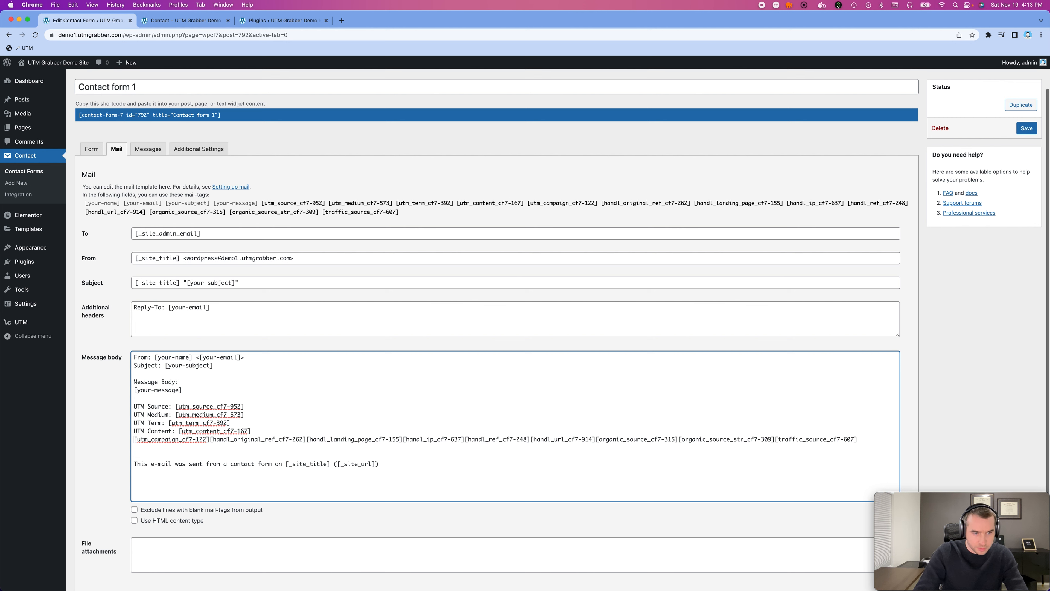
pyautogui.write('UTM Camoagn')
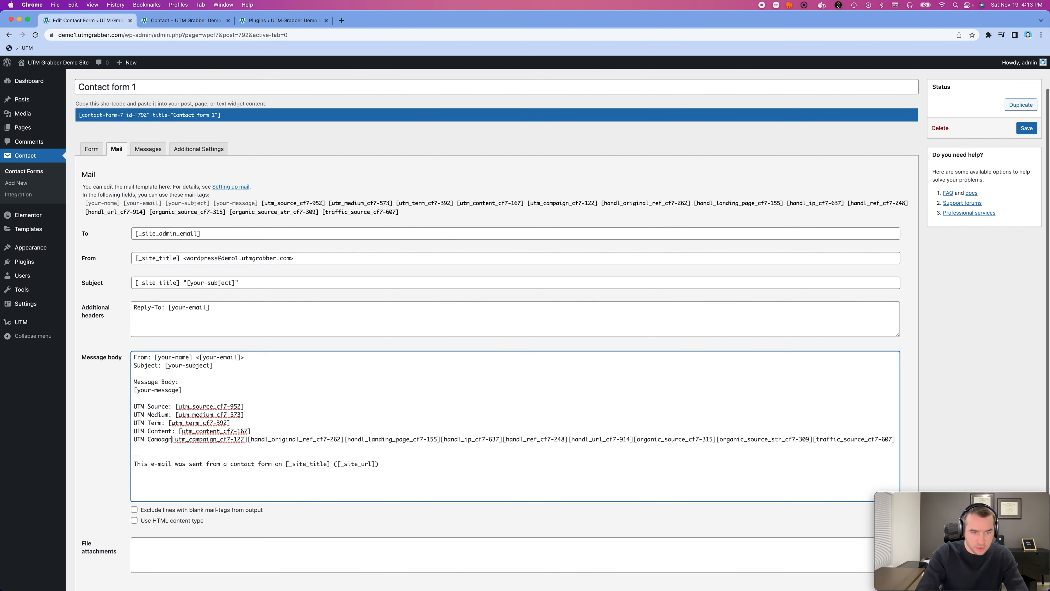
pyautogui.press('BackSpace')
pyautogui.press('BackSpace')
pyautogui.press('BackSpace')
pyautogui.press('BackSpace')
pyautogui.write('pa')
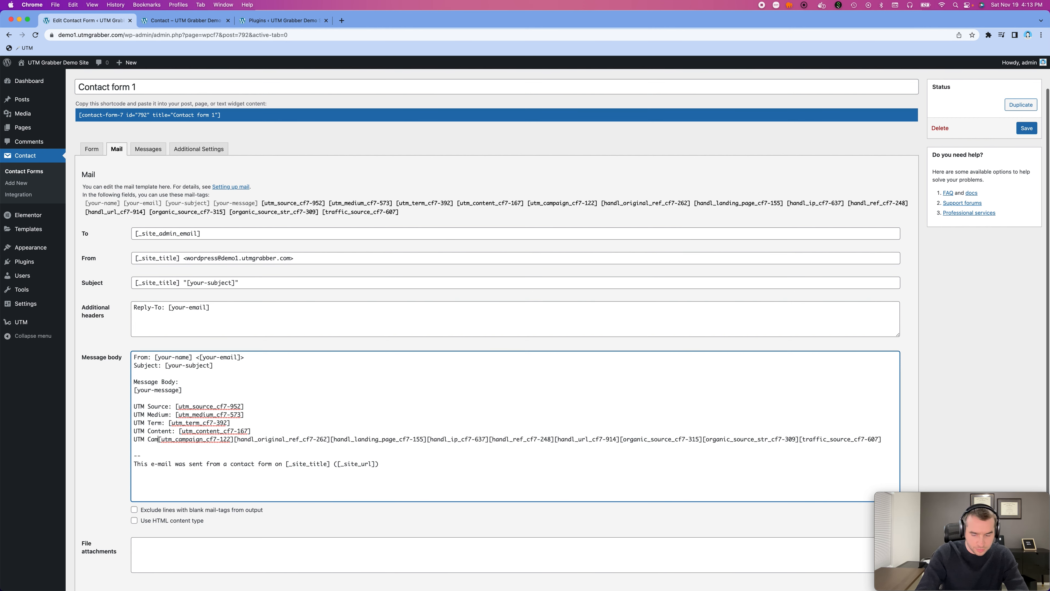
pyautogui.write('ign:')
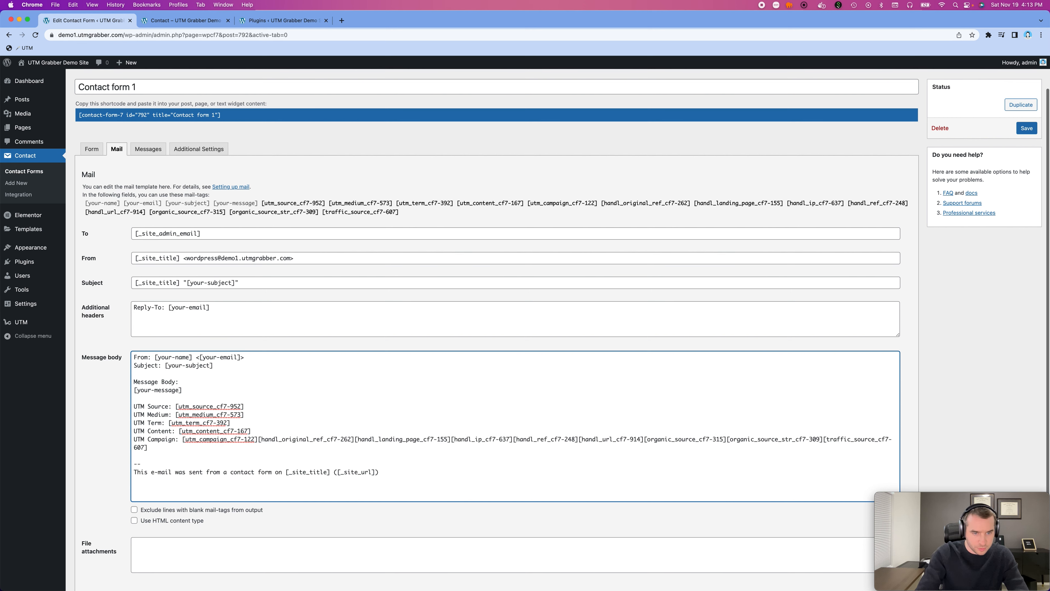
# - Start new lines at the handl_original_ref and handl_landing_page tags, labelling them "Original Ref:" and "Landing Page:"
pyautogui.press('Return')
pyautogui.write('Original Re')
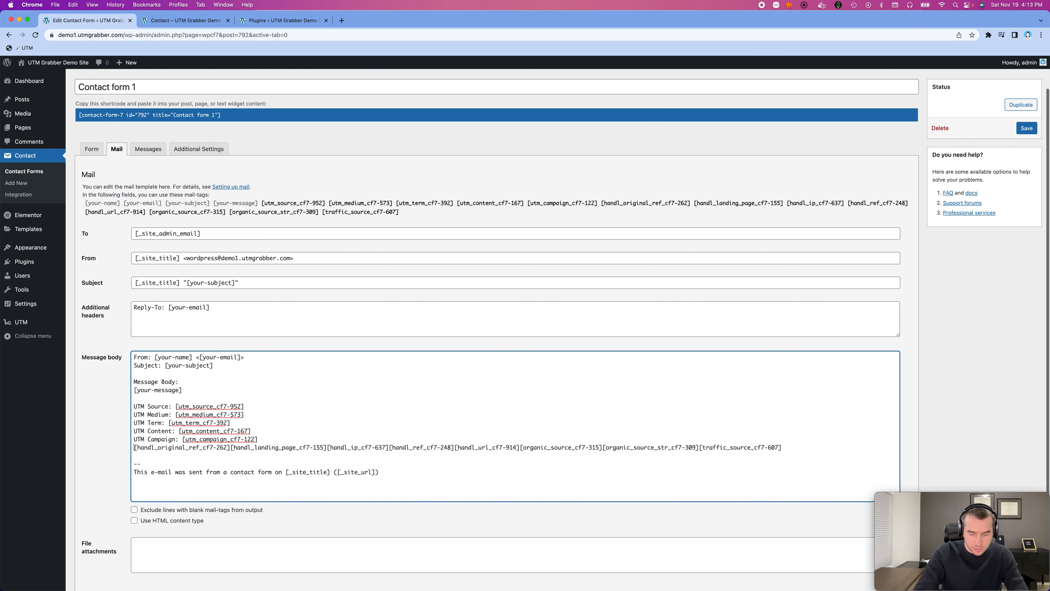
pyautogui.write('f:')
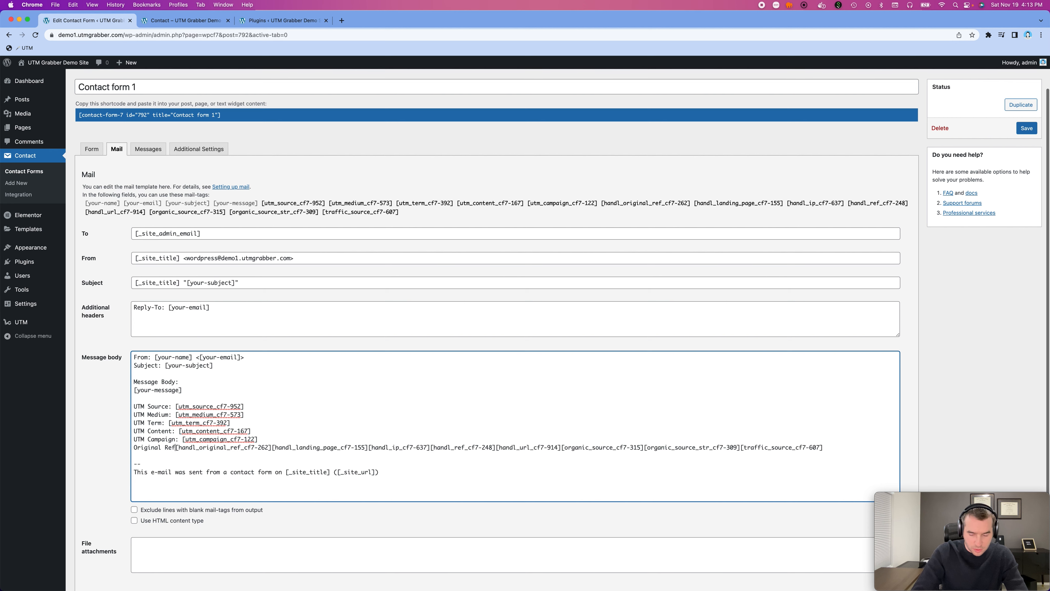
pyautogui.click(279, 449)
pyautogui.press('Return')
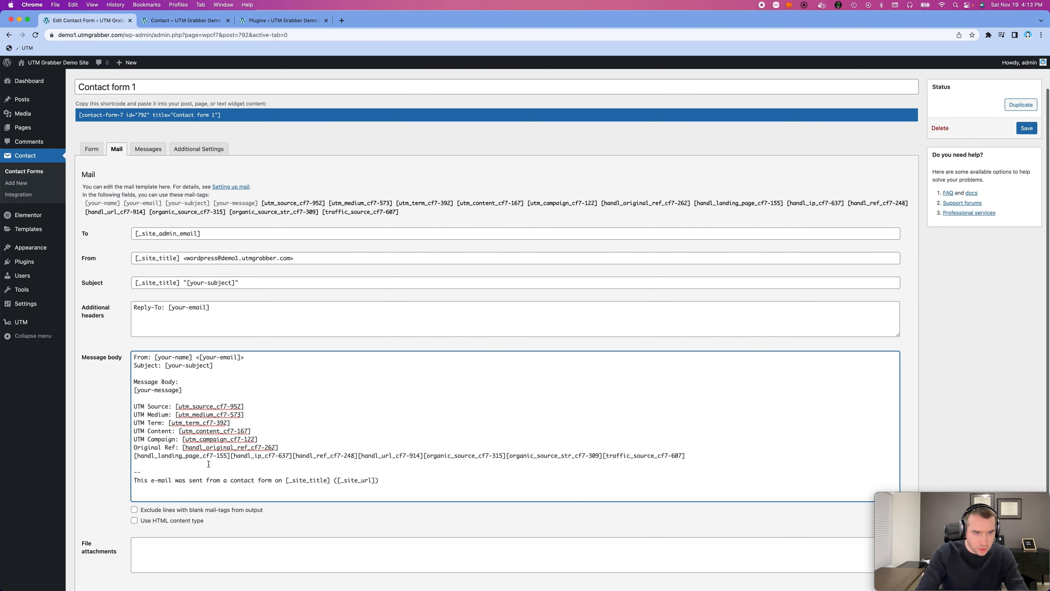
pyautogui.write('Landing ')
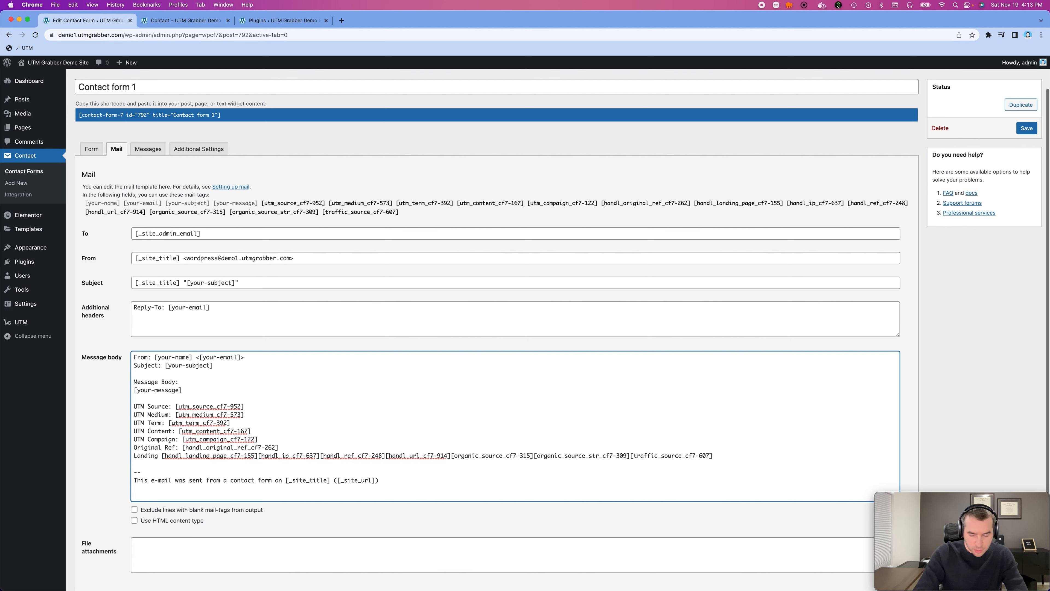
pyautogui.write('Page:')
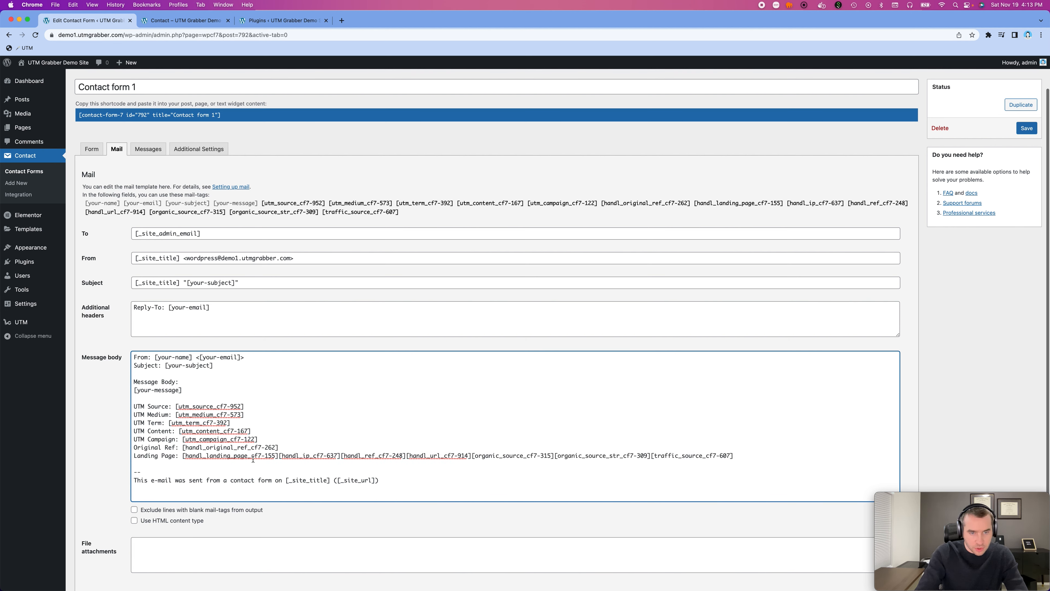
# - Start new lines at the handl_ip and handl_ref tags, labelling them "IP:" and "Ref:"
pyautogui.click(278, 456)
pyautogui.press('Return')
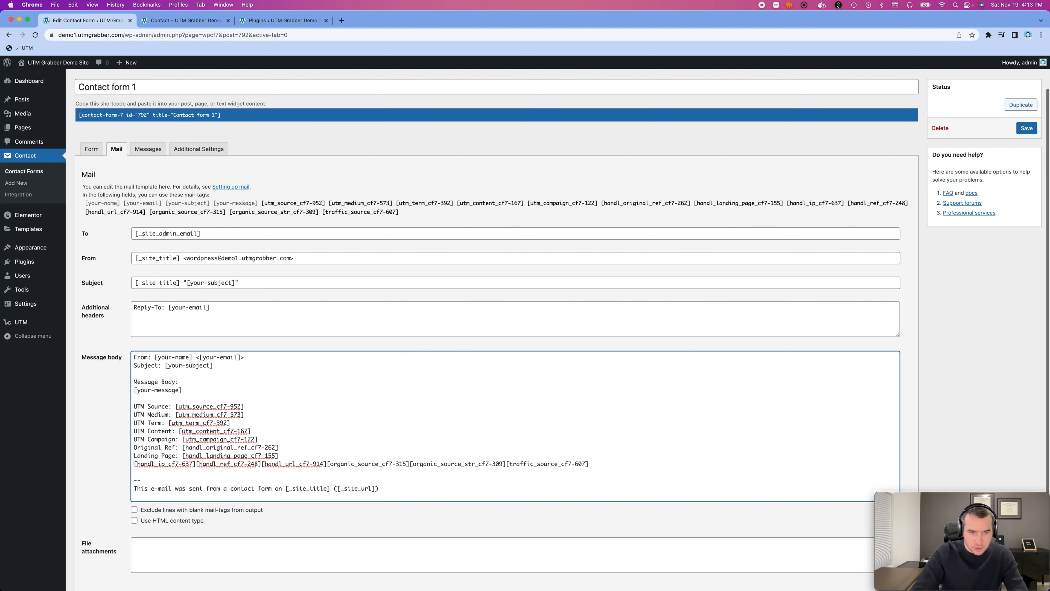
pyautogui.write('IP:')
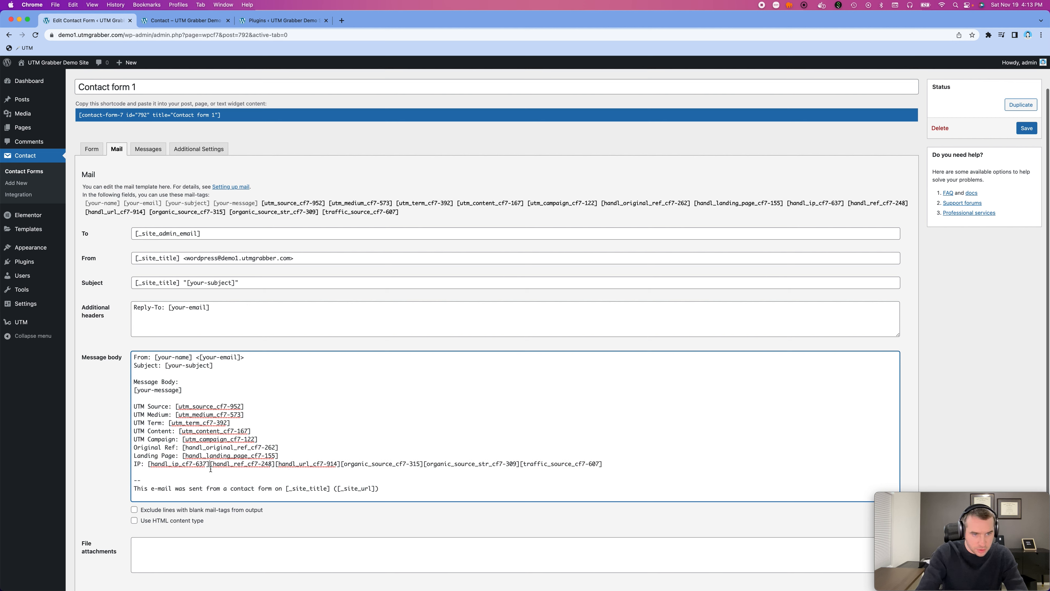
pyautogui.press('Return')
pyautogui.write('Ref:')
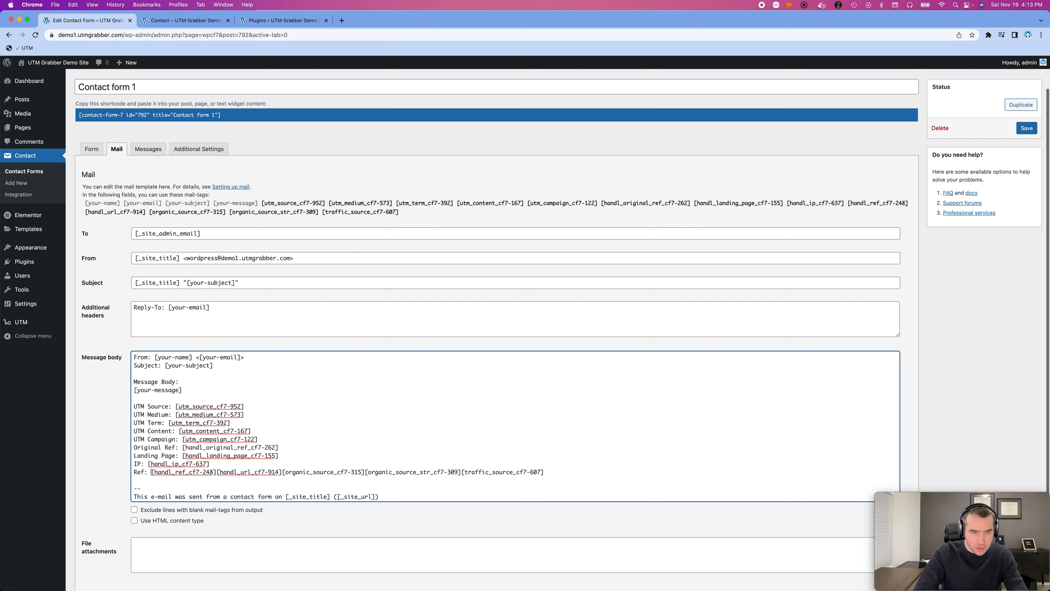
# - Start new lines at the handl_url and organic_source tags, labelling them "URL:" and "Organic Source Ref:"
pyautogui.click(220, 474)
pyautogui.press('Return')
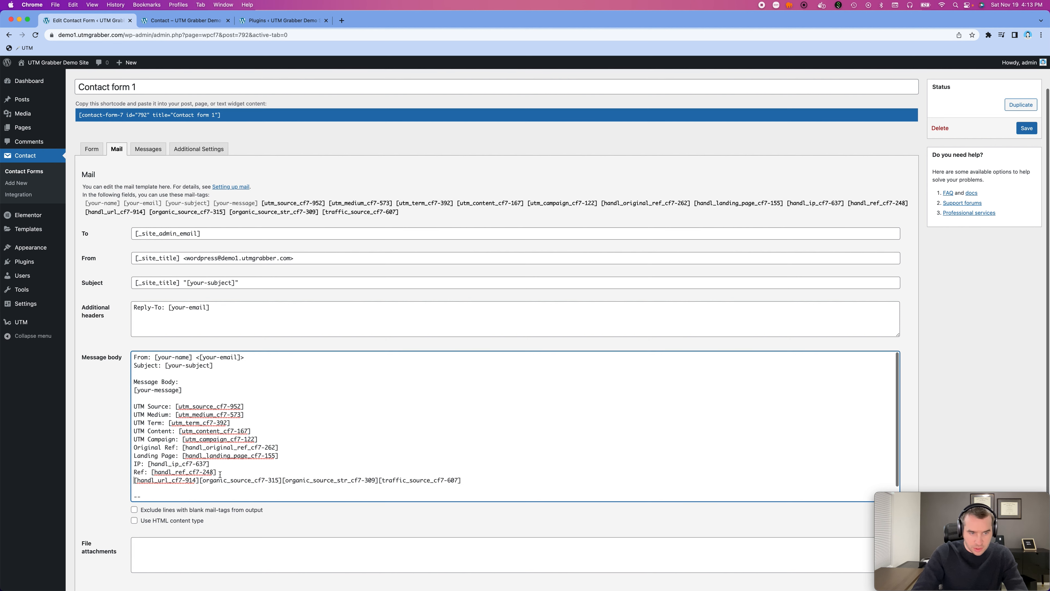
pyautogui.write('URL:')
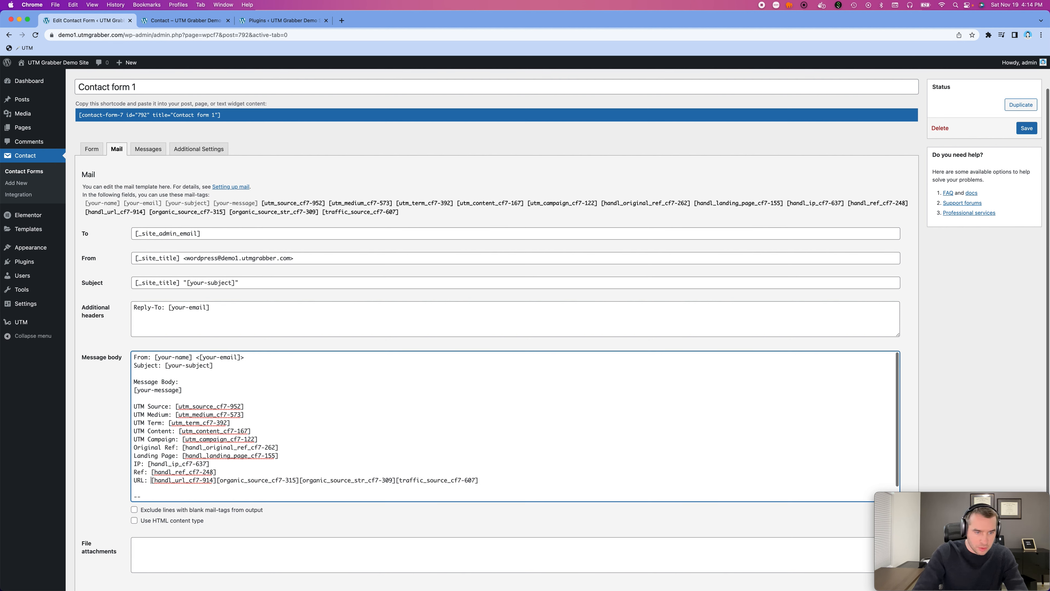
pyautogui.click(218, 480)
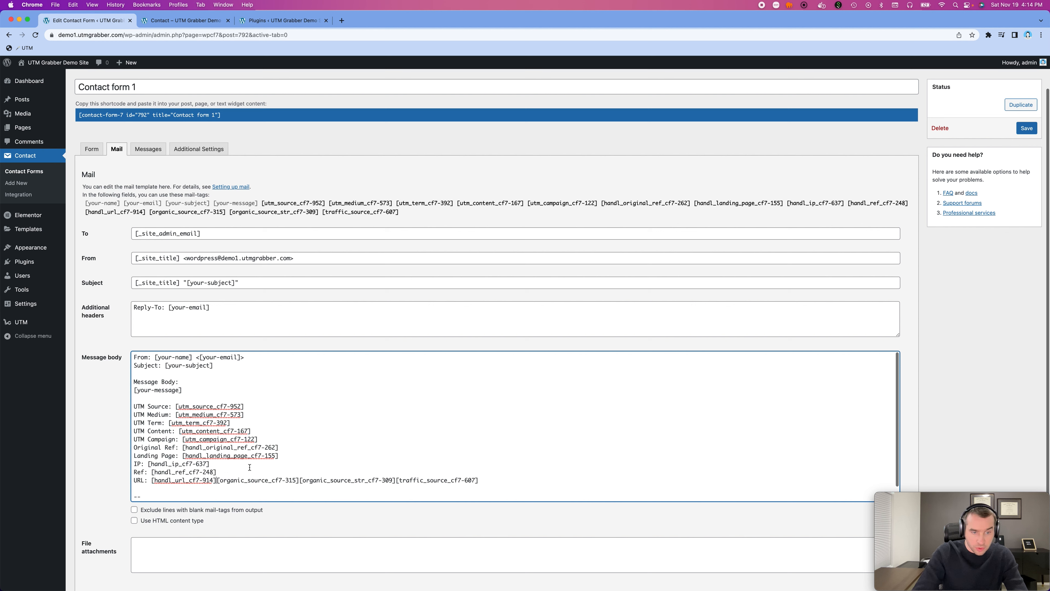
pyautogui.press('Return')
pyautogui.write('Organic Sour')
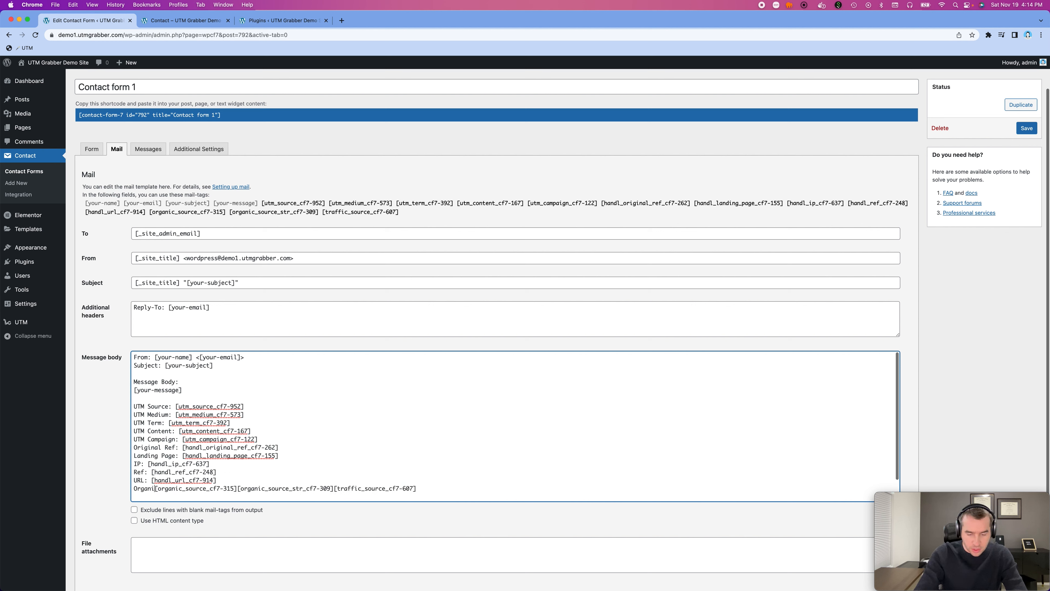
pyautogui.write('ce Ref:')
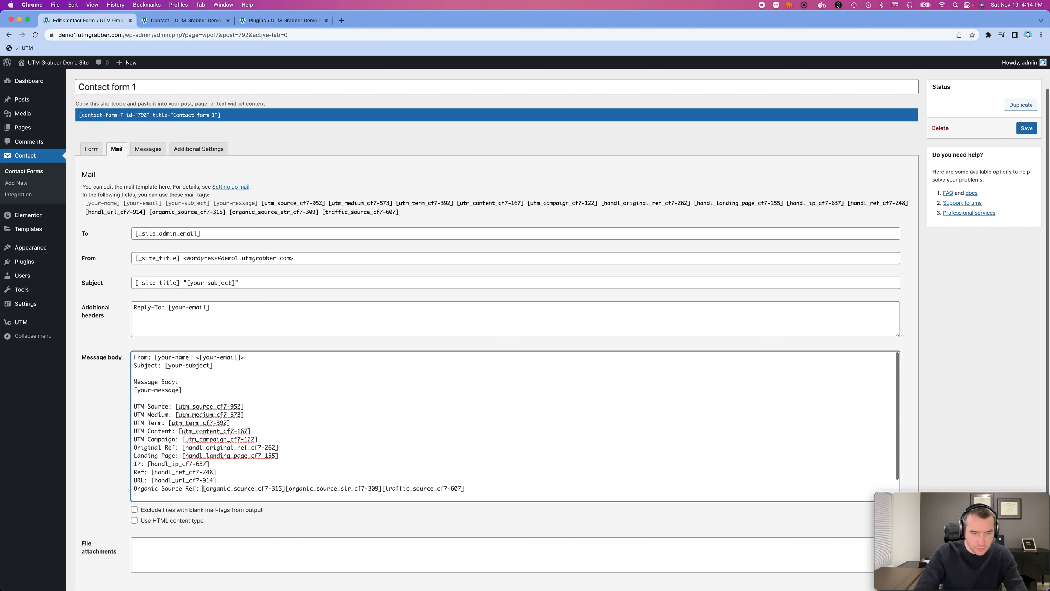
# - Start a new line at the [organic_source_str_cf7-309] tag and label it "Organic Source:"
pyautogui.click(285, 489)
pyautogui.press('Return')
pyautogui.write('Organic Sour')
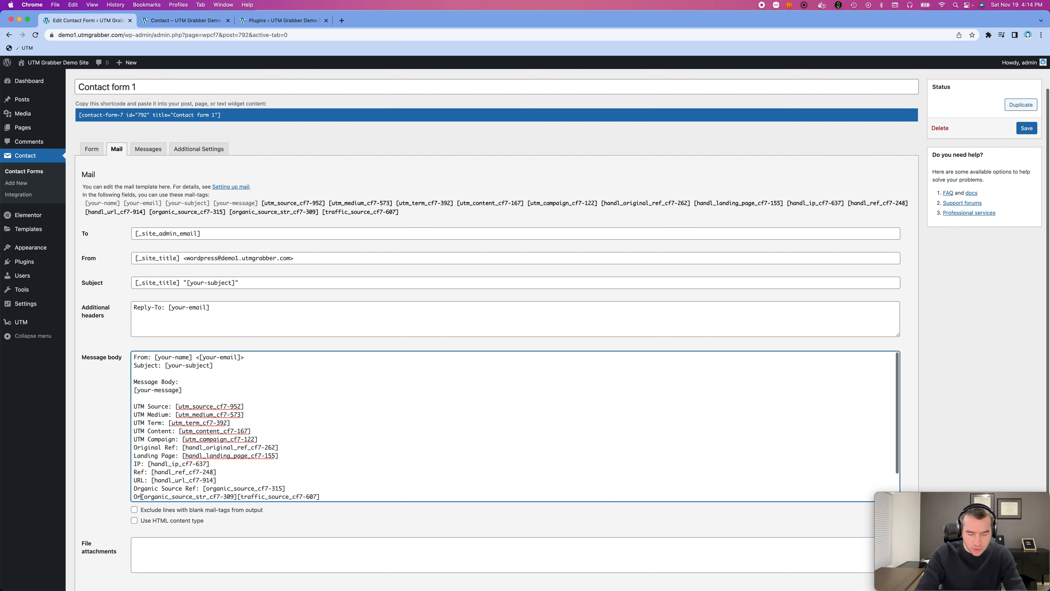
pyautogui.write('ce:')
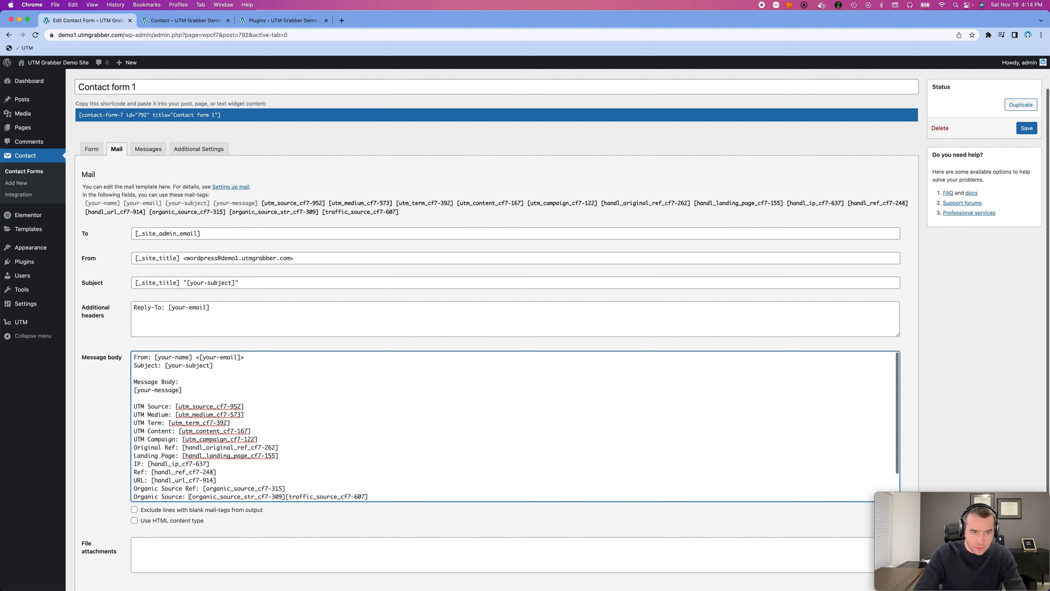
# - Start a new line at the [traffic_source_cf7-607] tag, label it "Traffic Source:", and save the contact form
pyautogui.click(288, 496)
pyautogui.press('Return')
pyautogui.write('Traffic [traffic_s')
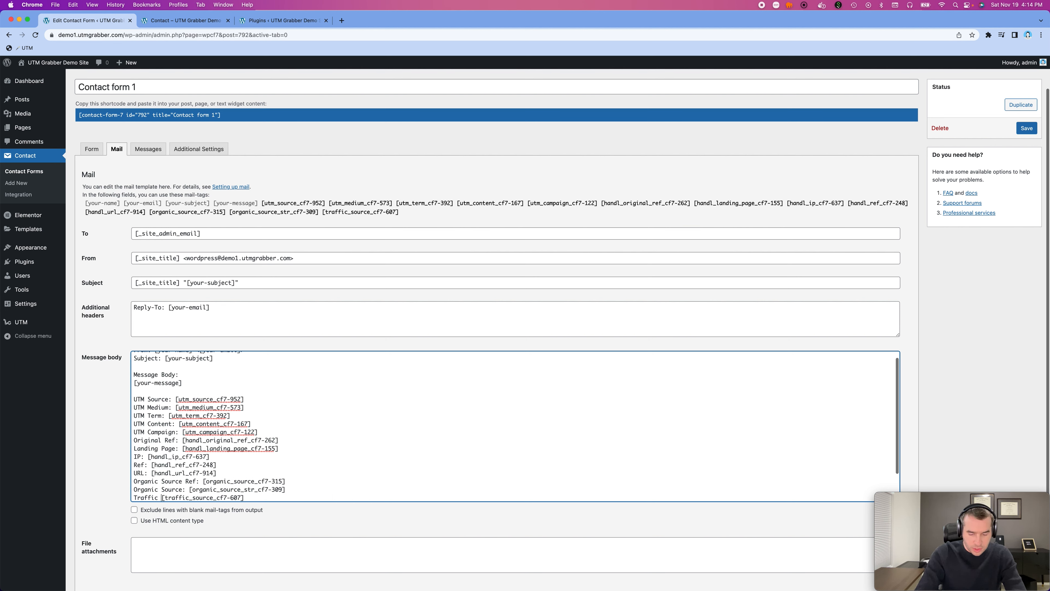
pyautogui.write('ou')
pyautogui.press('BackSpace')
pyautogui.press('BackSpace')
pyautogui.write('SourceL')
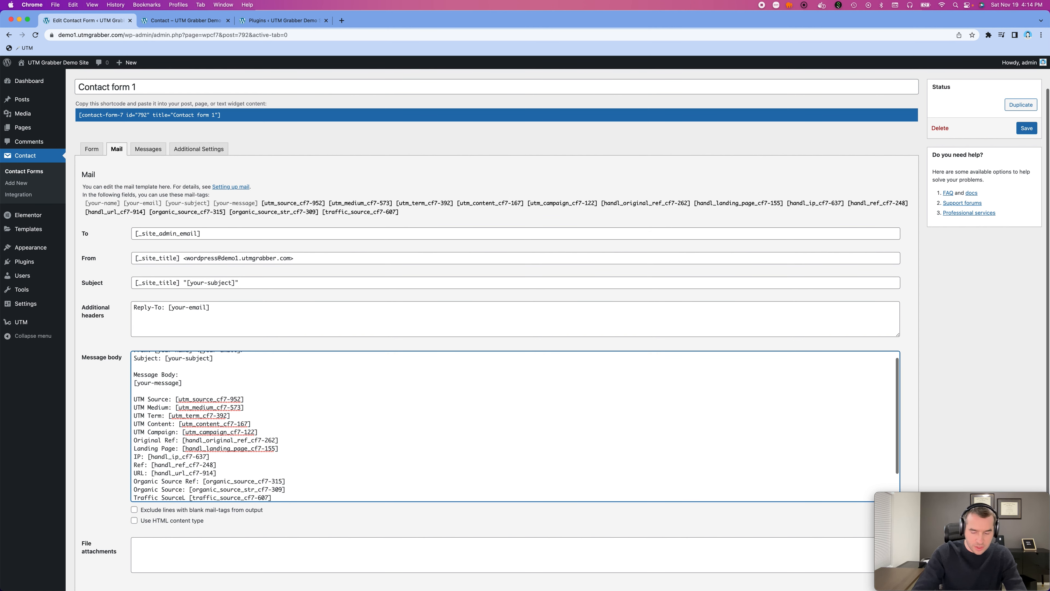
pyautogui.press('BackSpace')
pyautogui.press('BackSpace')
pyautogui.write(':')
pyautogui.scroll(-5, 160, 498)
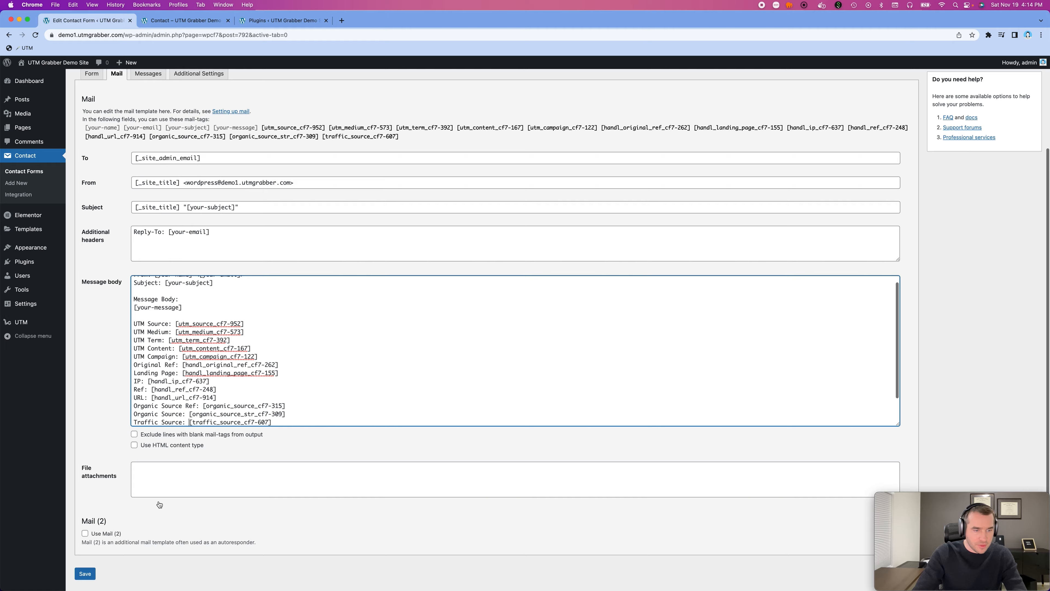
pyautogui.click(88, 547)
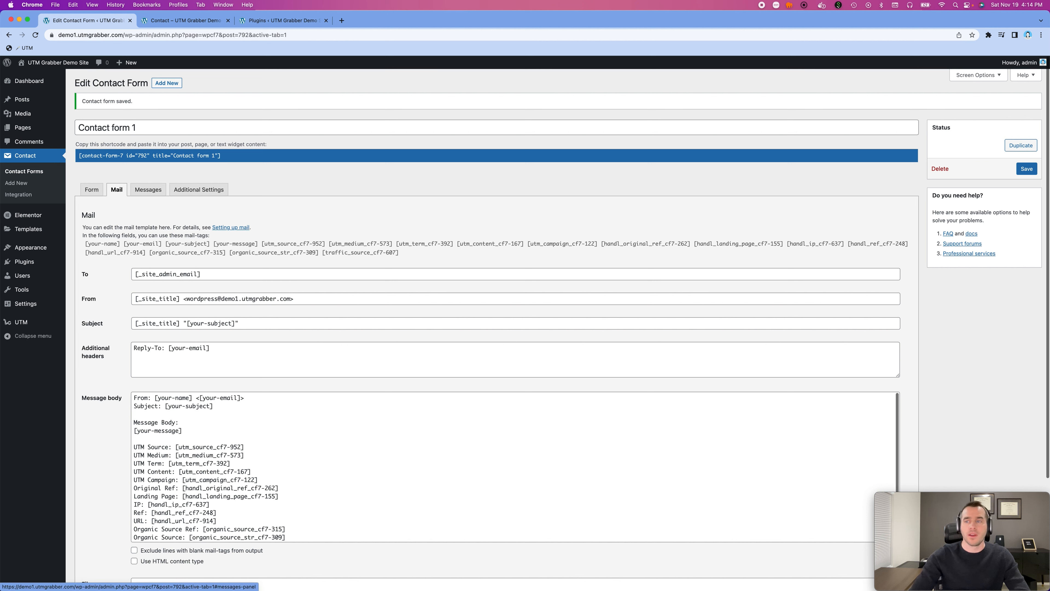
# - Load the site's Contact page with the query string ?utm_campaign=BlackFriday2022 added to its address
pyautogui.click(186, 21)
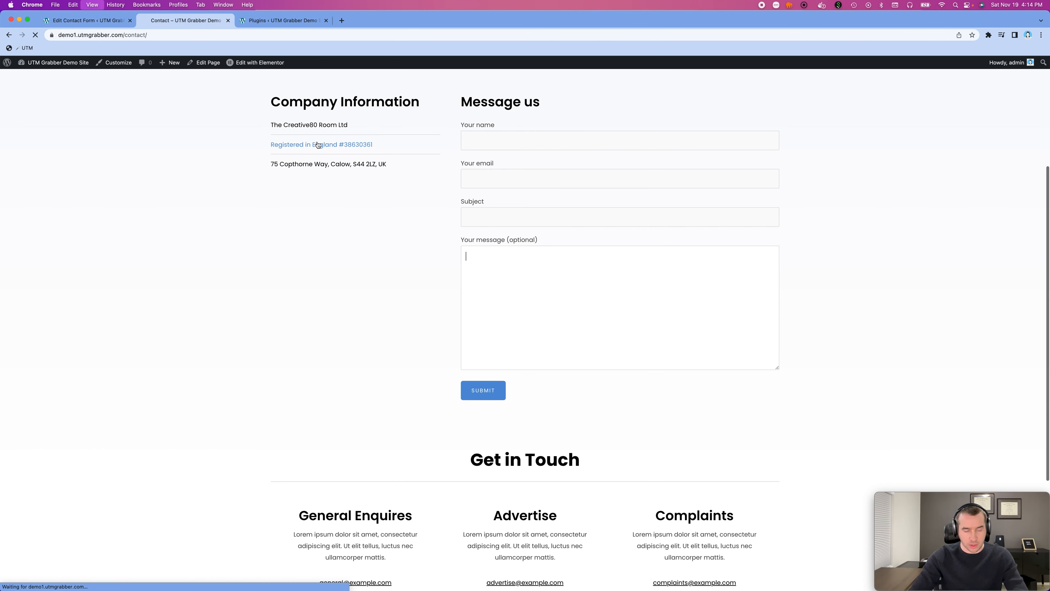
pyautogui.press('super+r')
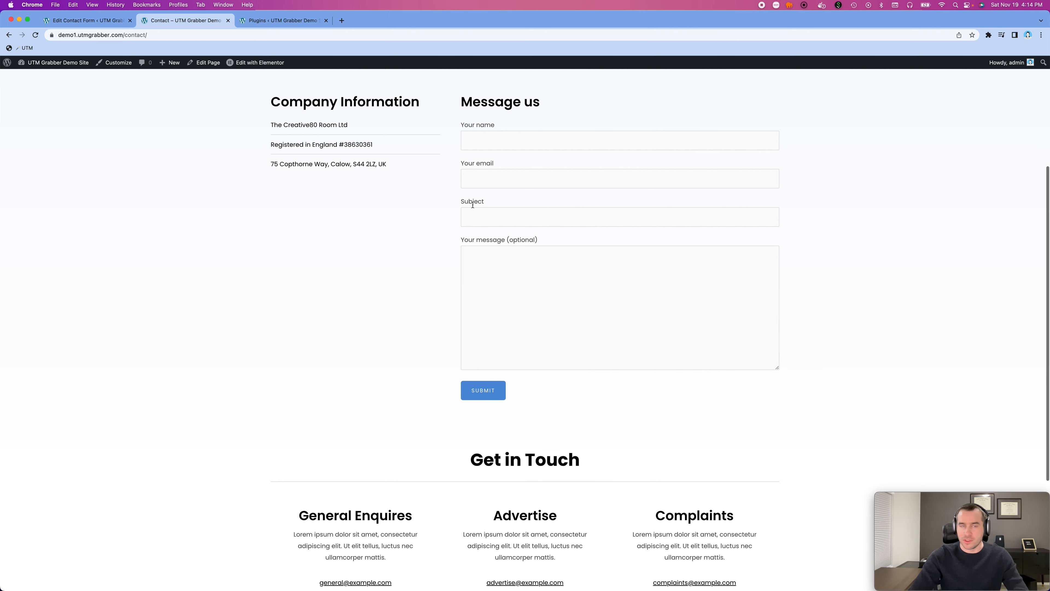
pyautogui.click(164, 38)
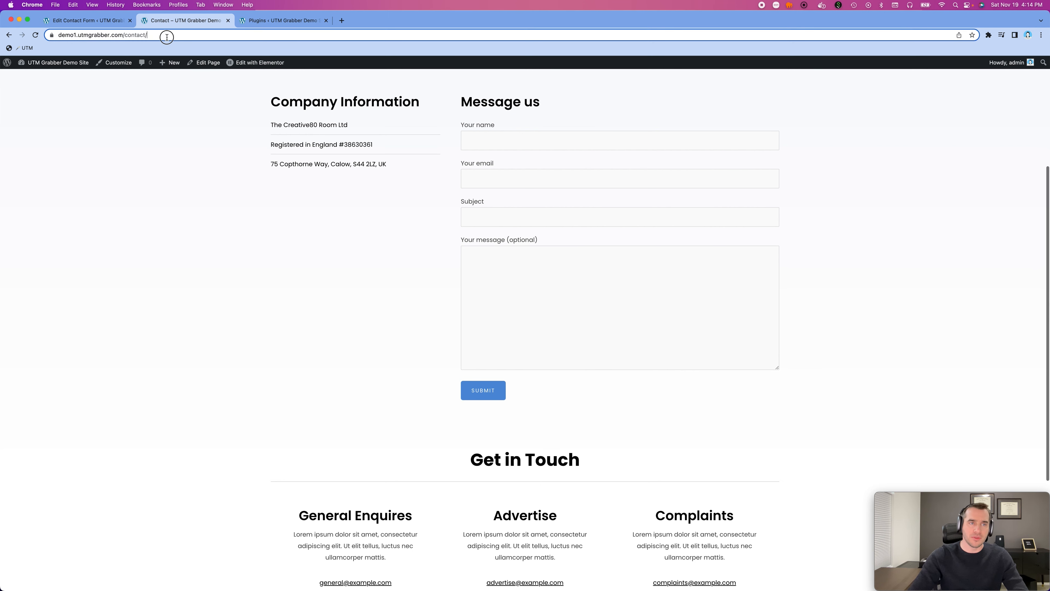
pyautogui.click(180, 37)
pyautogui.write('?ut')
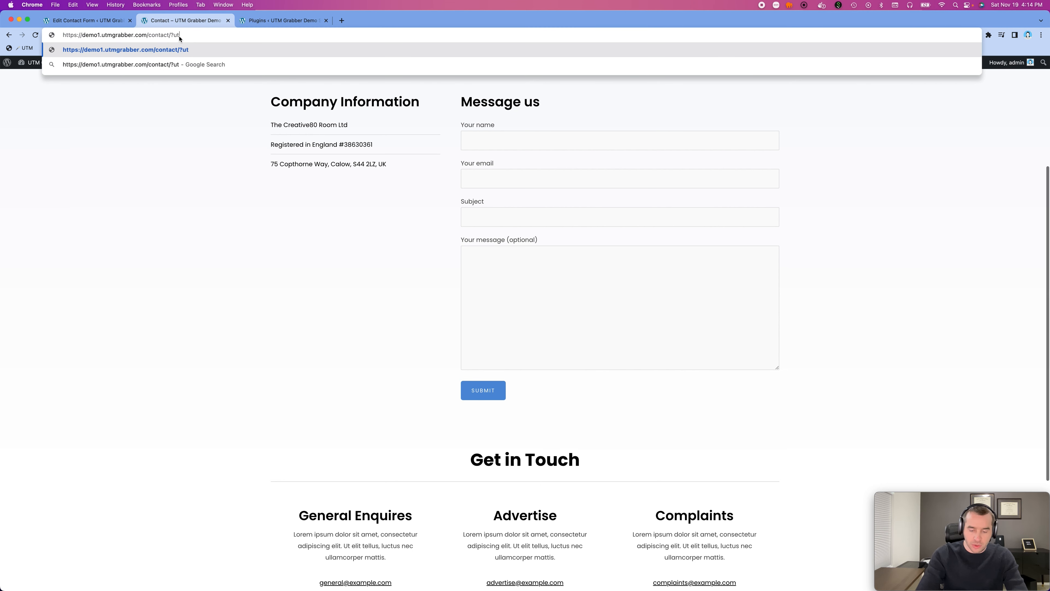
pyautogui.write('m_campaig')
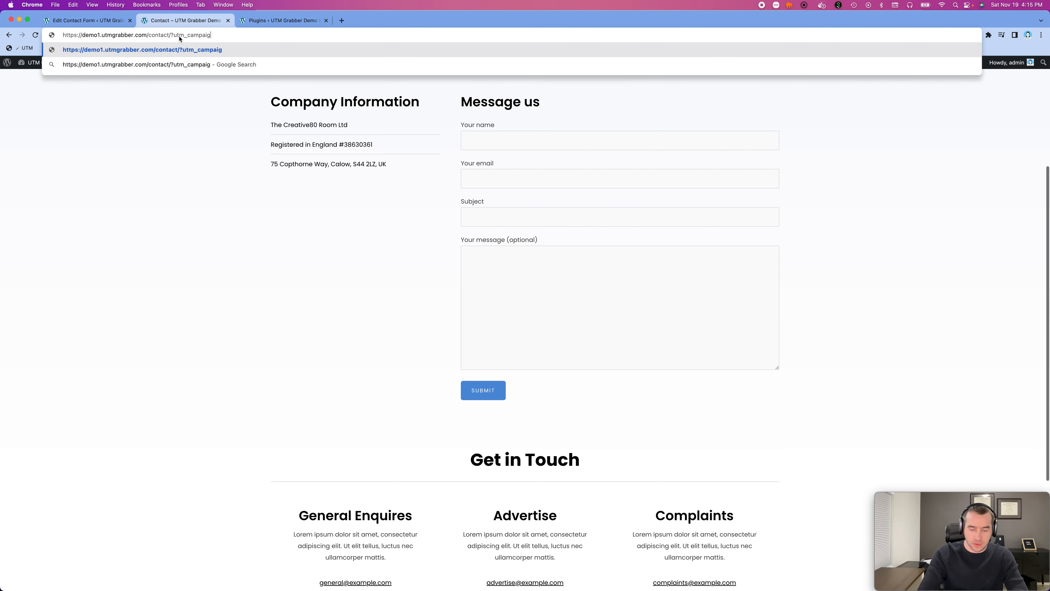
pyautogui.write('n=')
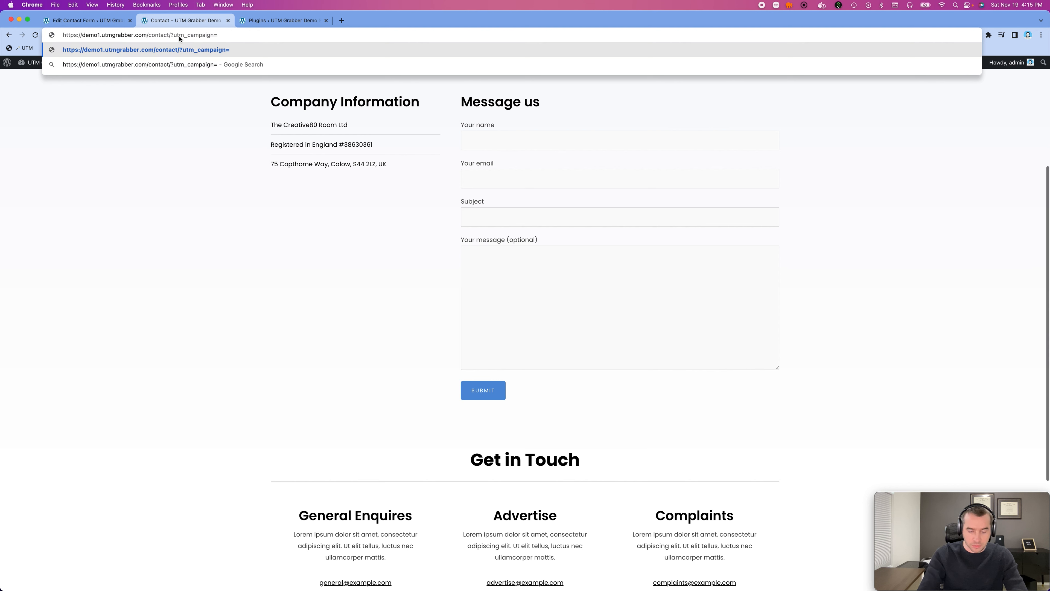
pyautogui.write('BlackFrida')
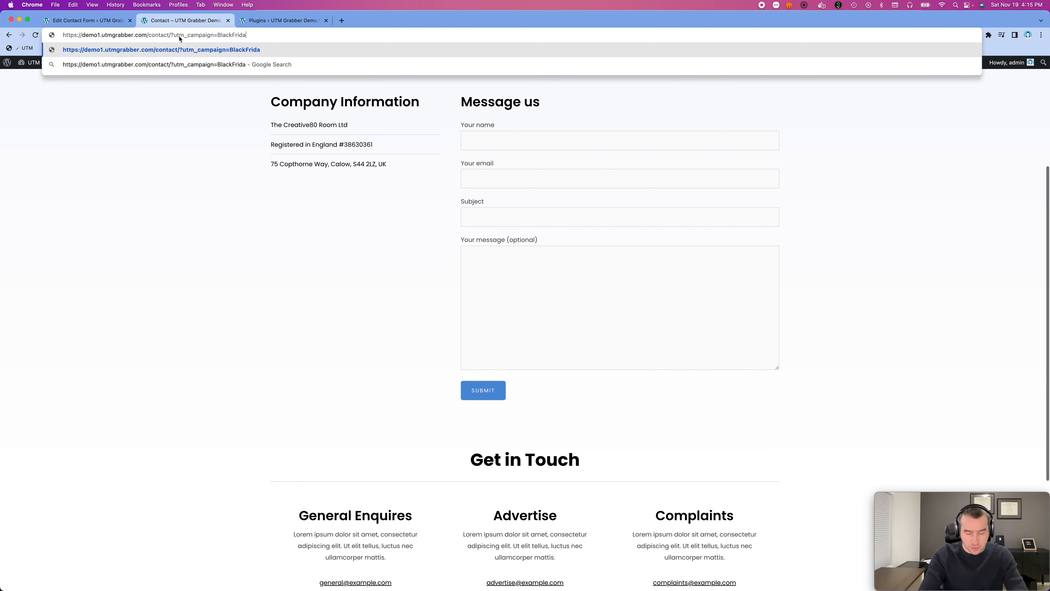
pyautogui.write('y2022')
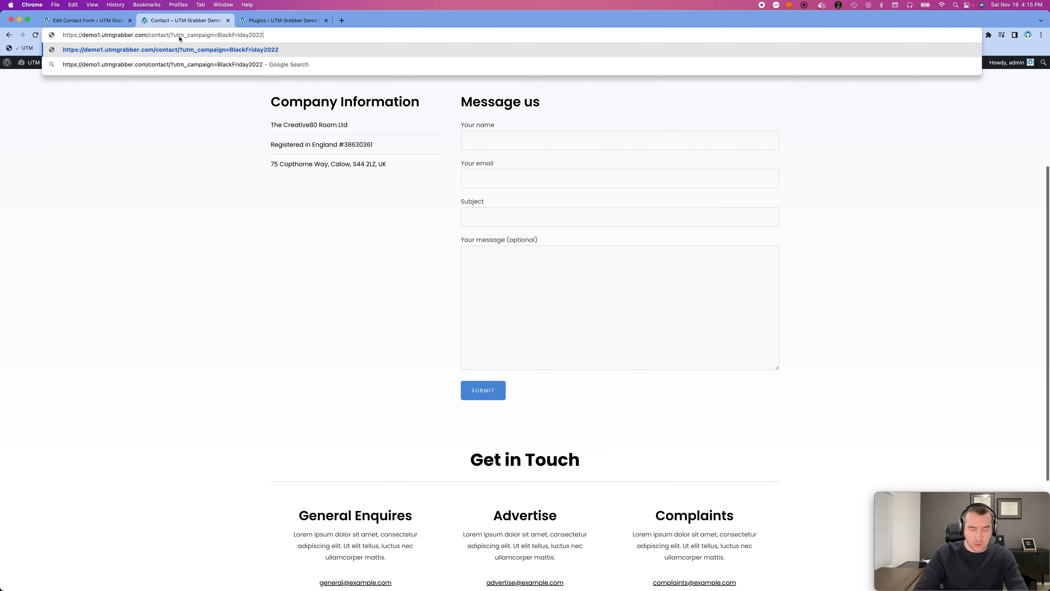
pyautogui.press('Return')
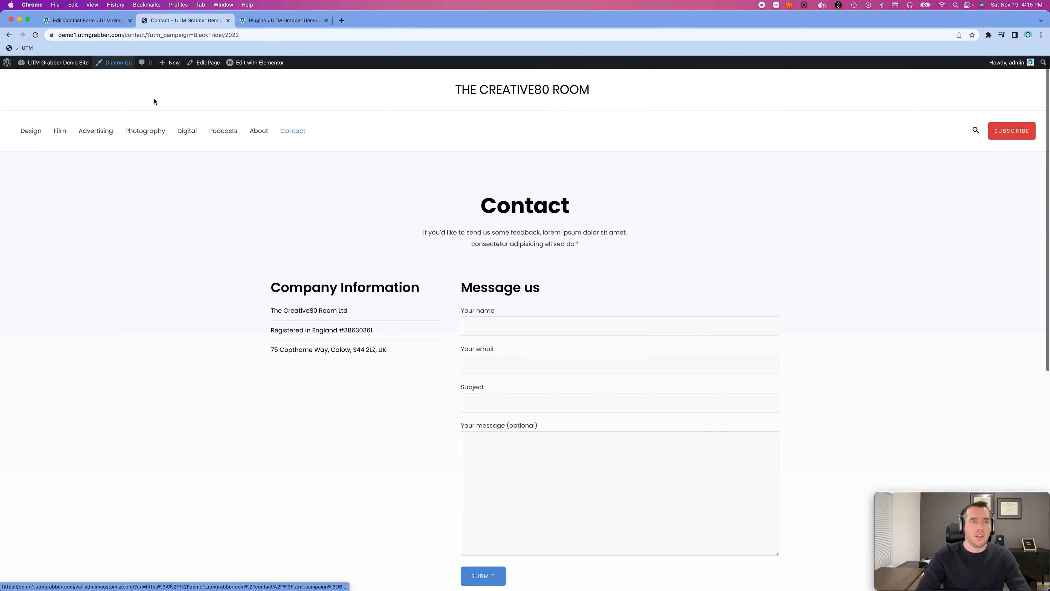
# - Inspect the contact form's message field in the developer tools and expand the paragraph holding the hidden tracking inputs
pyautogui.scroll(-5, 424, 246)
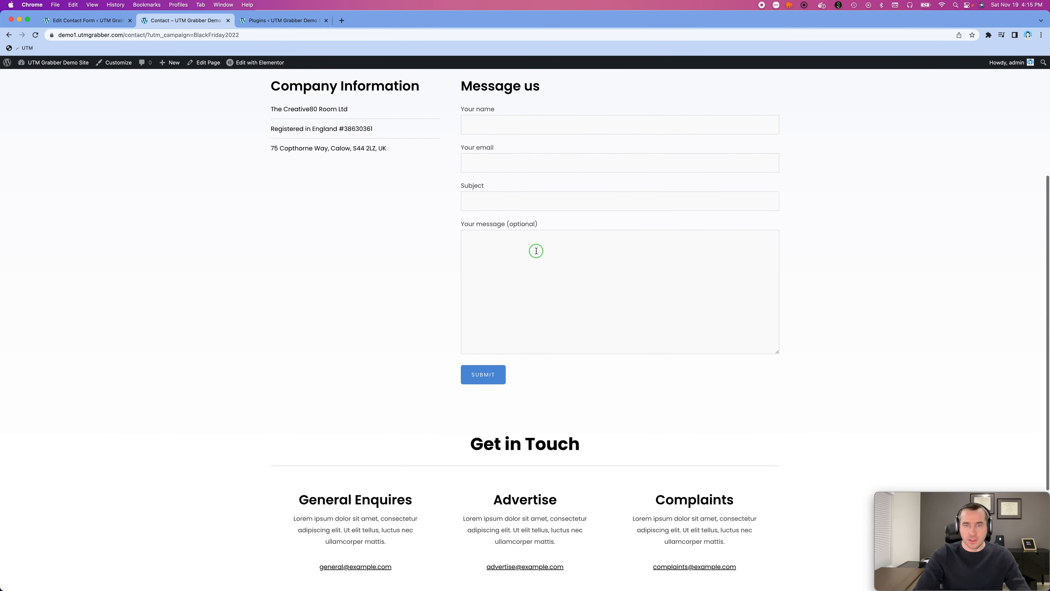
pyautogui.rightClick(536, 250)
pyautogui.click(550, 365)
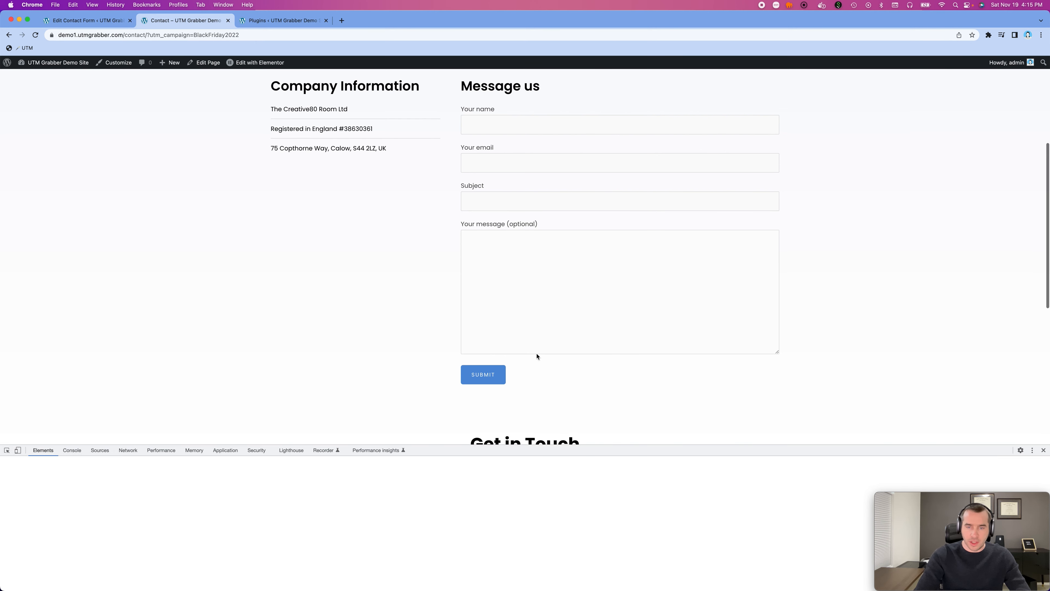
pyautogui.moveTo(531, 445); pyautogui.dragTo(531, 403)
pyautogui.click(117, 505)
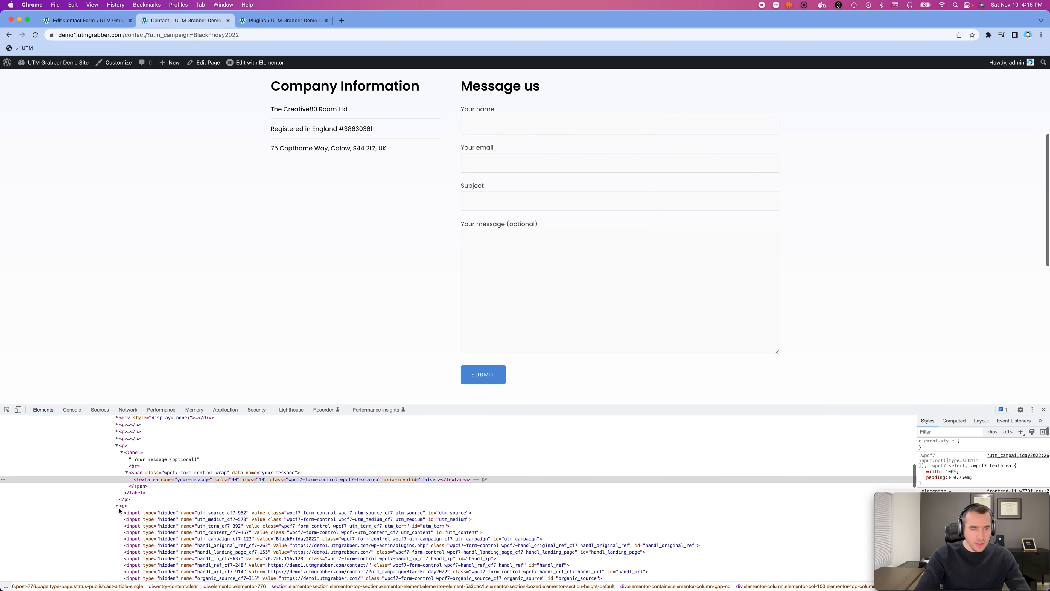
pyautogui.click(404, 409)
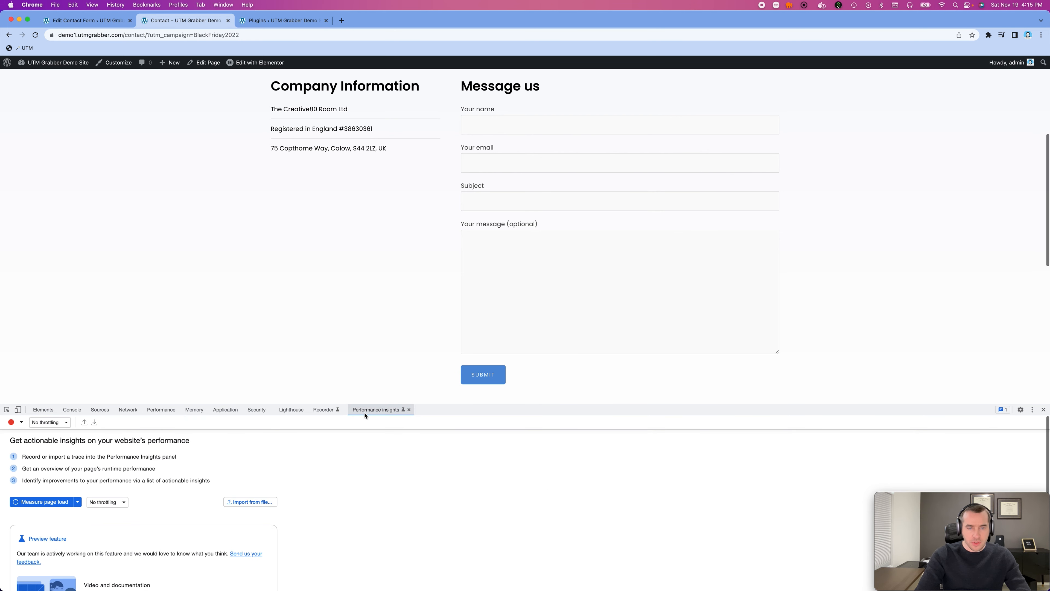
pyautogui.click(72, 409)
pyautogui.click(127, 409)
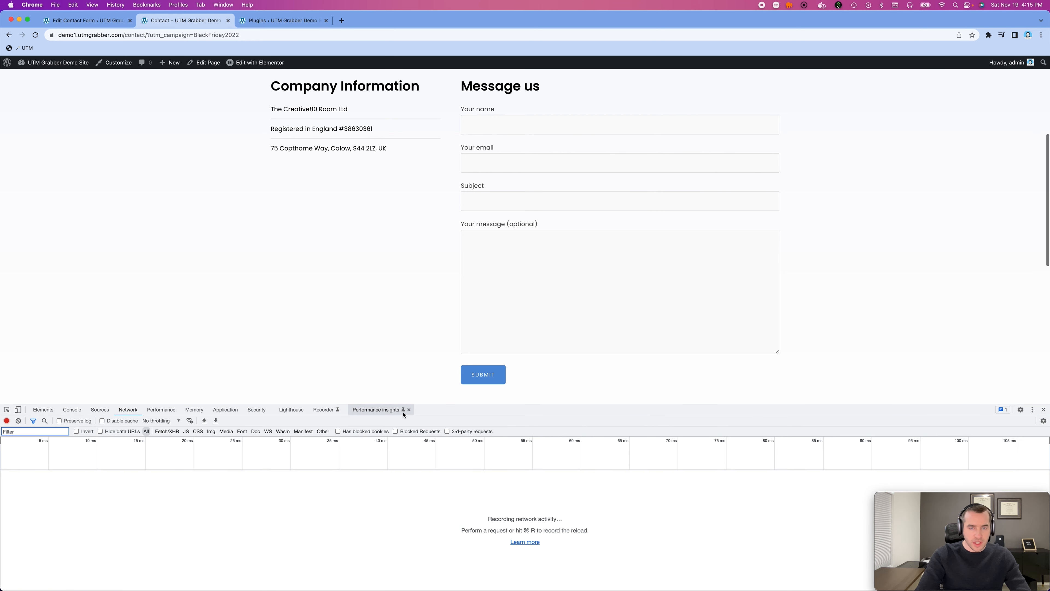
pyautogui.click(42, 410)
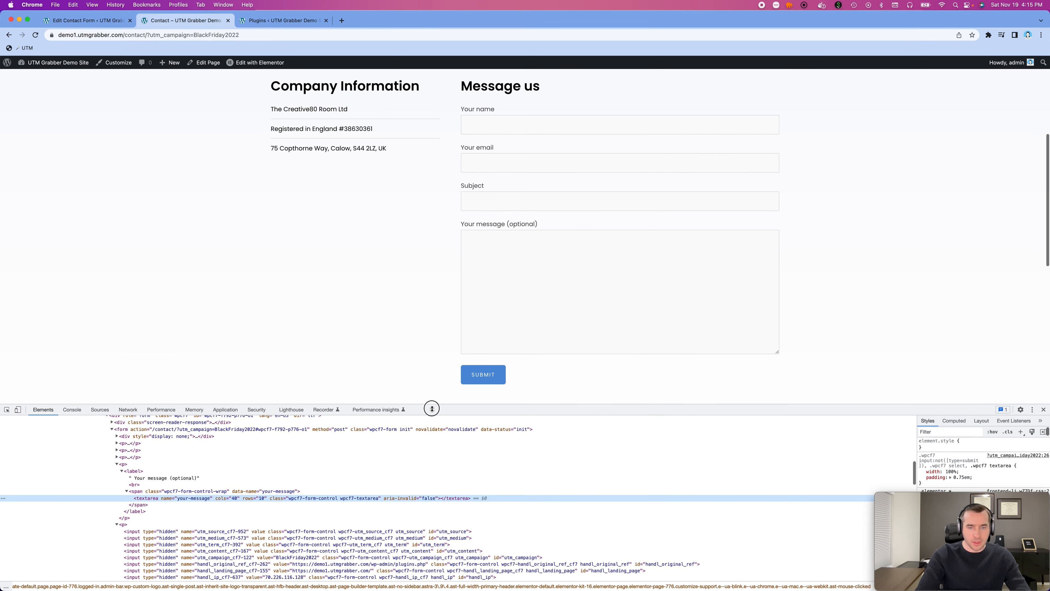
# - Enlarge the developer tools and select the hidden utm_campaign input to examine its value
pyautogui.moveTo(431, 408); pyautogui.dragTo(430, 379)
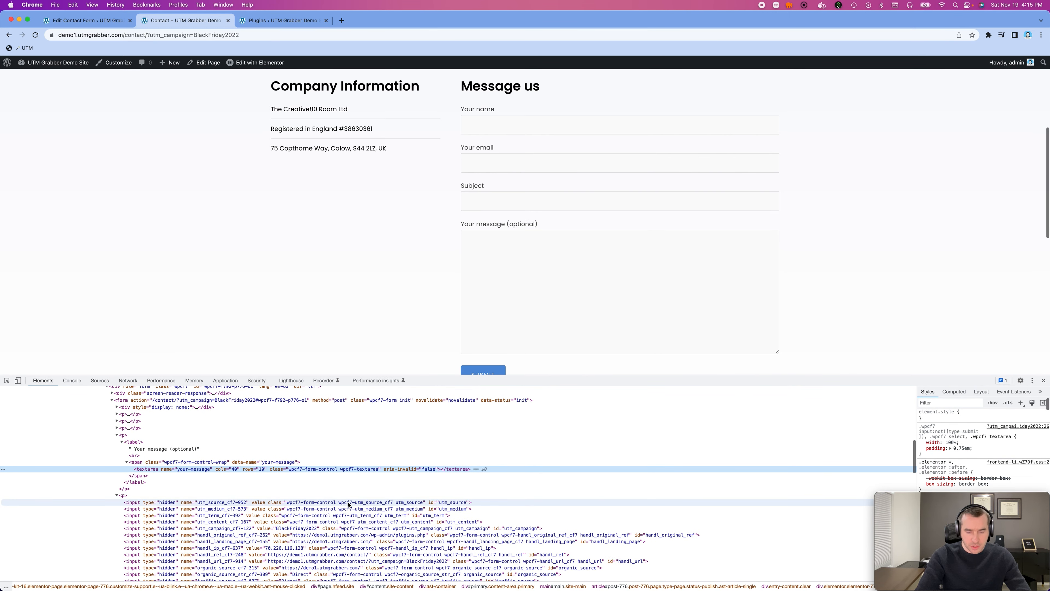
pyautogui.scroll(-4, 491, 447)
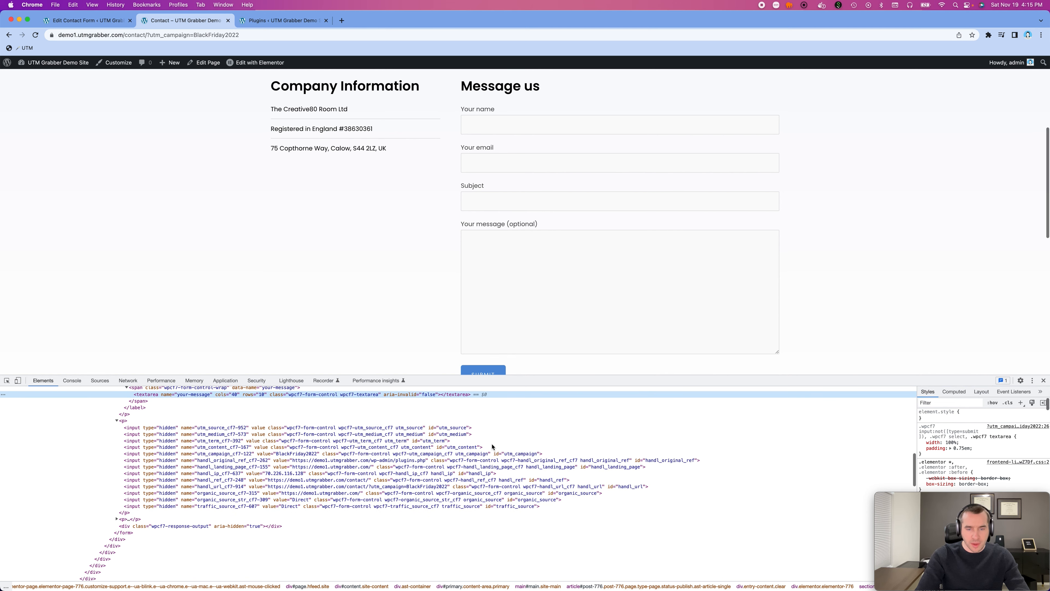
pyautogui.click(301, 454)
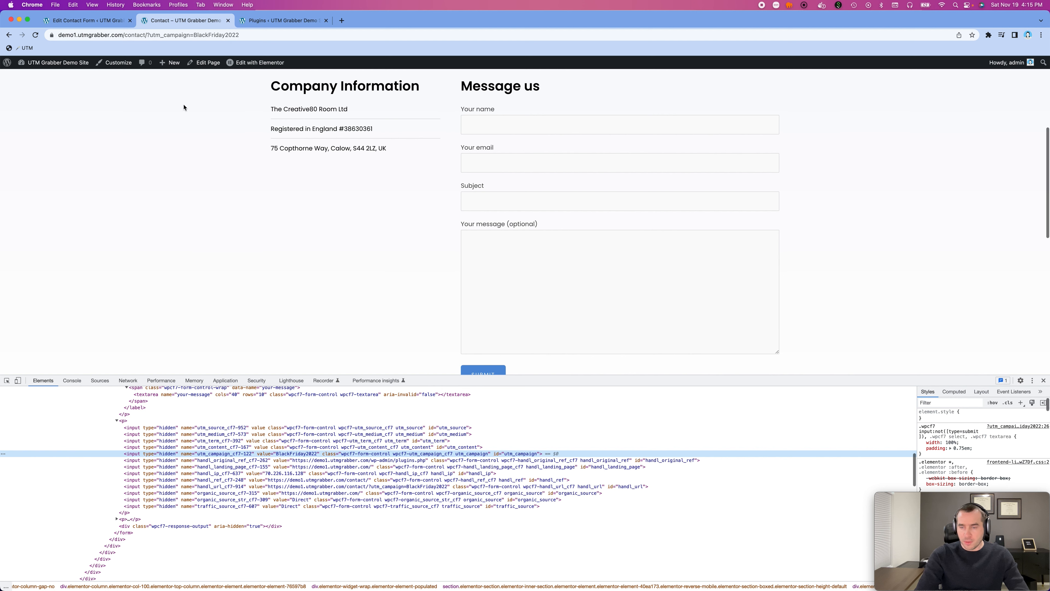
# - Remove ?utm_campaign=BlackFriday2022 from the Contact page's address and load the plain page
pyautogui.doubleClick(151, 36)
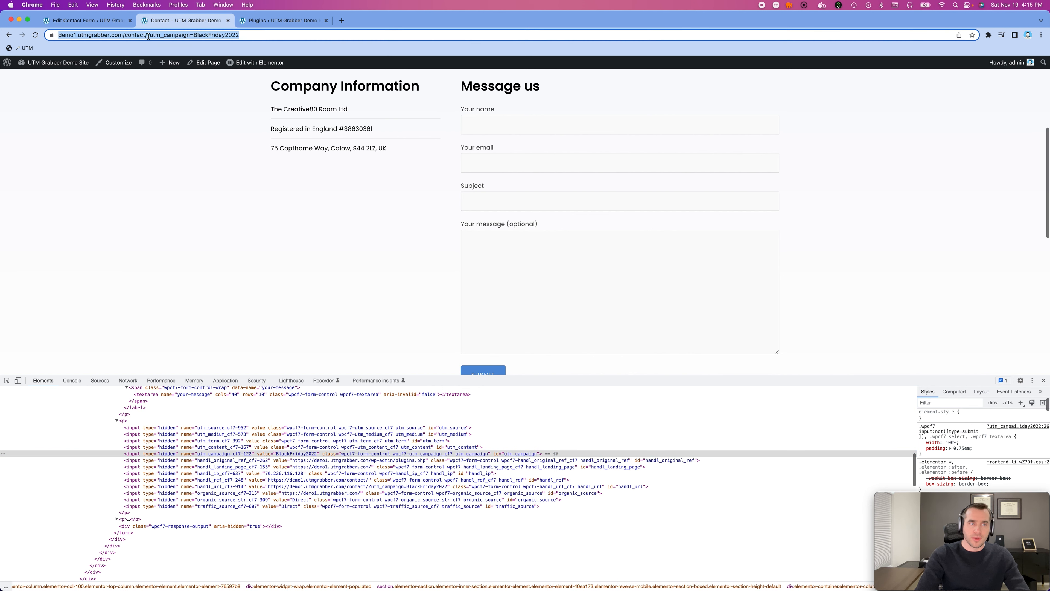
pyautogui.click(167, 36)
pyautogui.moveTo(167, 35); pyautogui.dragTo(267, 37)
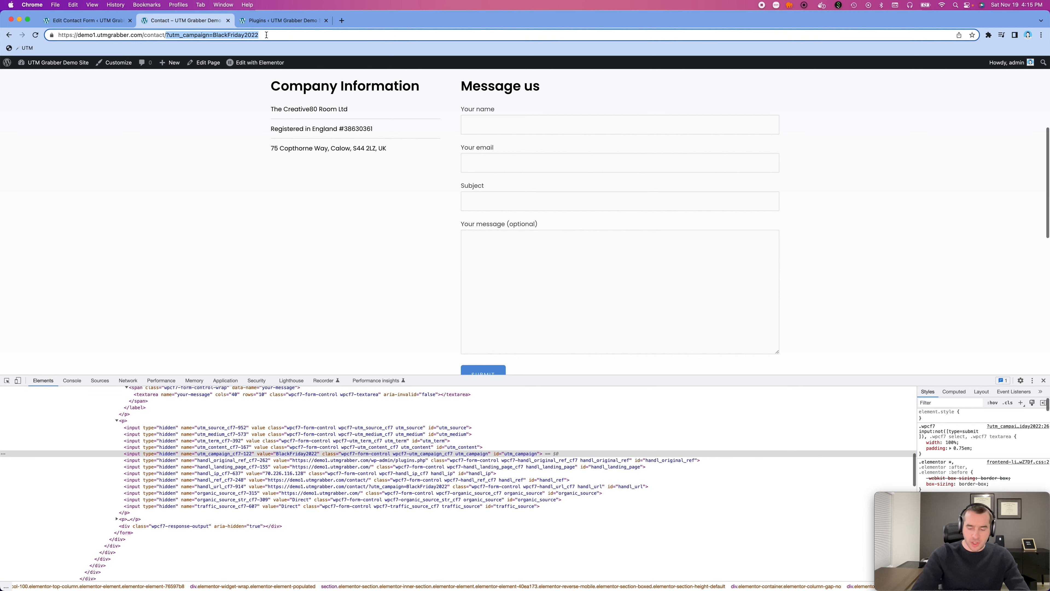
pyautogui.press('BackSpace')
pyautogui.press('Return')
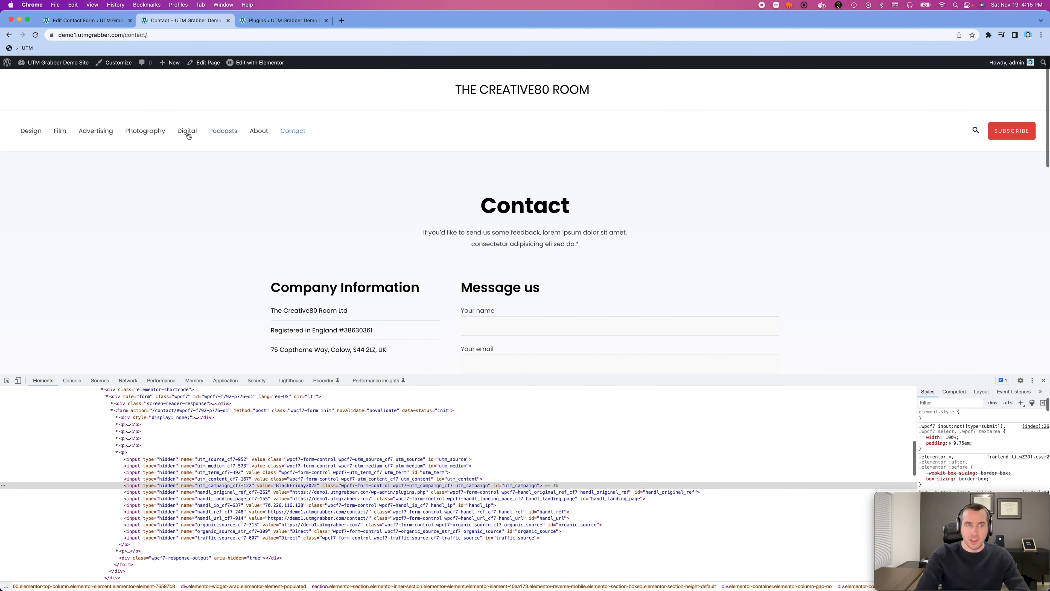
# - Browse through the Digital and About pages back to Contact and check the hidden utm_campaign input there
pyautogui.click(167, 135)
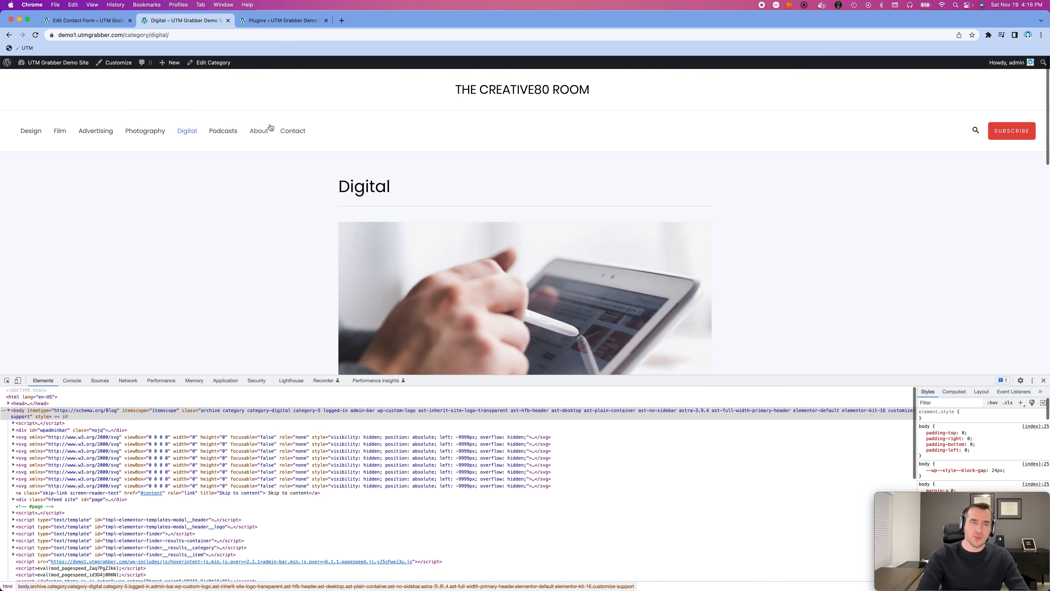
pyautogui.click(264, 134)
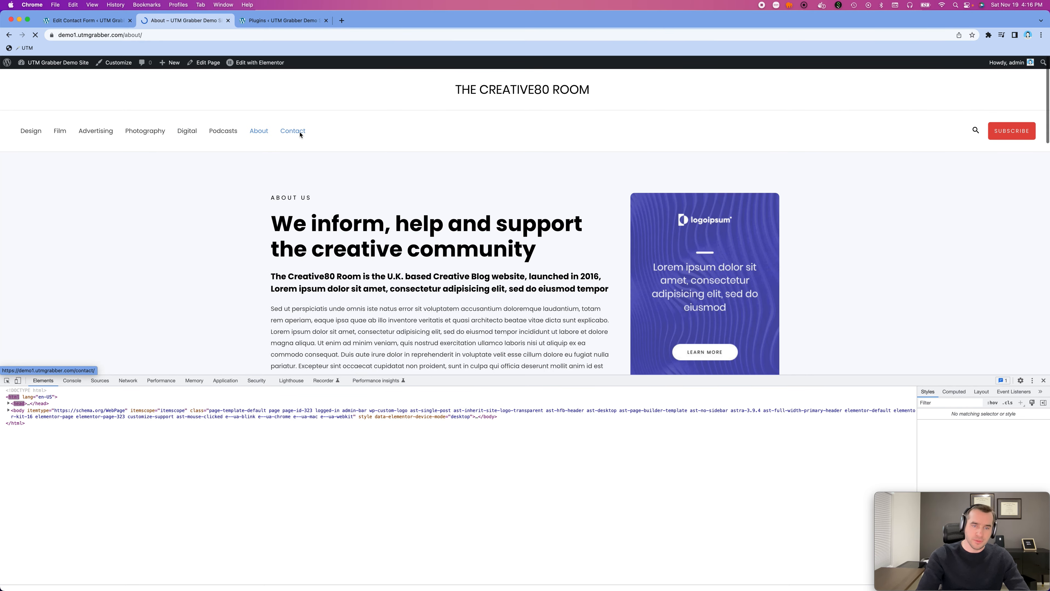
pyautogui.click(300, 133)
pyautogui.scroll(-2, 498, 338)
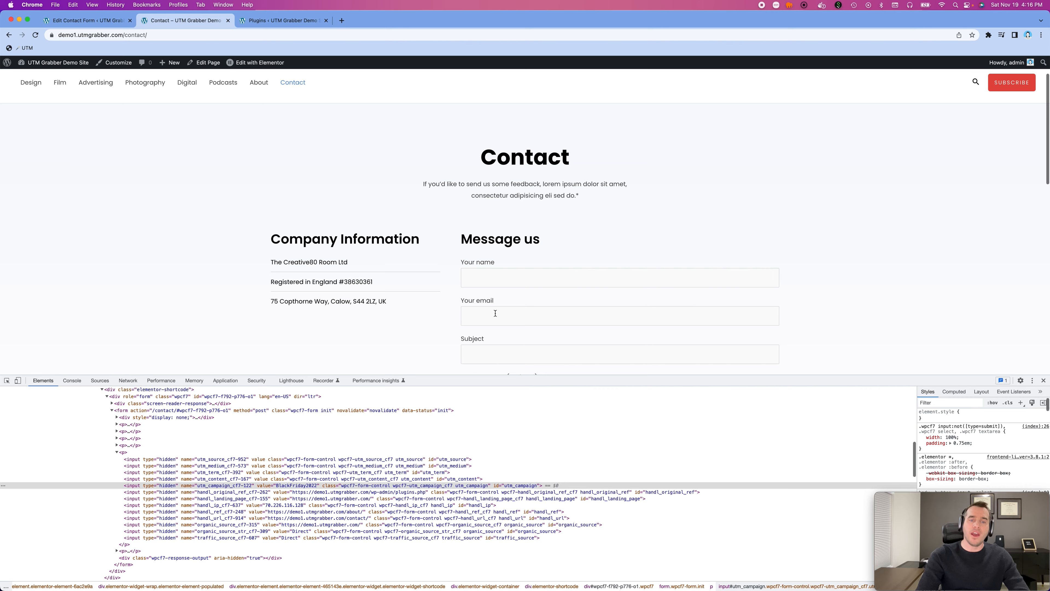
# - Fill in the sender's first name and e-mail address in the Message us form
pyautogui.scroll(-5, 496, 313)
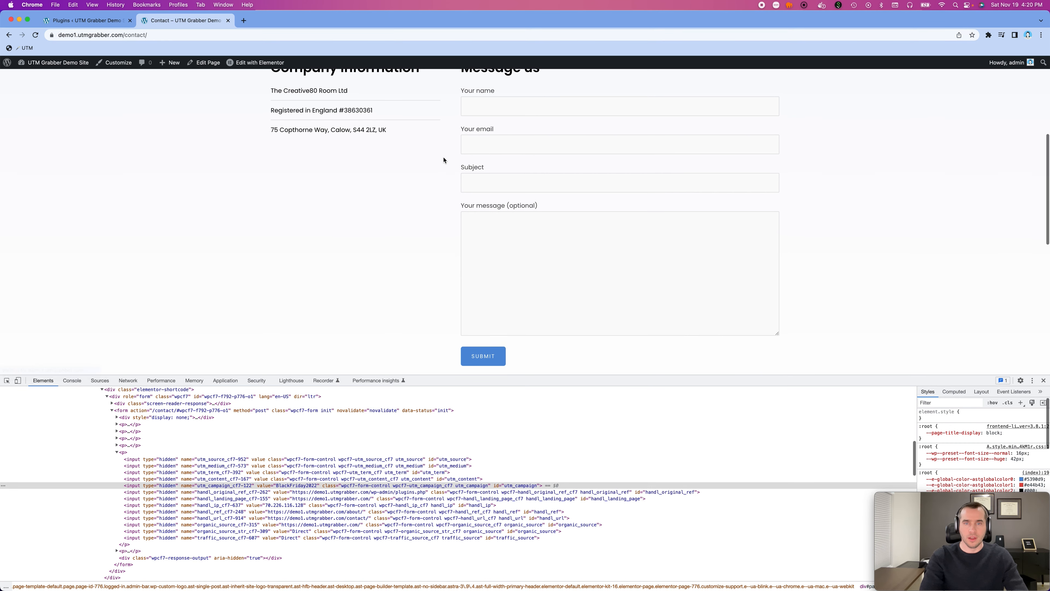
pyautogui.click(509, 94)
pyautogui.write('Haktan')
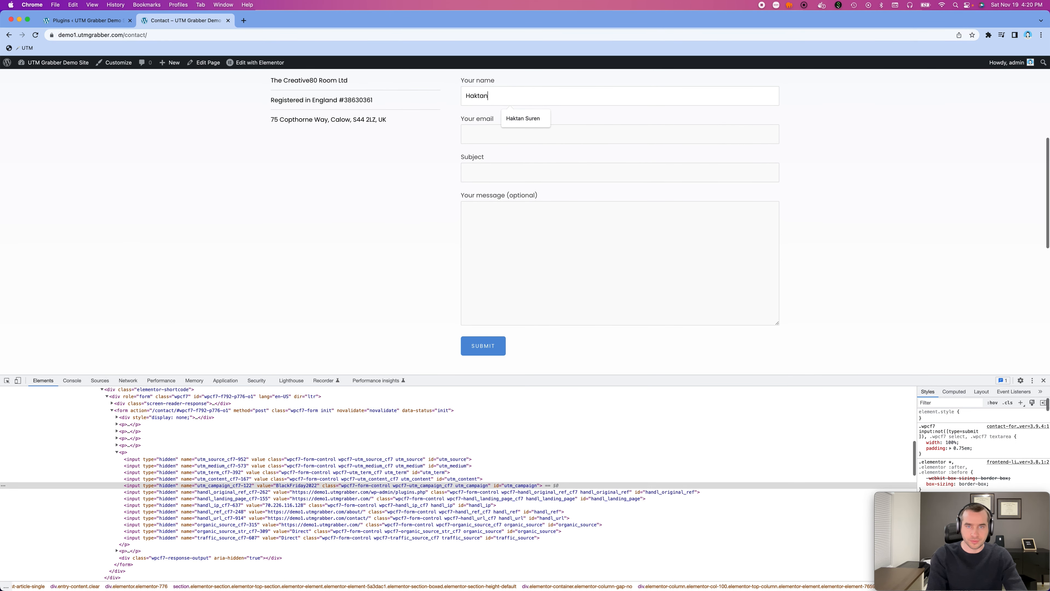
pyautogui.press('Tab')
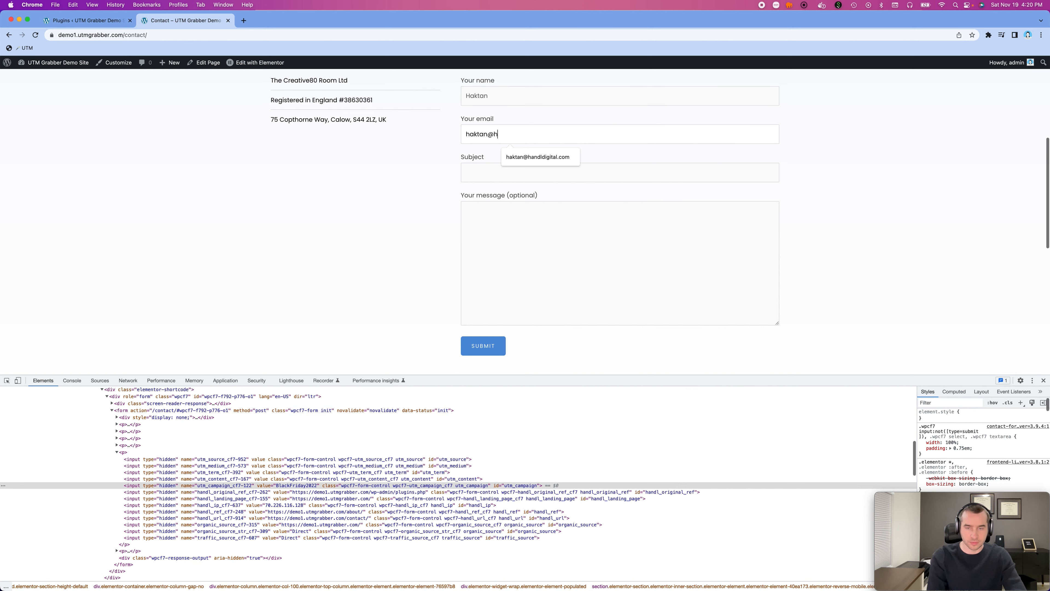
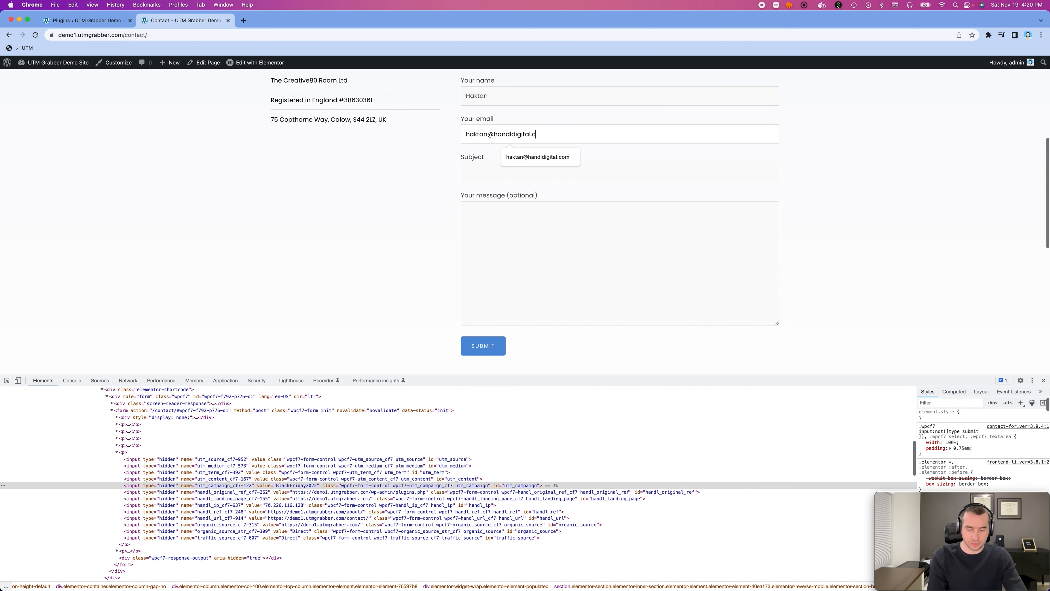
# - Enter the subject "Some test" and the message "some test with UTM Grabber" in the contact form
pyautogui.press('Tab')
pyautogui.write('Some test')
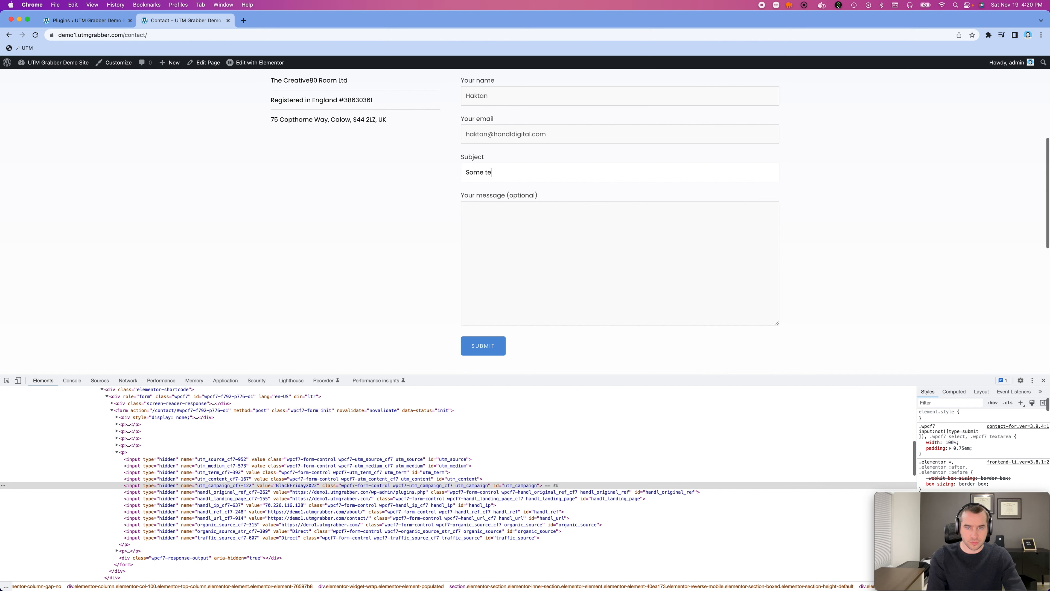
pyautogui.press('Tab')
pyautogui.write('some tes')
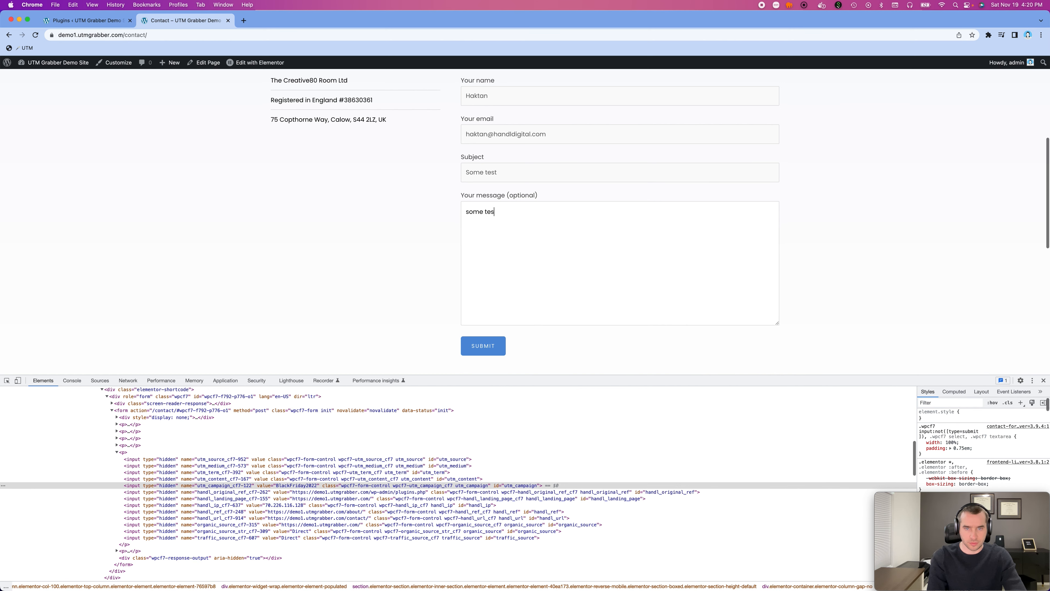
pyautogui.write('t with UTM Grabber')
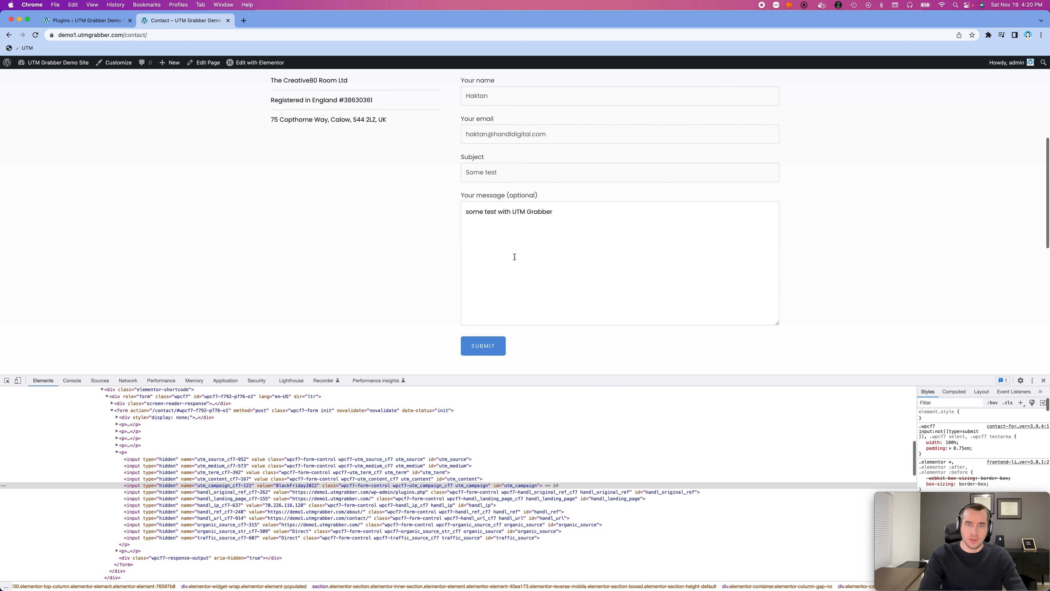
# - Submit the contact form, then switch to Mail and bring the "Some test" notification email over the browser
pyautogui.click(481, 349)
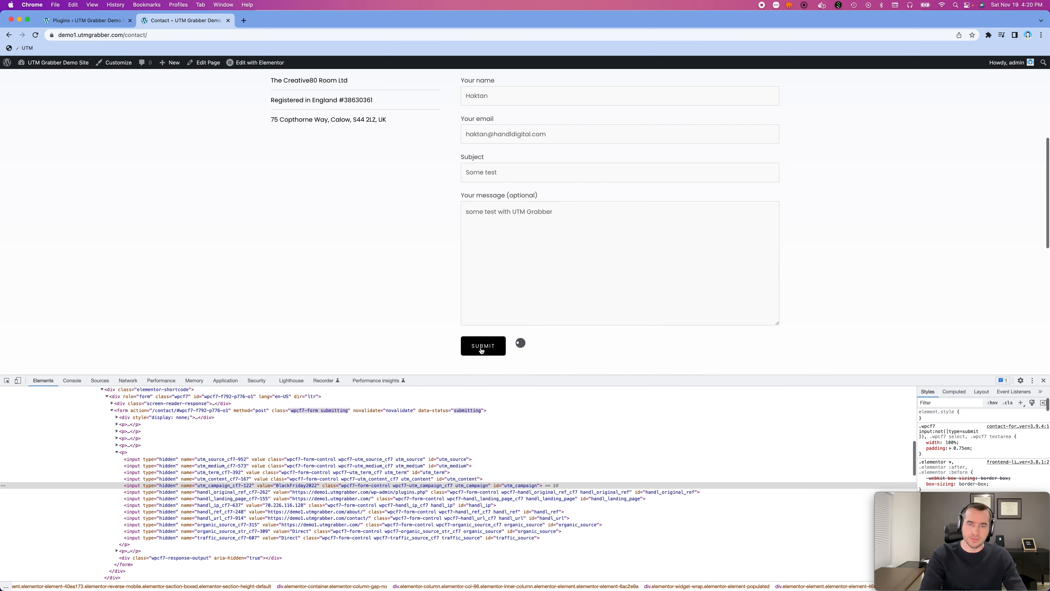
pyautogui.scroll(-3, 892, 334)
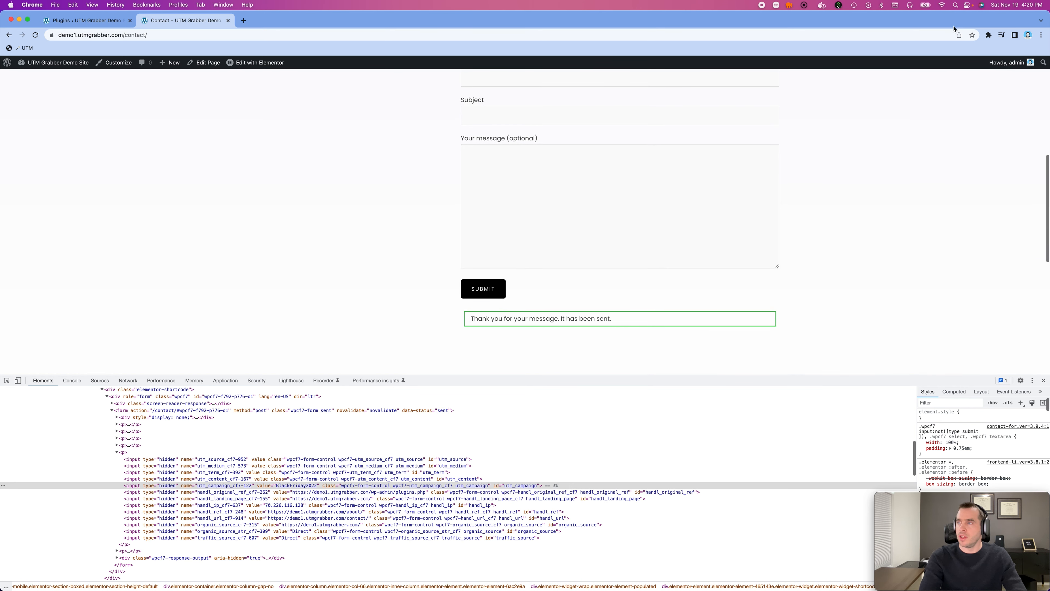
pyautogui.press('super+Tab')
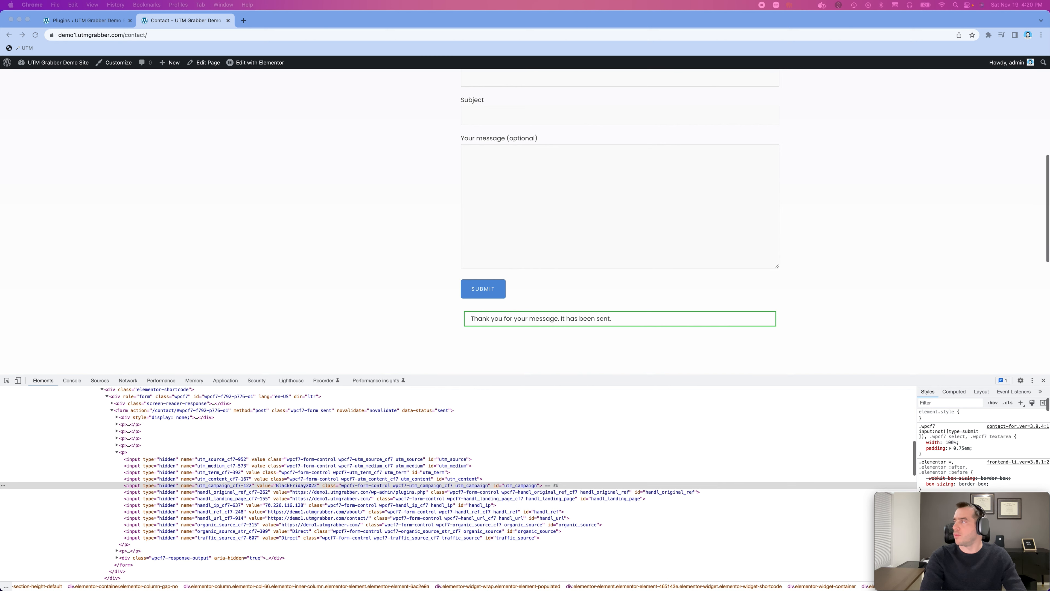
pyautogui.moveTo(1049, 237); pyautogui.dragTo(583, 83)
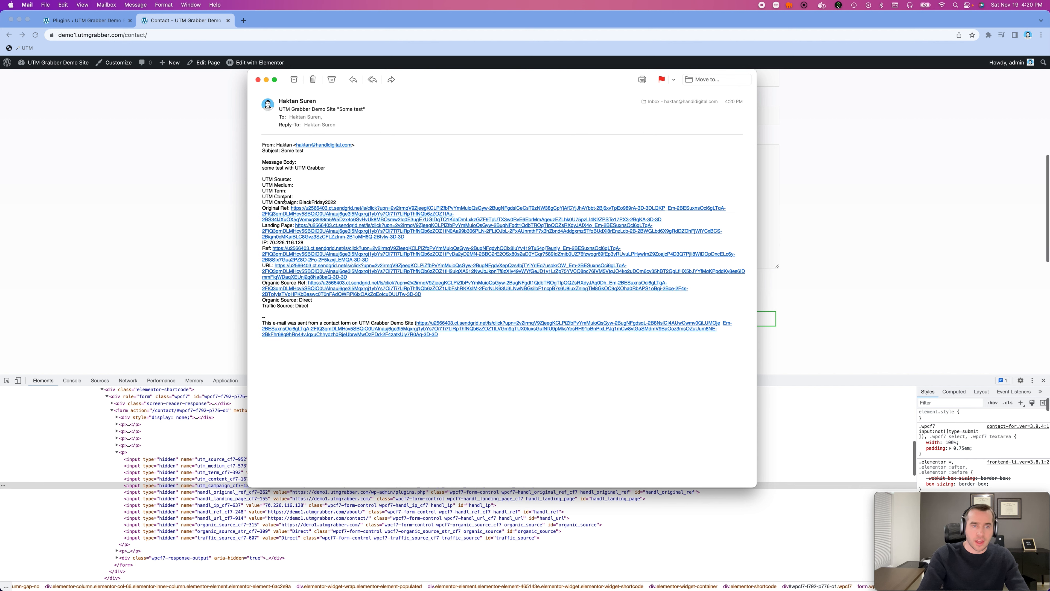
# - Check the UTM Campaign, IP, Traffic Source and Organic Source lines in the notification email, then close it
pyautogui.doubleClick(300, 202)
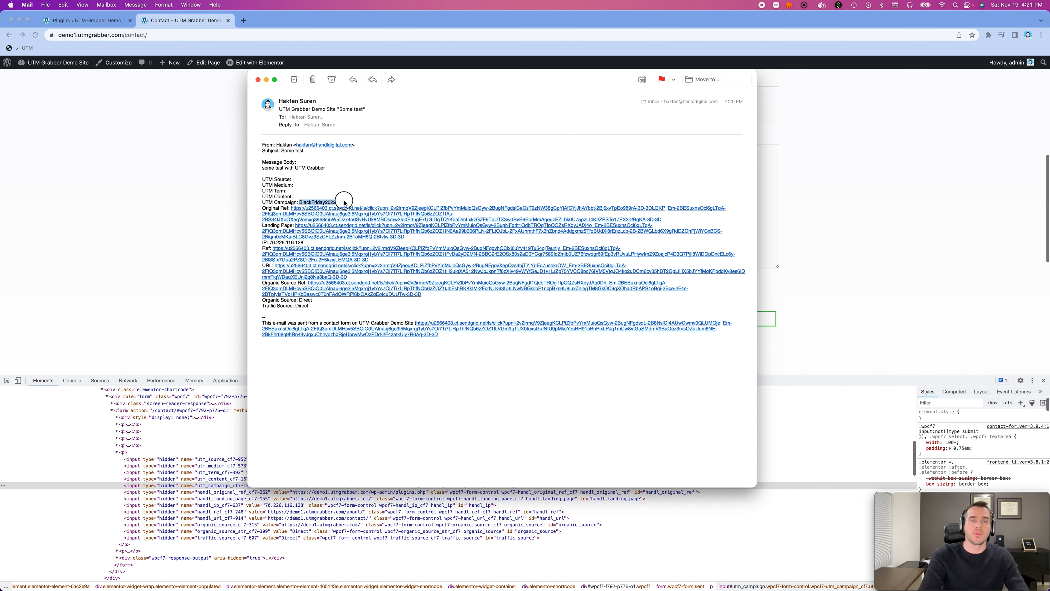
pyautogui.click(283, 193)
pyautogui.doubleClick(305, 201)
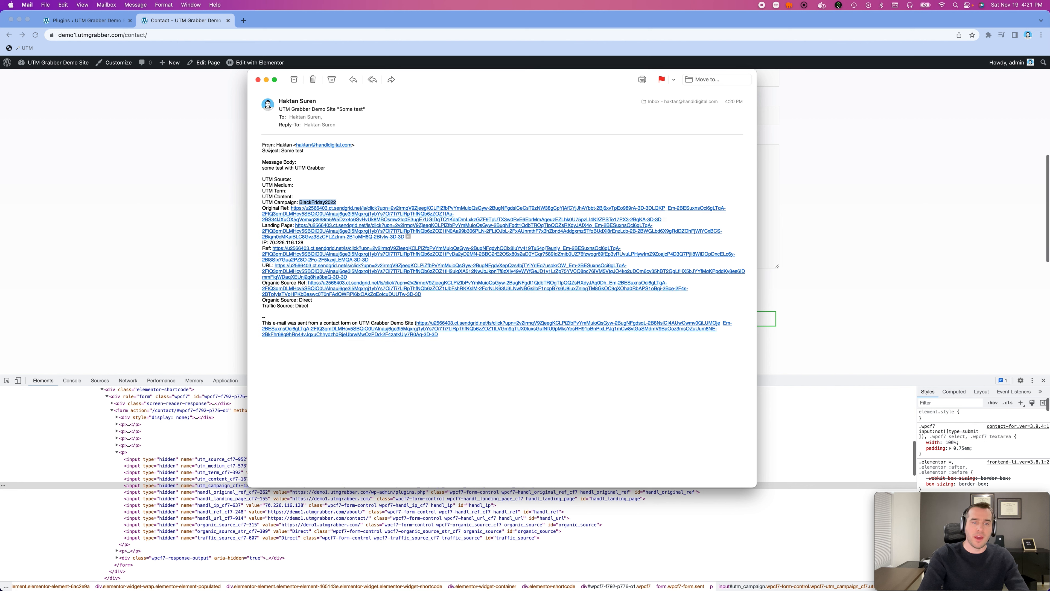
pyautogui.doubleClick(292, 242)
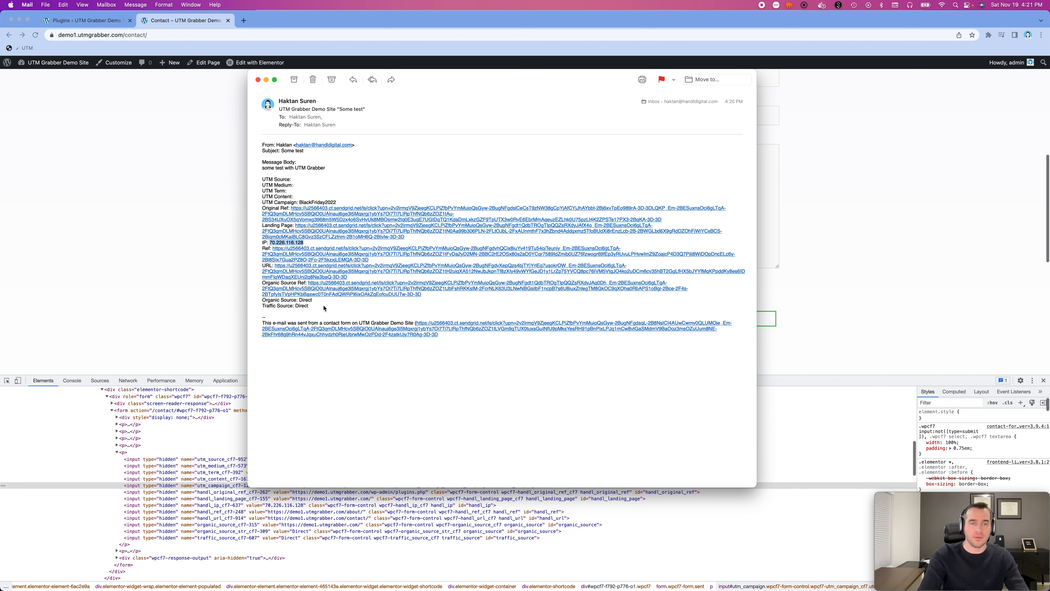
pyautogui.tripleClick(286, 304)
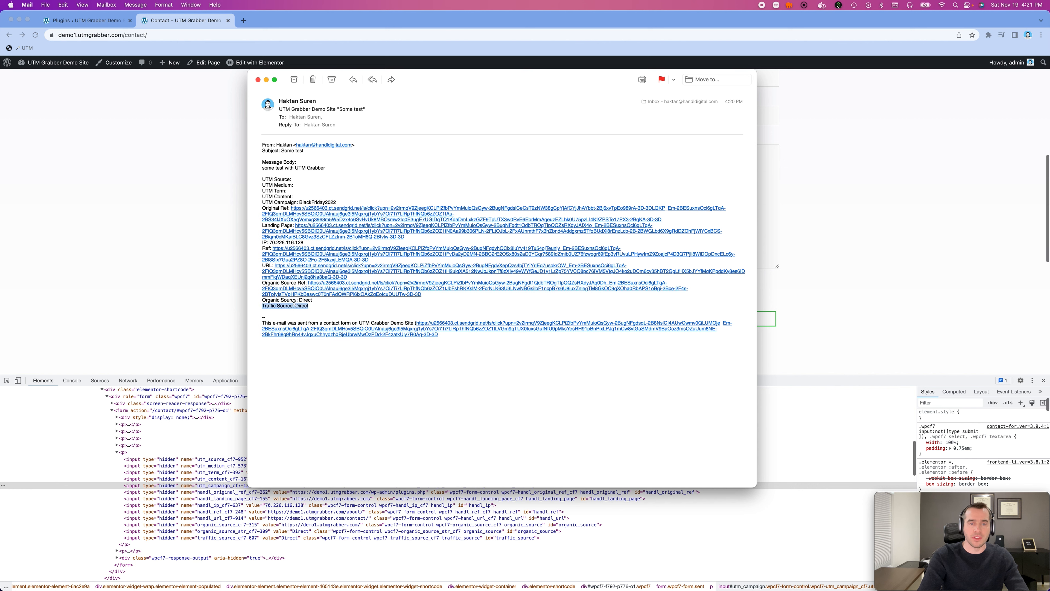
pyautogui.tripleClick(294, 300)
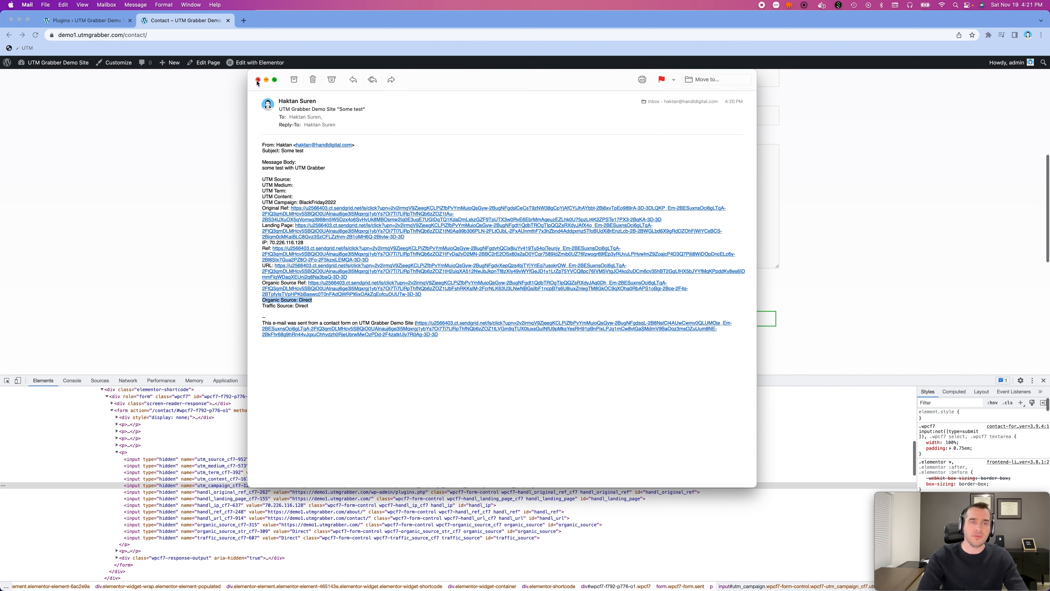
pyautogui.click(257, 81)
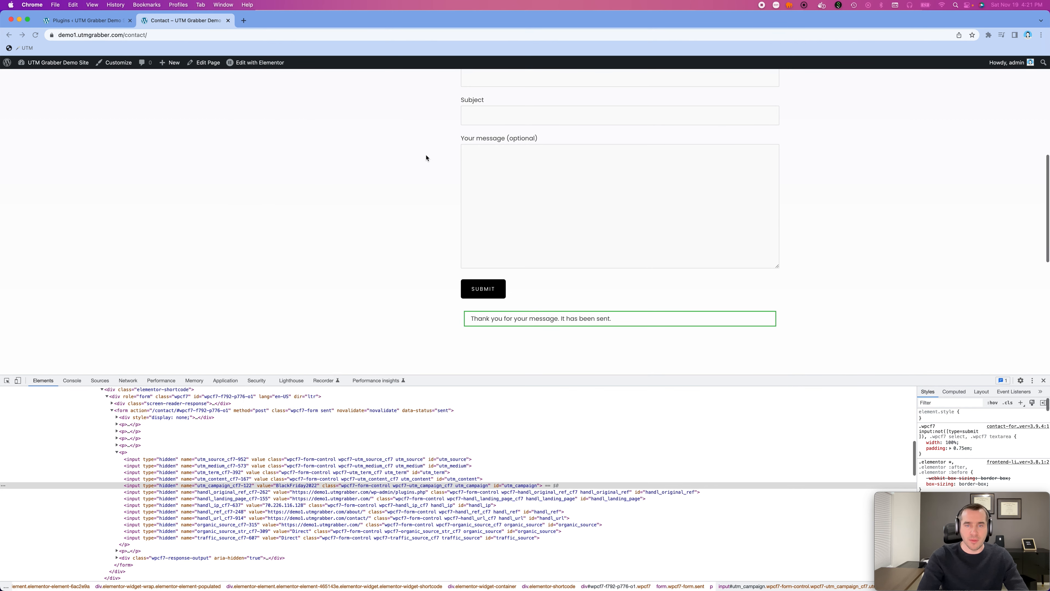
# - Load the Contact page with the full set of HandL test UTM parameters using the saved UTM bookmark
pyautogui.scroll(-1, 427, 158)
pyautogui.scroll(4, 424, 160)
pyautogui.scroll(-1, 424, 163)
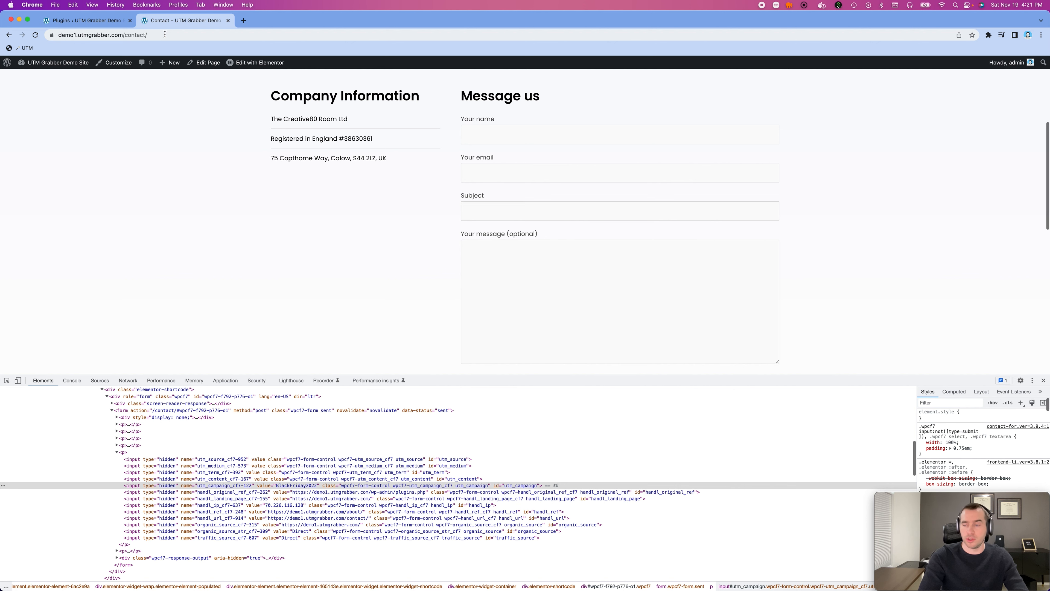
pyautogui.click(18, 50)
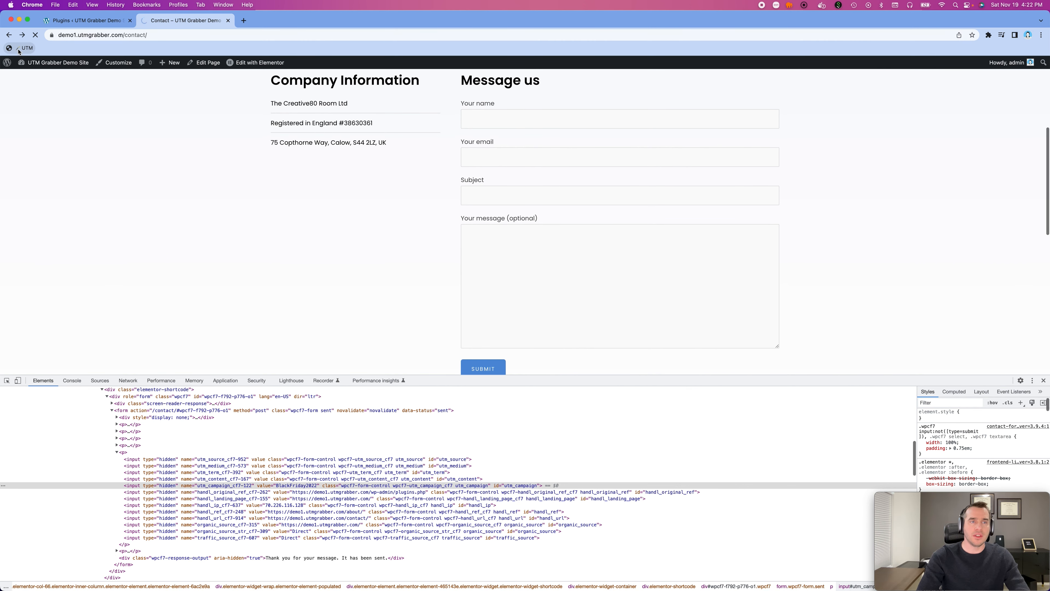
# - Compare the address's UTM parameters with the hidden utm_source and utm_medium inputs of the contact form
pyautogui.doubleClick(158, 37)
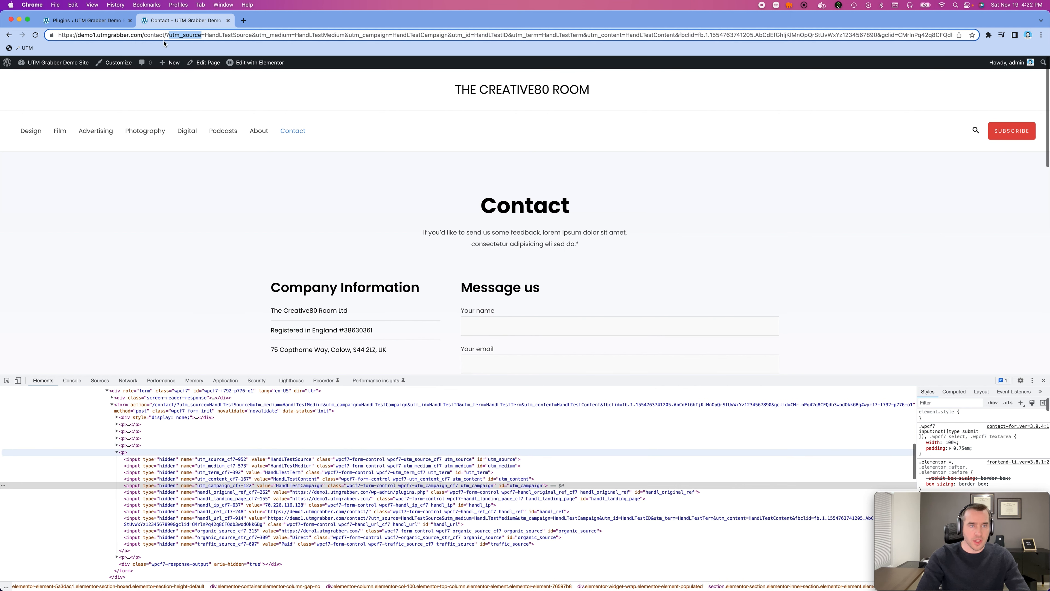
pyautogui.click(294, 459)
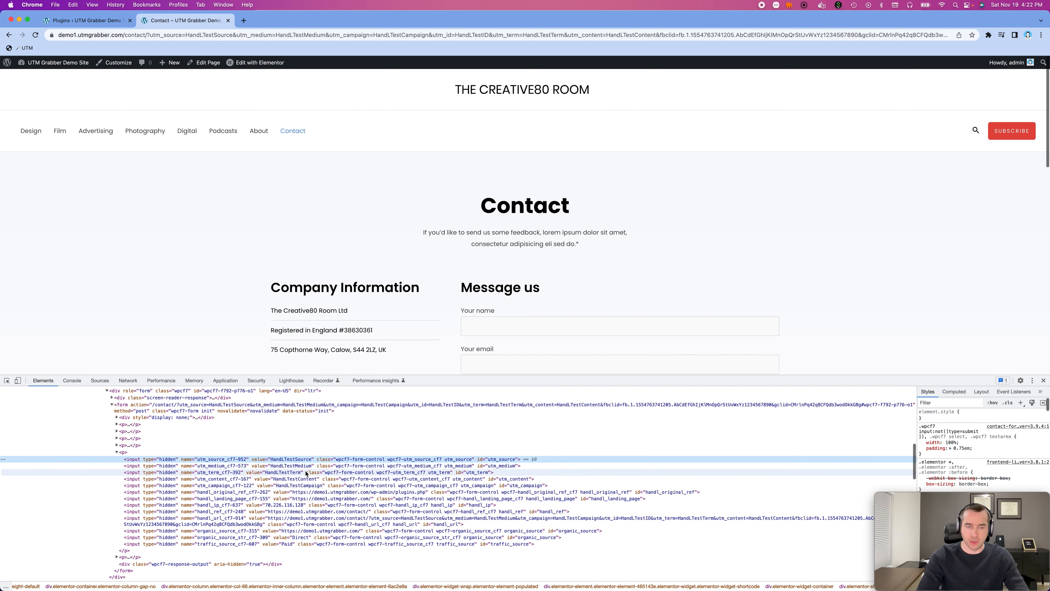
pyautogui.click(301, 466)
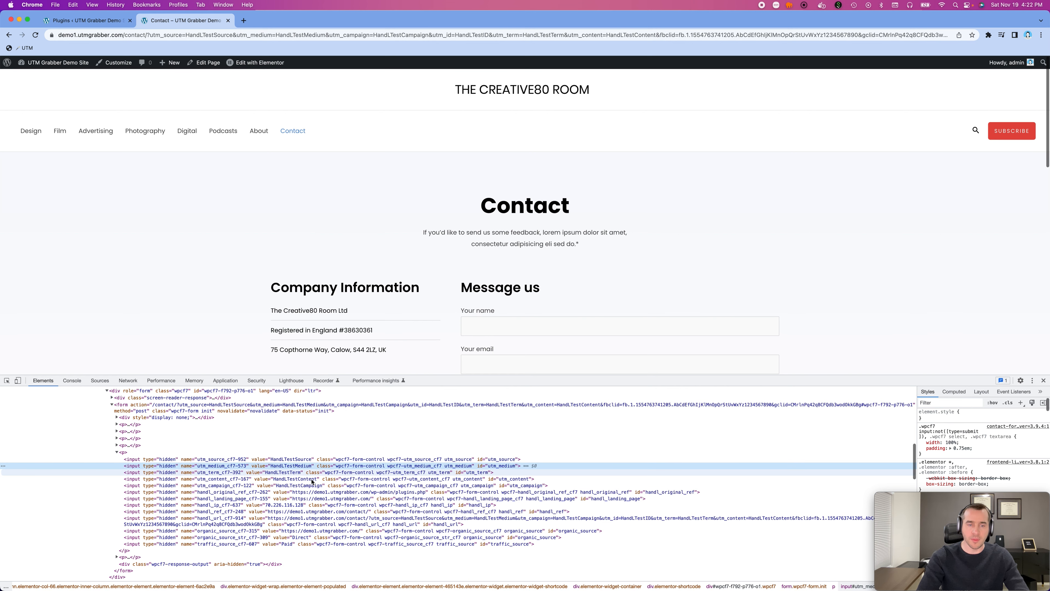
pyautogui.scroll(-10, 568, 300)
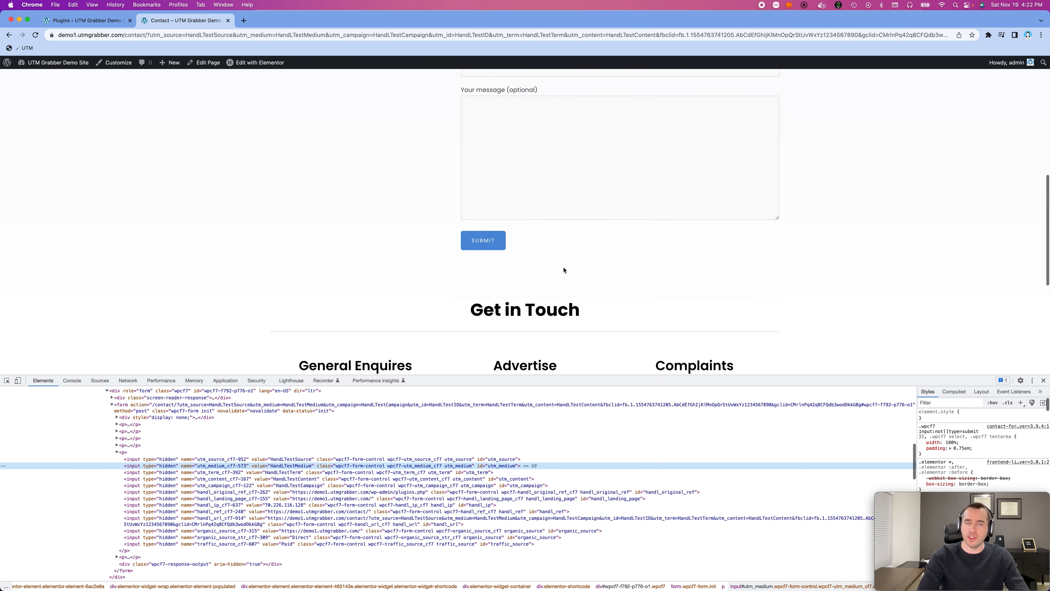
pyautogui.scroll(3, 581, 270)
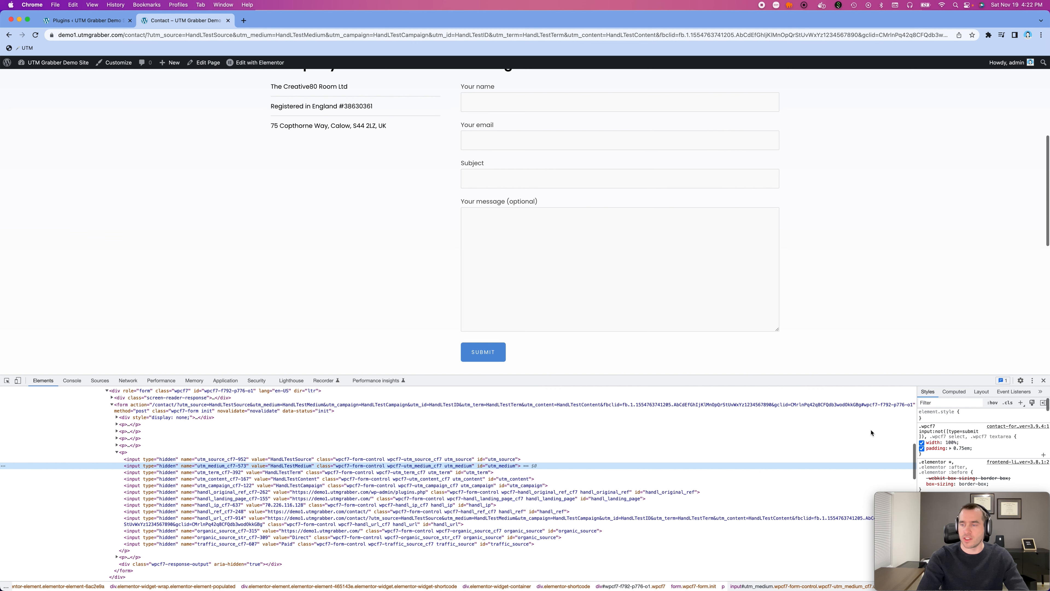
pyautogui.click(156, 35)
pyautogui.doubleClick(156, 35)
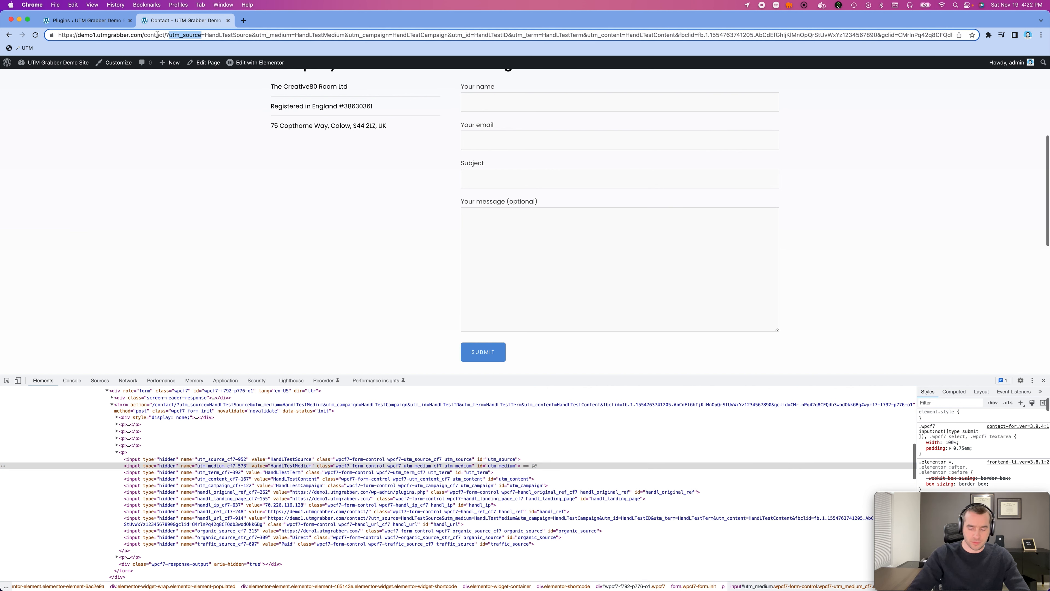
pyautogui.press('super+shift+Left')
pyautogui.scroll(-1, 156, 167)
pyautogui.scroll(-2, 156, 169)
pyautogui.press('Return')
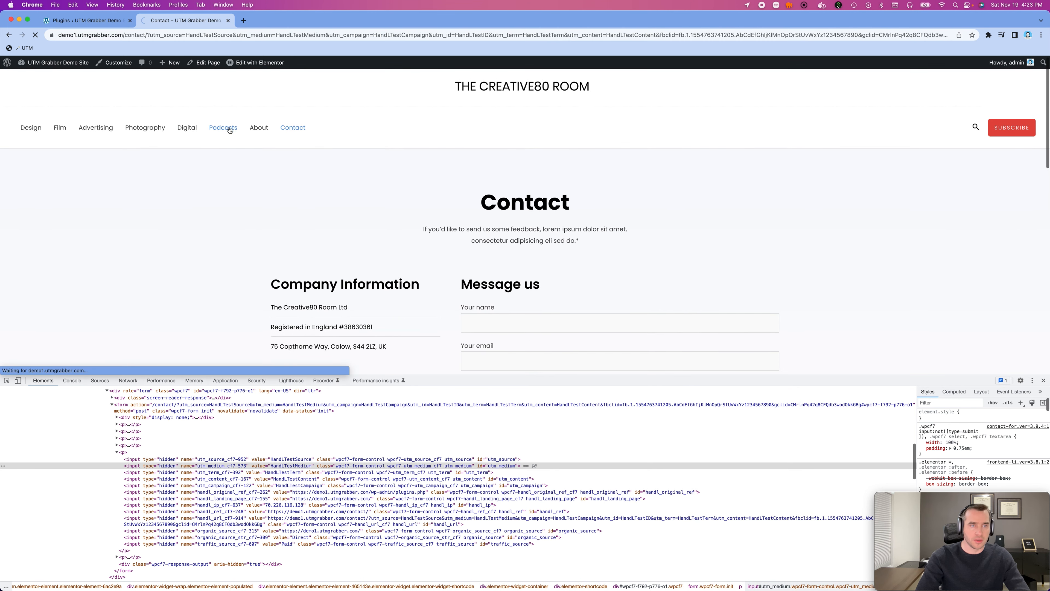
# - Browse to the Podcasts page and back to Contact, and check the hidden UTM inputs there
pyautogui.click(230, 130)
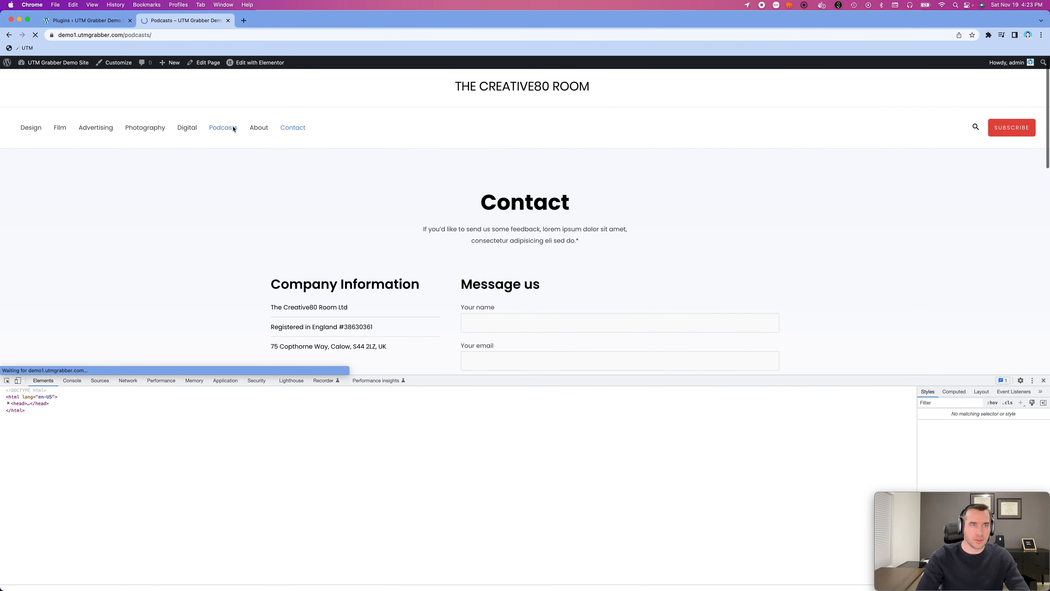
pyautogui.click(291, 130)
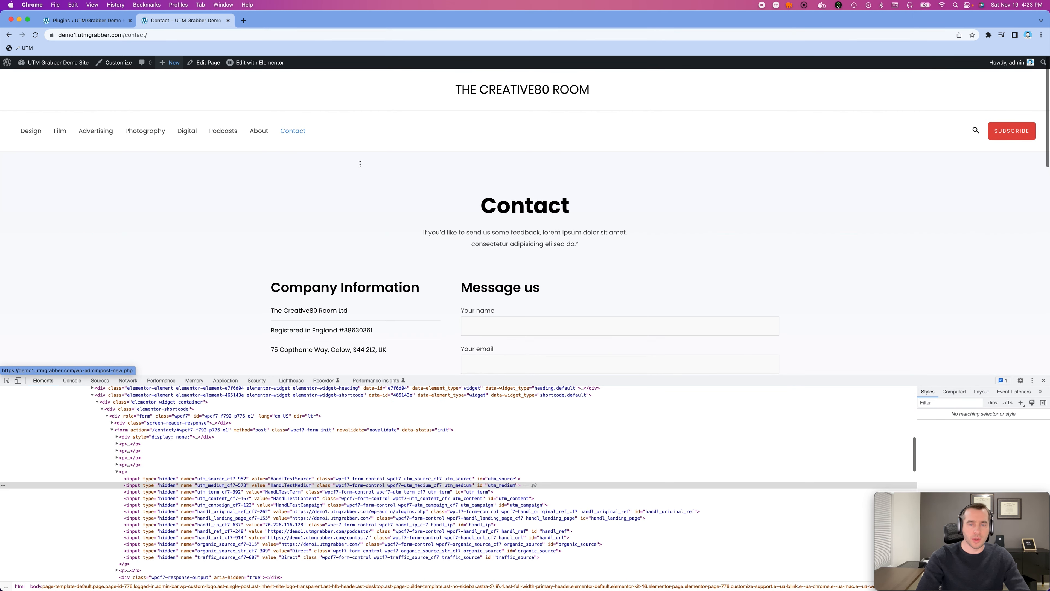
pyautogui.scroll(-3, 464, 291)
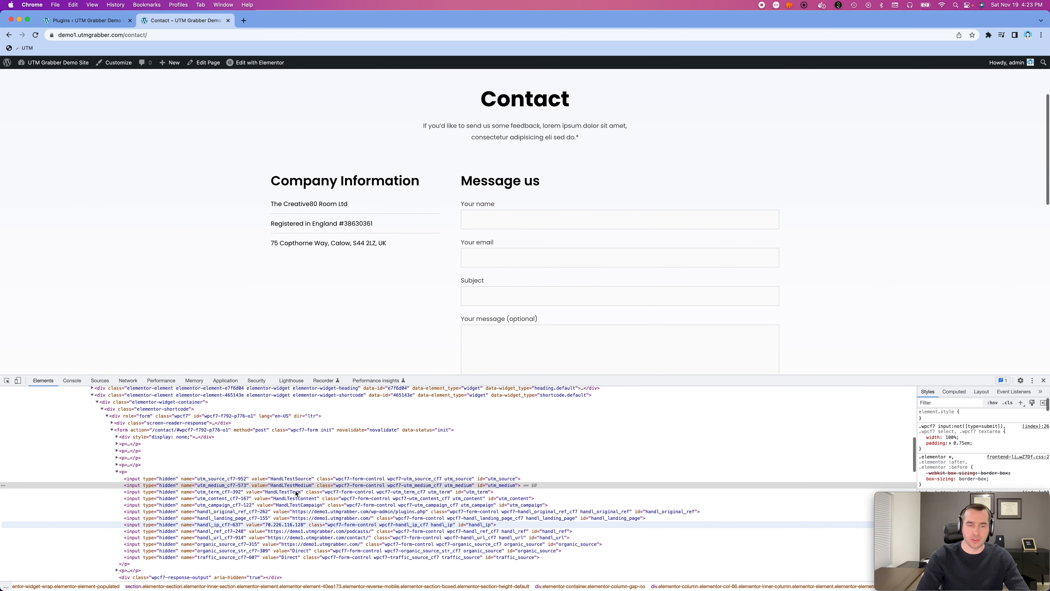
# - Close the developer tools and fill in the sender's first name and e-mail address in the Message us form
pyautogui.click(1043, 382)
pyautogui.click(495, 224)
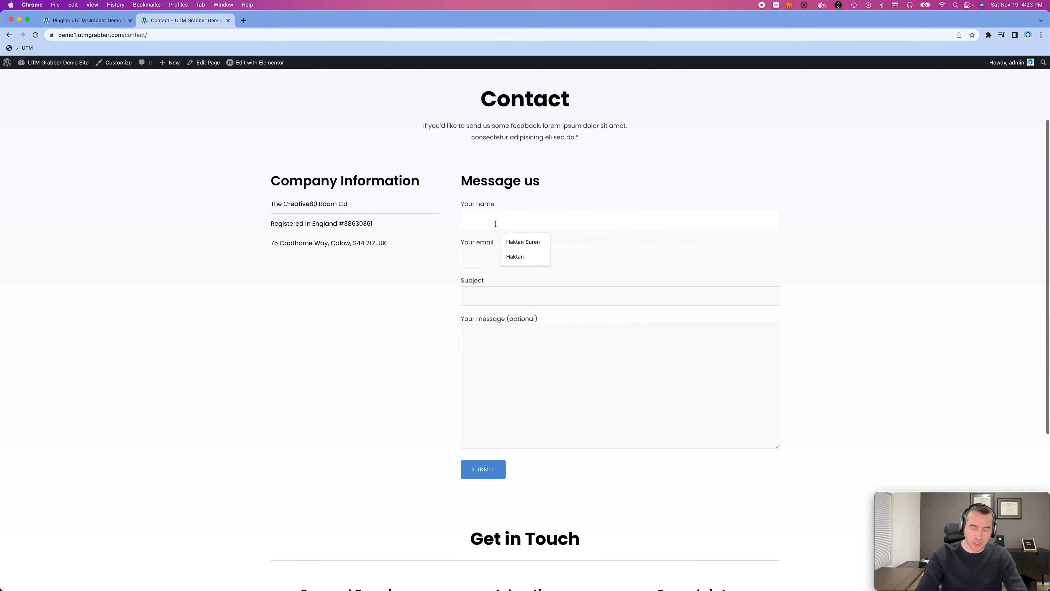
pyautogui.write('Haktan')
pyautogui.press('Tab')
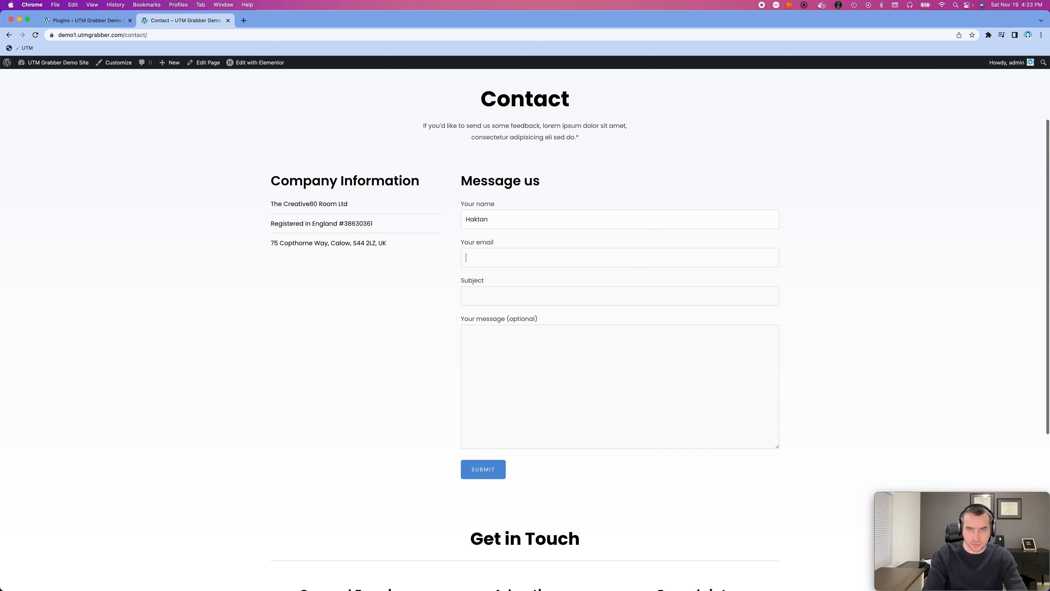
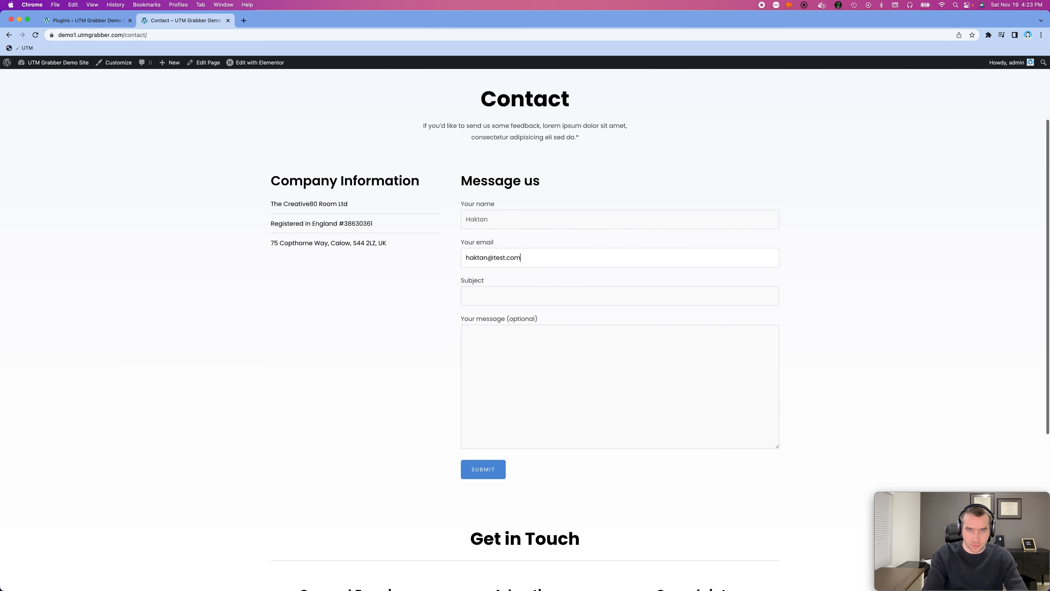
# - Enter "testing" as both the subject and the message, and submit the contact form
pyautogui.press('Tab')
pyautogui.write('te')
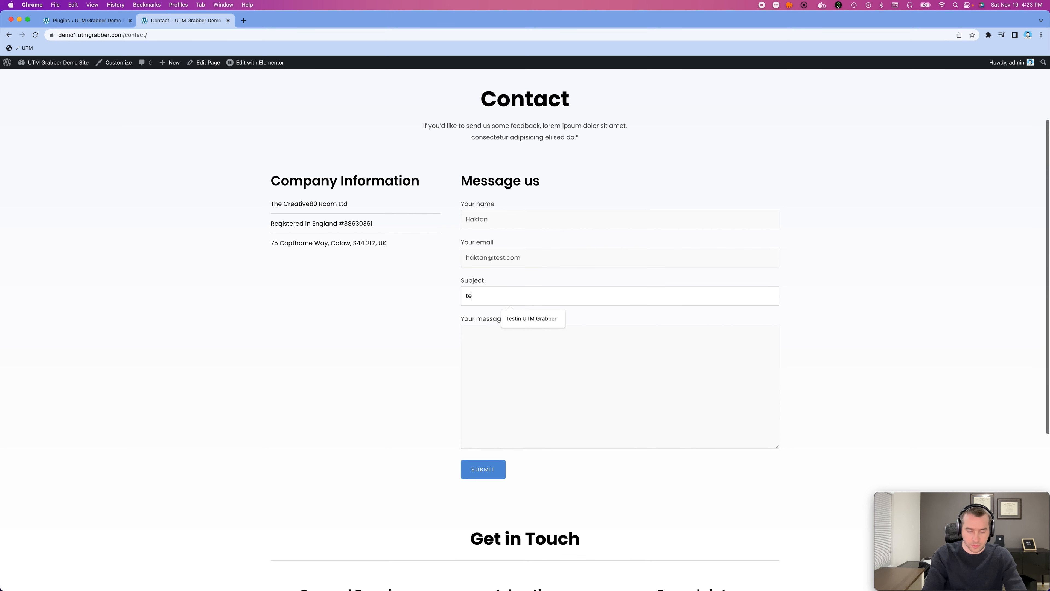
pyautogui.write('sting testing')
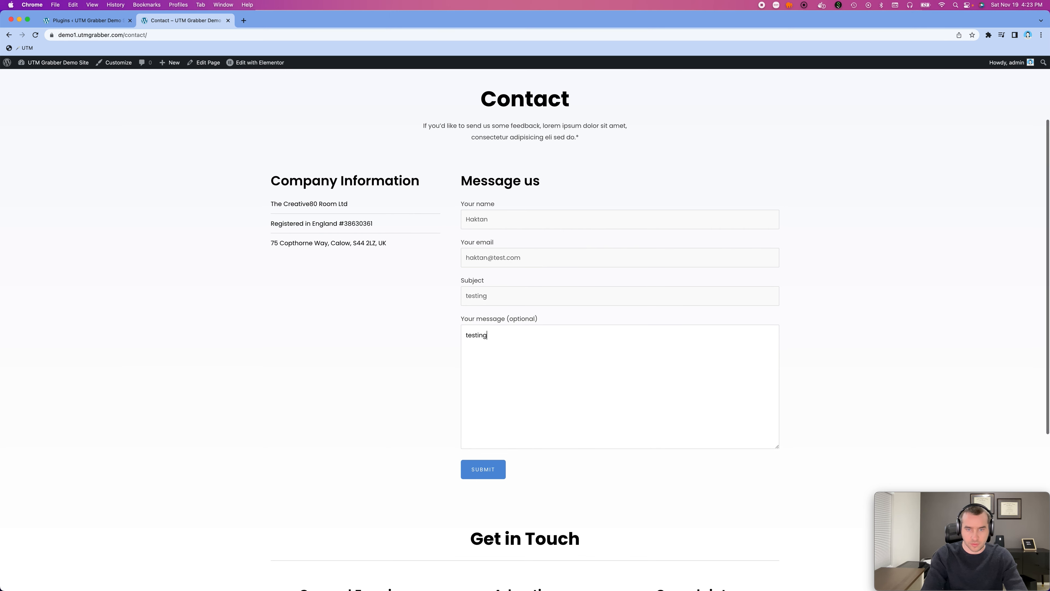
pyautogui.click(481, 477)
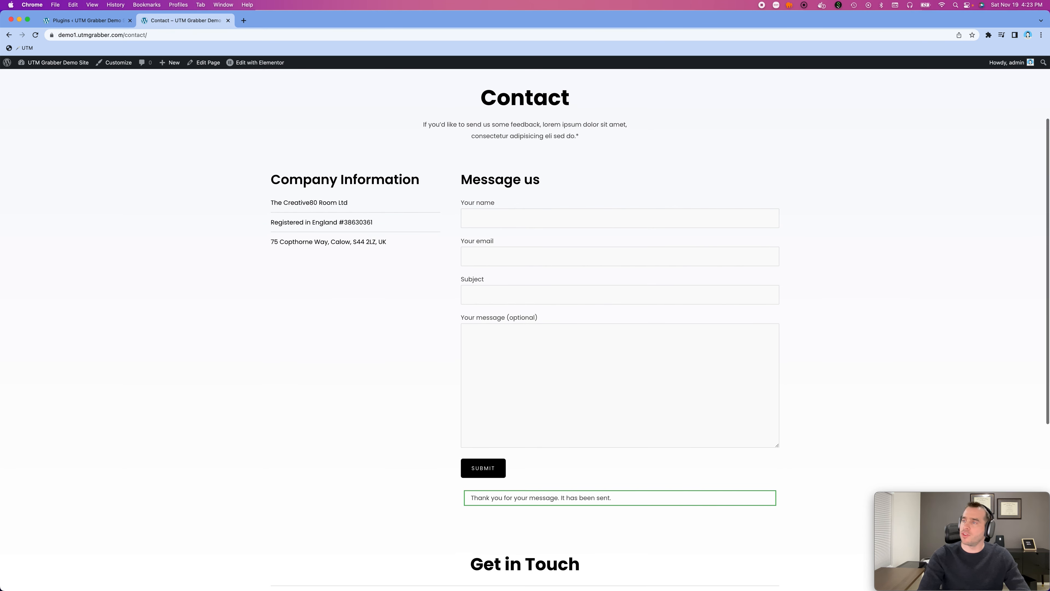
# - Bring up the "testing" notification email in Mail, review its UTM values, then move it away and return to the browser
pyautogui.press('super+Tab')
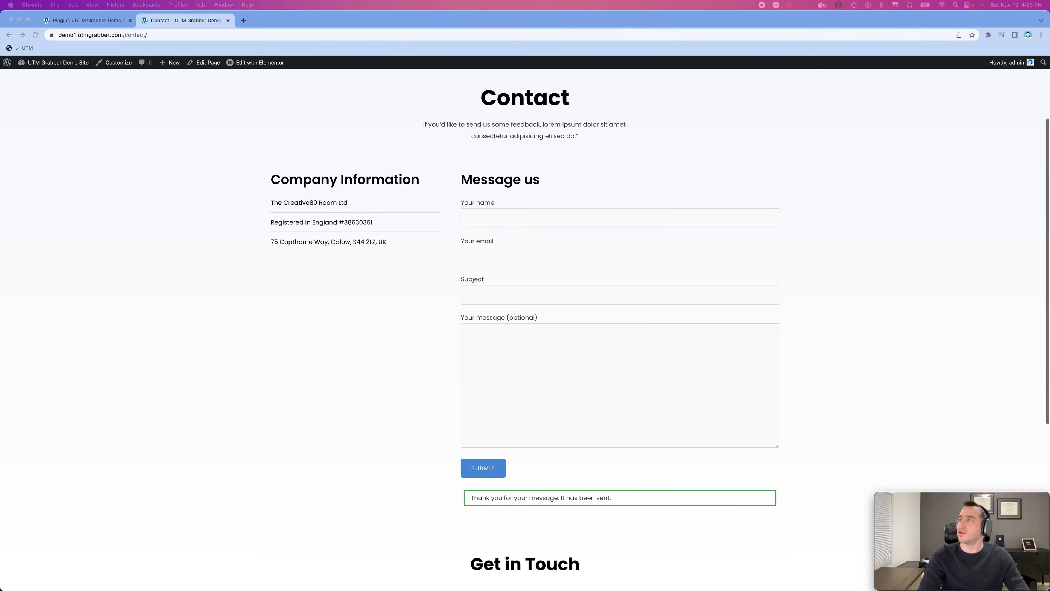
pyautogui.moveTo(1049, 356); pyautogui.dragTo(470, 84)
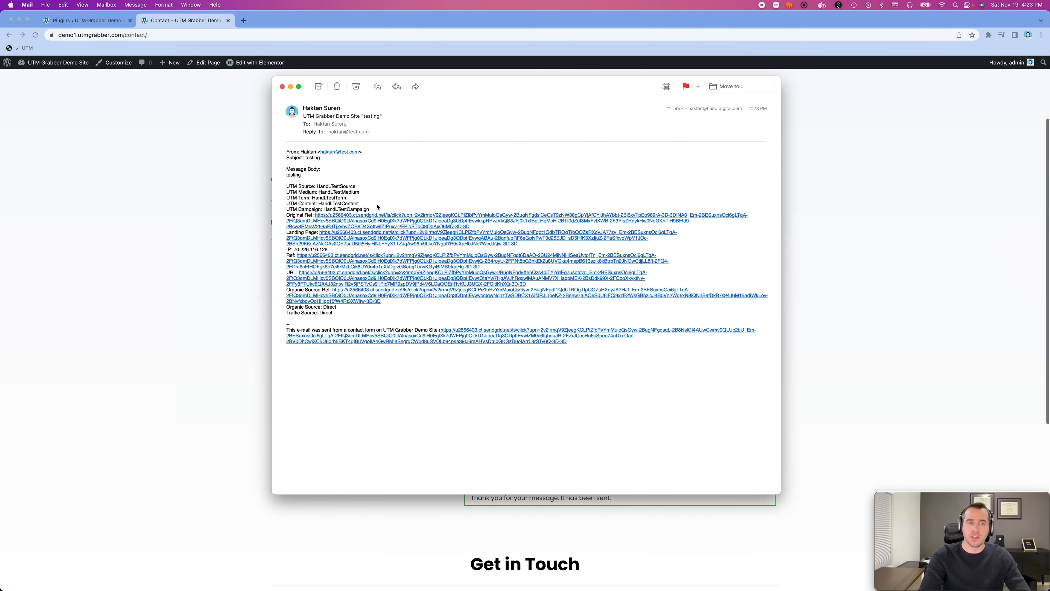
pyautogui.moveTo(437, 86); pyautogui.dragTo(1049, 21)
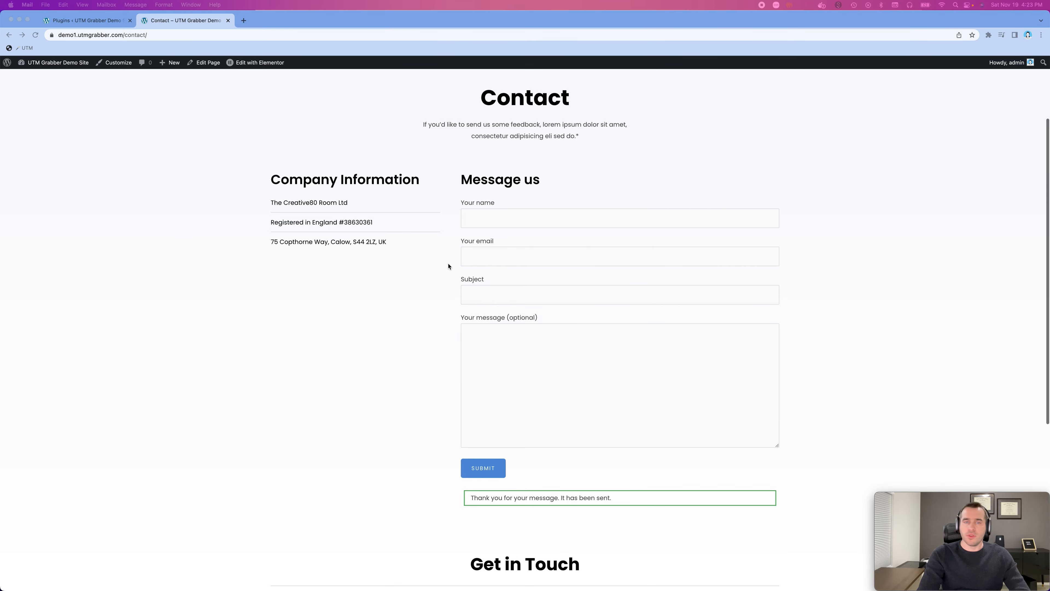
pyautogui.click(186, 123)
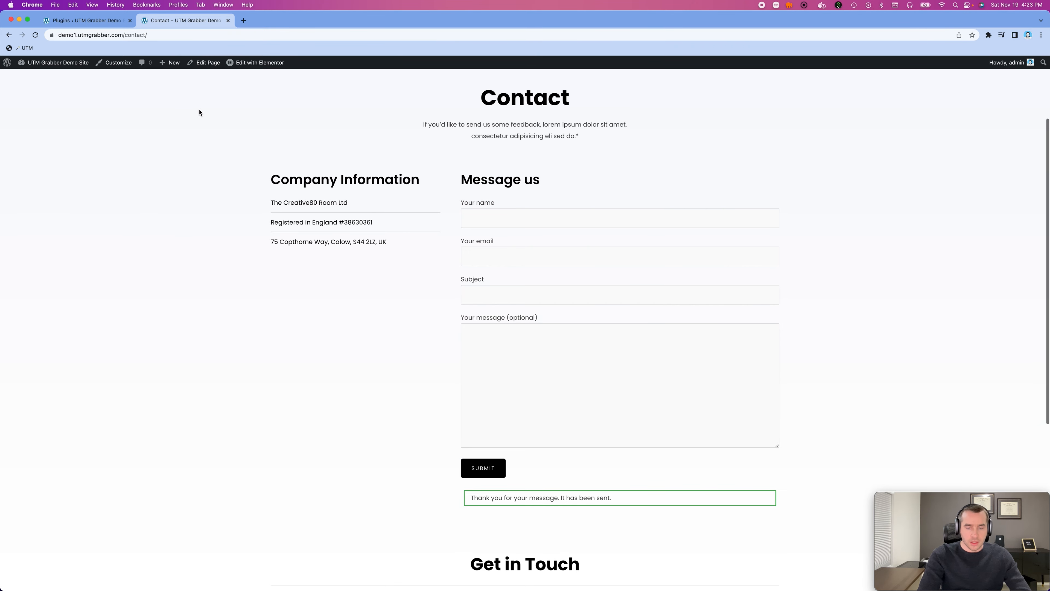
# - Open the HandL UTM Grabber settings in the WordPress admin and look at the Zapier Webhook URL option
pyautogui.scroll(-4, 276, 225)
pyautogui.scroll(7, 277, 228)
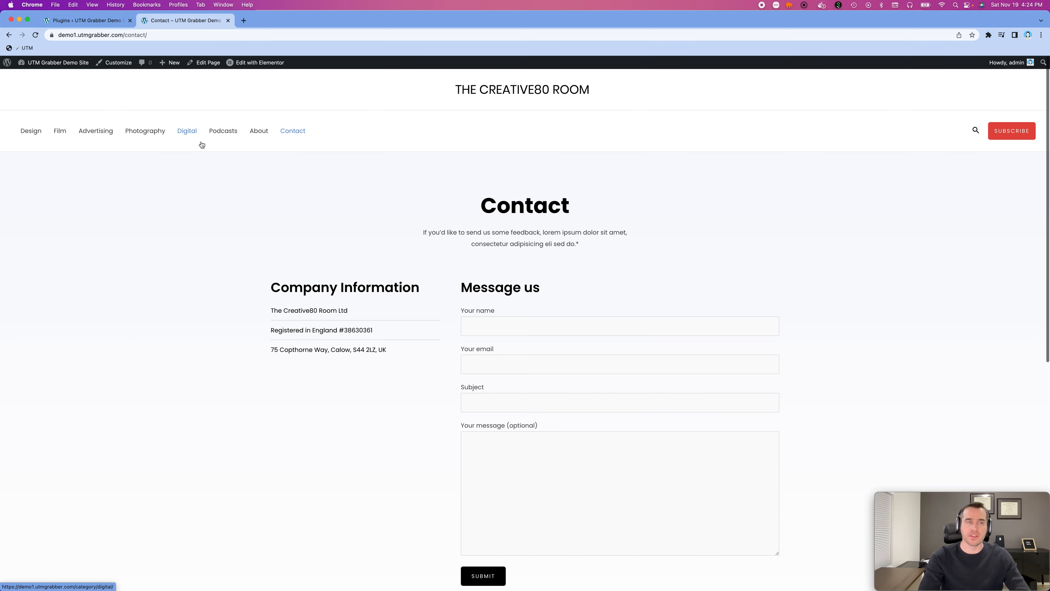
pyautogui.click(105, 21)
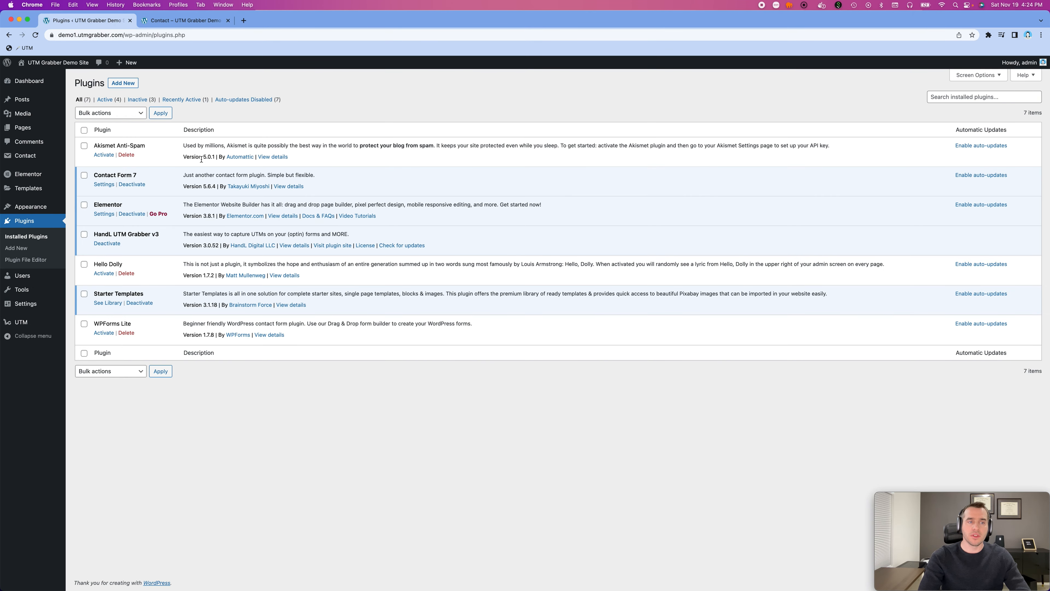
pyautogui.click(24, 325)
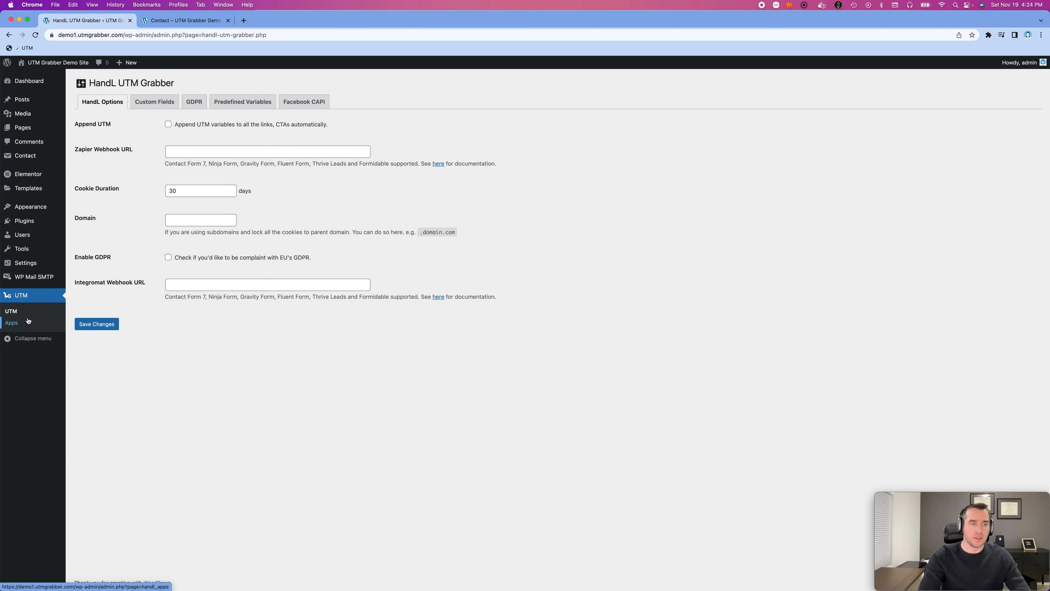
pyautogui.tripleClick(93, 151)
pyautogui.click(185, 154)
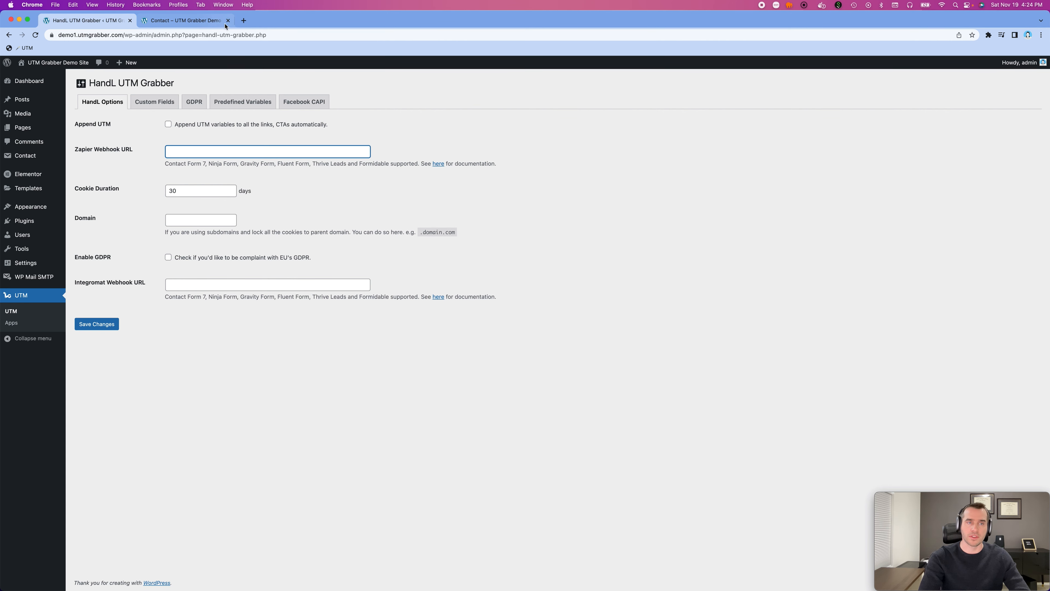
# - Open Zapier in a new browser tab and start creating a new Zap
pyautogui.click(243, 20)
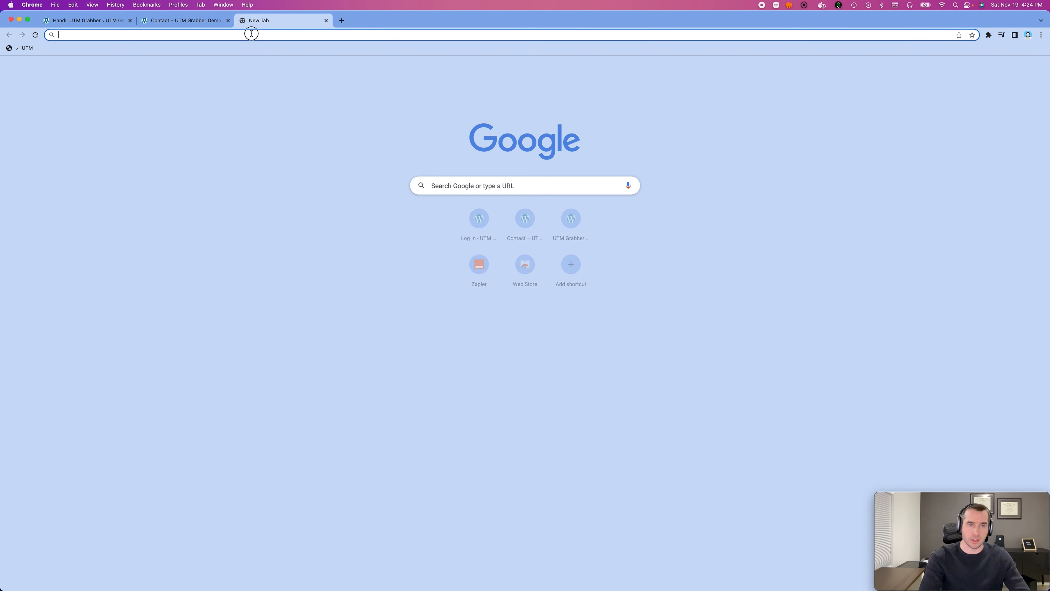
pyautogui.write('zapier')
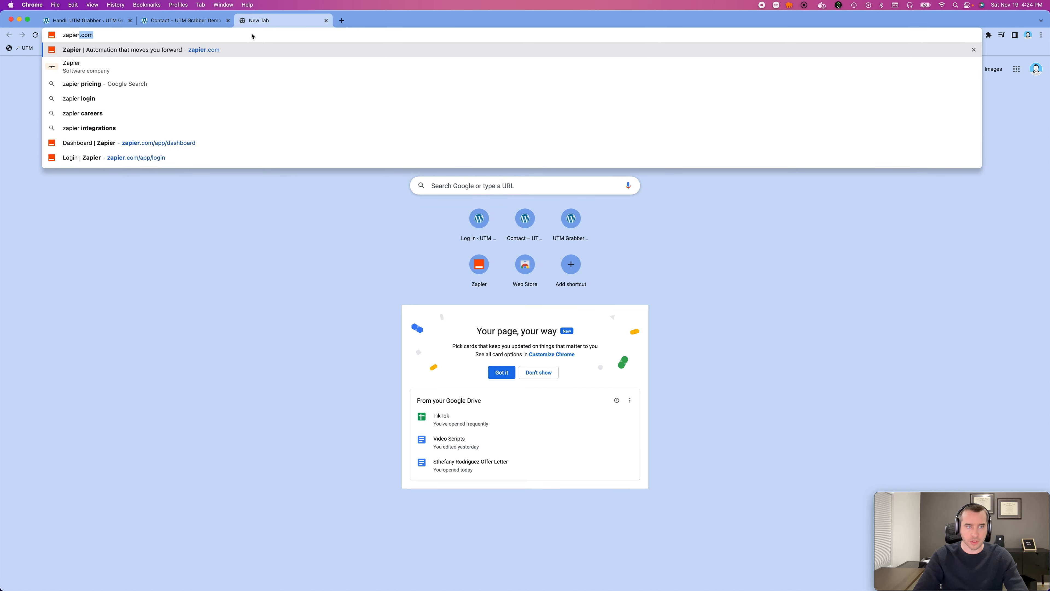
pyautogui.press('Return')
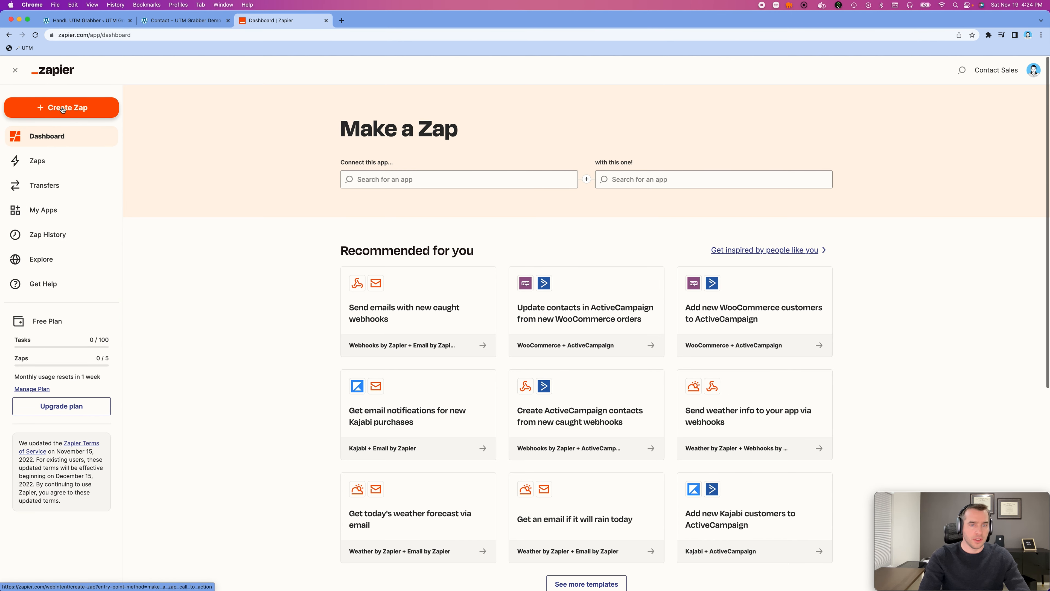
pyautogui.click(214, 143)
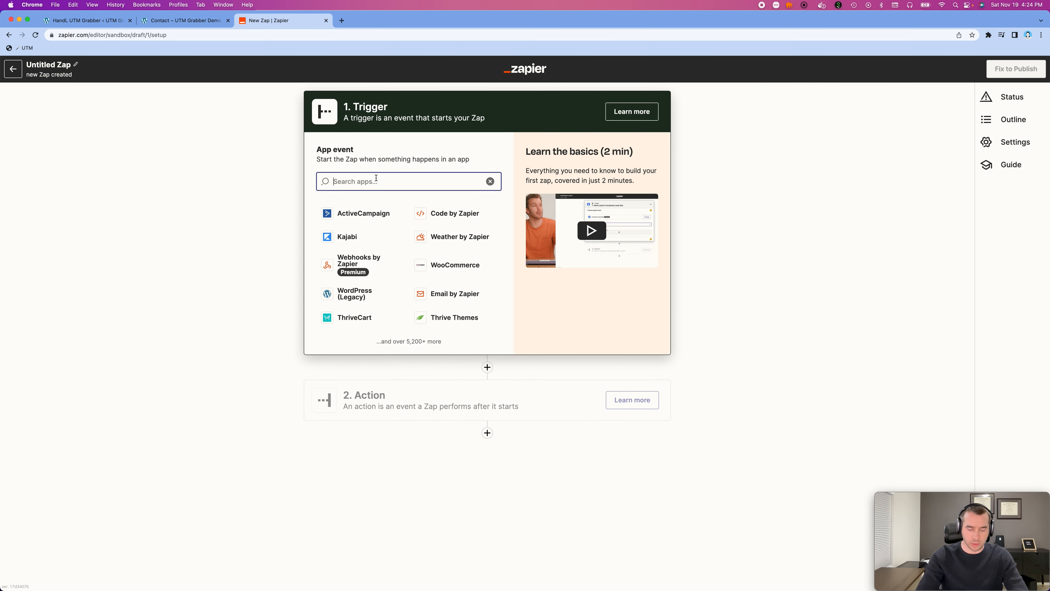
# - Set the Zap's trigger to Webhooks by Zapier with the Catch Hook event, leave the child key empty, and proceed to the trigger test
pyautogui.write('webh')
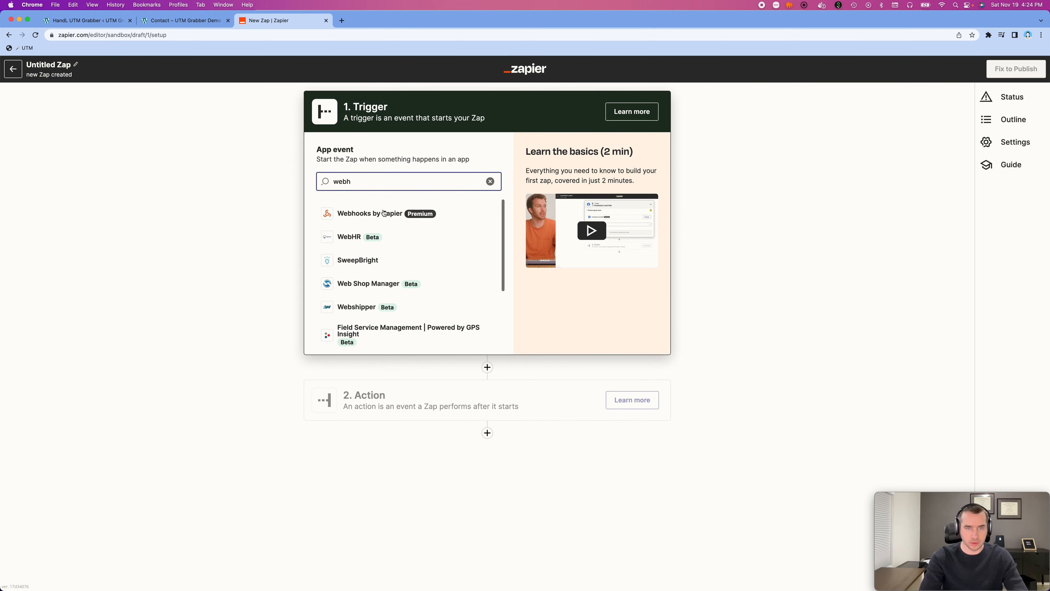
pyautogui.click(477, 213)
pyautogui.click(477, 213)
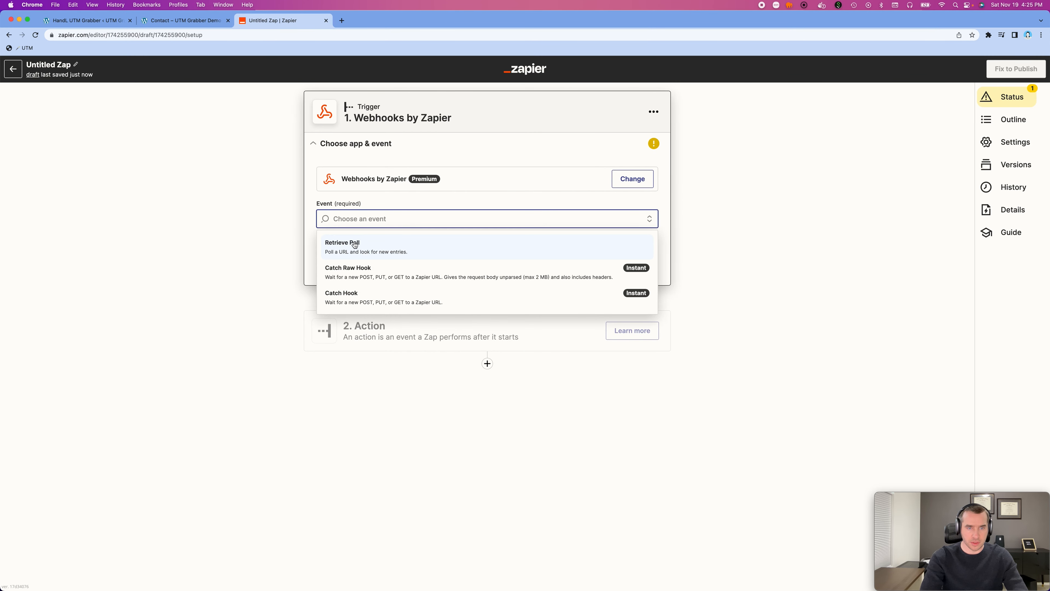
pyautogui.click(371, 296)
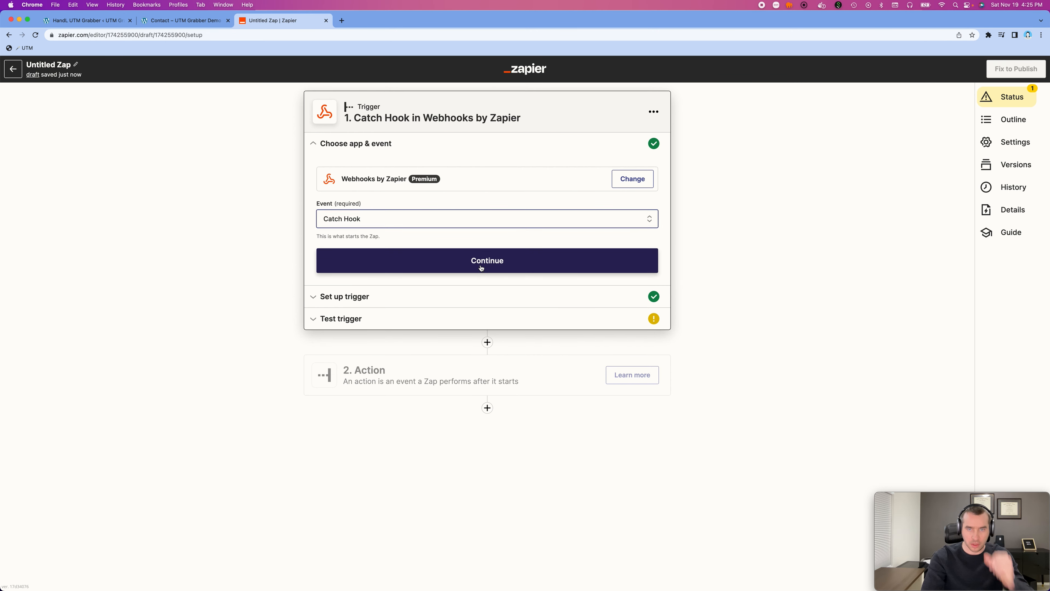
pyautogui.click(481, 267)
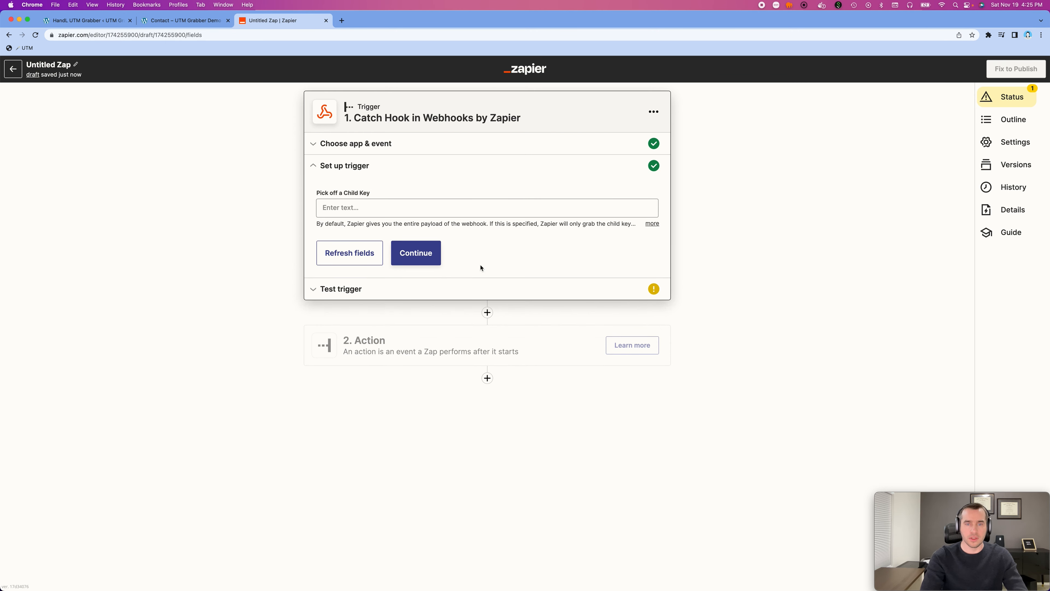
pyautogui.click(416, 253)
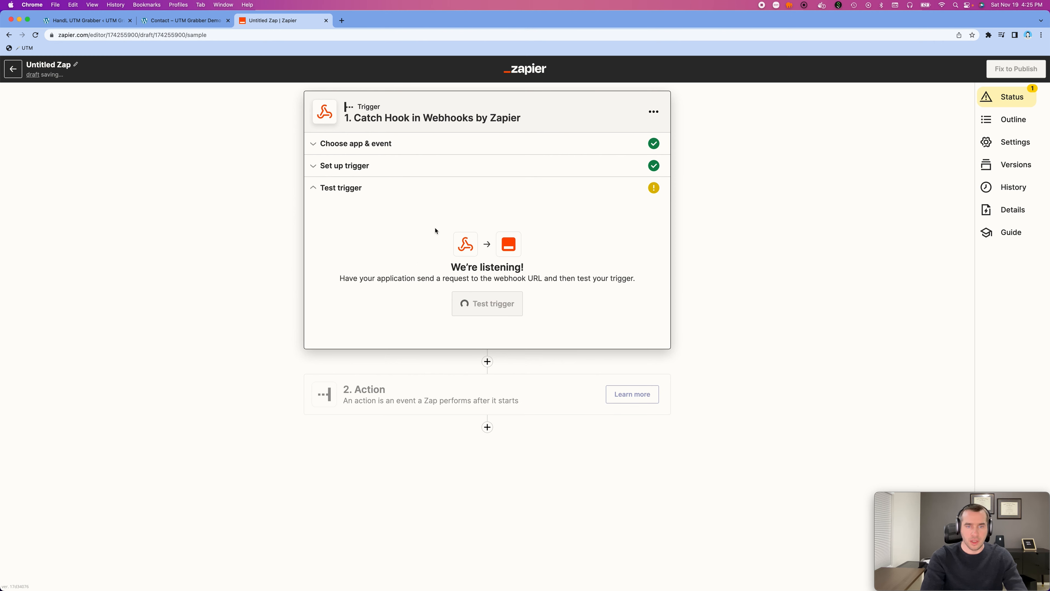
# - Copy the Zap's webhook URL into the Zapier Webhook URL option of HandL UTM Grabber and save the settings
pyautogui.click(639, 264)
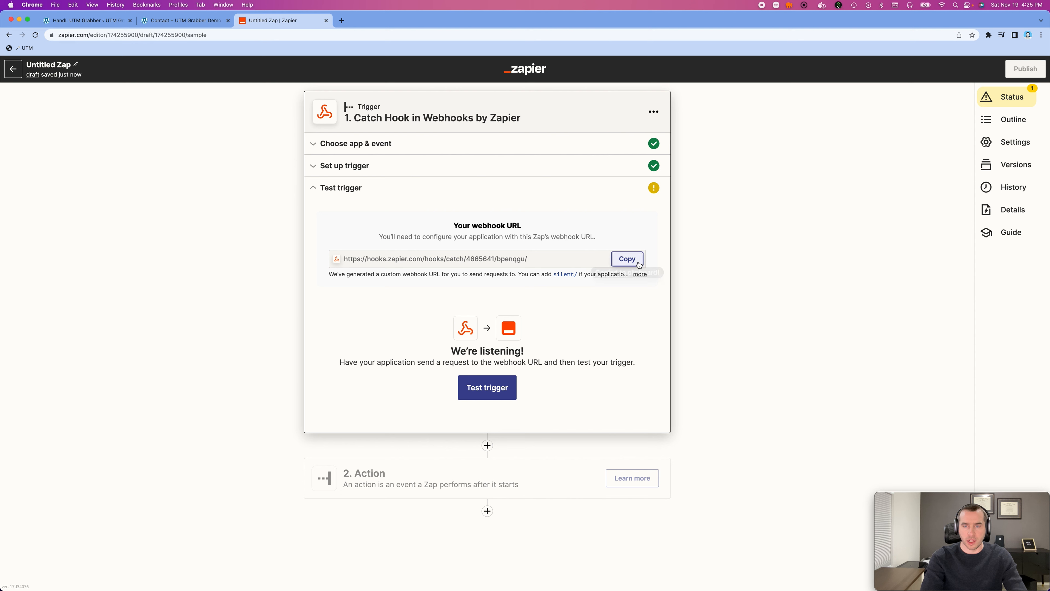
pyautogui.click(77, 23)
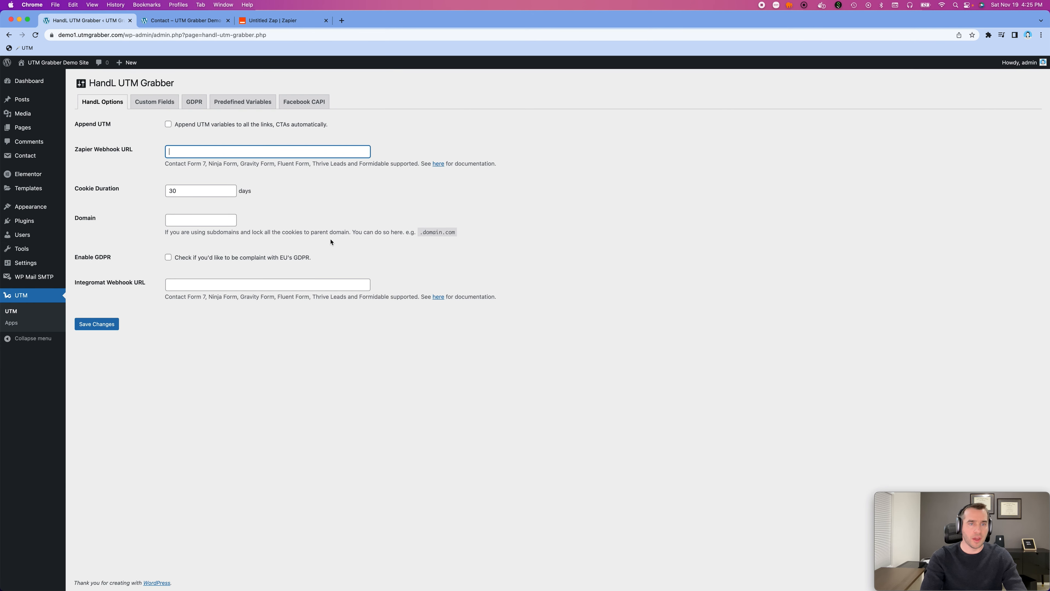
pyautogui.press('super+v')
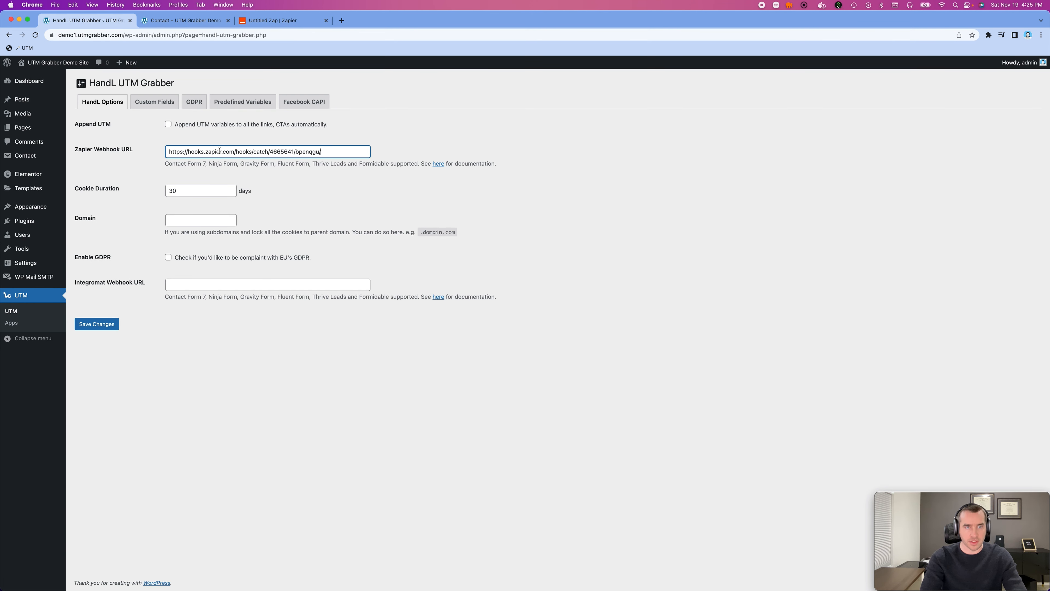
pyautogui.click(98, 324)
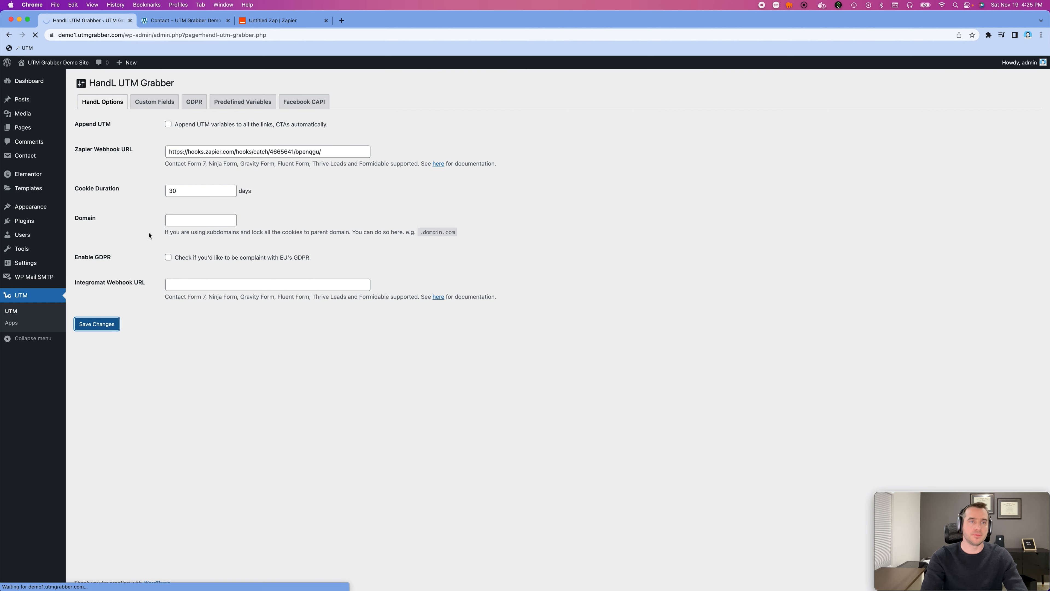
# - Return to the Untitled Zap and test the Catch Hook trigger for incoming requests
pyautogui.click(266, 23)
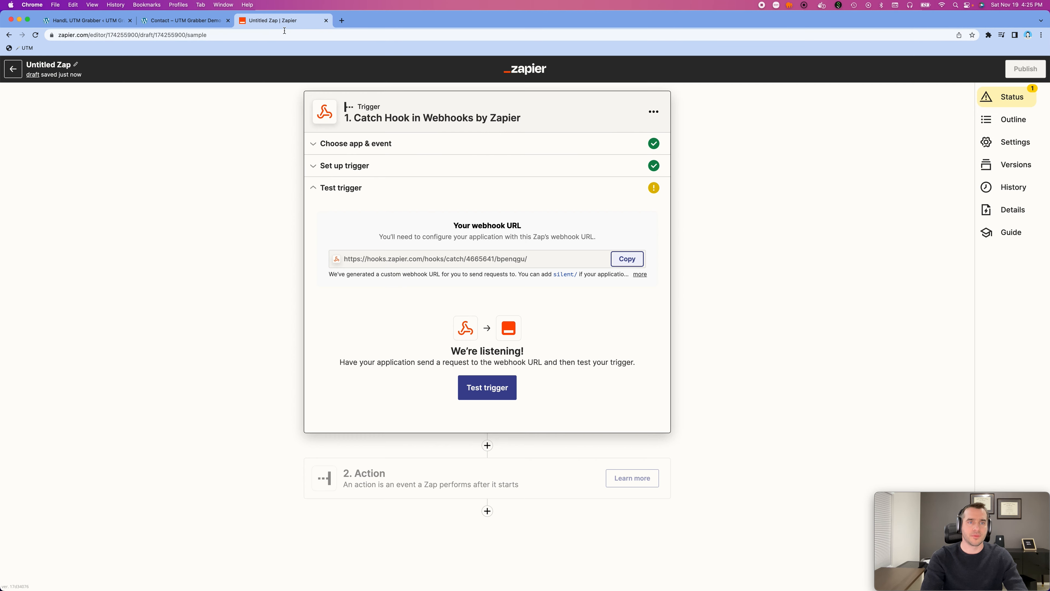
pyautogui.click(487, 387)
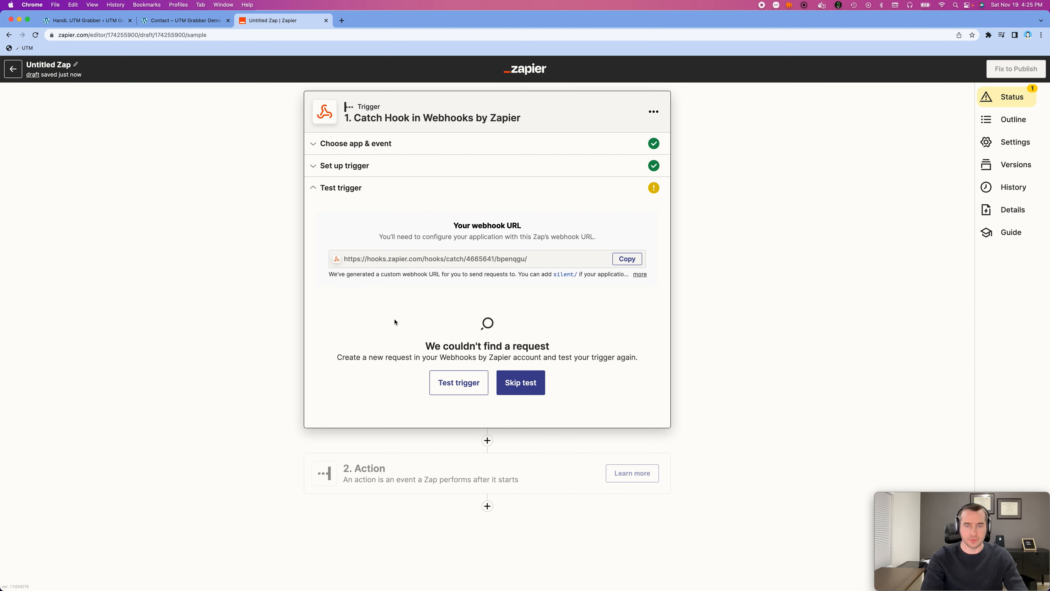
pyautogui.click(457, 384)
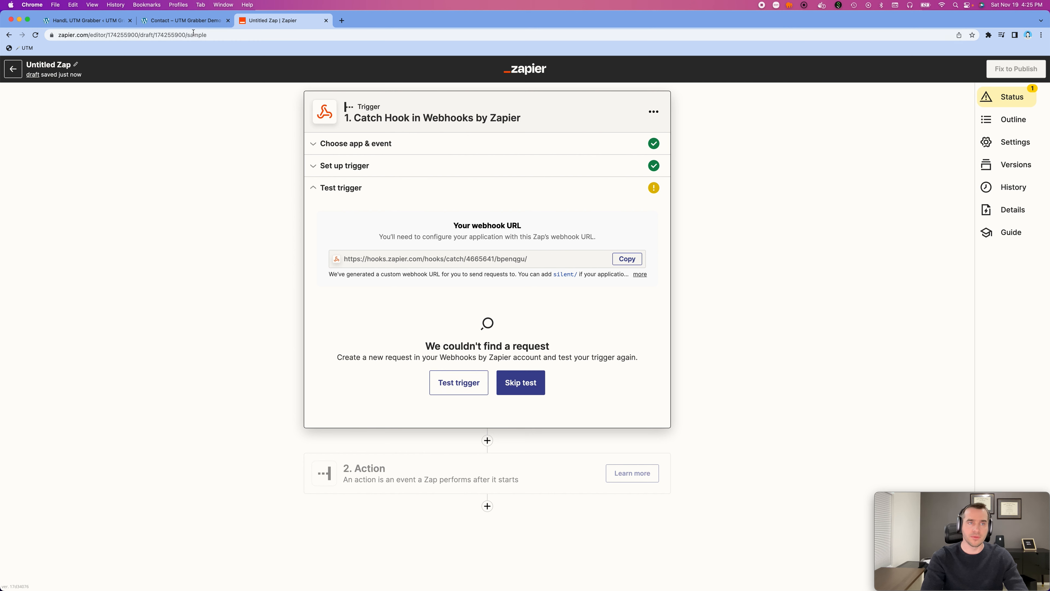
# - Reload the demo site's Contact page and fill in the sender's first name and e-mail address in the Message us form
pyautogui.click(182, 20)
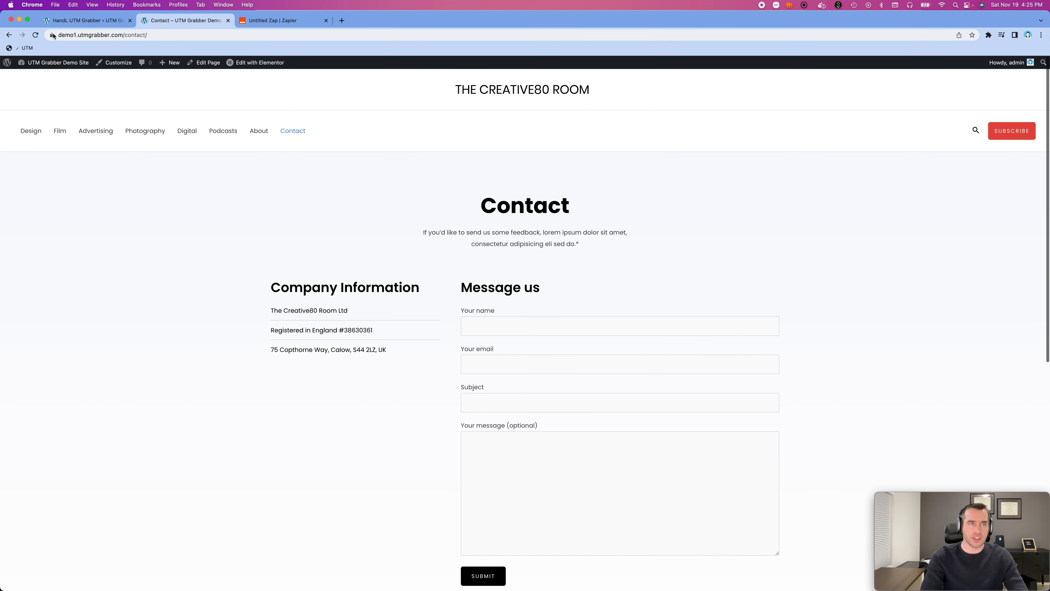
pyautogui.click(35, 35)
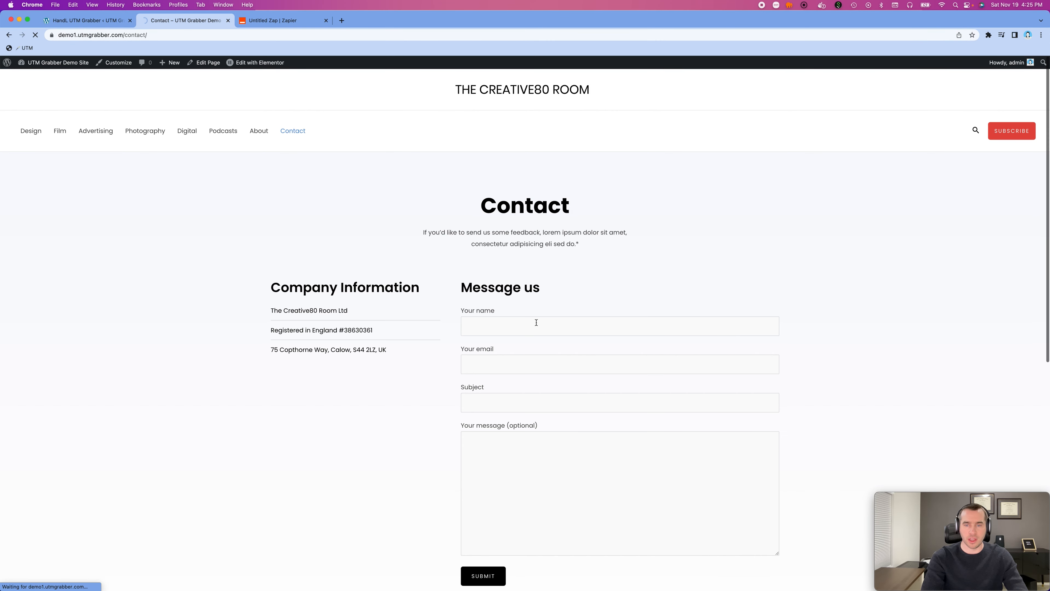
pyautogui.click(520, 324)
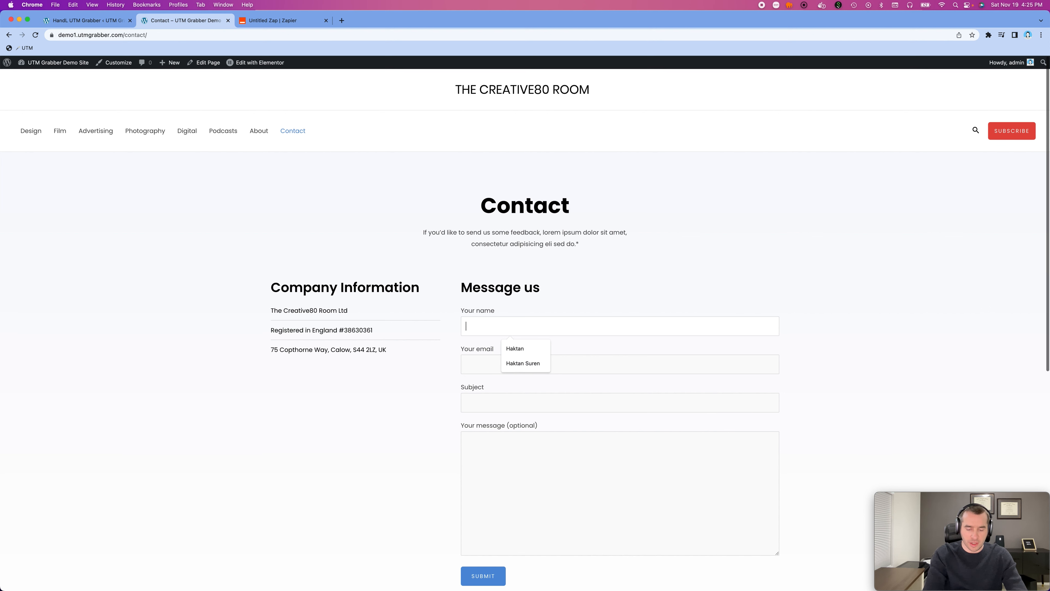
pyautogui.write('haktan')
pyautogui.press('Tab')
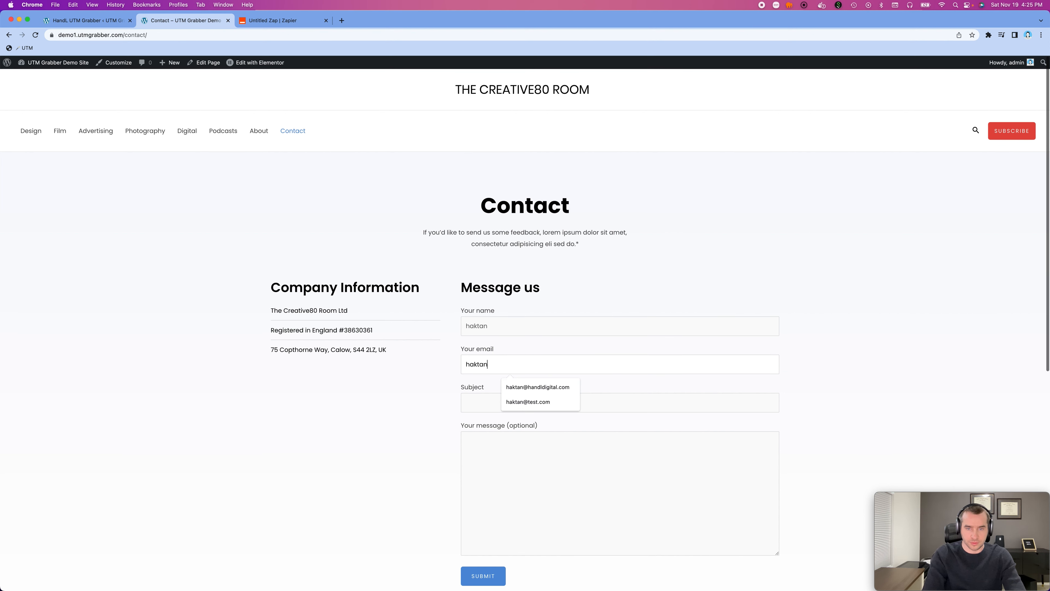
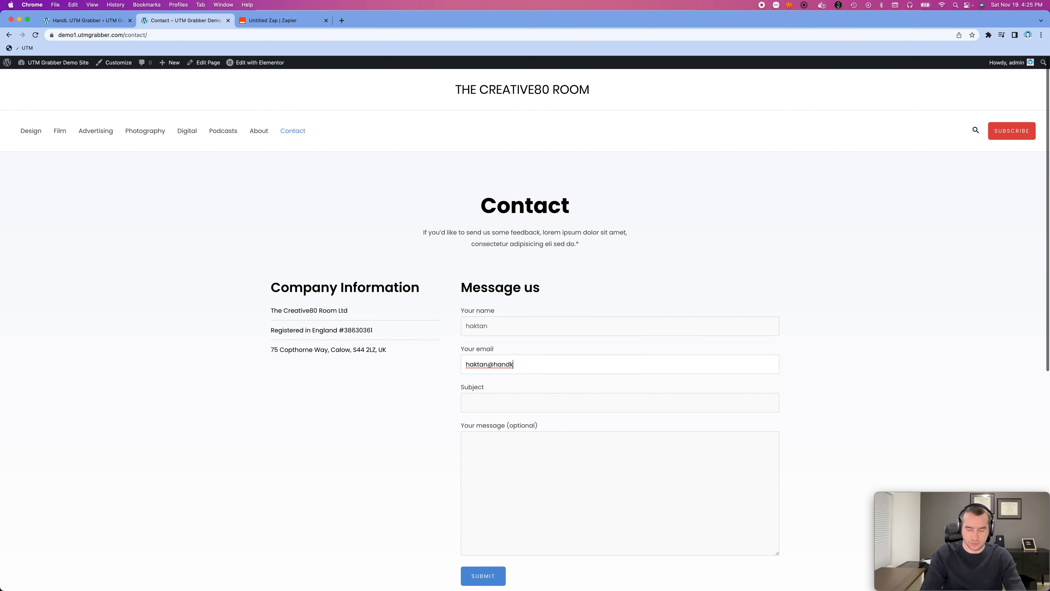
pyautogui.press('Down')
pyautogui.press('Tab')
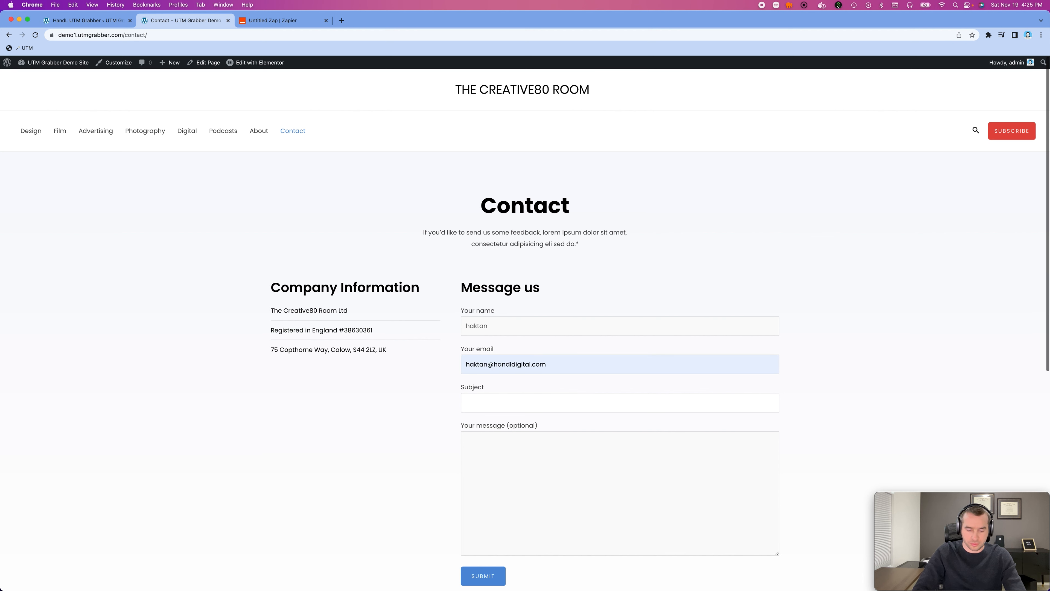
# - Set both the subject and the message to "testing" and submit the contact form
pyautogui.write('testing')
pyautogui.press('Tab')
pyautogui.write('testing')
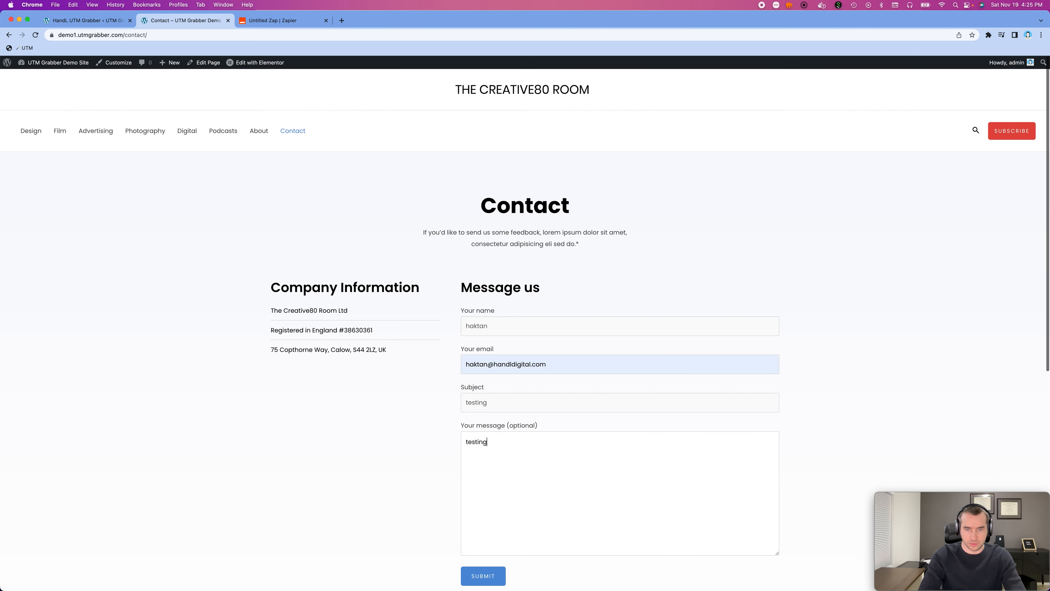
pyautogui.click(492, 572)
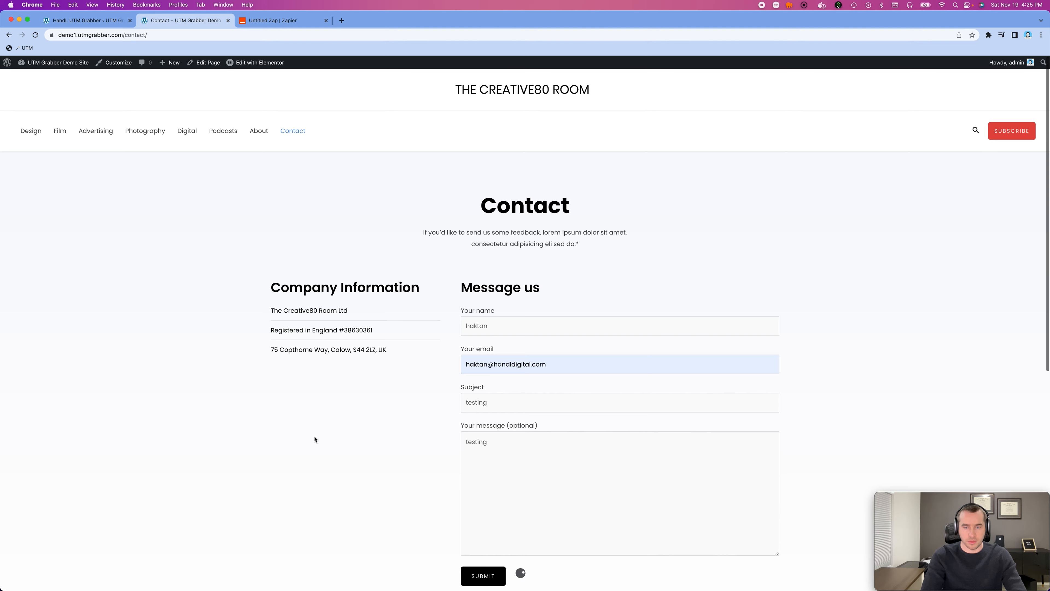
# - Test the Zap's webhook trigger again and review the contact, UTM and form_id fields in the received request
pyautogui.click(275, 20)
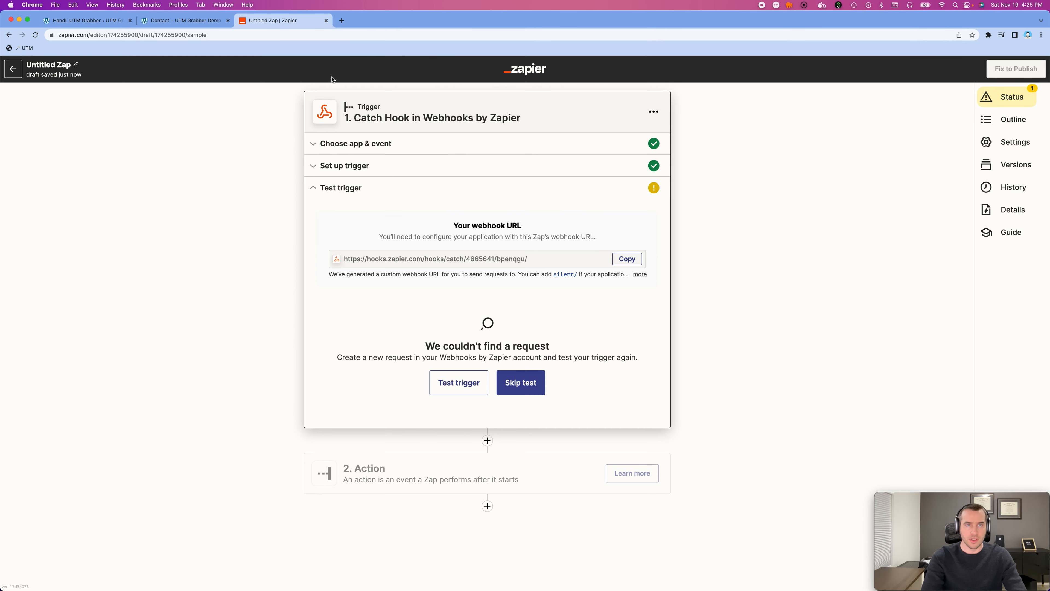
pyautogui.click(458, 381)
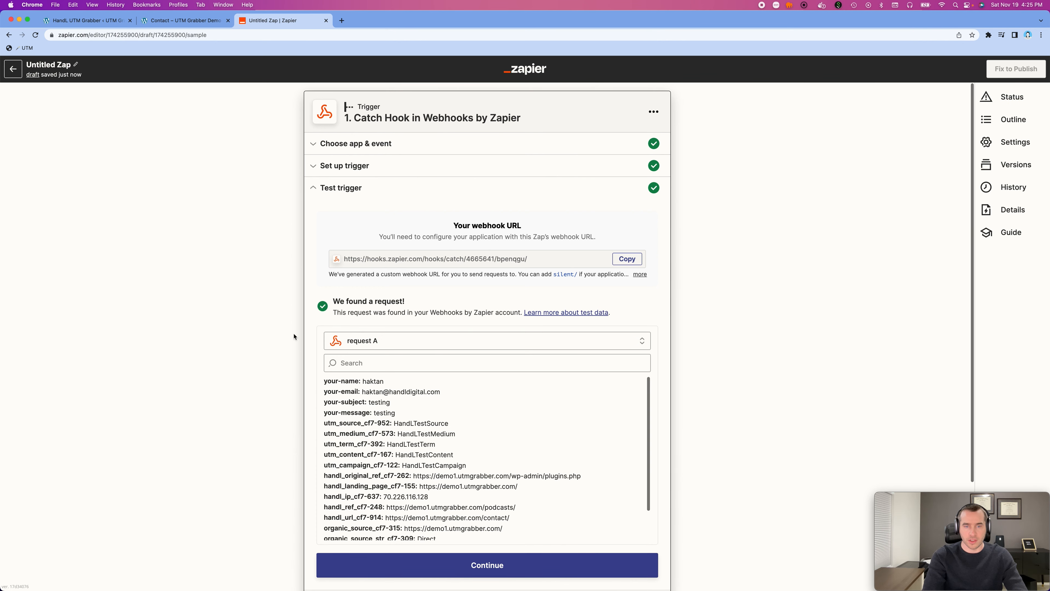
pyautogui.scroll(-3, 266, 342)
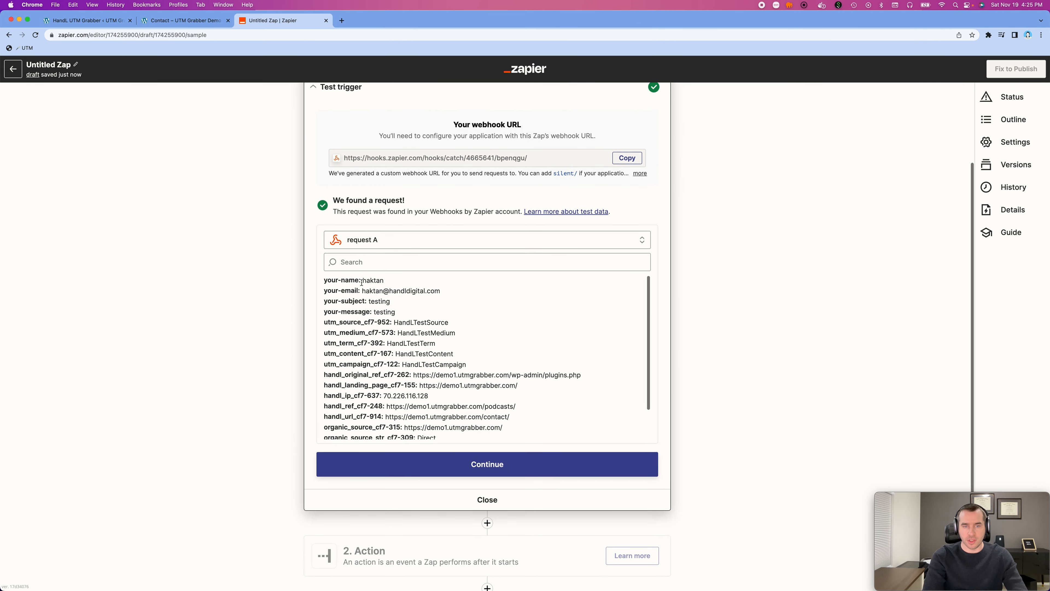
pyautogui.moveTo(364, 281); pyautogui.dragTo(428, 325)
pyautogui.moveTo(420, 332); pyautogui.dragTo(417, 332)
pyautogui.scroll(-2, 348, 331)
pyautogui.moveTo(336, 371)
pyautogui.mouseDown()
pyautogui.moveTo(362, 371)
pyautogui.moveTo(324, 361)
pyautogui.mouseUp()
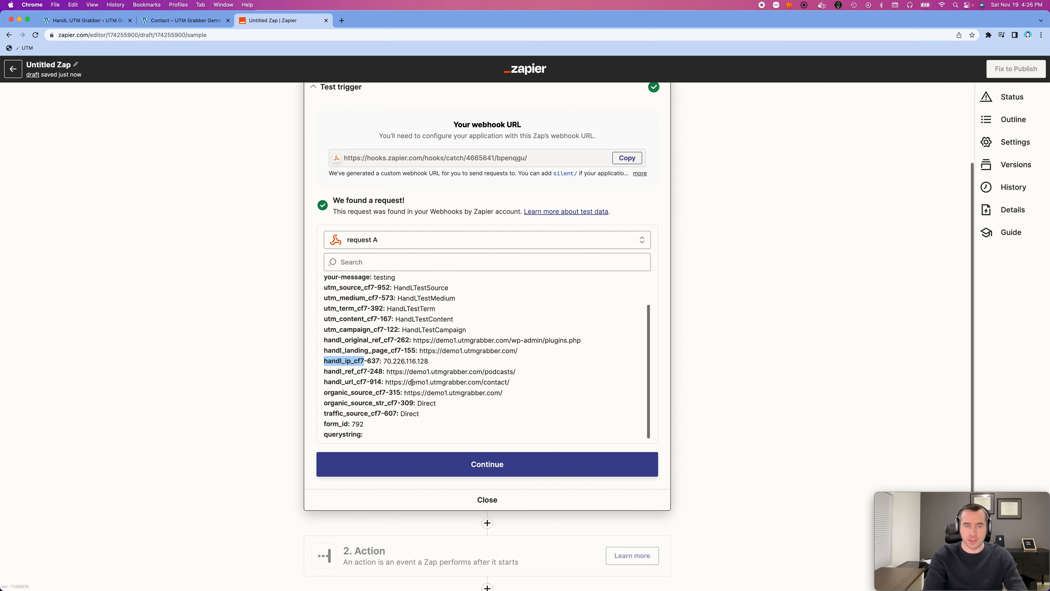
pyautogui.doubleClick(327, 423)
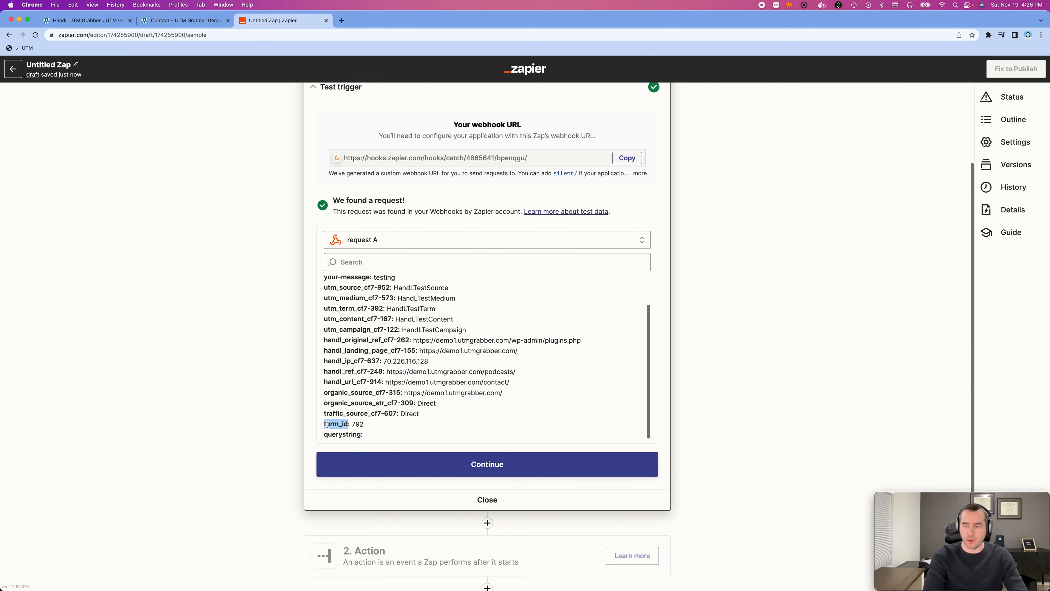
pyautogui.scroll(-2, 367, 397)
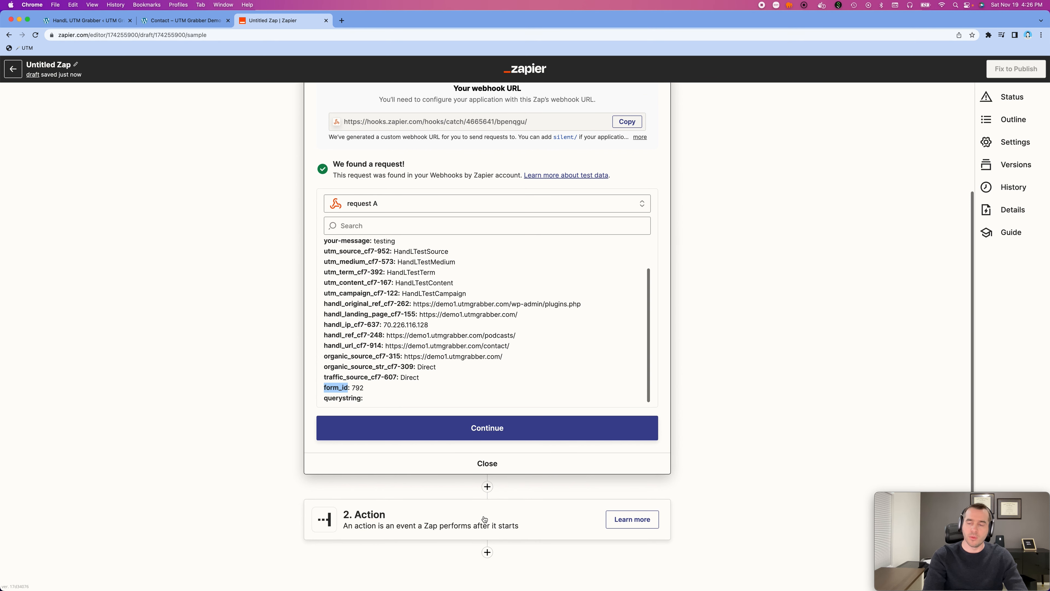
# - Open the Zap's Action step and search its available apps for "zoho", "hubs" and "keap"
pyautogui.click(455, 515)
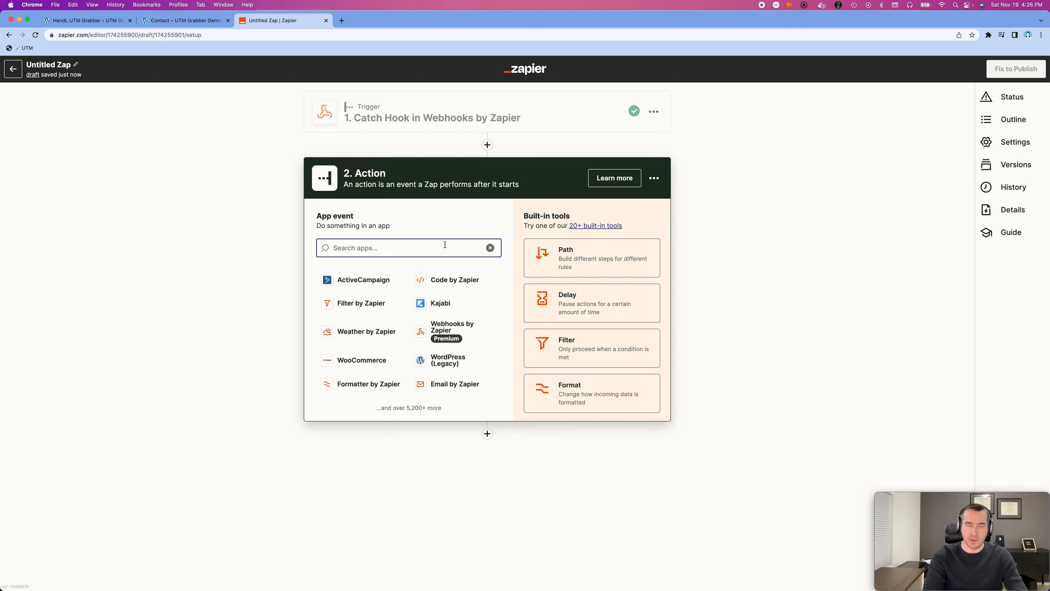
pyautogui.write('zoh')
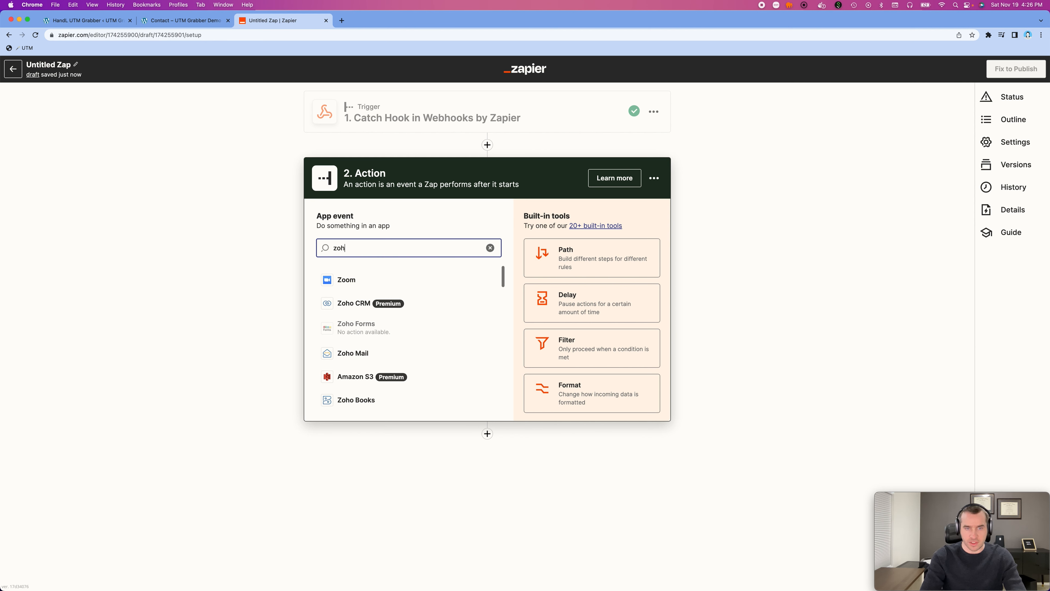
pyautogui.write('o')
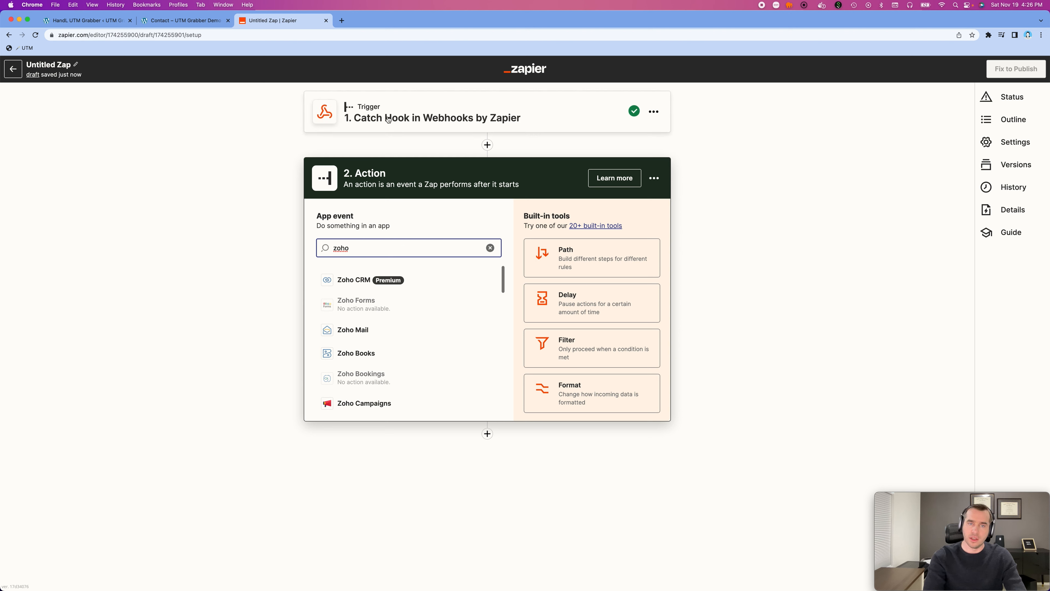
pyautogui.doubleClick(359, 250)
pyautogui.write('hubs')
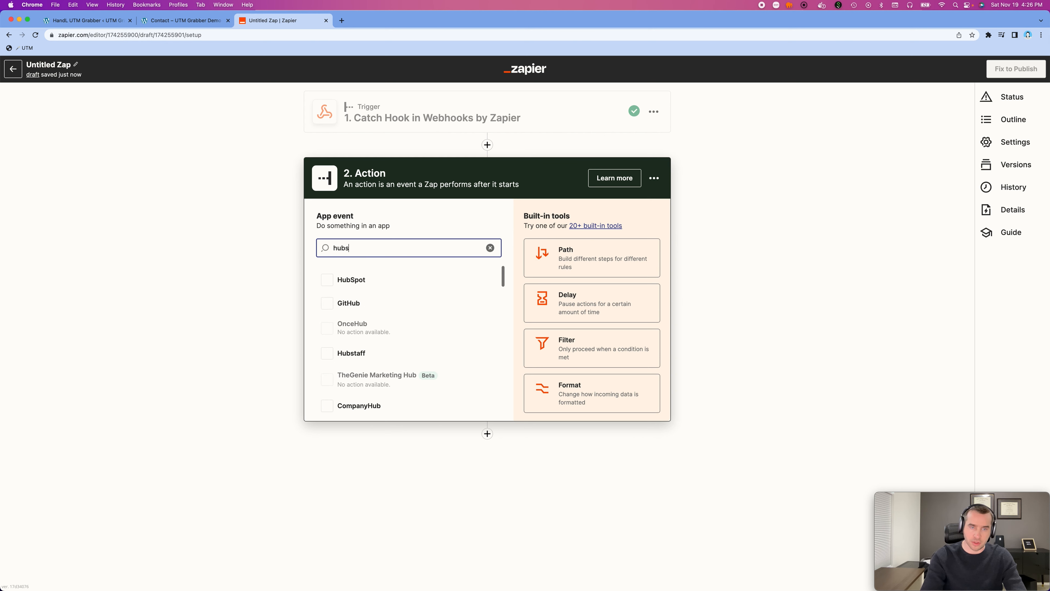
pyautogui.doubleClick(340, 247)
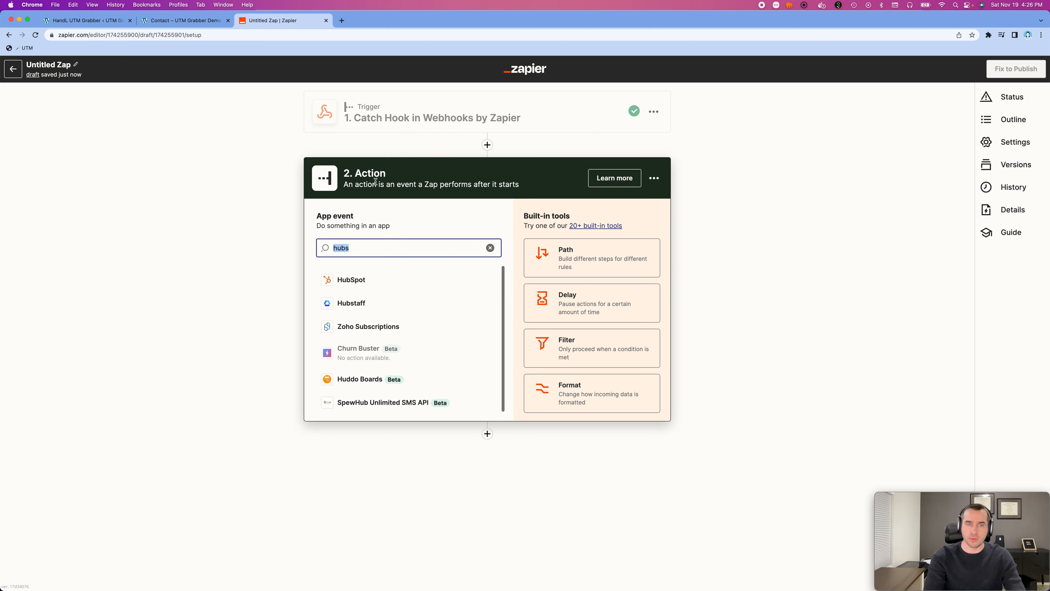
pyautogui.write('keap')
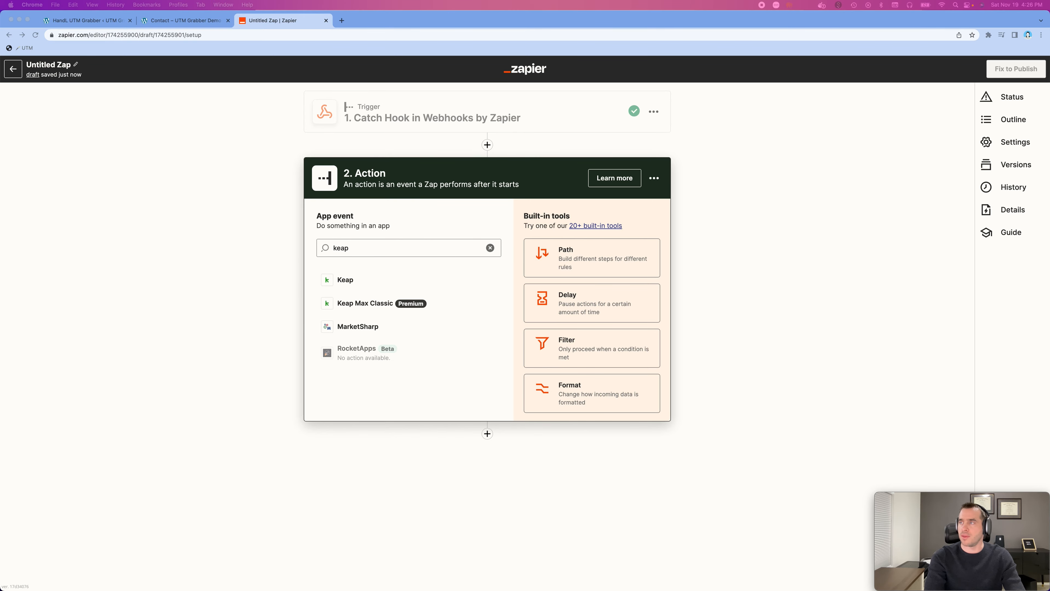
# - Bring up the latest "testing" notification email in Mail, close it, and close the Untitled Zap tab in the browser
pyautogui.moveTo(1049, 372); pyautogui.dragTo(397, 100)
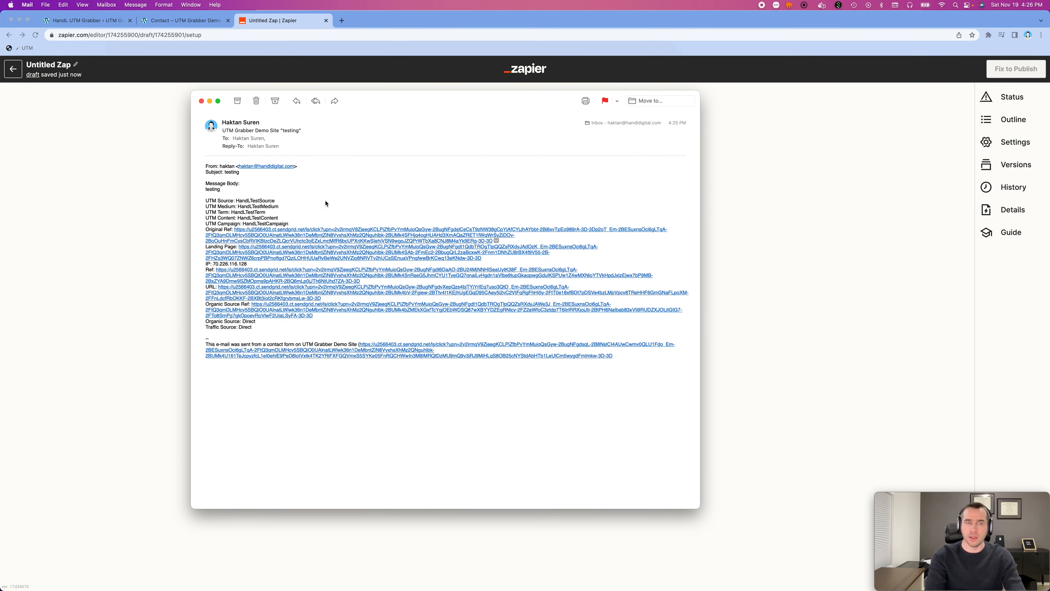
pyautogui.click(201, 101)
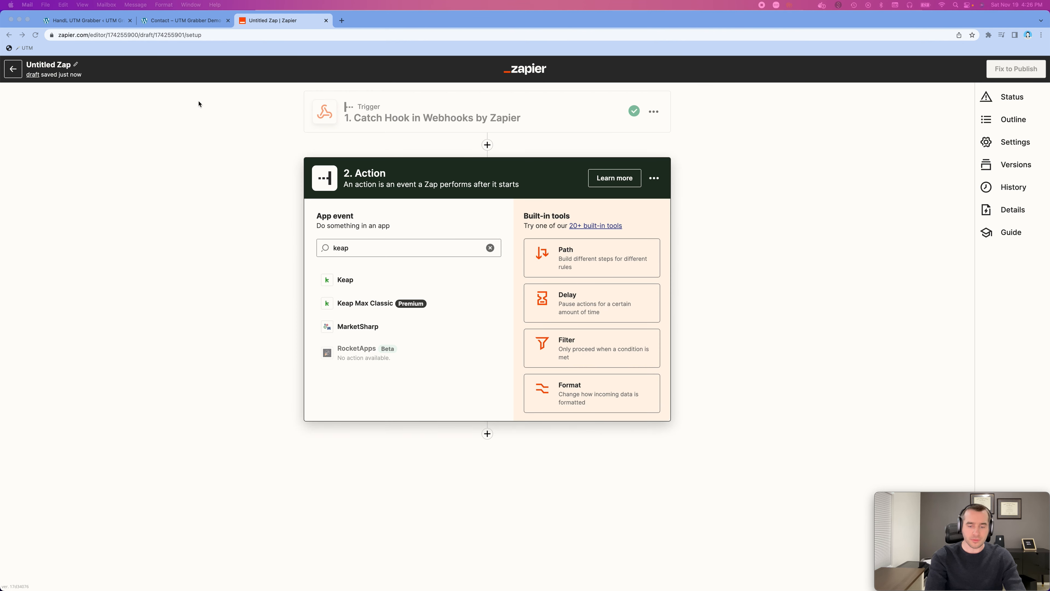
pyautogui.click(326, 21)
pyautogui.click(326, 21)
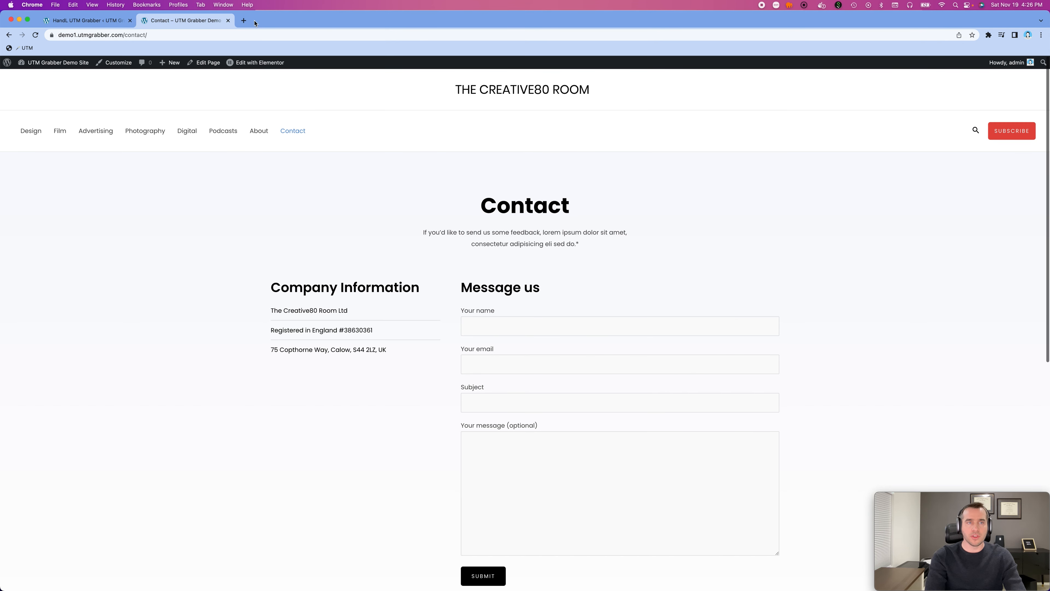
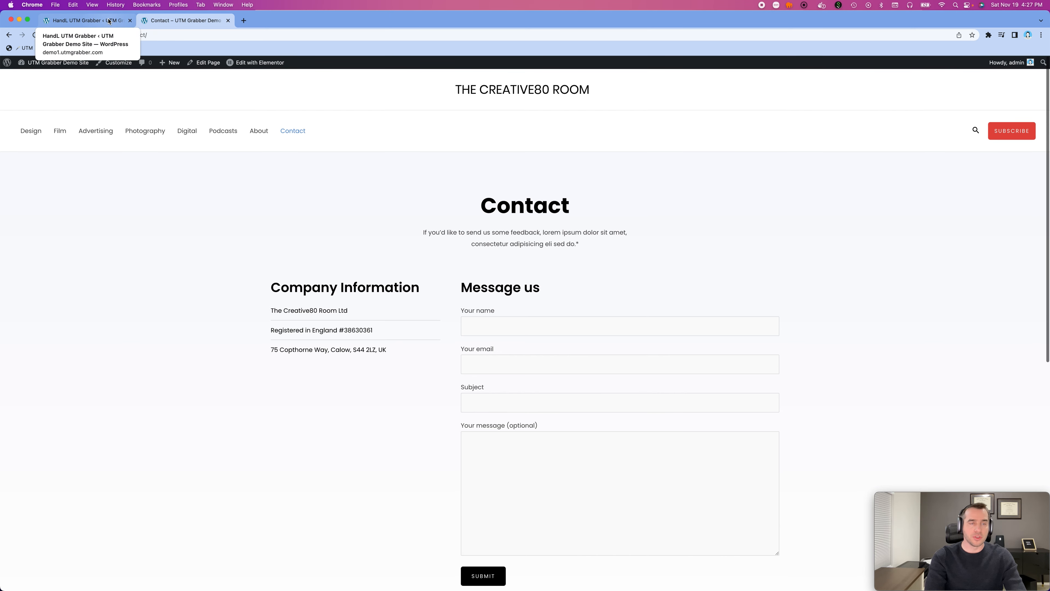
# - Inspect the Contact page with the developer tools and list the cookies stored for demo1.utmgrabber.com
pyautogui.click(109, 22)
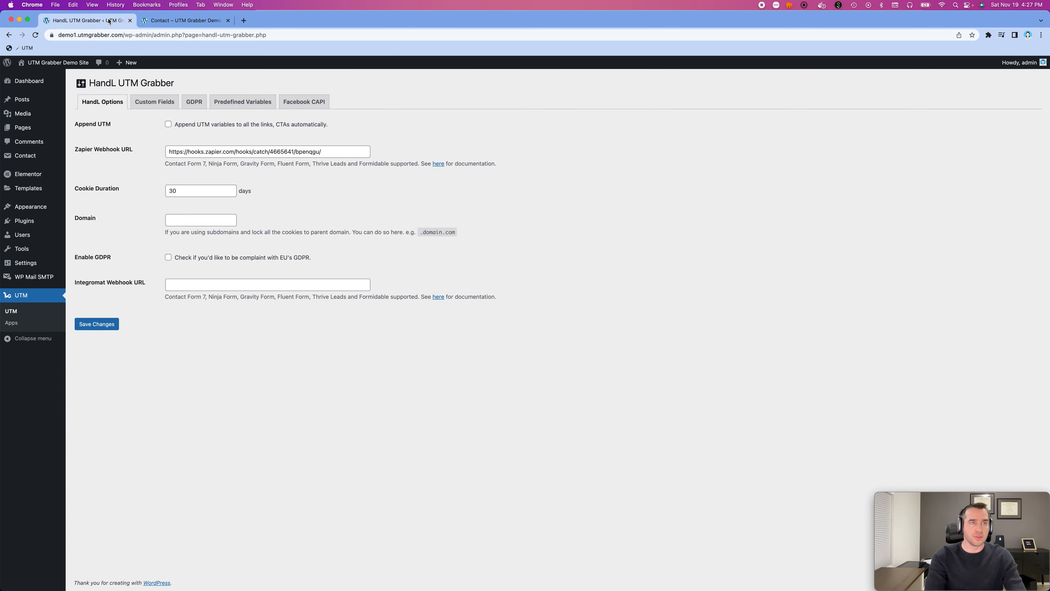
pyautogui.click(154, 23)
pyautogui.rightClick(164, 231)
pyautogui.click(200, 359)
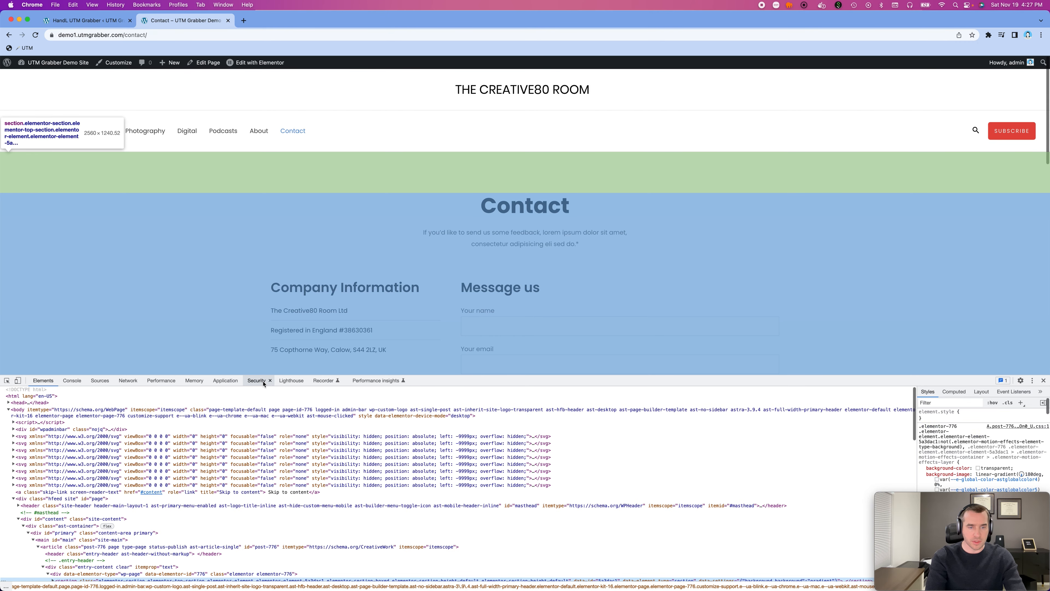
pyautogui.click(253, 380)
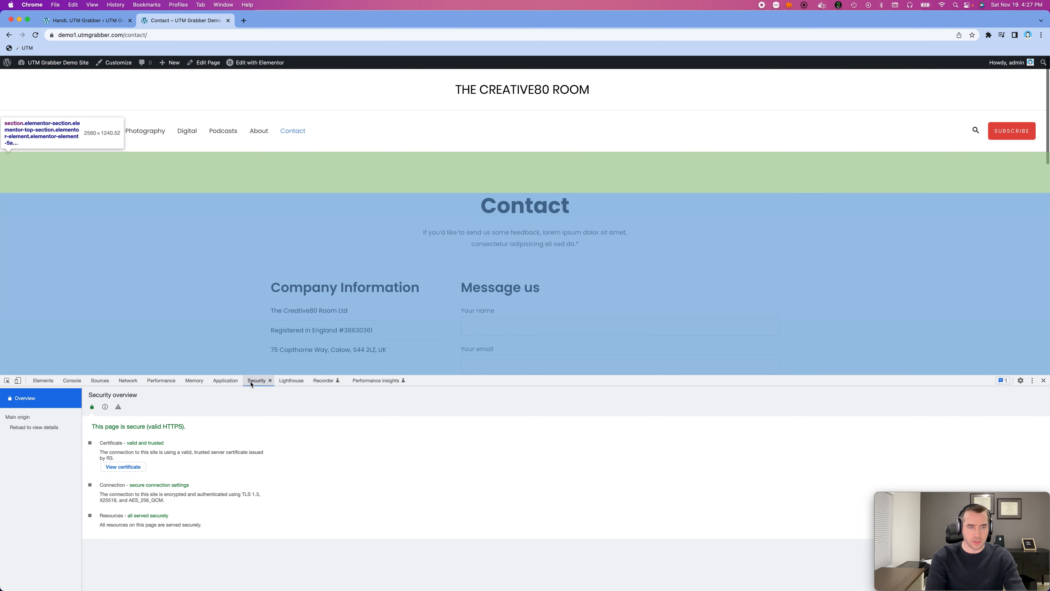
pyautogui.click(225, 380)
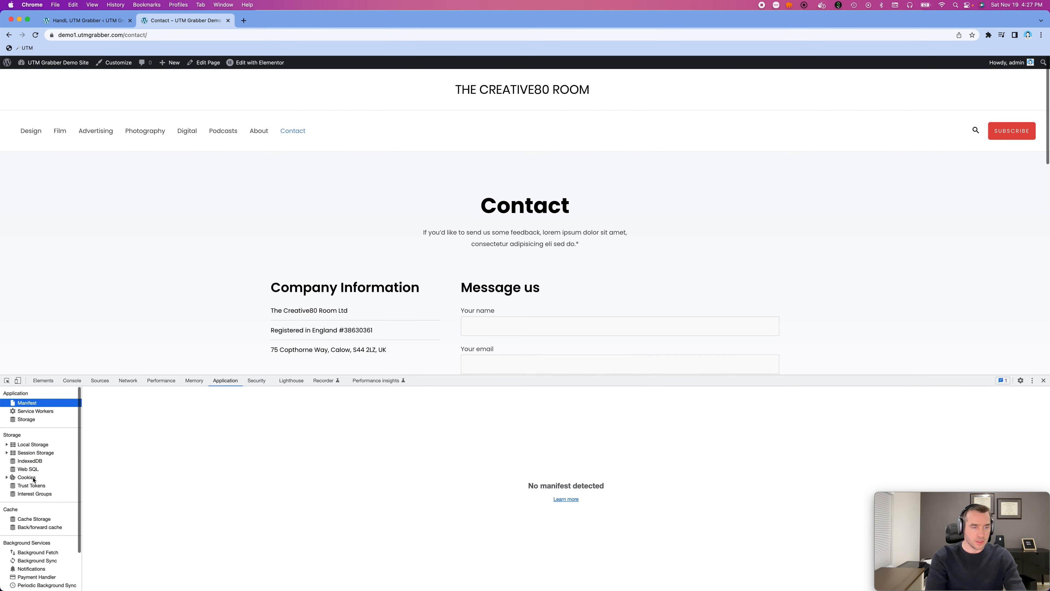
pyautogui.click(34, 479)
pyautogui.click(43, 485)
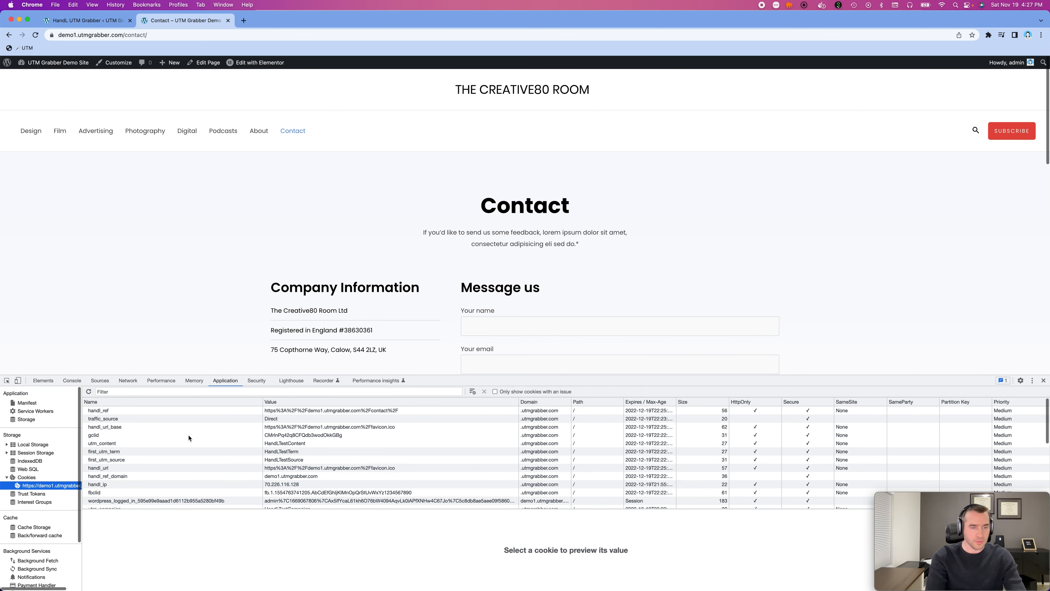
# - Delete tracking cookies including handl_ref, traffic_source, first_utm_content, utm_source, first_utm_campaign and handl_original_ref from the demo site's cookie list
pyautogui.click(131, 410)
pyautogui.click(131, 390)
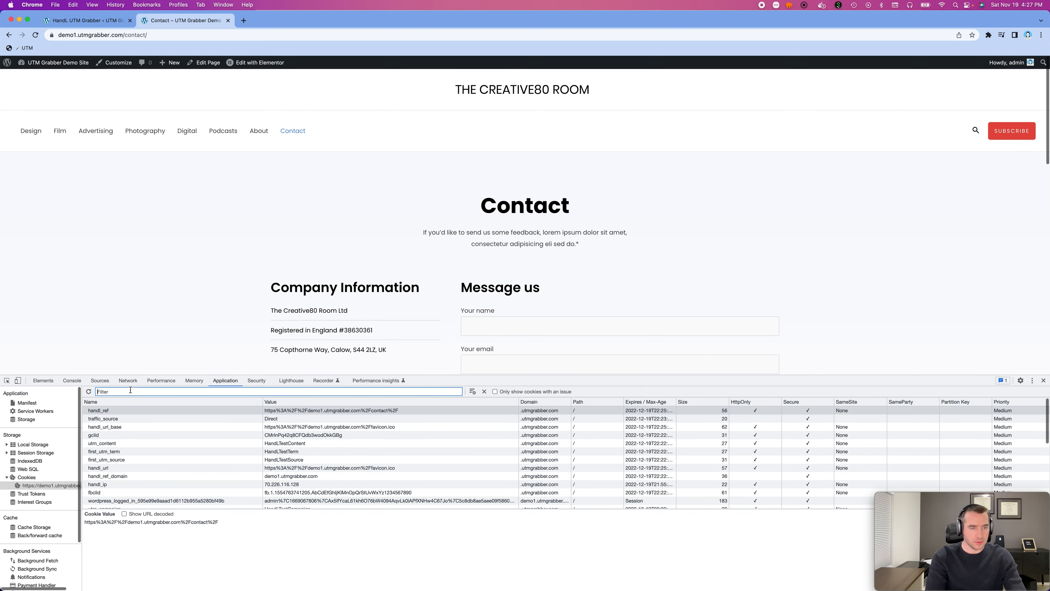
pyautogui.click(108, 411)
pyautogui.press('Delete')
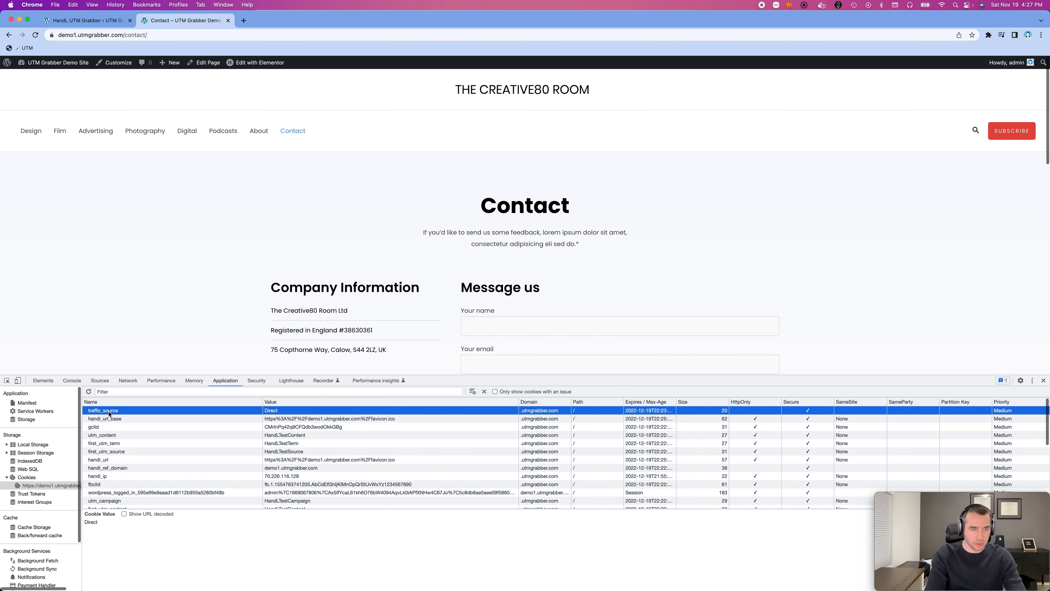
pyautogui.press('Delete')
pyautogui.press('Delete')
pyautogui.press('Delete')
pyautogui.press('Delete')
pyautogui.press('Delete')
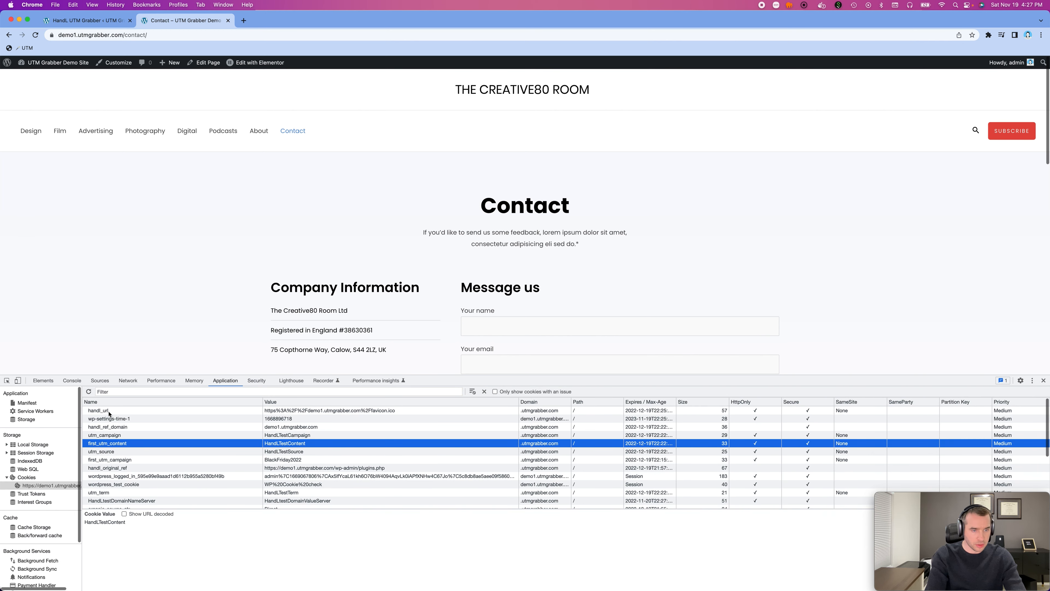
pyautogui.press('Delete')
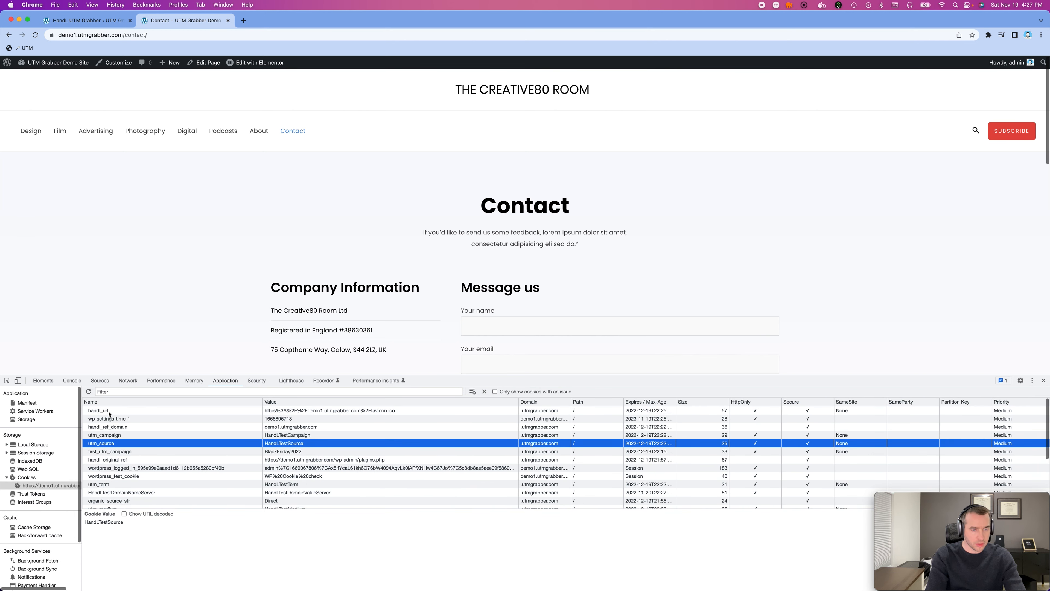
pyautogui.press('Delete')
pyautogui.press('Delete')
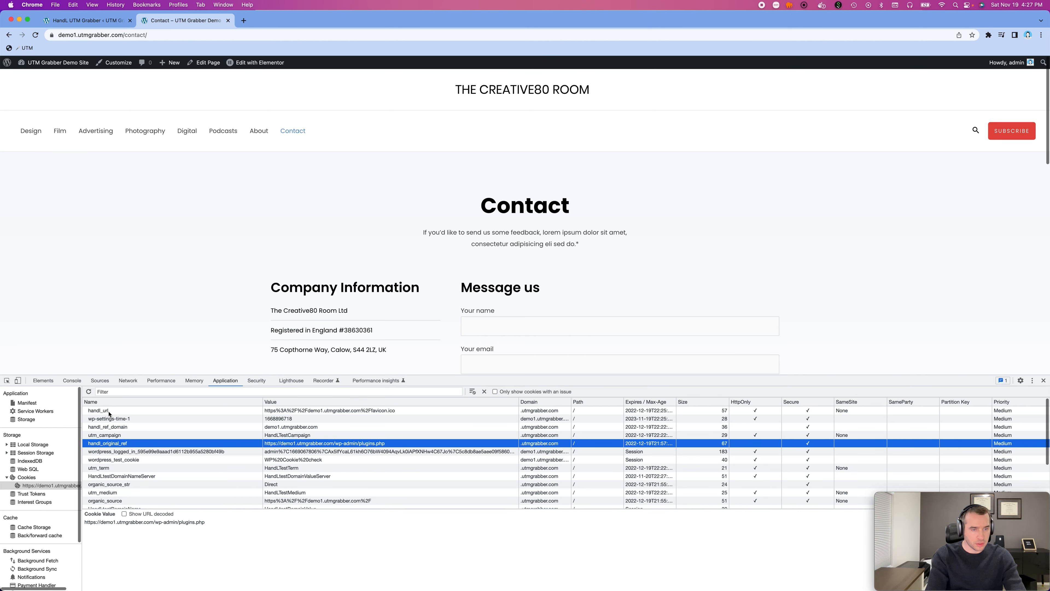
# - Delete the handl_url, handl_ref_domain and utm_campaign cookies
pyautogui.press('Delete')
pyautogui.click(110, 414)
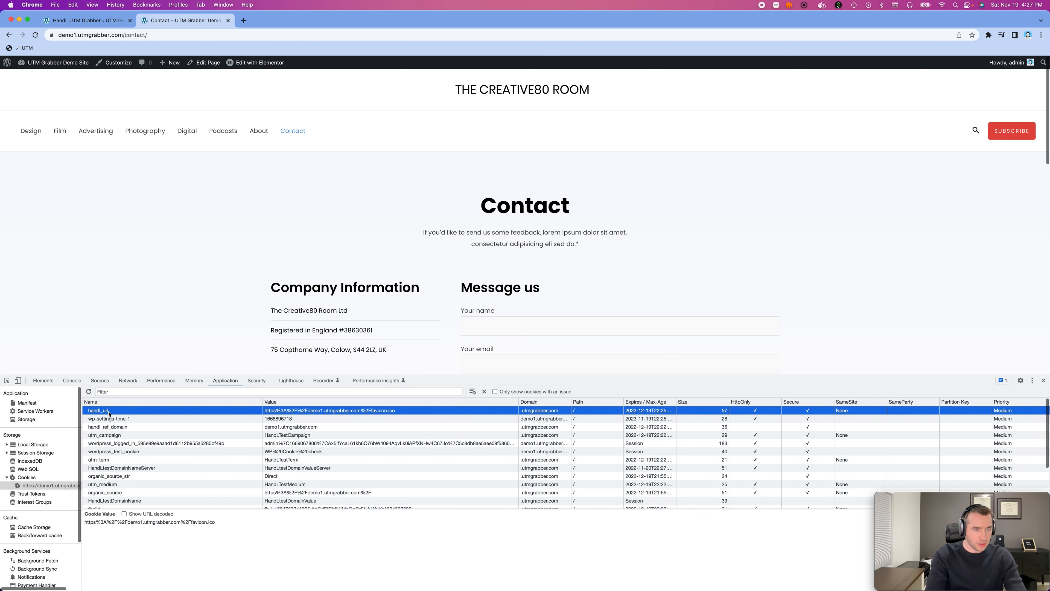
pyautogui.press('Delete')
pyautogui.click(106, 418)
pyautogui.press('Delete')
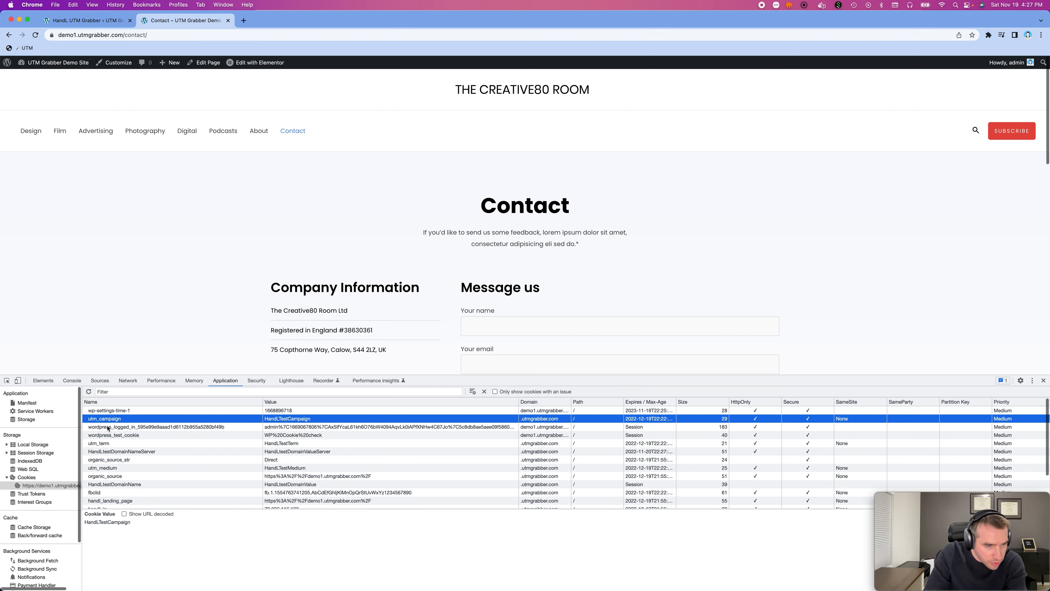
pyautogui.press('Delete')
# - Filter the cookies by "utm_" and delete utm_term, utm_medium and first_utm_medium
pyautogui.click(100, 391)
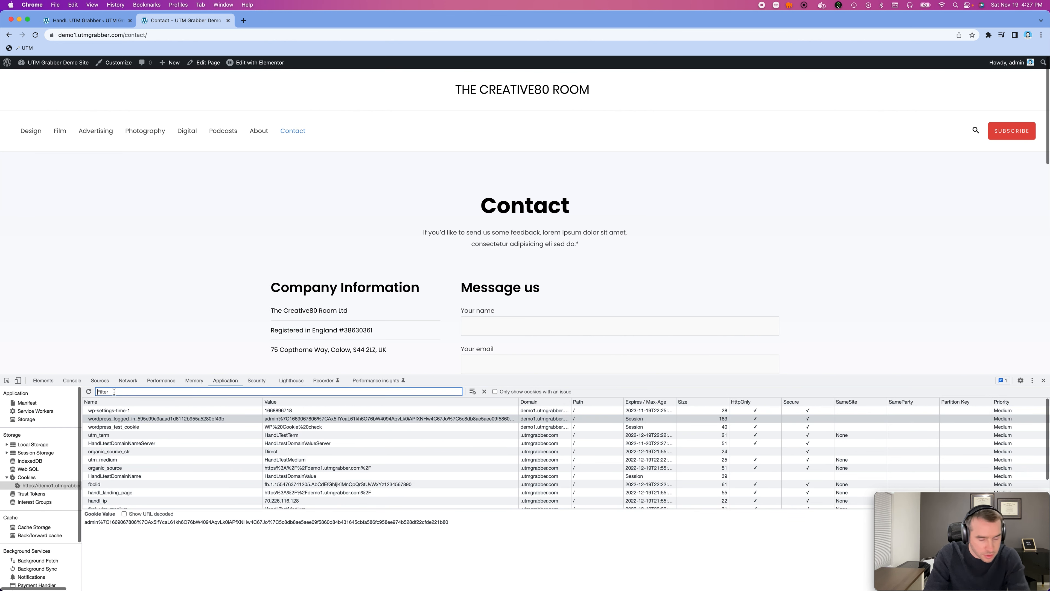
pyautogui.write('utm_')
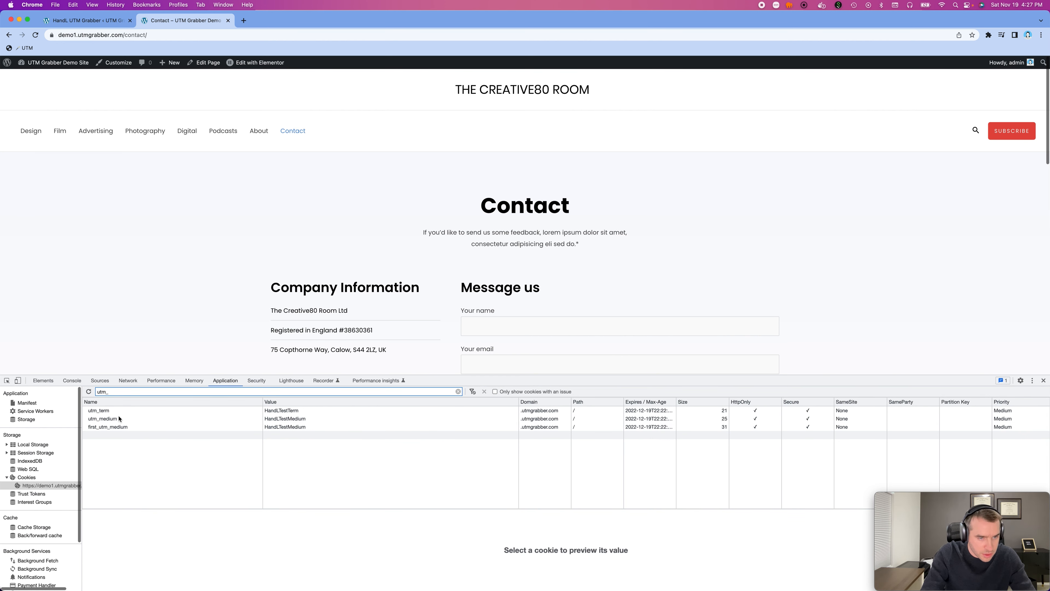
pyautogui.click(117, 411)
pyautogui.press('Delete')
pyautogui.press('Delete')
pyautogui.press('Delete')
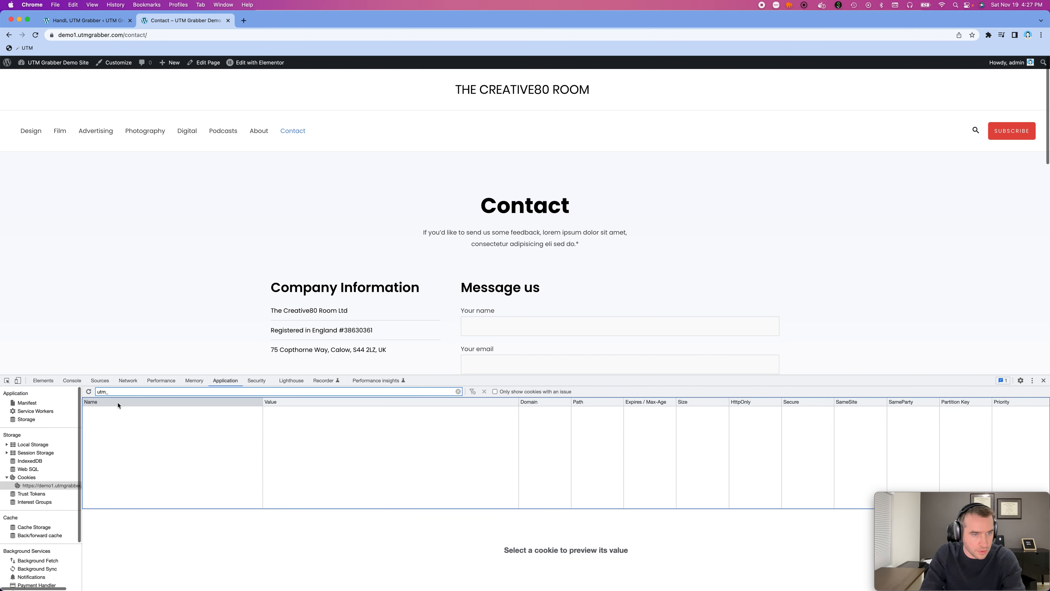
# - Filter the cookies by "organ" and delete organic_source_str and organic_source
pyautogui.doubleClick(112, 392)
pyautogui.write('organ')
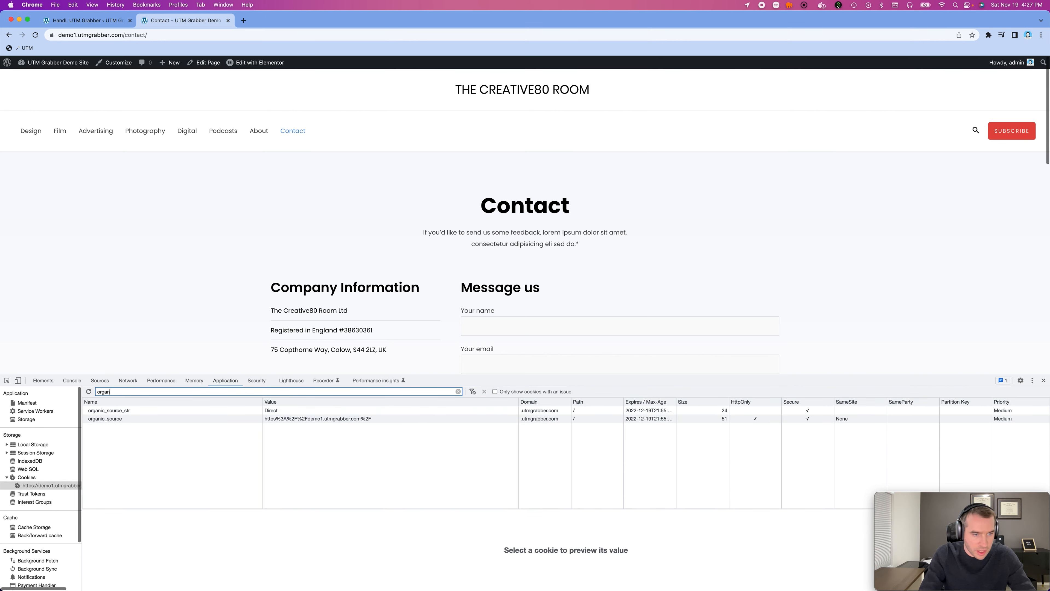
pyautogui.click(108, 411)
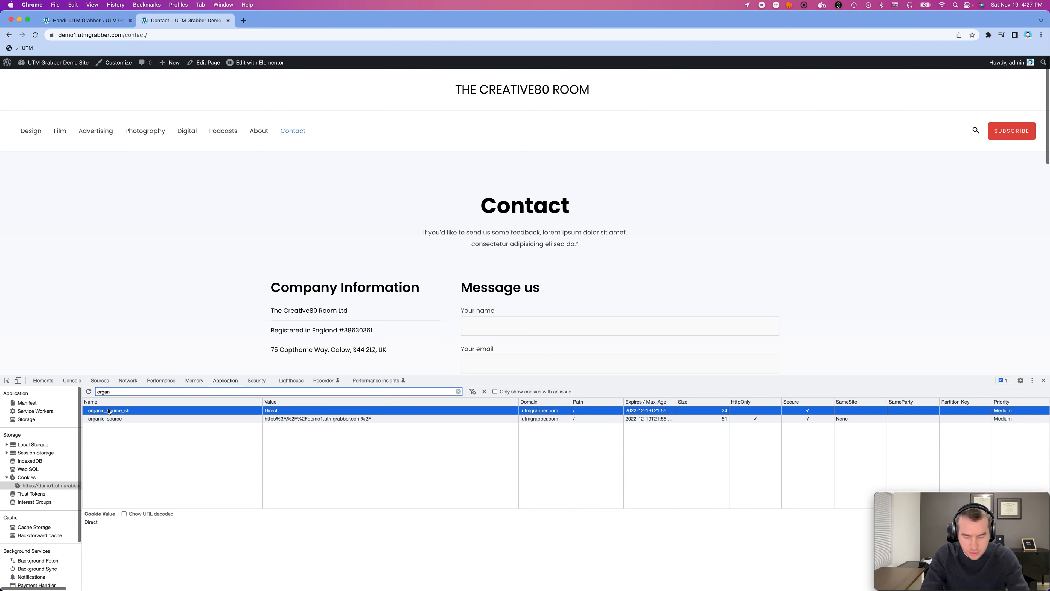
pyautogui.press('Delete')
pyautogui.press('Delete')
# - Check the site's cookies for any remaining names matching "traf"
pyautogui.doubleClick(110, 391)
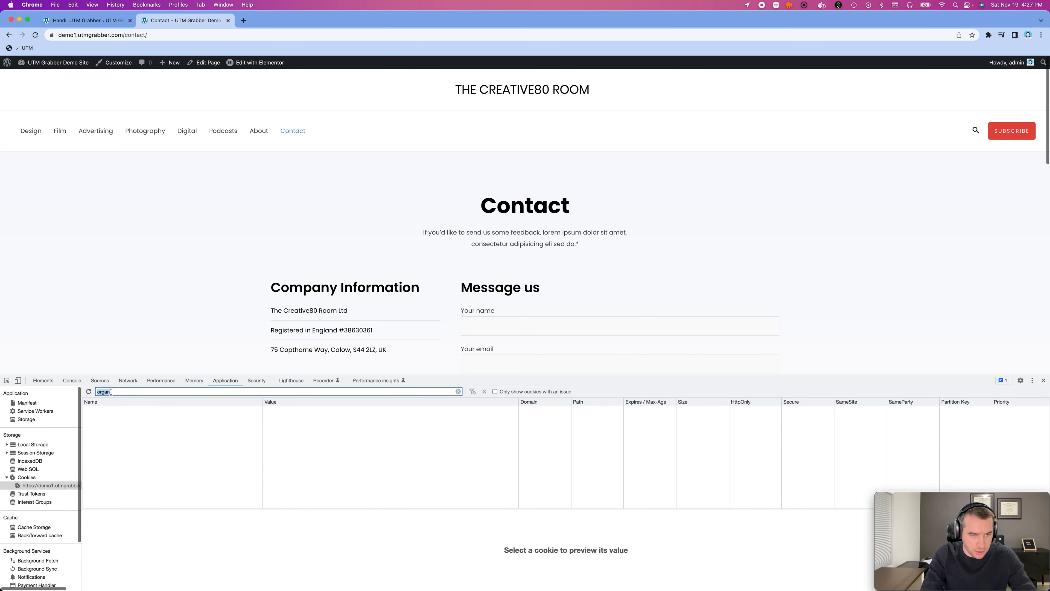
pyautogui.write('traf')
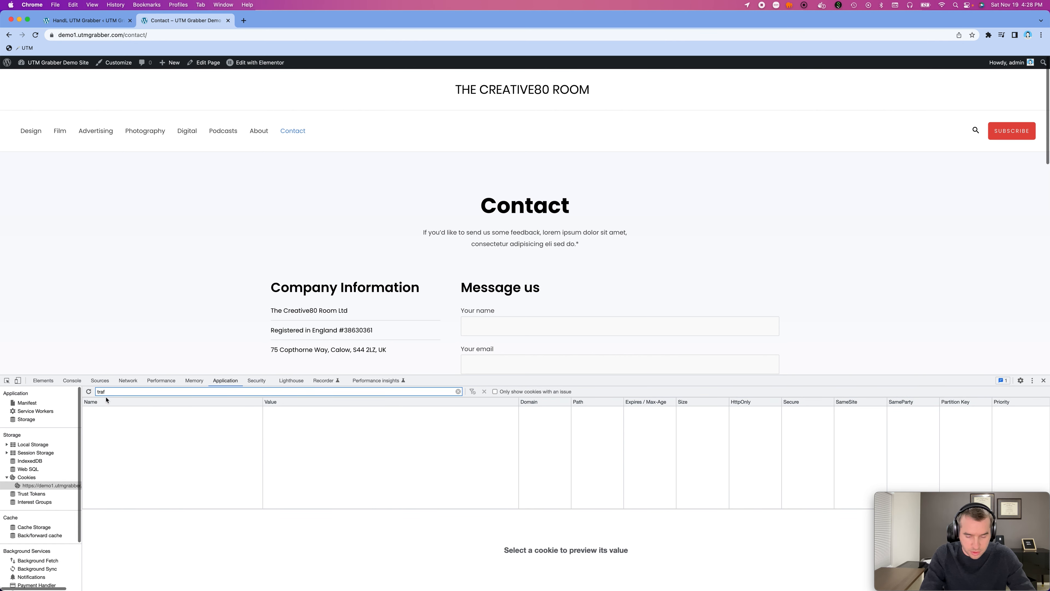
pyautogui.press('BackSpace')
pyautogui.press('BackSpace')
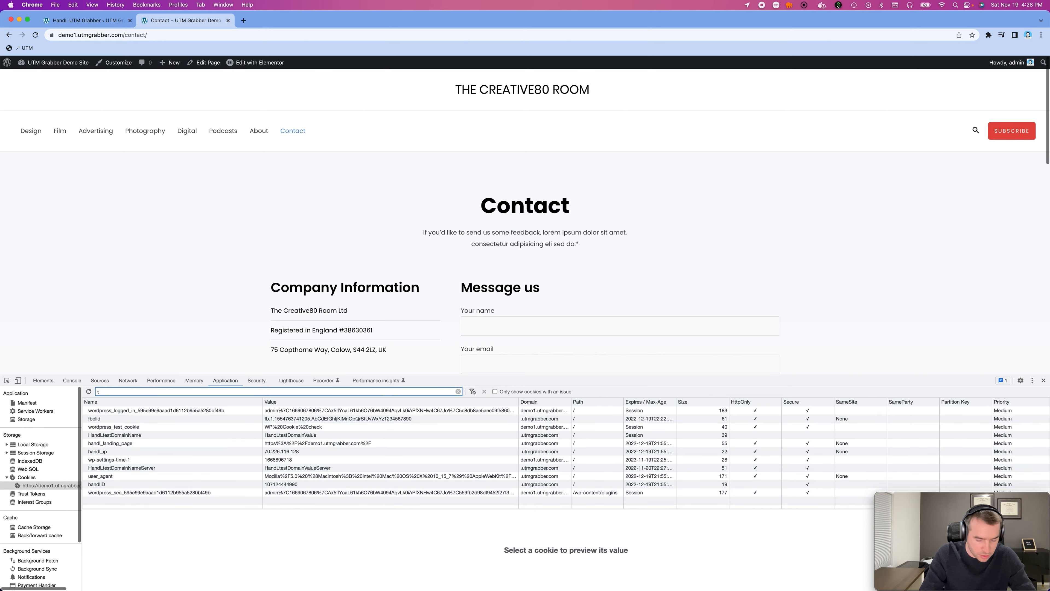
# - Filter the cookies by "hand" and delete every match, including handl_landing_page, handl_ip, handlID and the HandLtestDomainName cookies
pyautogui.press('BackSpace')
pyautogui.write('hand')
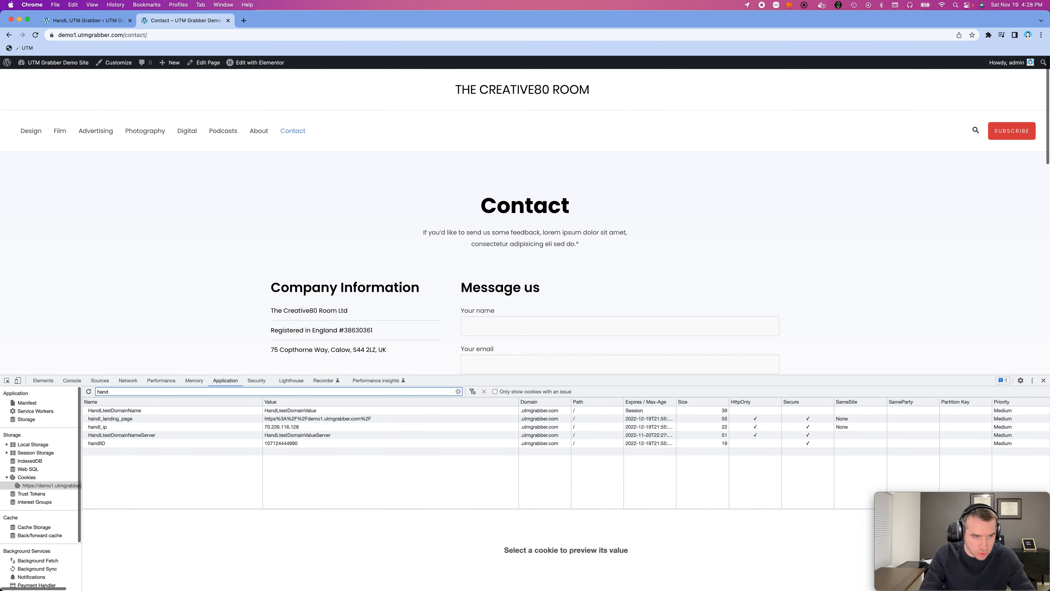
pyautogui.click(112, 419)
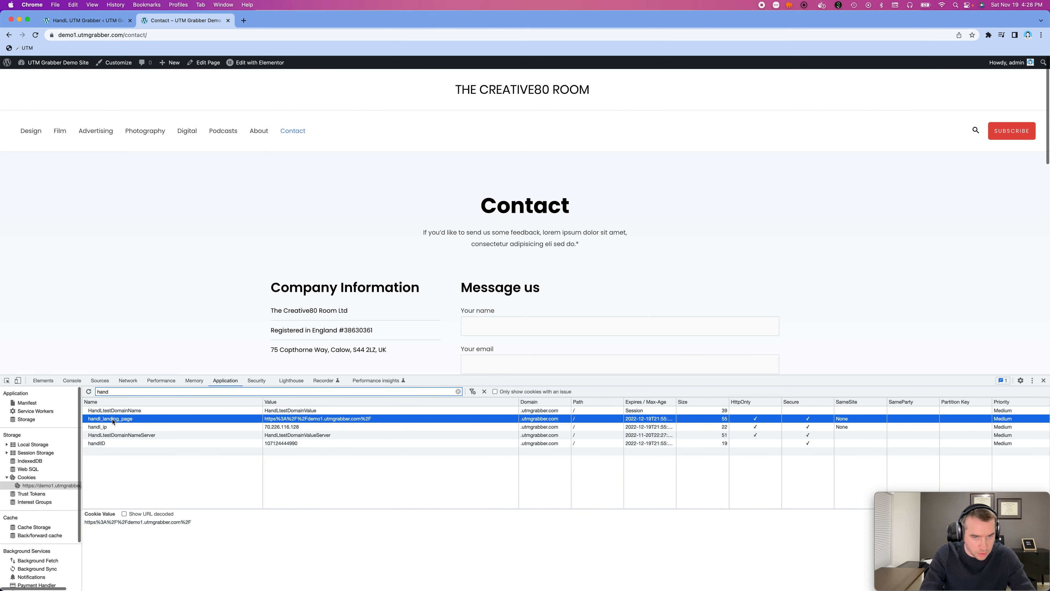
pyautogui.press('BackSpace')
pyautogui.press('BackSpace')
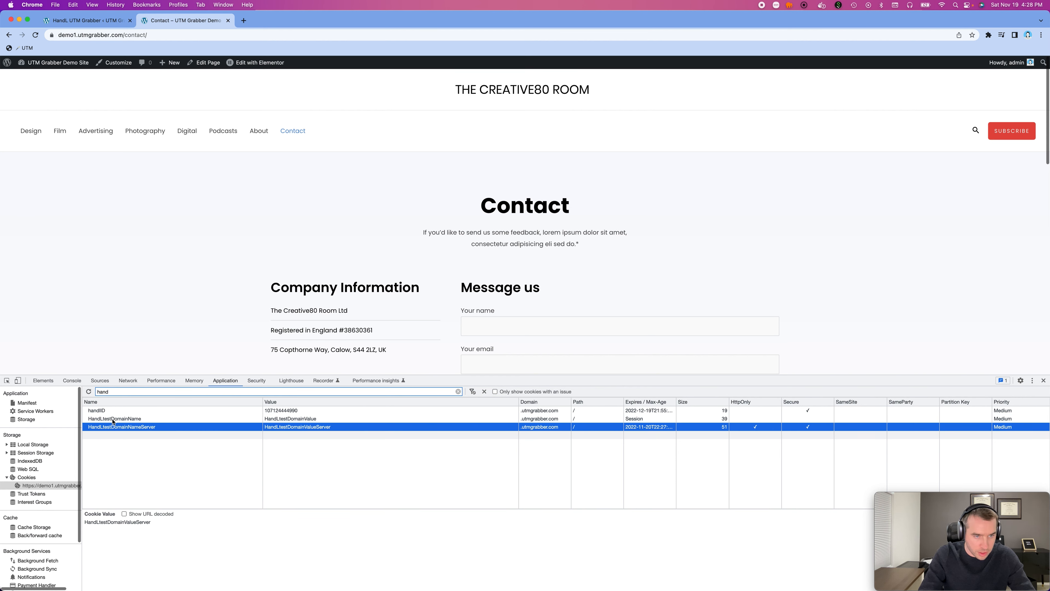
pyautogui.press('BackSpace')
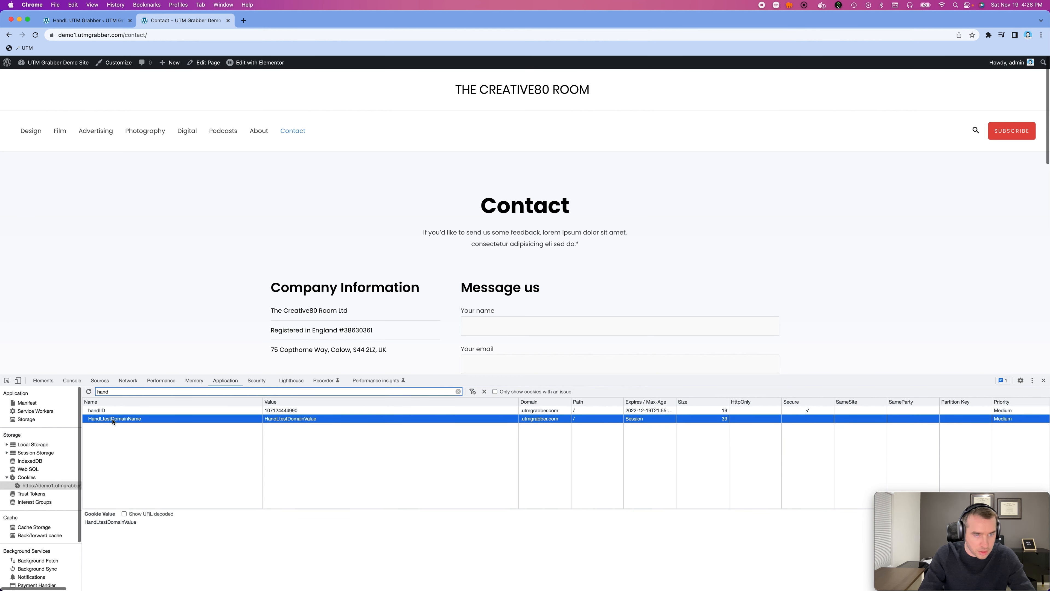
pyautogui.press('BackSpace')
pyautogui.press('BackSpace')
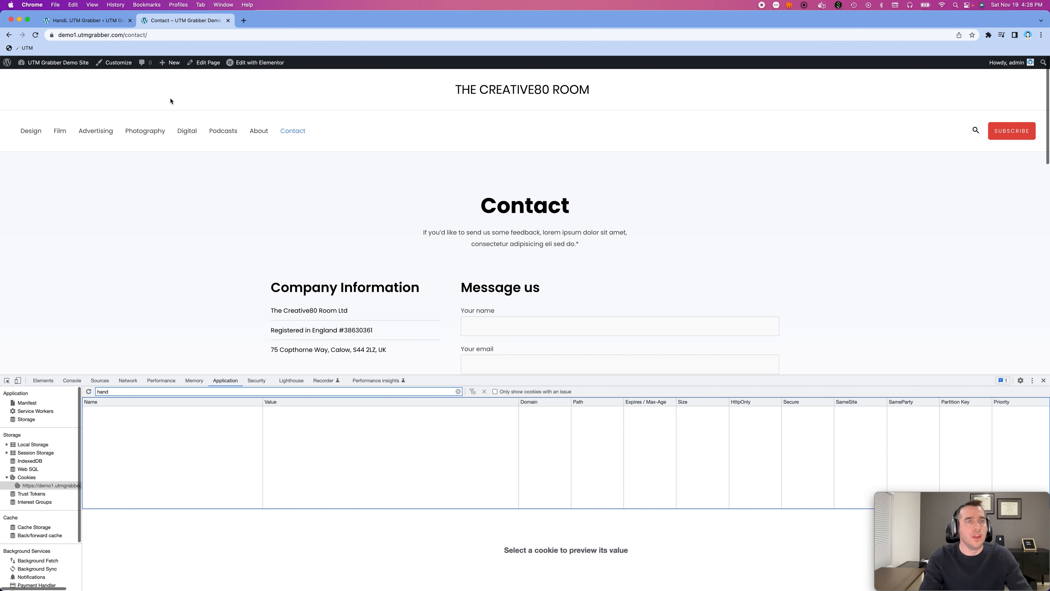
# - Load google.com in the Contact page's browser tab
pyautogui.click(206, 37)
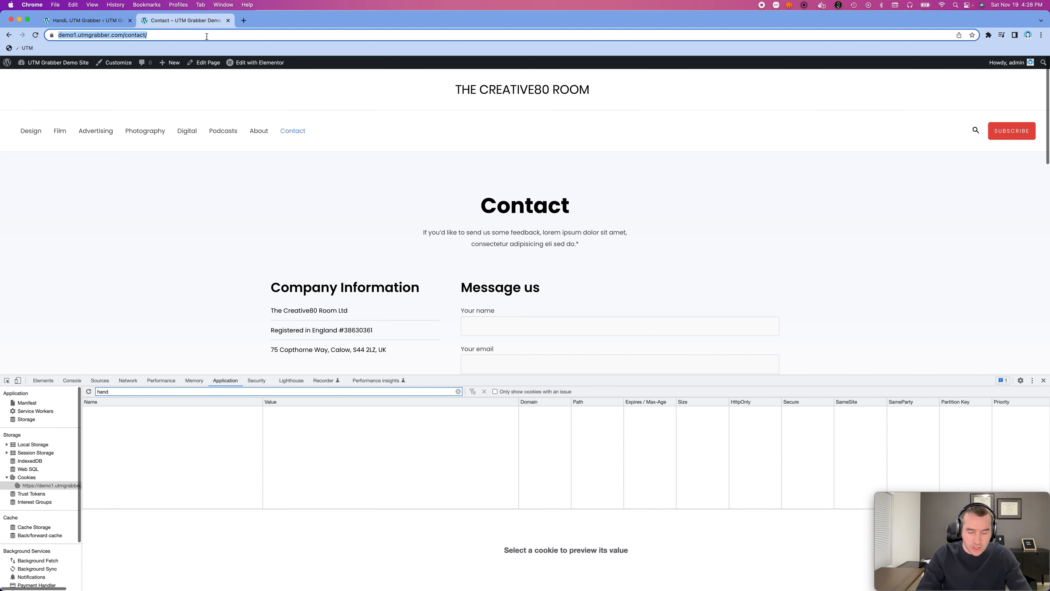
pyautogui.write('goo')
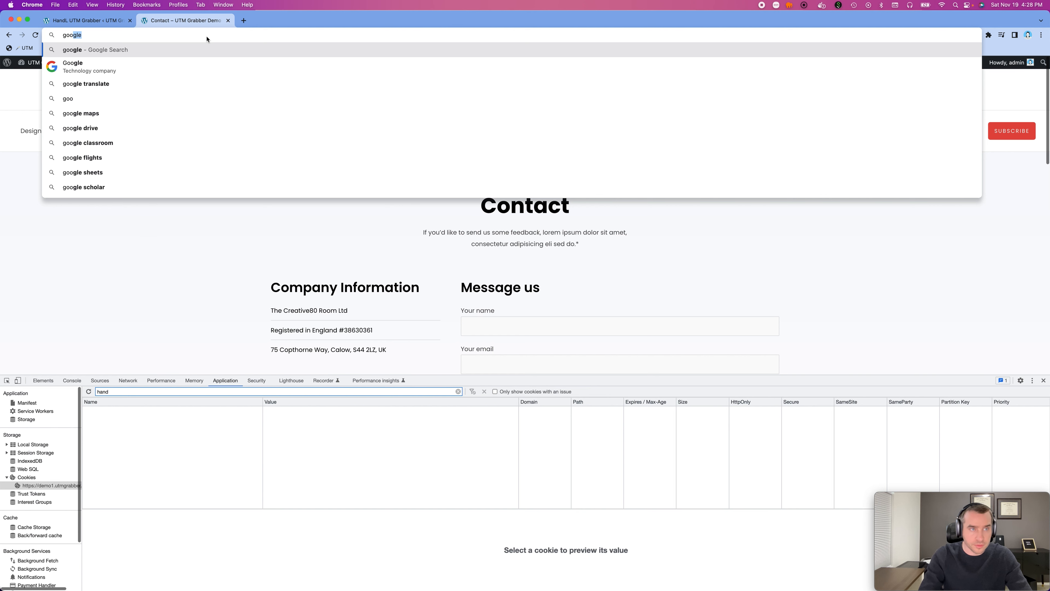
pyautogui.write('gle.com')
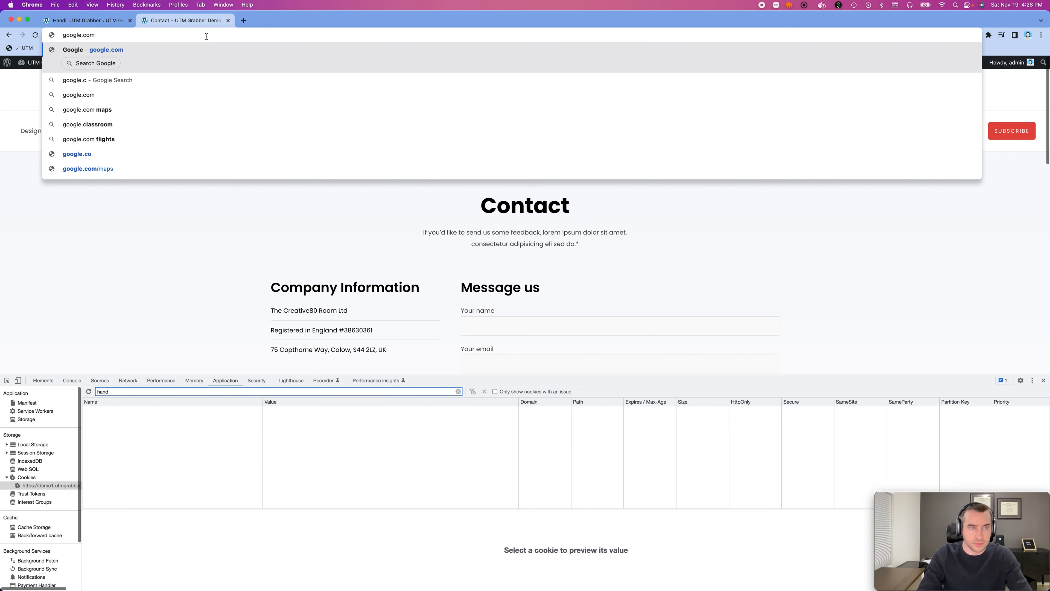
pyautogui.press('Return')
# - Search Google for "site:demo1.utmgrabber.com", dismiss the location request and open the UTM Grabber Demo Site result
pyautogui.click(437, 188)
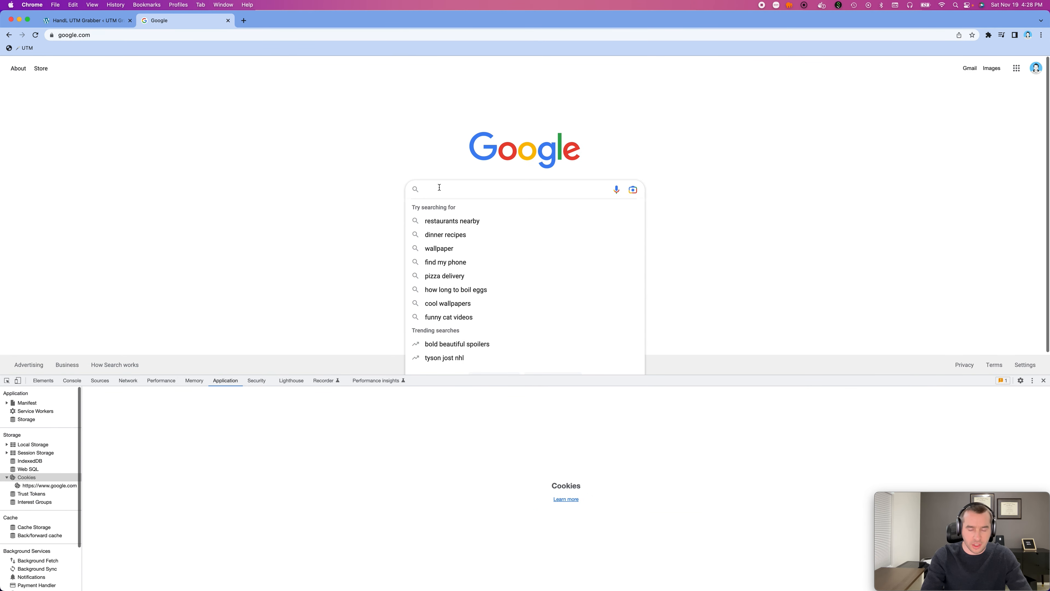
pyautogui.write('siet')
pyautogui.press('BackSpace')
pyautogui.press('BackSpace')
pyautogui.press('BackSpace')
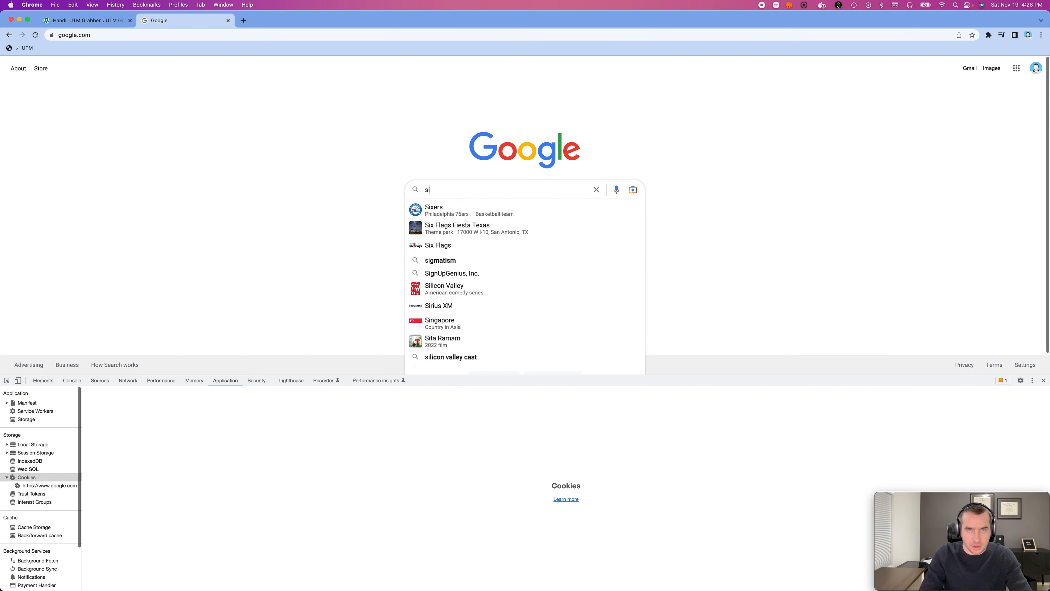
pyautogui.write('te')
pyautogui.press('BackSpace')
pyautogui.press('BackSpace')
pyautogui.write('ite:demo1.')
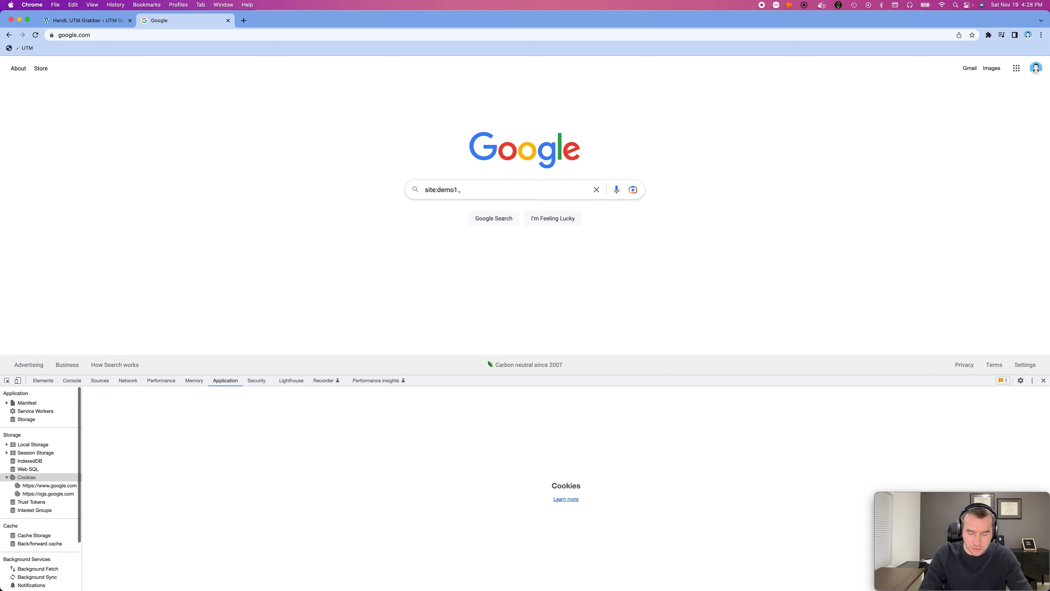
pyautogui.write('utmgrabber.com')
pyautogui.press('Return')
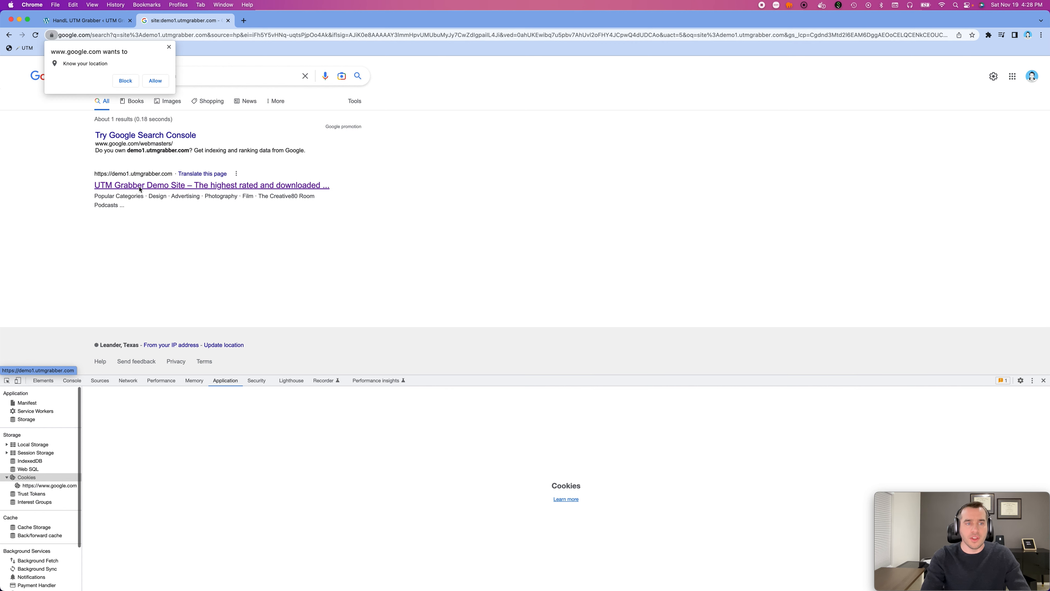
pyautogui.click(168, 47)
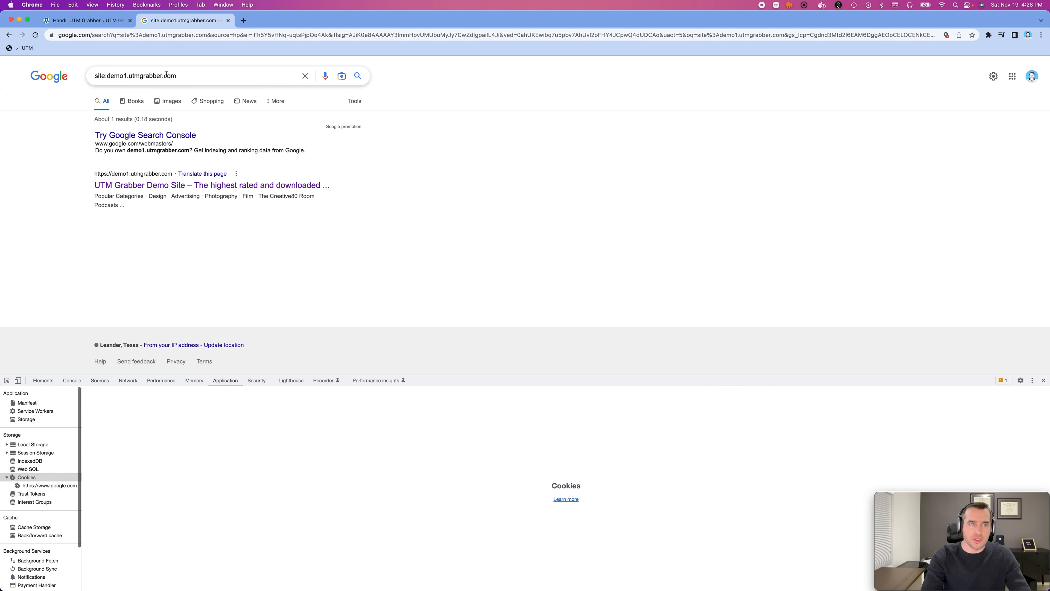
pyautogui.click(158, 186)
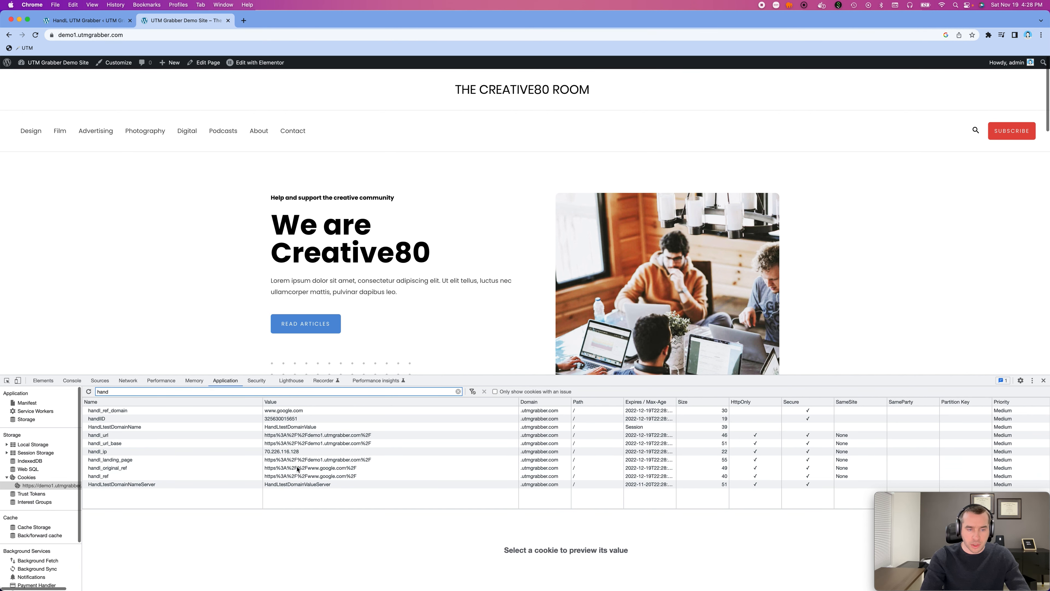
# - Filter the site's cookies by "orga" to check the organic source values, and close the developer tools
pyautogui.doubleClick(117, 393)
pyautogui.write('o')
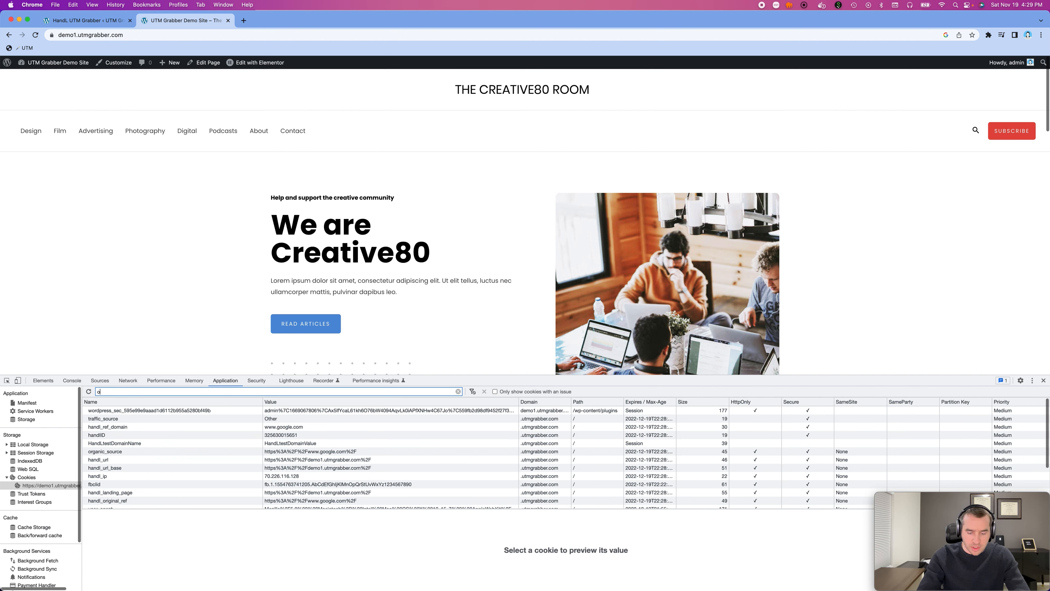
pyautogui.write('rga')
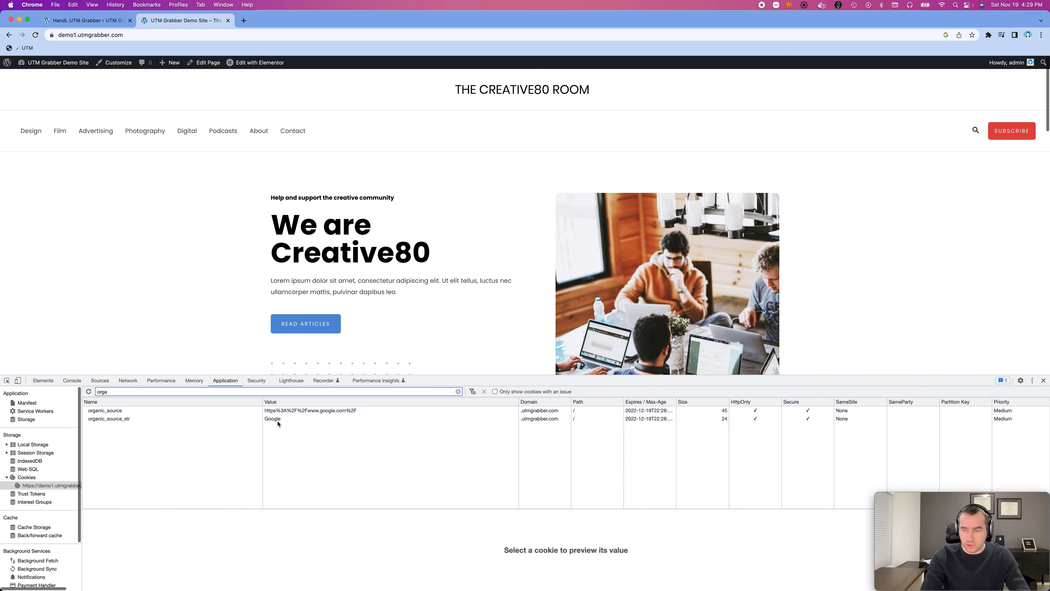
pyautogui.click(1043, 379)
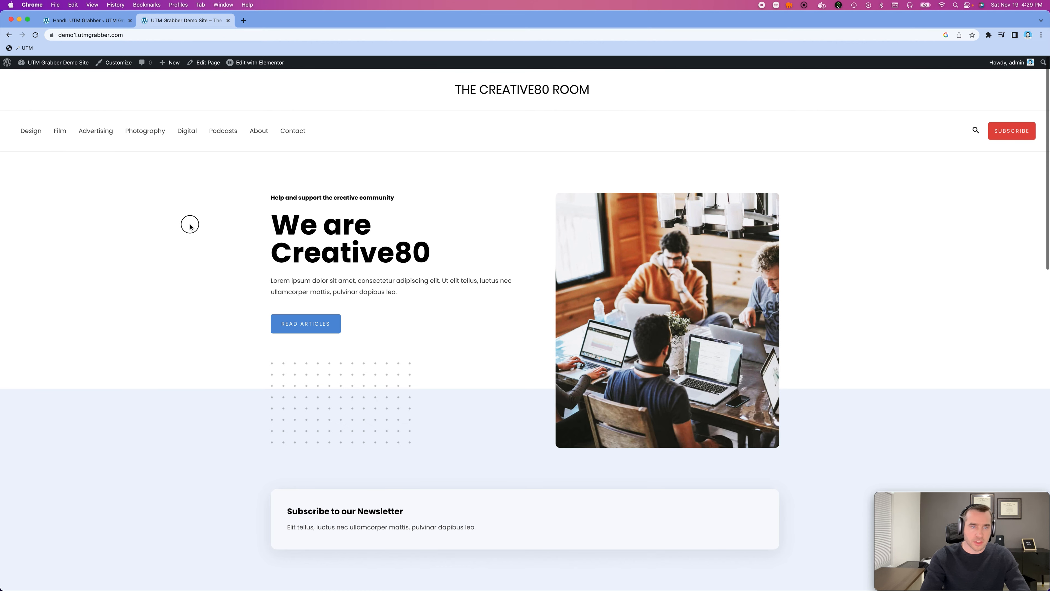
# - Browse to the Advertising category page of the demo site, and from there open the Contact page
pyautogui.click(160, 135)
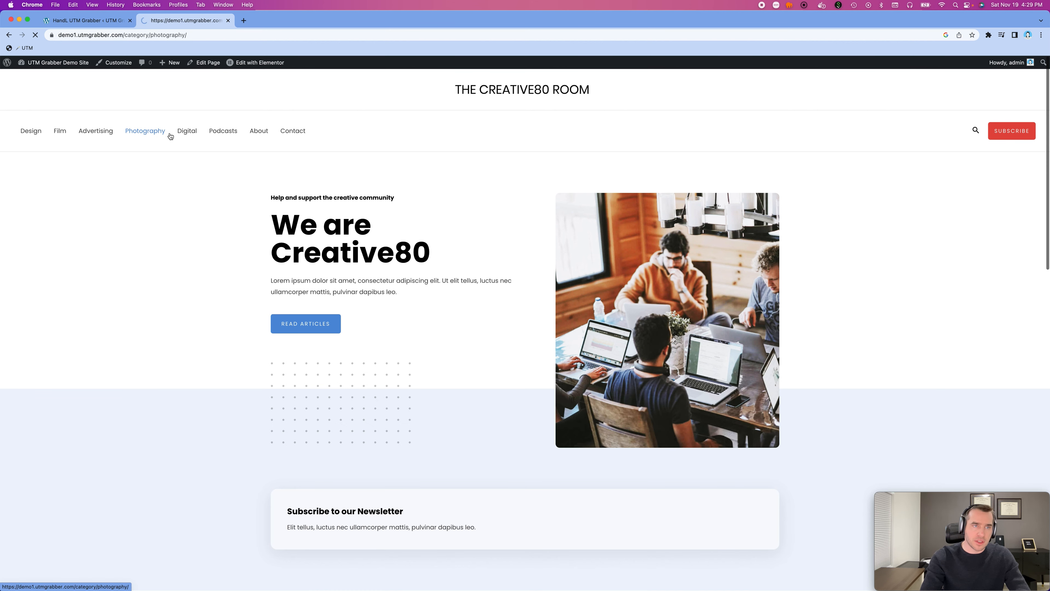
pyautogui.click(105, 137)
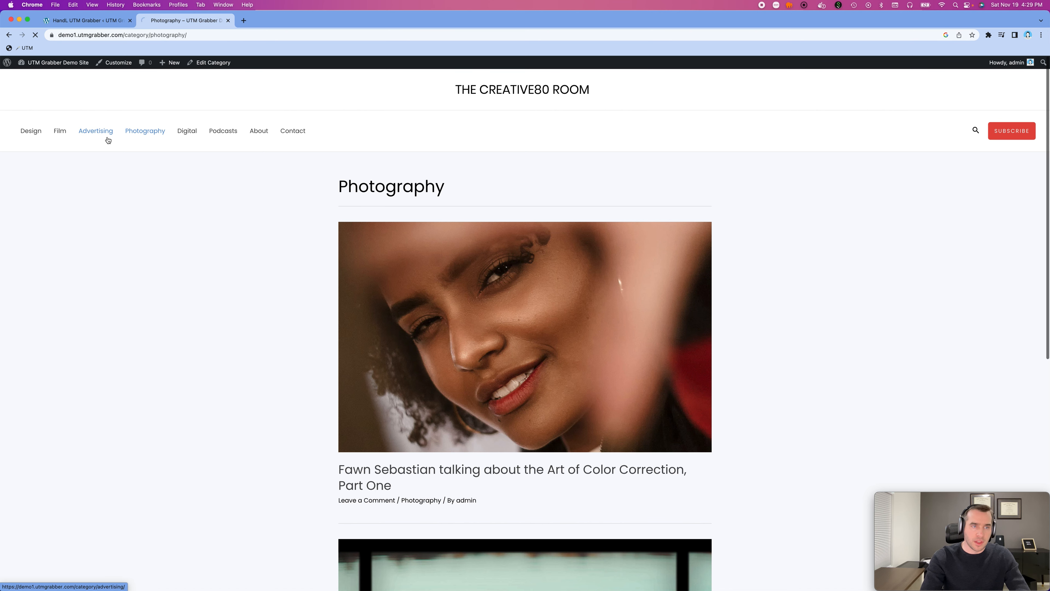
pyautogui.click(303, 136)
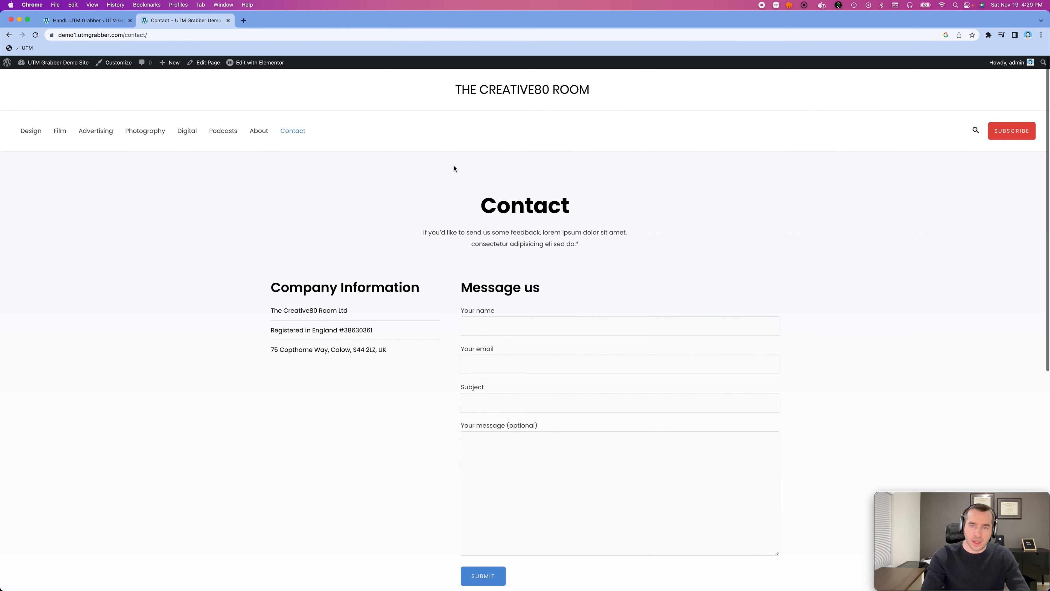
# - Fill in the contact form with a name, e-mail, subject "testin" and message "test", and submit it
pyautogui.scroll(-1, 561, 300)
pyautogui.click(561, 301)
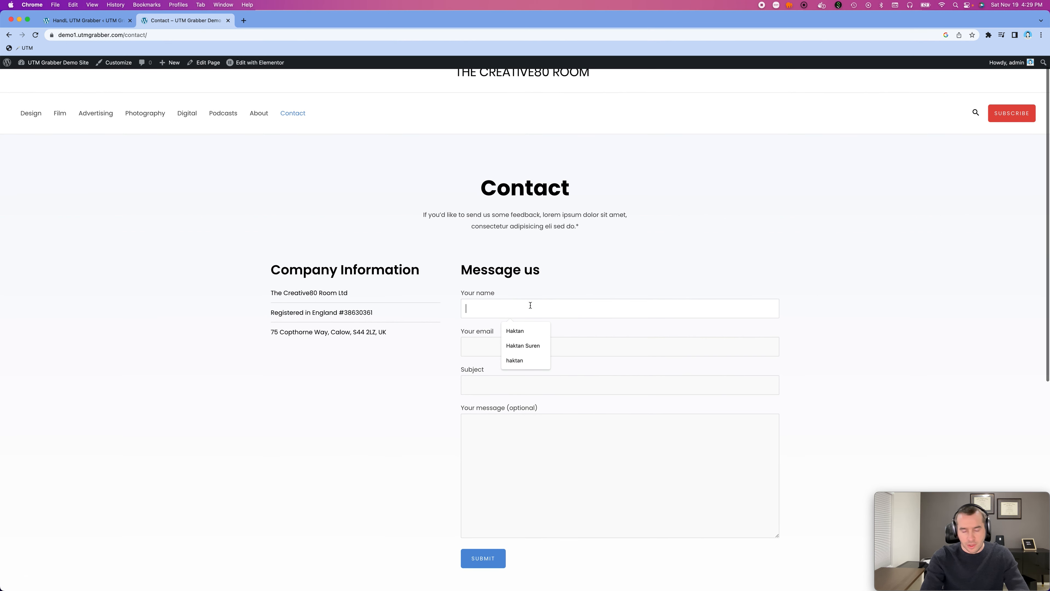
pyautogui.write('haktan')
pyautogui.press('Tab')
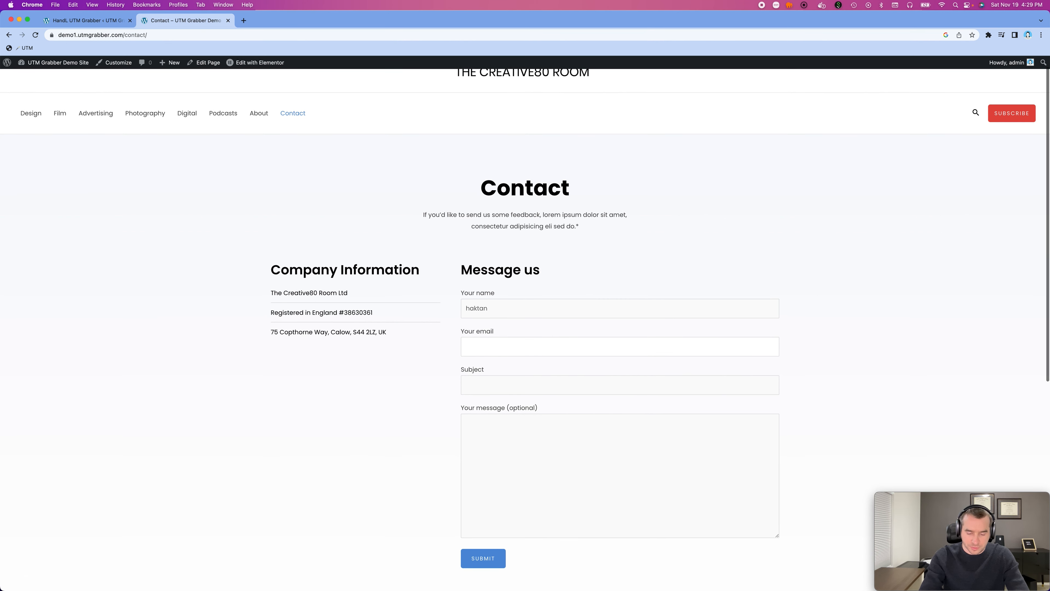
pyautogui.write('haktan')
pyautogui.press('Down')
pyautogui.press('Tab')
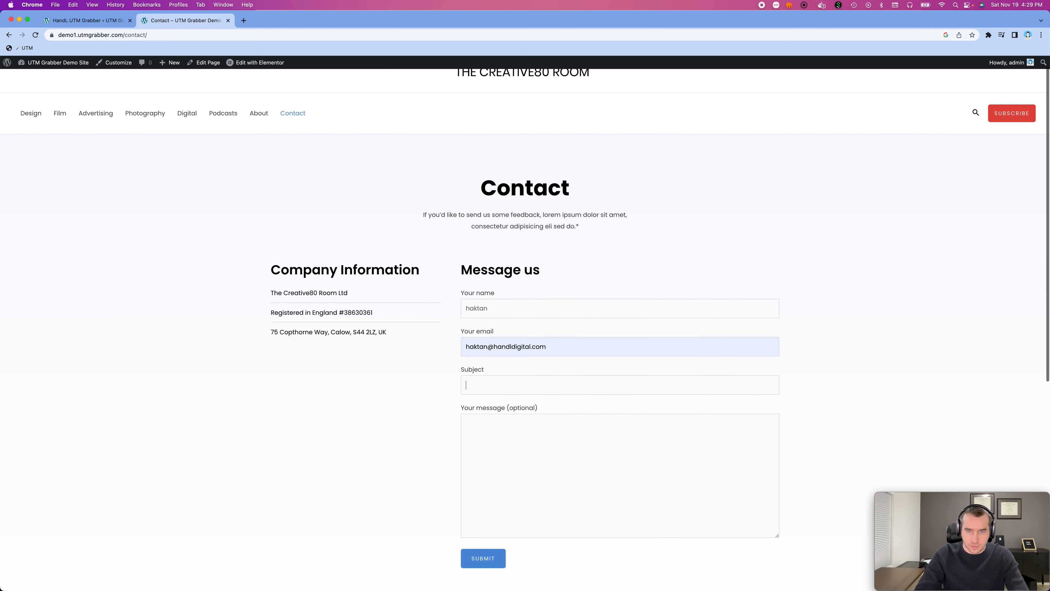
pyautogui.write('testin')
pyautogui.press('Tab')
pyautogui.write('test')
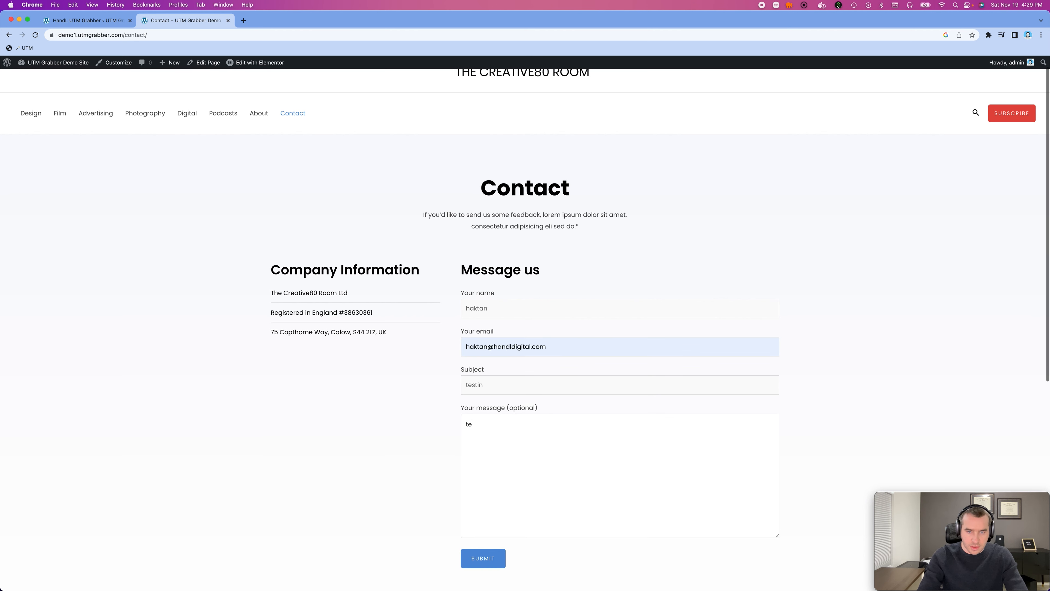
pyautogui.click(482, 553)
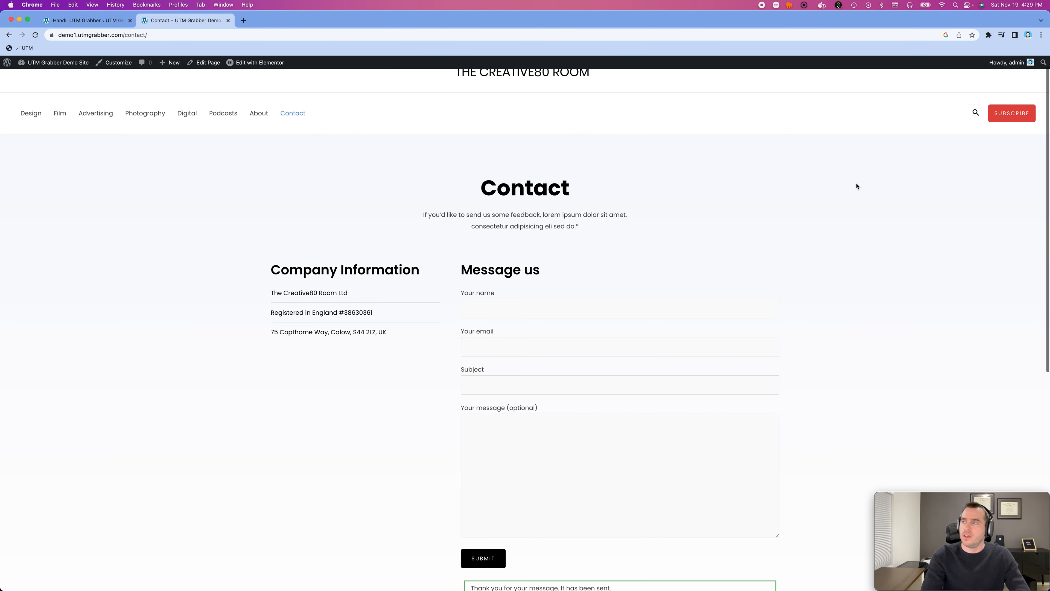
# - Open the form's notification email, examine its UTM fields and Organic Source line, and close the message
pyautogui.scroll(-2, 787, 182)
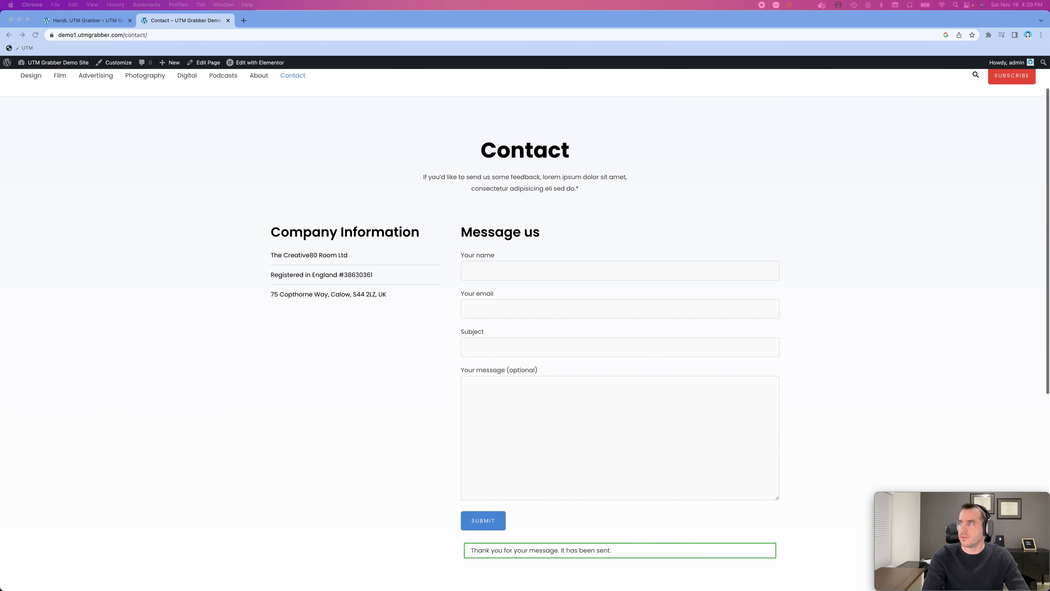
pyautogui.moveTo(744, 588); pyautogui.dragTo(492, 110)
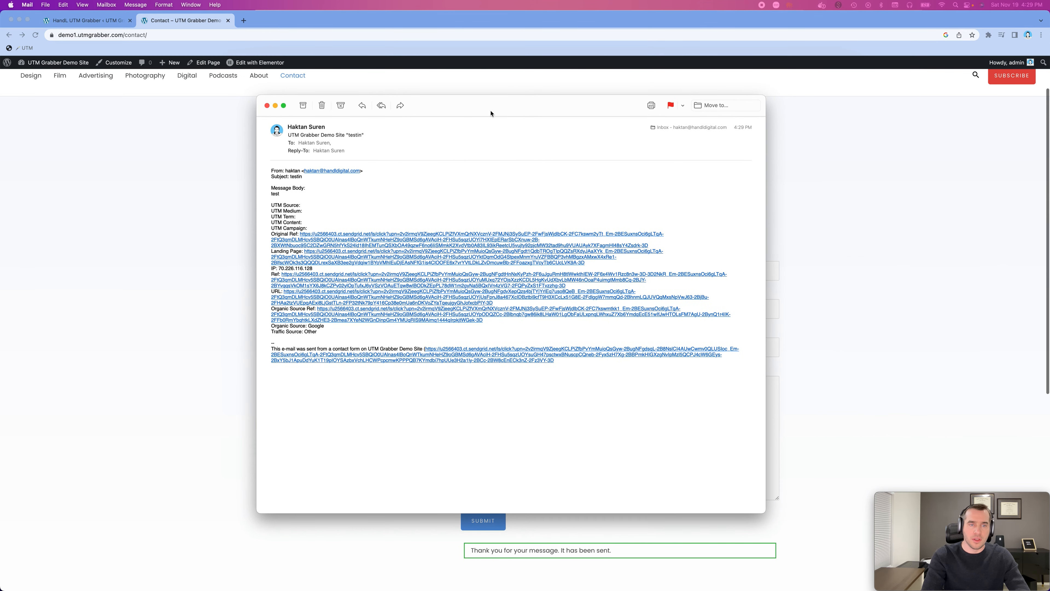
pyautogui.moveTo(269, 204); pyautogui.dragTo(311, 227)
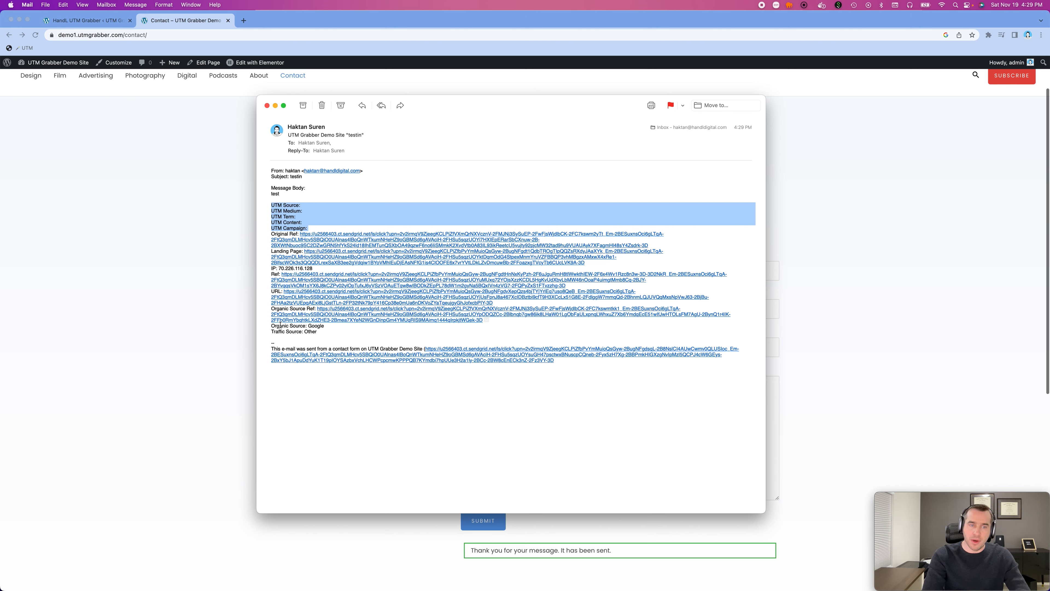
pyautogui.moveTo(272, 326); pyautogui.dragTo(324, 327)
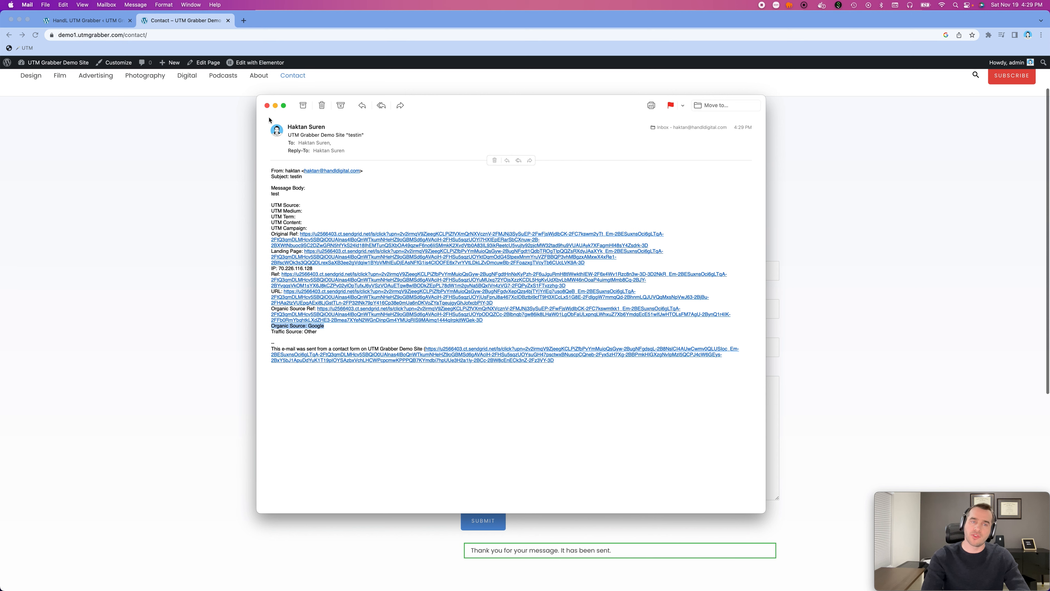
pyautogui.click(267, 105)
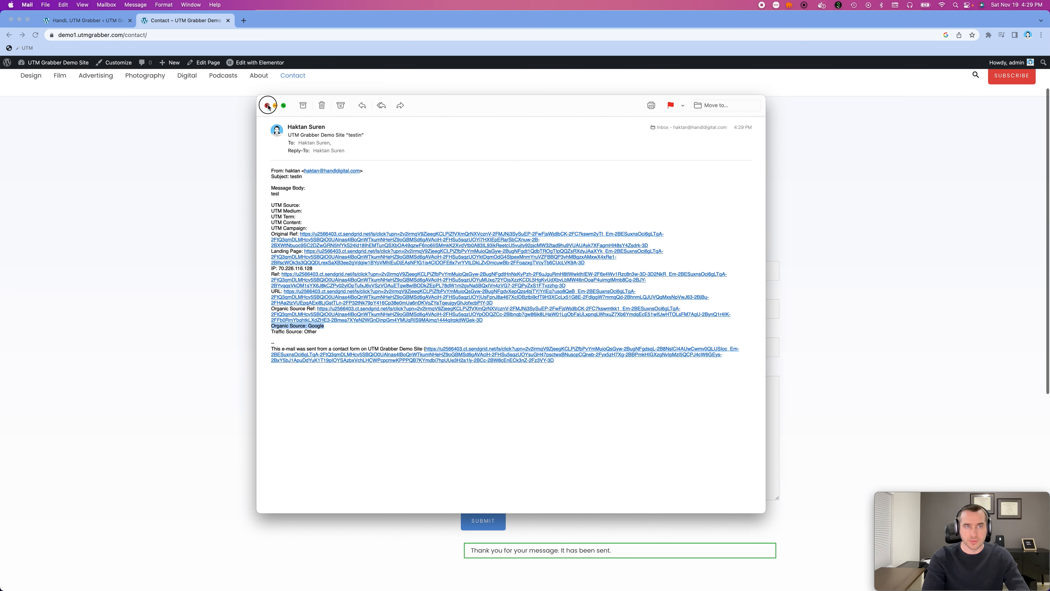
# - Load Zapier in a new browser tab and open the Untitled Zap from the Zaps list
pyautogui.click(201, 25)
pyautogui.press('super+t')
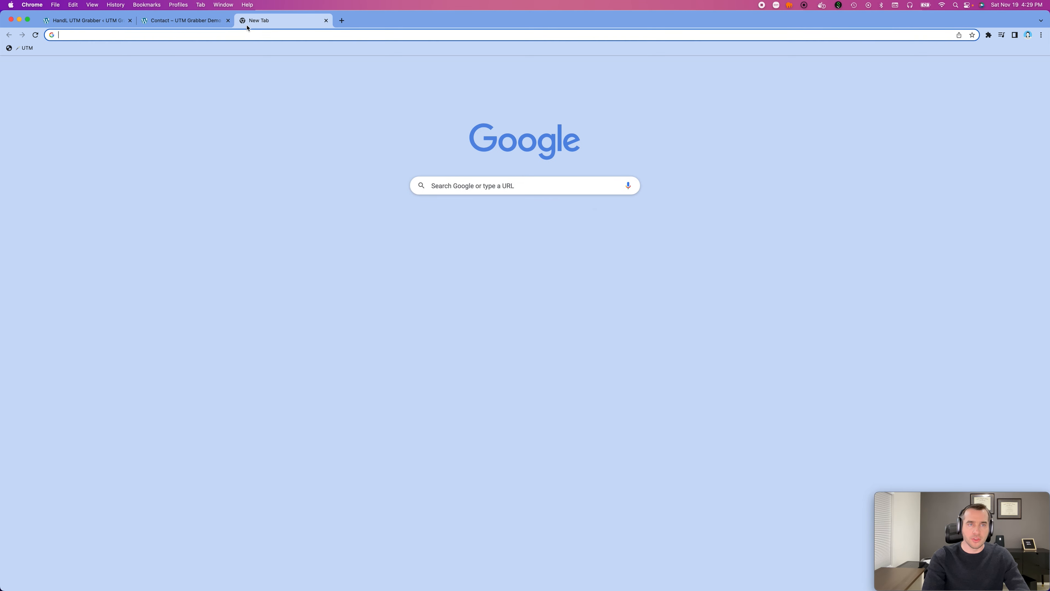
pyautogui.write('zapier')
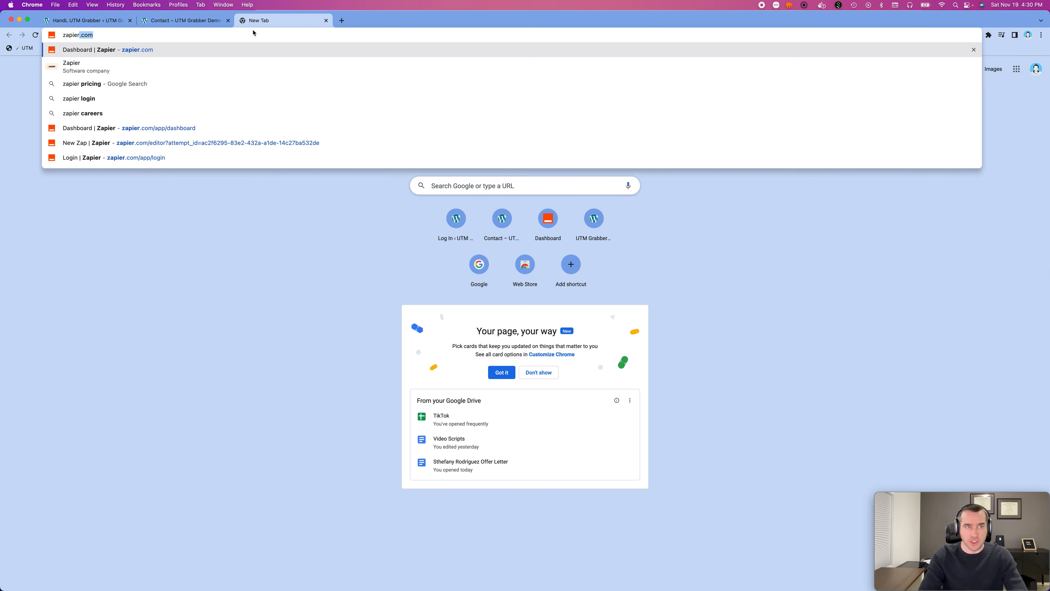
pyautogui.press('Return')
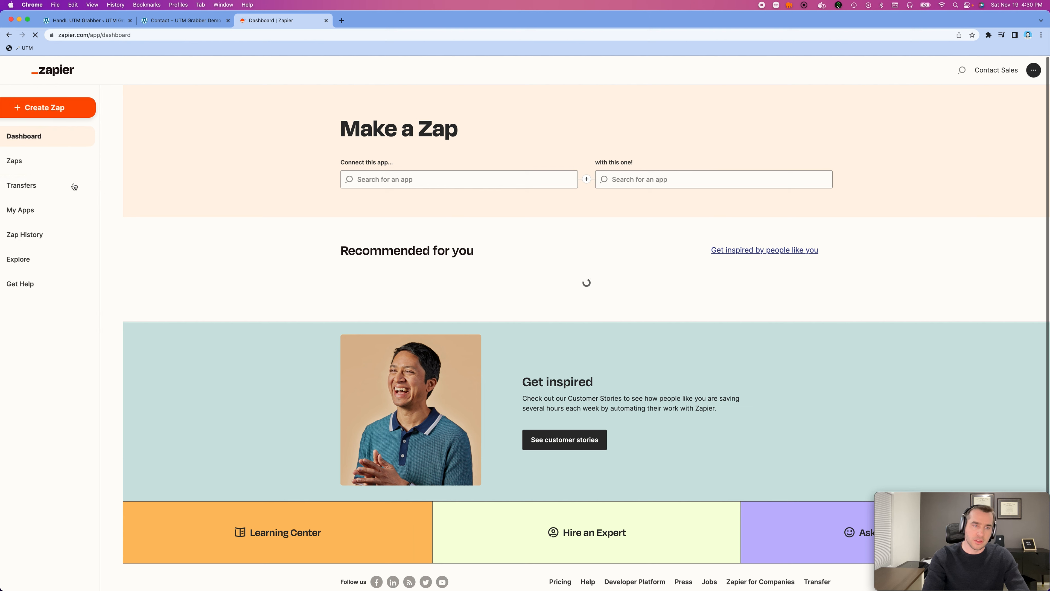
pyautogui.click(45, 158)
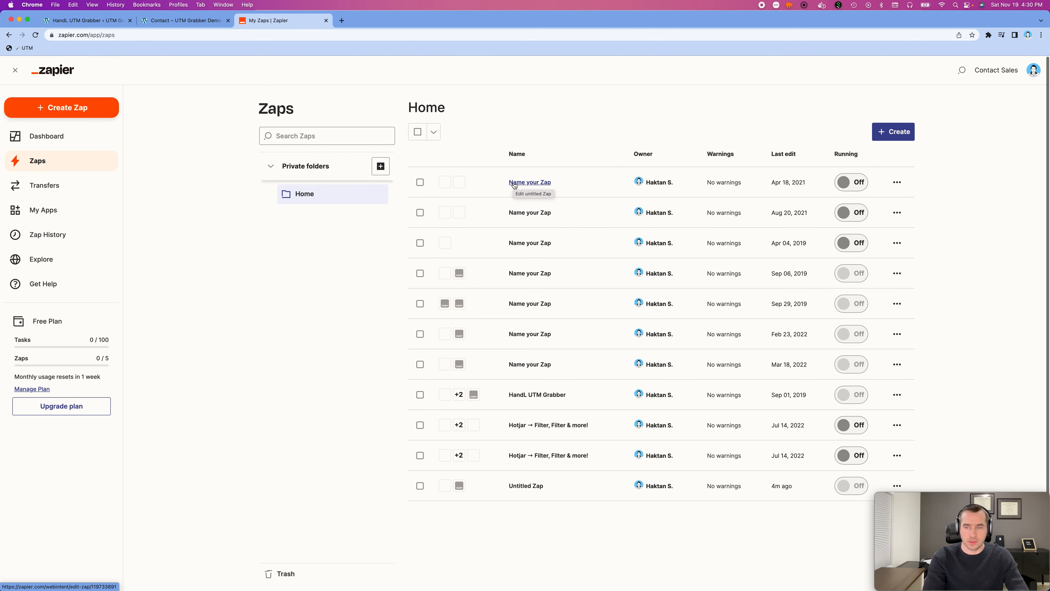
pyautogui.click(520, 487)
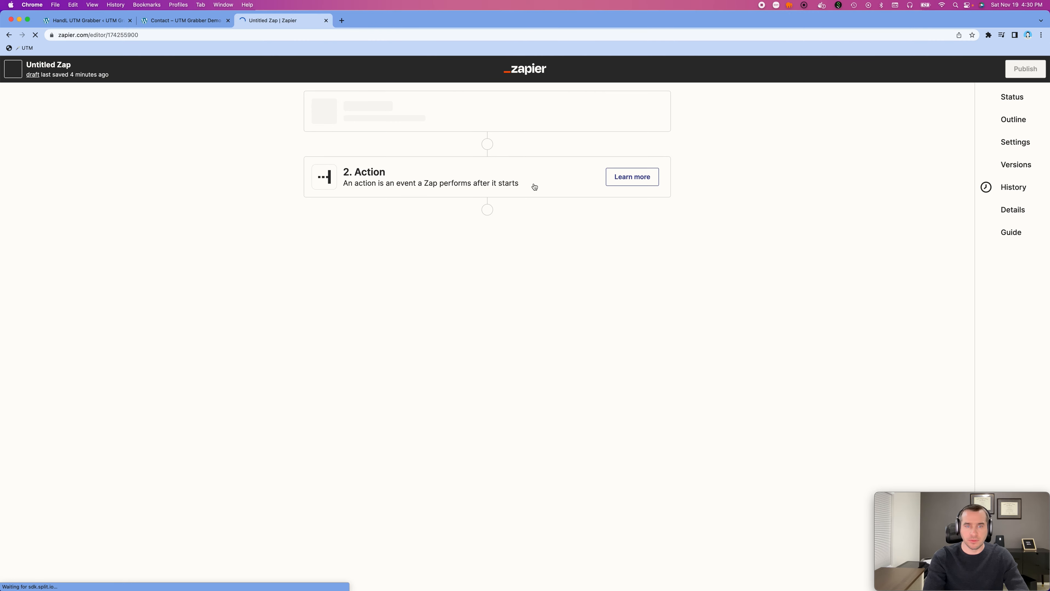
# - In the Catch Hook trigger's test section, load more requests and select request B
pyautogui.click(434, 127)
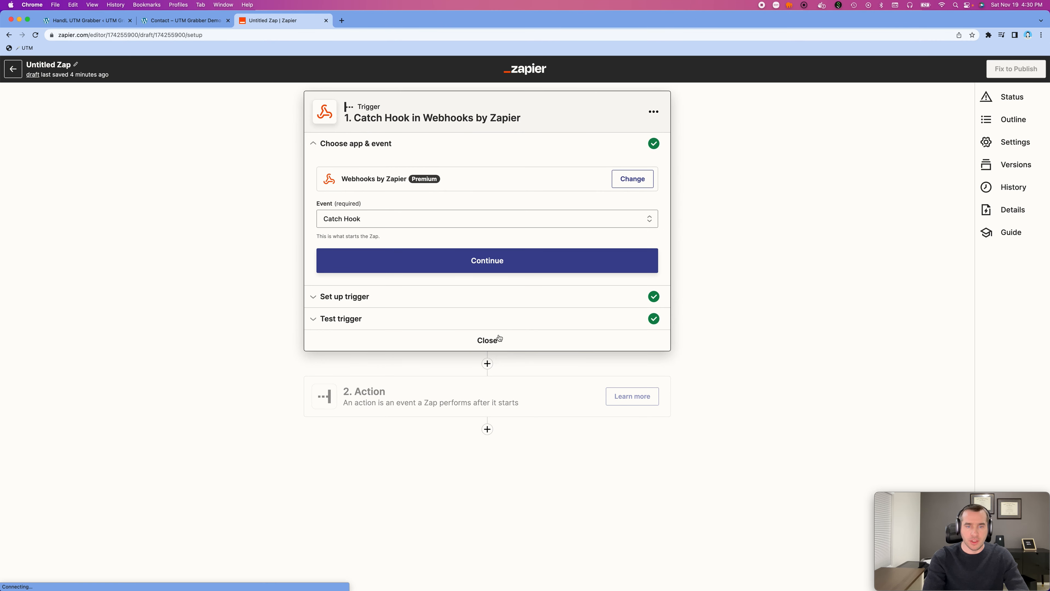
pyautogui.click(385, 323)
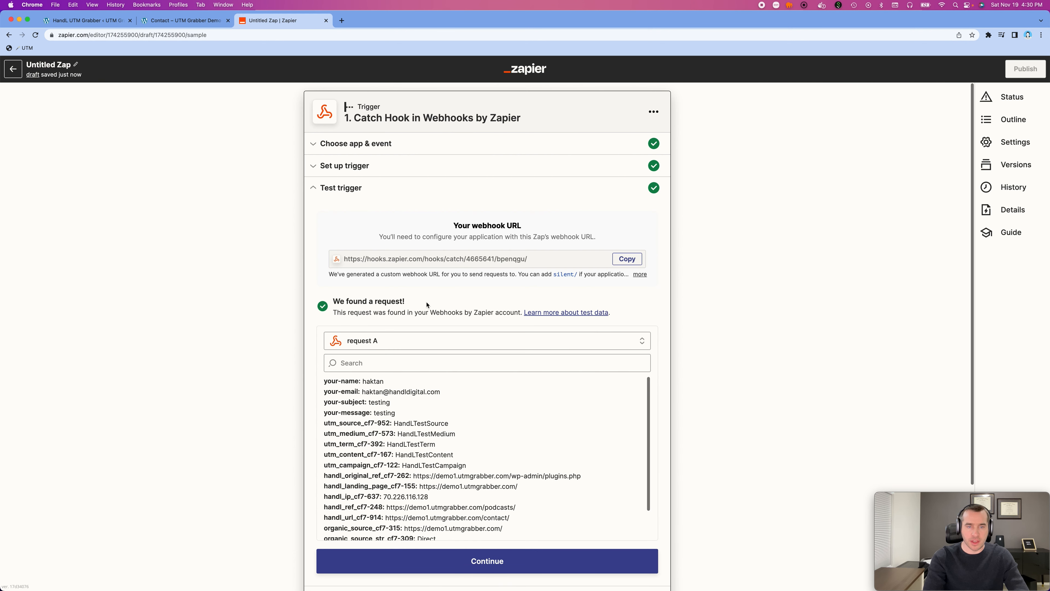
pyautogui.click(433, 346)
pyautogui.click(466, 419)
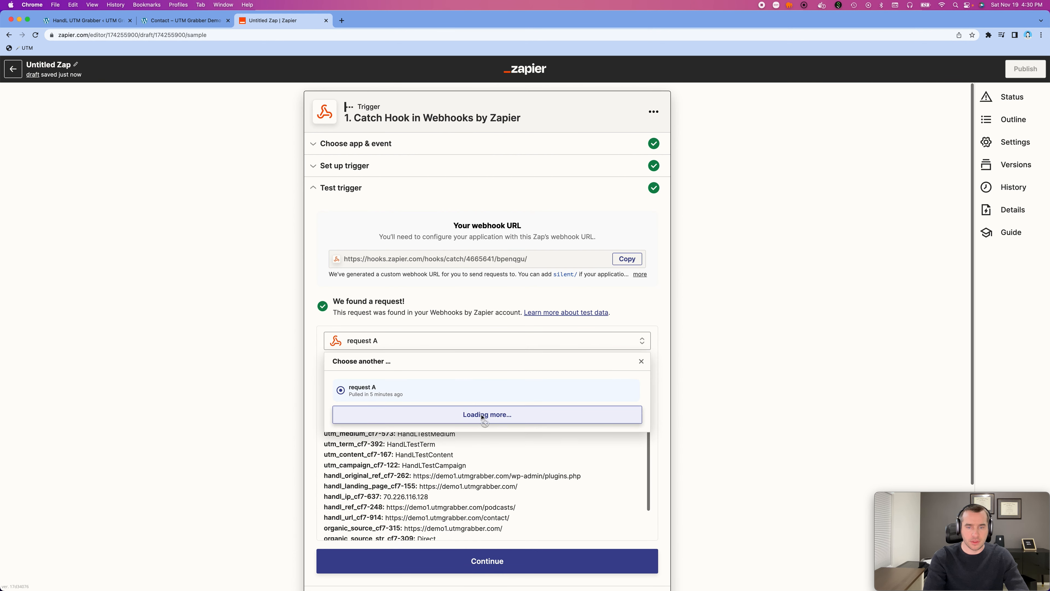
pyautogui.click(366, 393)
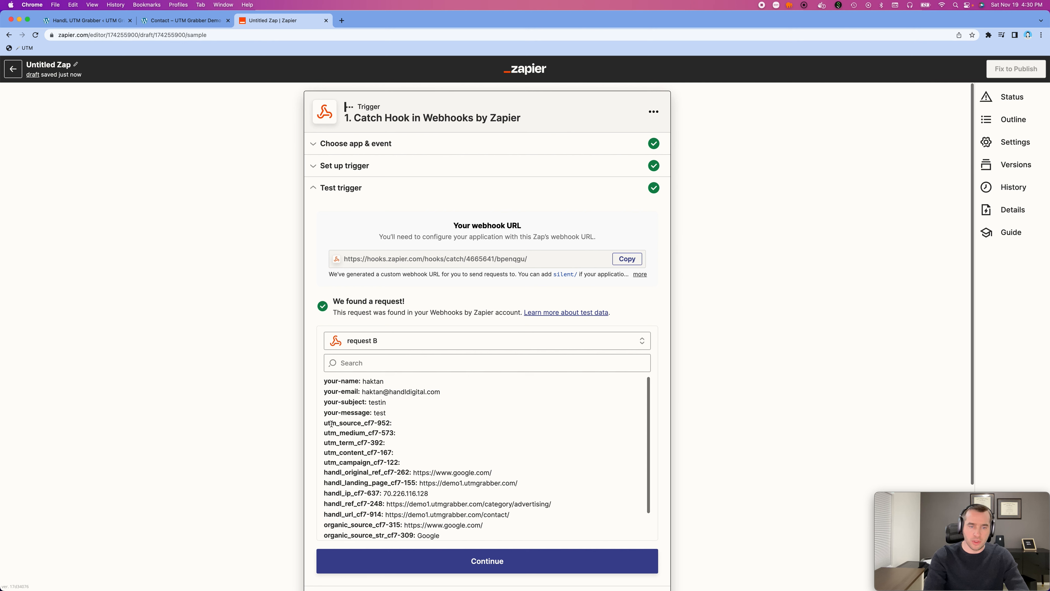
# - Examine the UTM and organic source fields in request B, and close the Zapier tab
pyautogui.moveTo(331, 423); pyautogui.dragTo(453, 472)
pyautogui.scroll(-1, 453, 472)
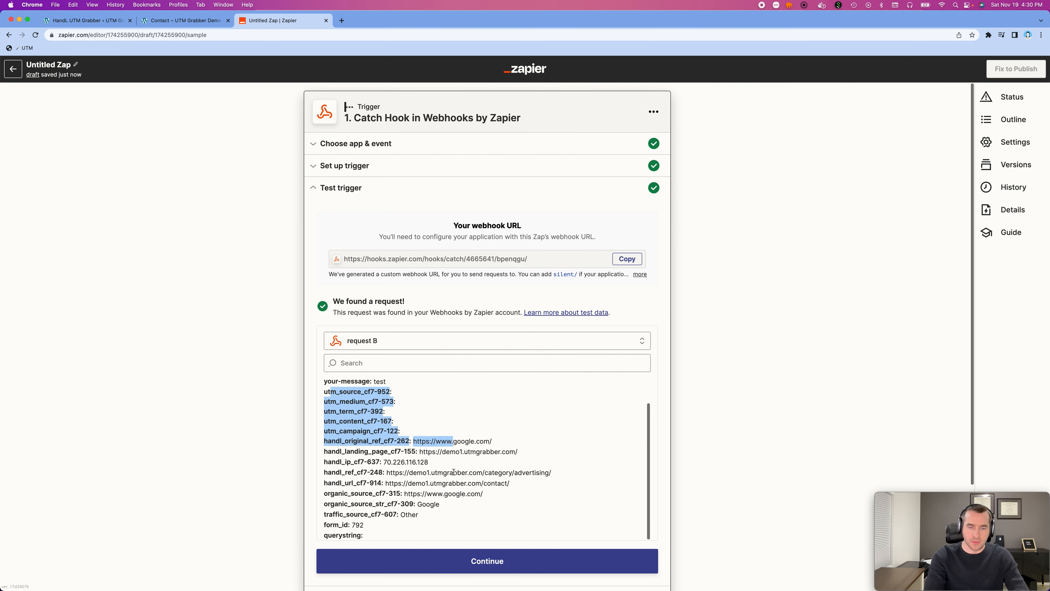
pyautogui.tripleClick(448, 492)
pyautogui.moveTo(450, 504); pyautogui.dragTo(322, 493)
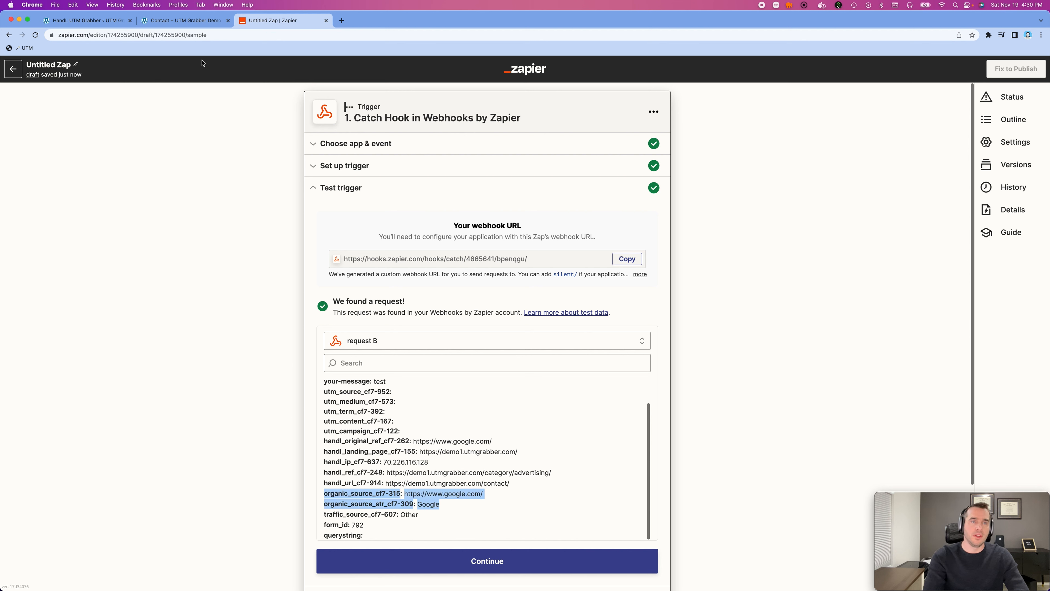
pyautogui.click(326, 21)
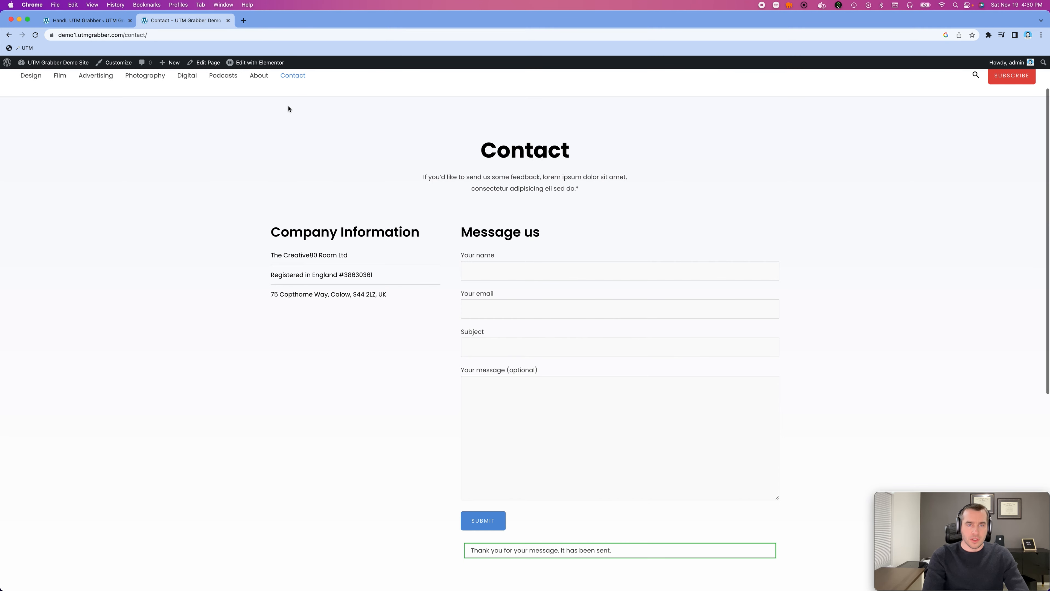
# - Reload the Contact page and display the site's stored cookies in the developer tools
pyautogui.scroll(-3, 214, 158)
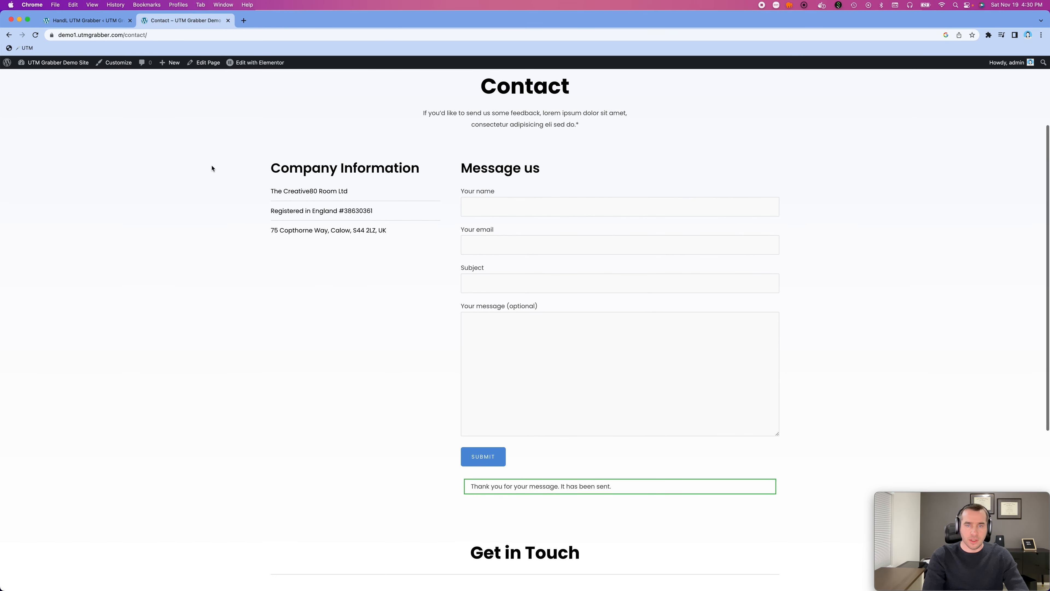
pyautogui.press('super+r')
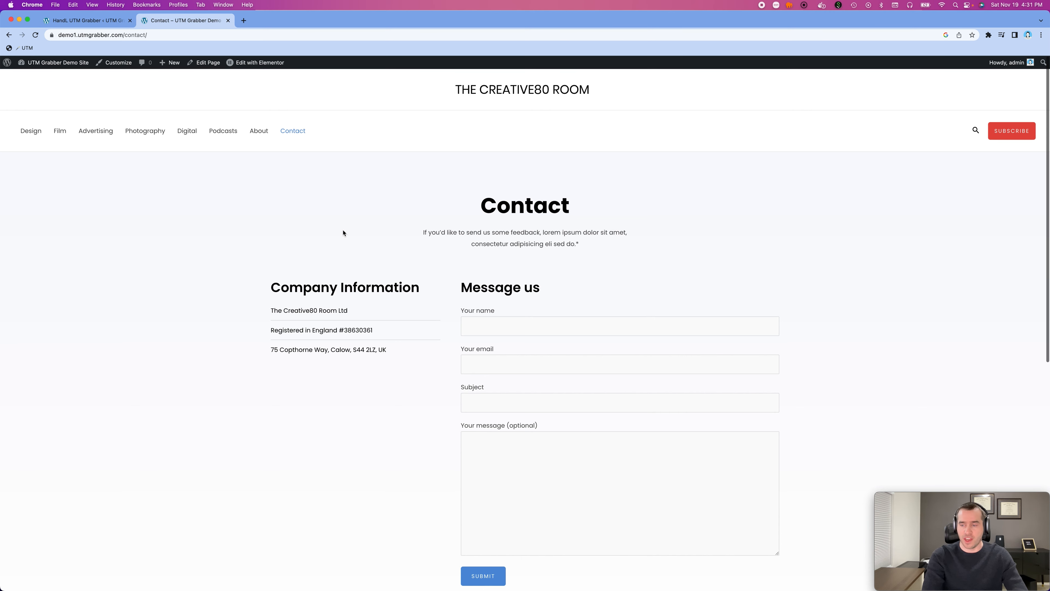
pyautogui.rightClick(289, 207)
pyautogui.click(305, 339)
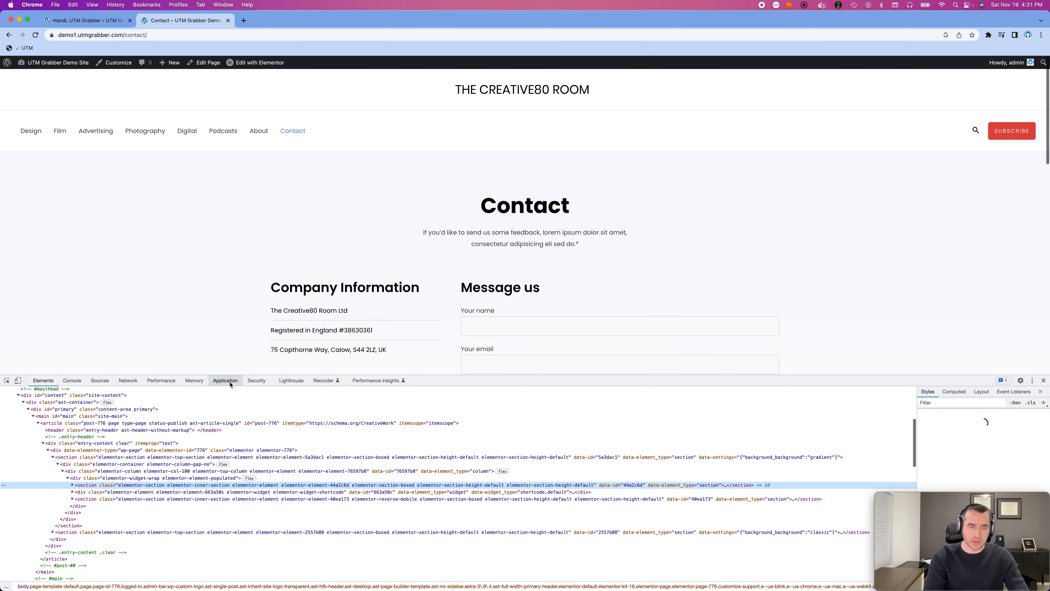
pyautogui.click(194, 380)
pyautogui.click(225, 380)
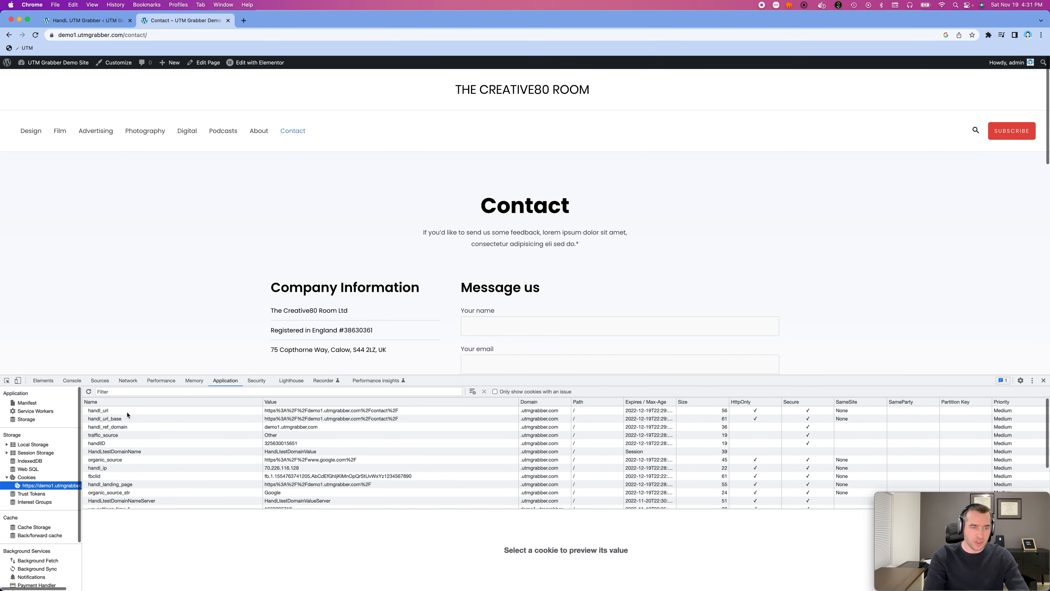
# - Delete the handl_url cookie and filter the remaining cookies by "utm_"
pyautogui.click(127, 413)
pyautogui.press('Delete')
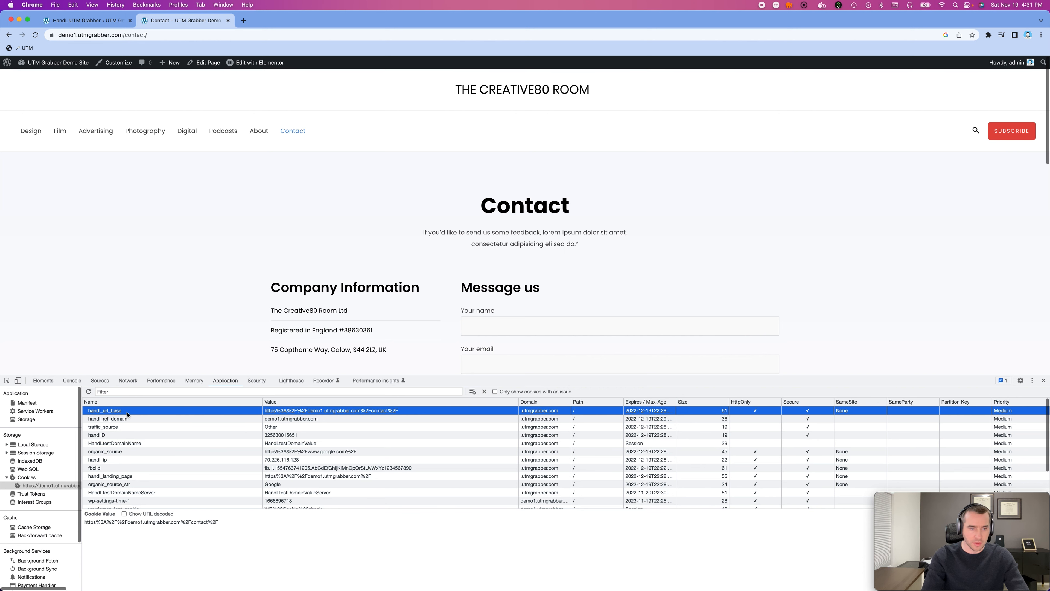
pyautogui.click(124, 391)
pyautogui.write('ut')
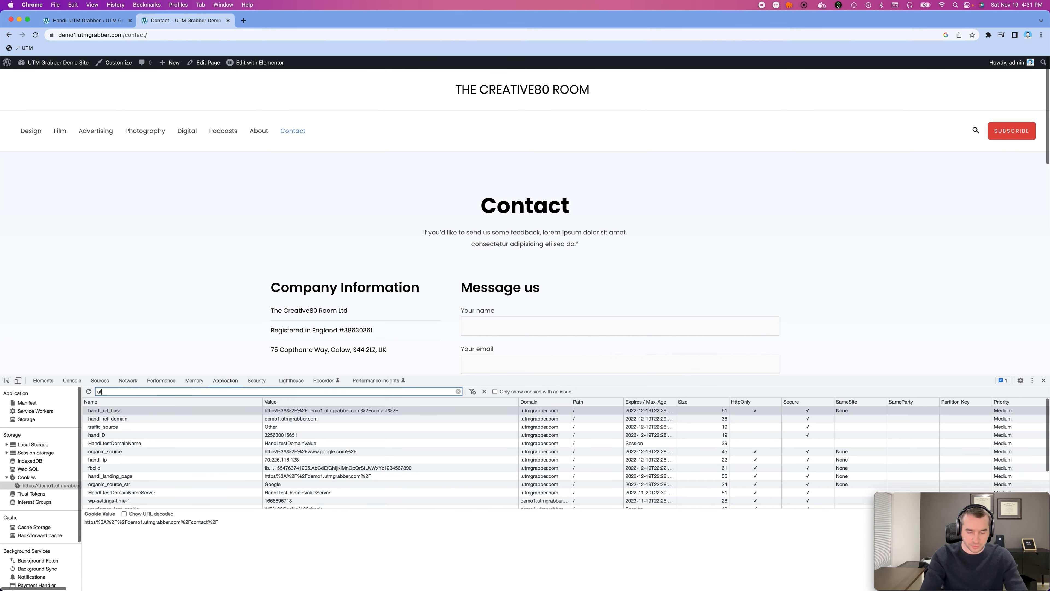
pyautogui.write('m_')
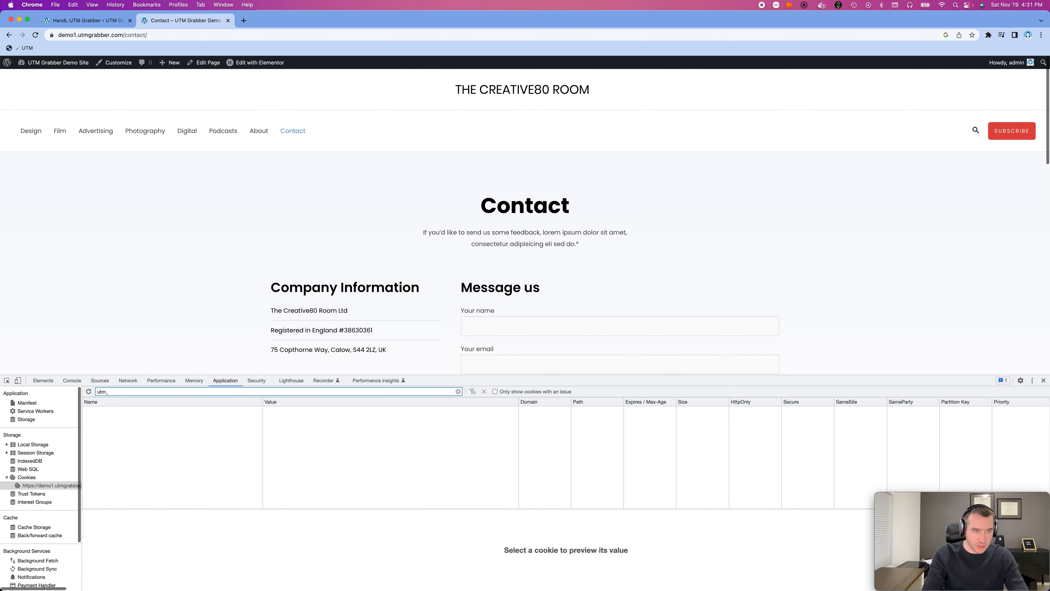
# - Clear the "utm_" filter from the cookie list and close the developer tools
pyautogui.press('BackSpace')
pyautogui.press('BackSpace')
pyautogui.press('BackSpace')
pyautogui.press('BackSpace')
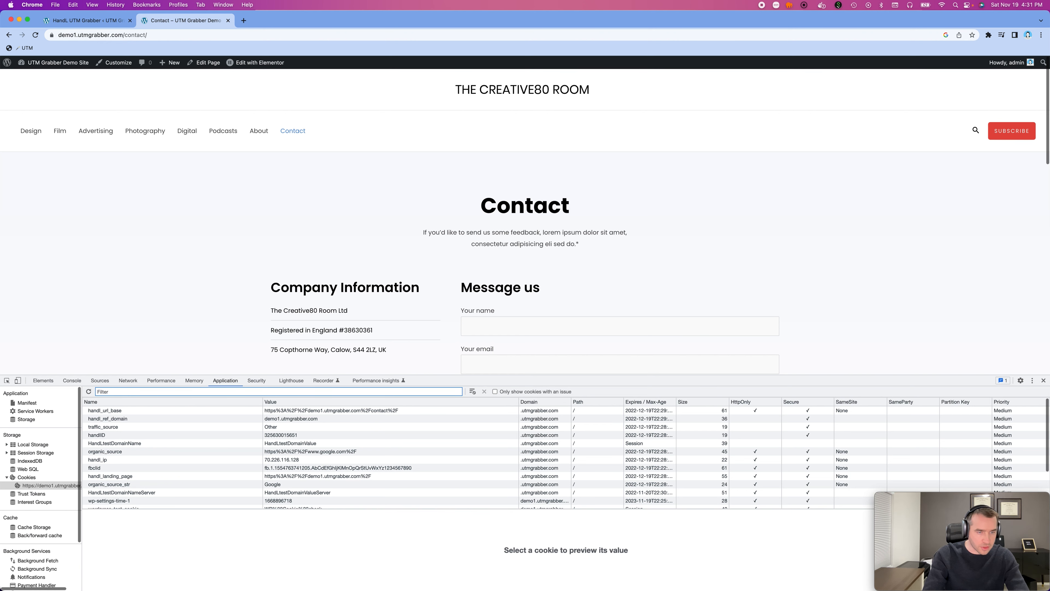
pyautogui.click(1042, 380)
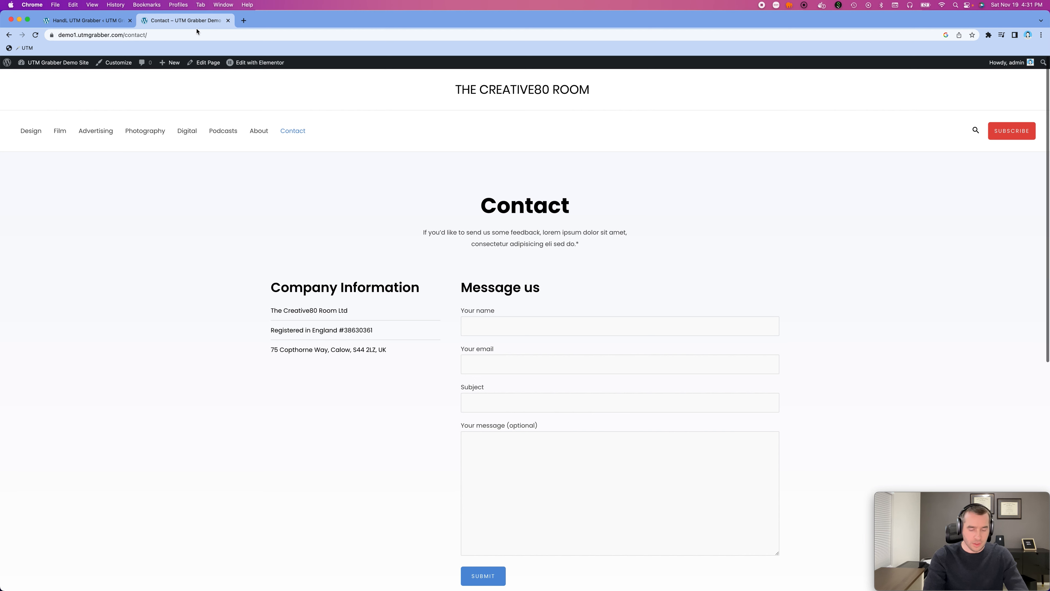
# - Copy the Contact page's full URL and load it in a new Incognito window
pyautogui.click(192, 33)
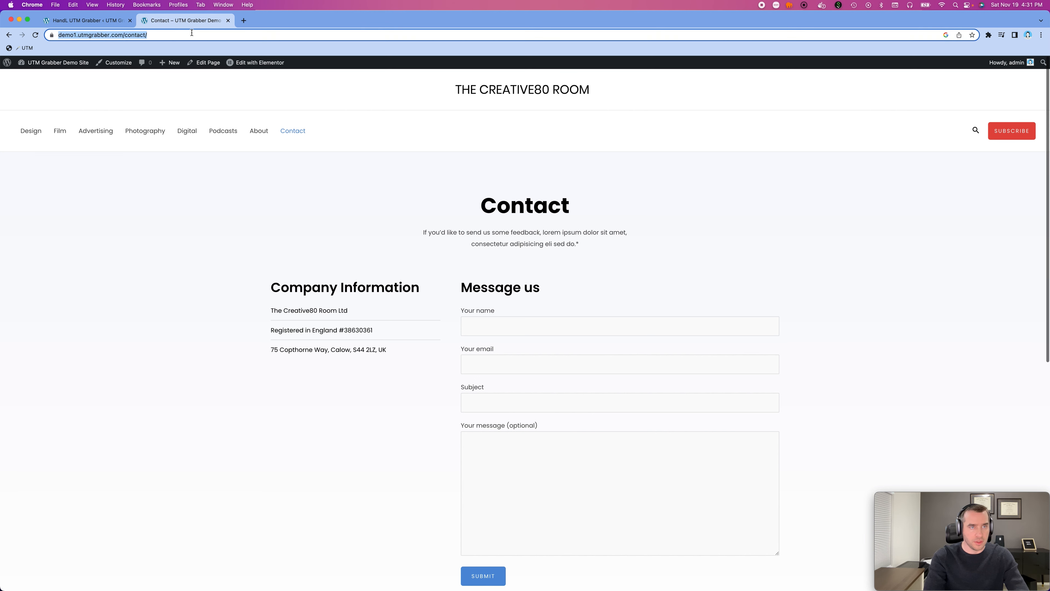
pyautogui.click(193, 33)
pyautogui.press('super+a')
pyautogui.press('super+c')
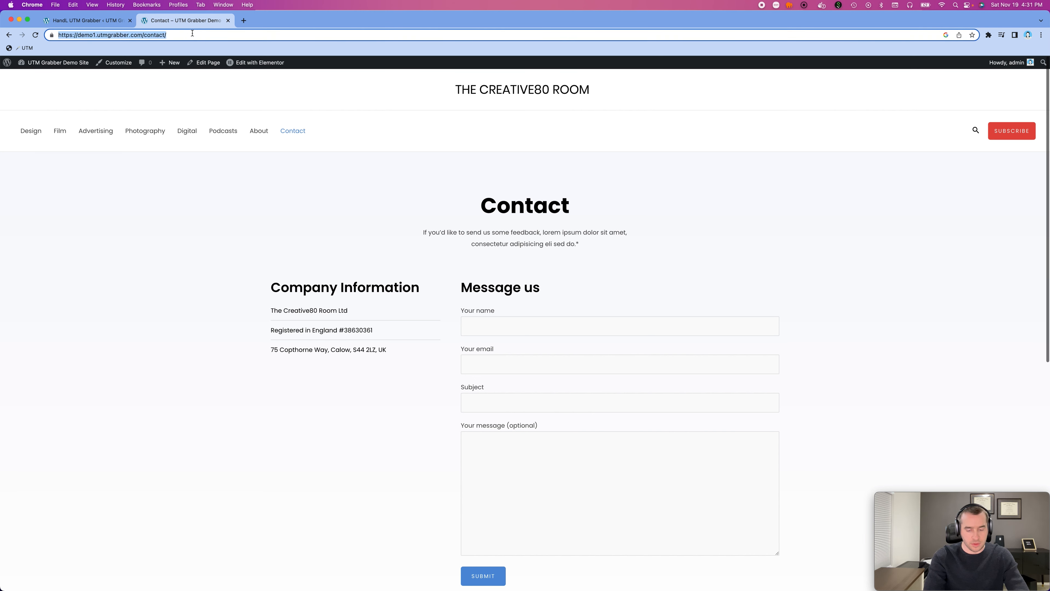
pyautogui.press('super+shift+n')
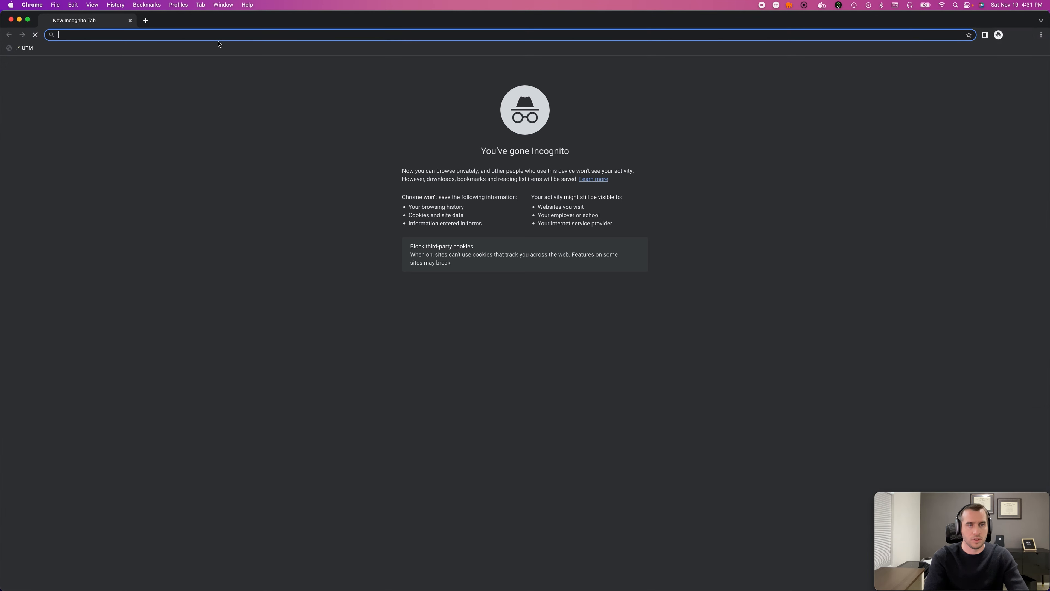
pyautogui.press('super+v')
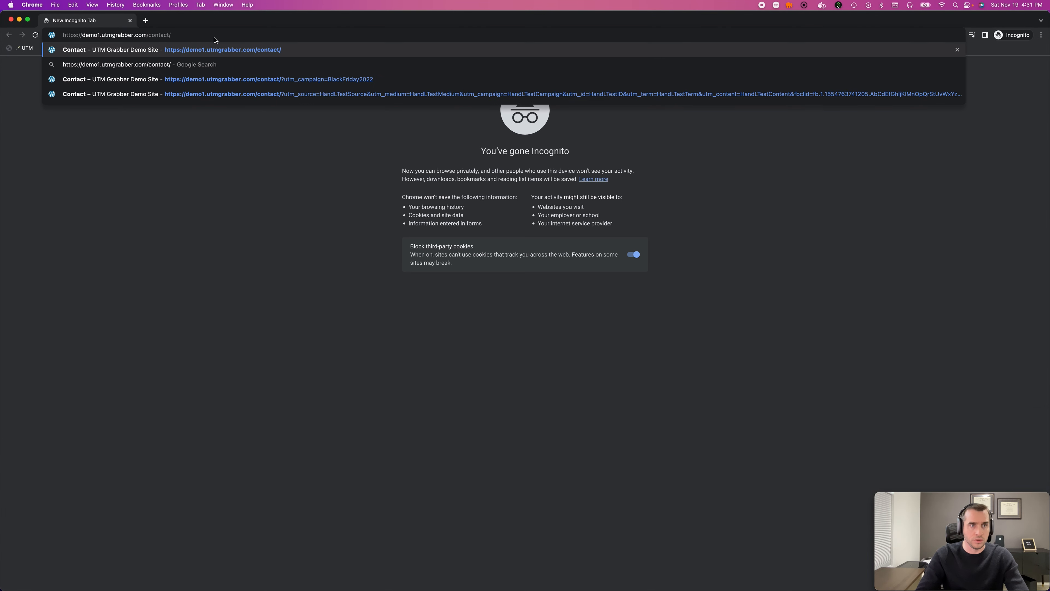
pyautogui.press('Return')
# - Inspect the Contact page in the Incognito window with the developer tools
pyautogui.rightClick(211, 102)
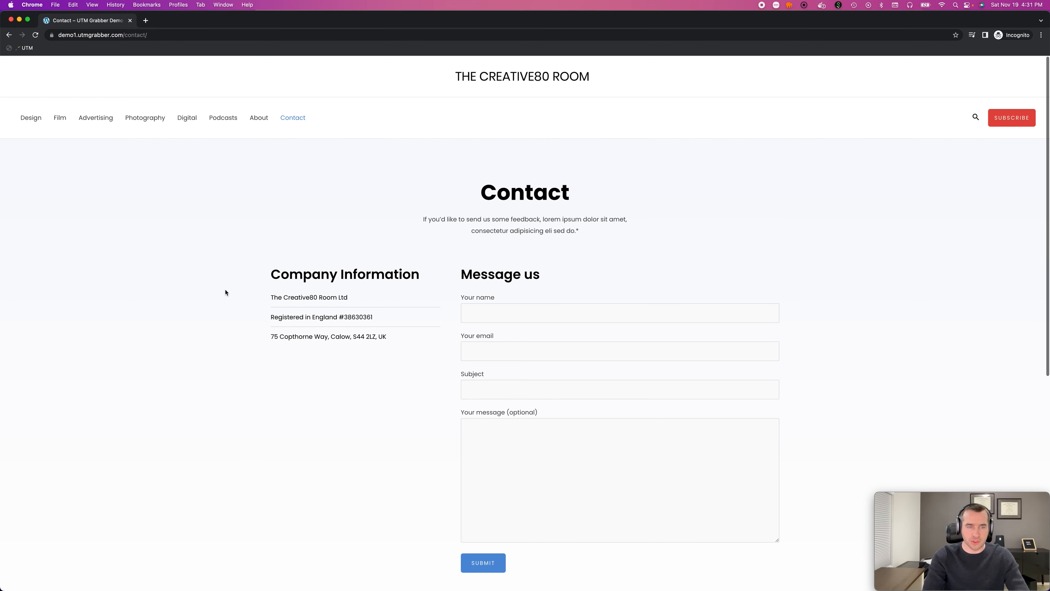
pyautogui.rightClick(219, 281)
pyautogui.click(233, 393)
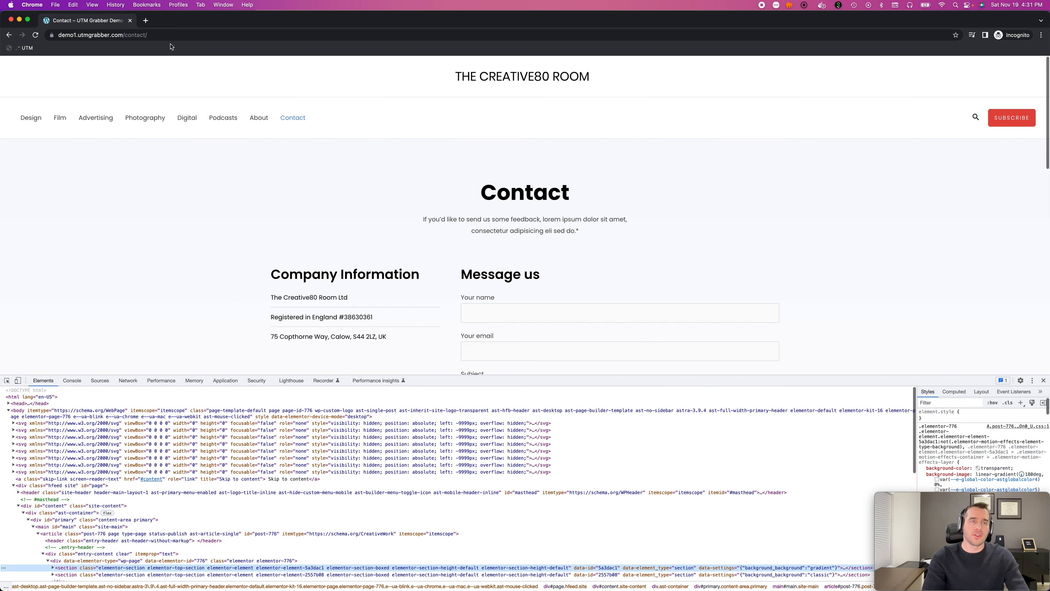
# - Load the previously visited Contact URL carrying the full HandL test parameters, starting with utm_source=HandLTestSource and utm_medium=HandLTestMedium
pyautogui.click(163, 36)
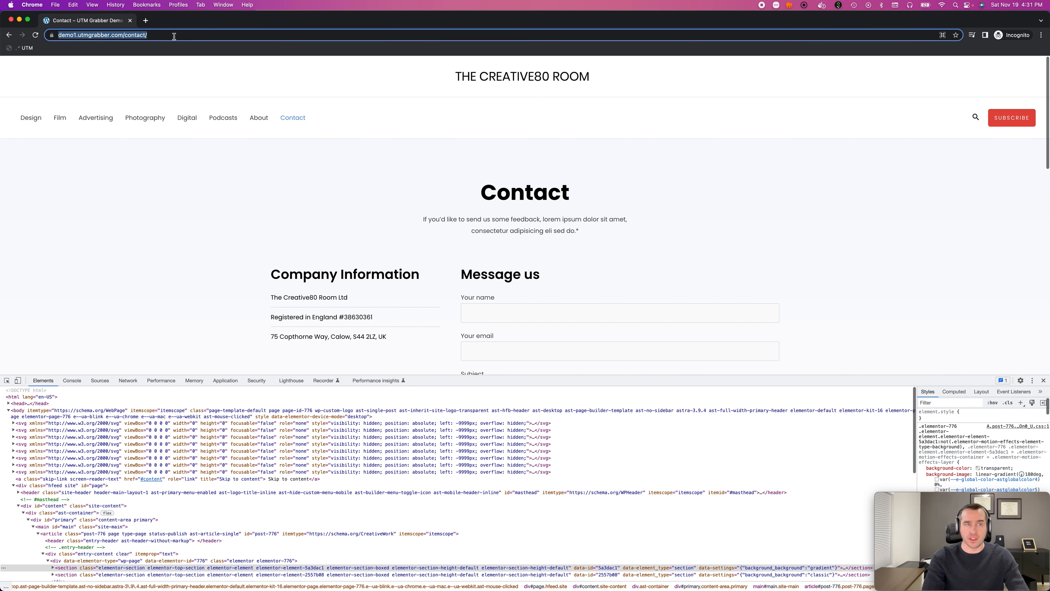
pyautogui.click(177, 36)
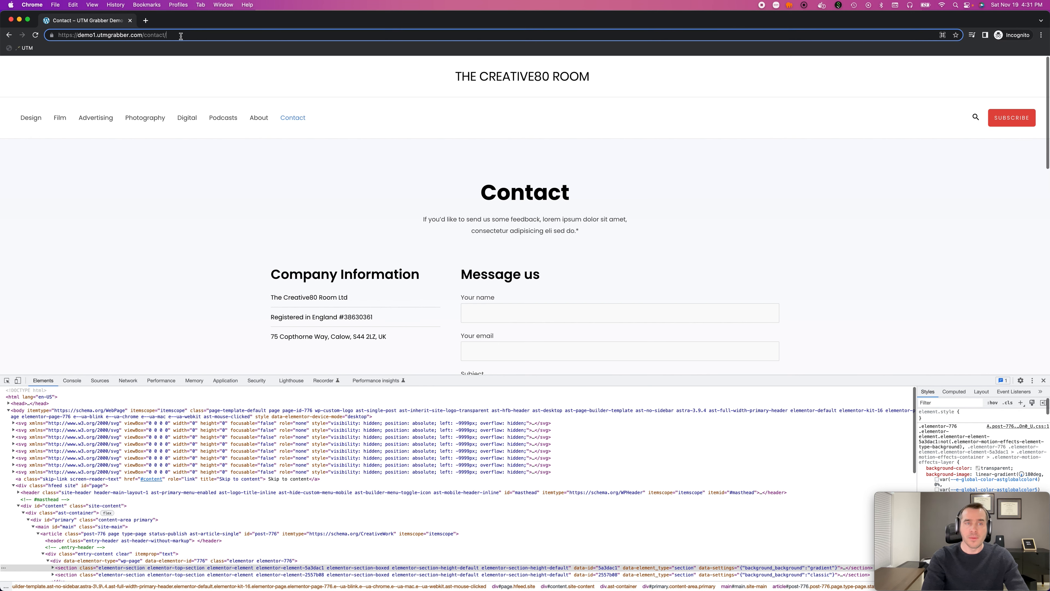
pyautogui.write('?utm')
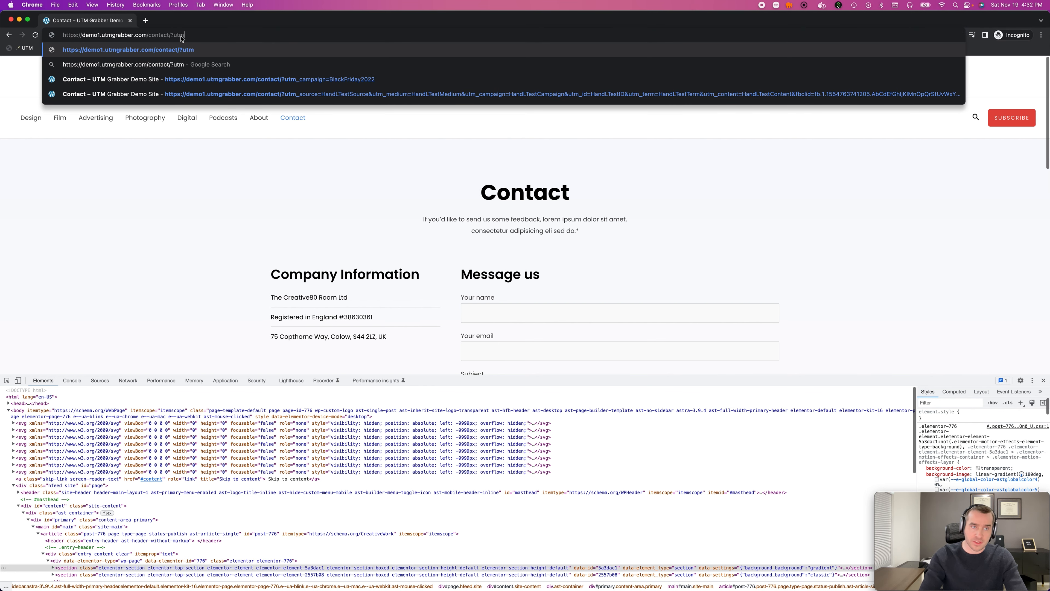
pyautogui.press('Down')
pyautogui.press('Down')
pyautogui.press('Down')
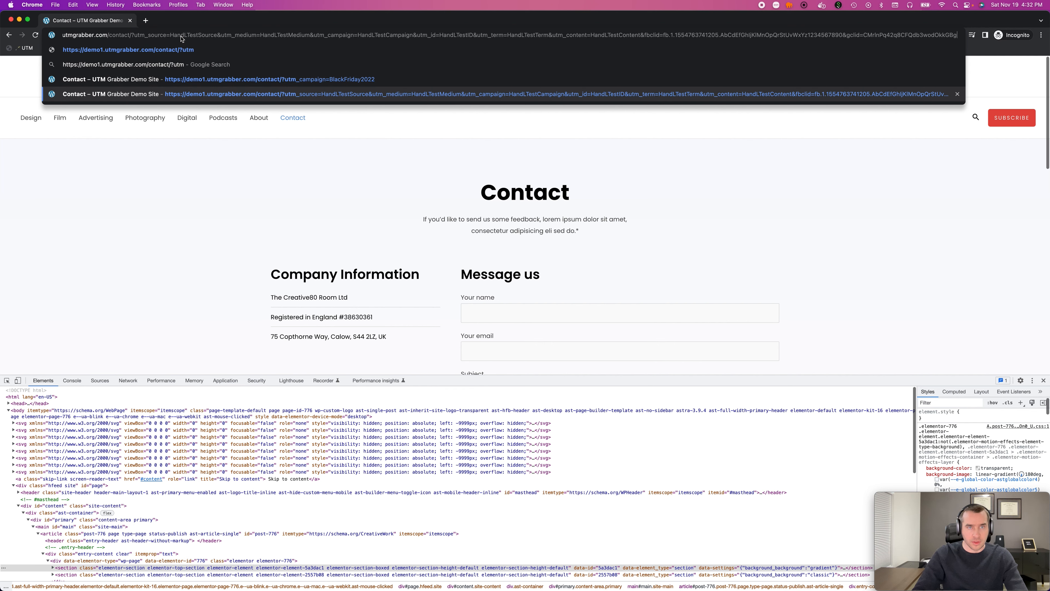
pyautogui.press('Return')
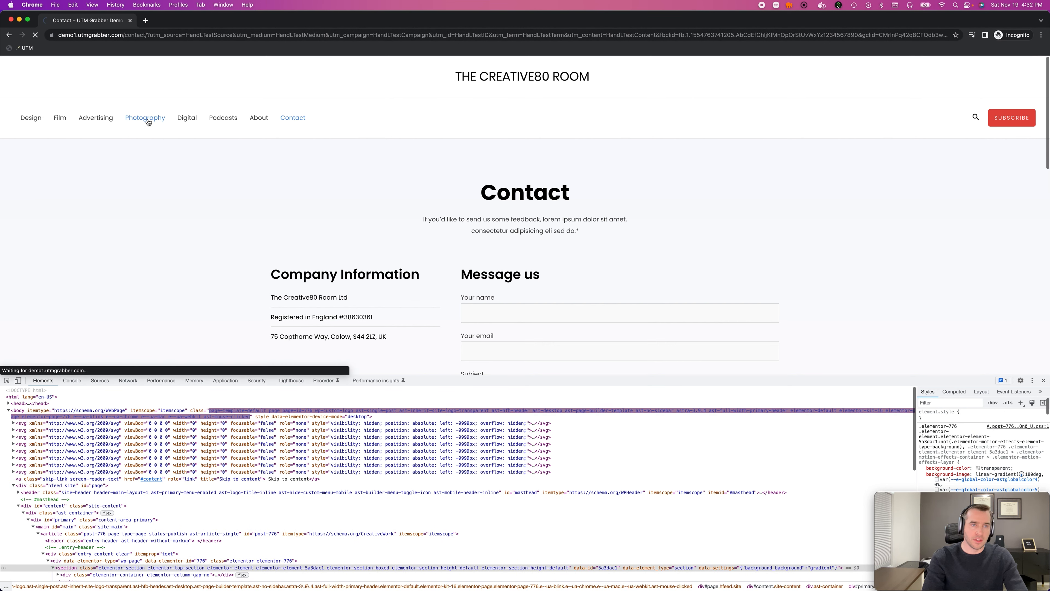
# - Browse other site pages such as Photography and About, return to the Contact form, and close the developer tools
pyautogui.click(254, 118)
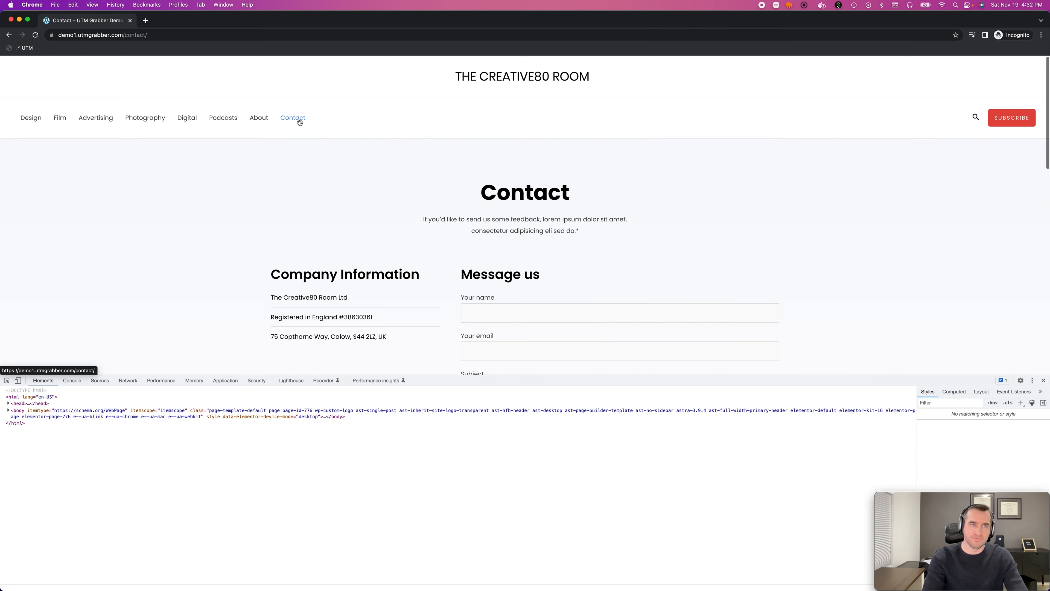
pyautogui.scroll(-2, 491, 211)
pyautogui.scroll(-1, 492, 211)
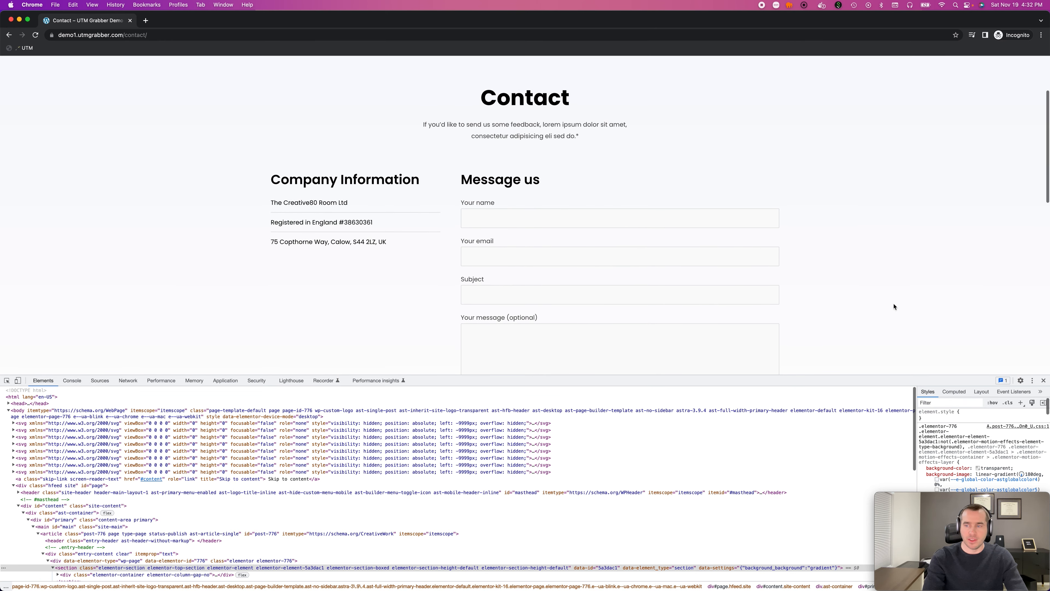
pyautogui.press('super+alt+i')
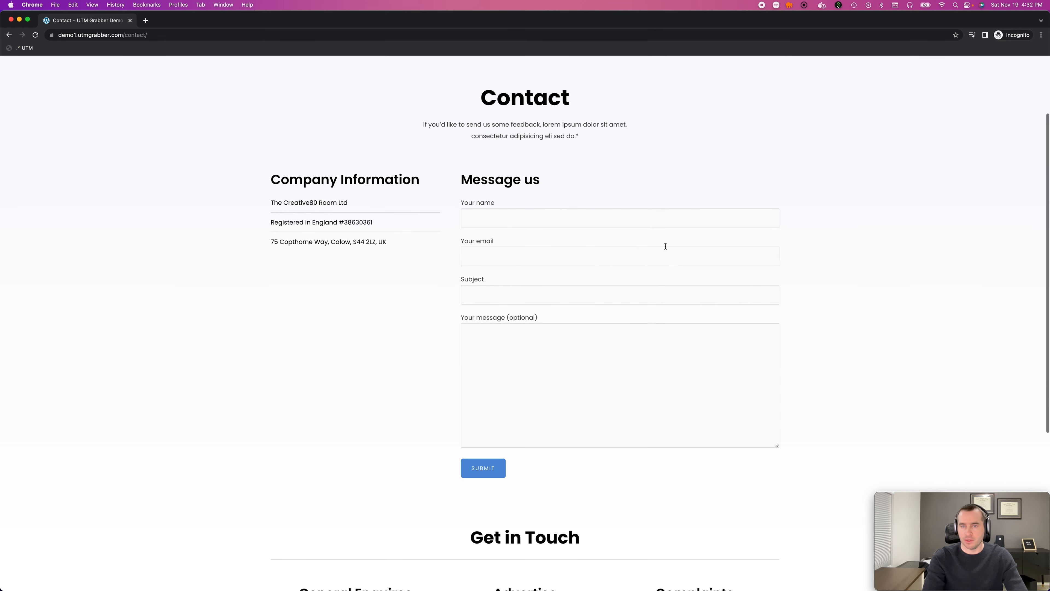
# - Fill in the sender's name and e-mail address in the Message us form, using the suggested handldigital.com address
pyautogui.click(567, 220)
pyautogui.write('haktan')
pyautogui.press('Tab')
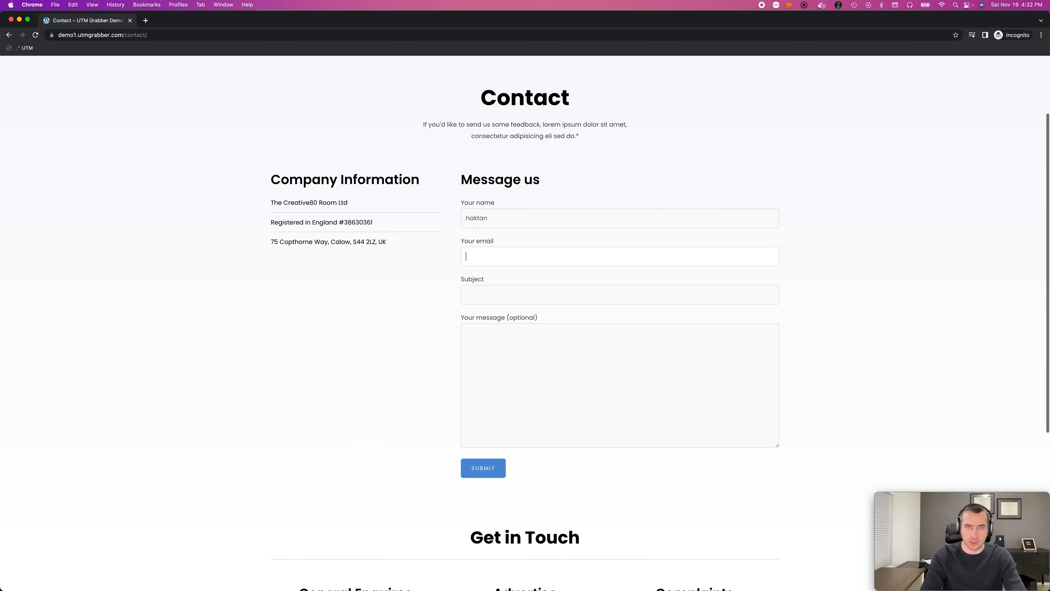
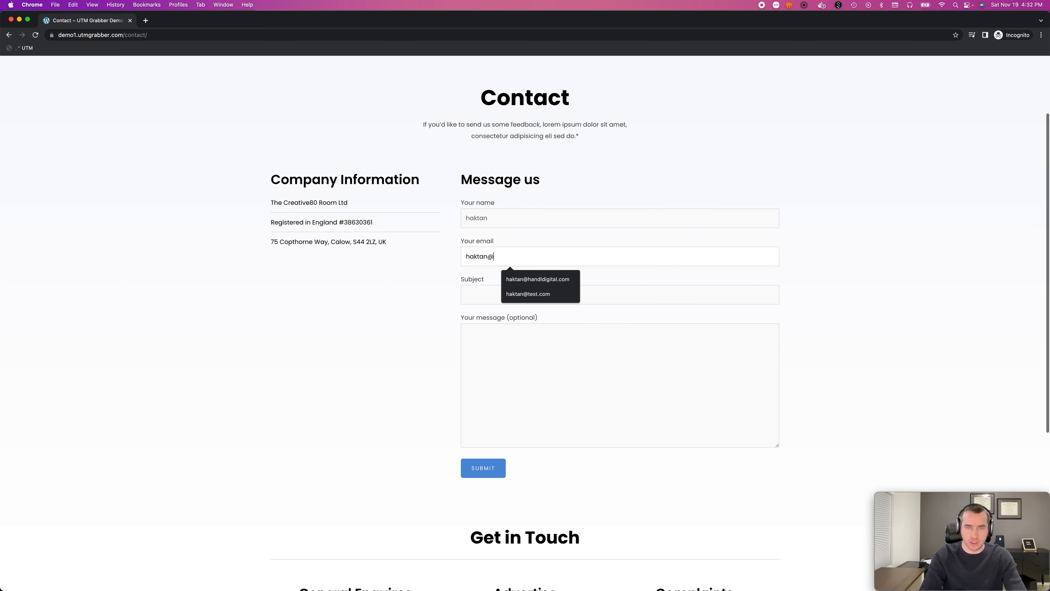
pyautogui.press('Down')
pyautogui.press('Down')
pyautogui.press('Up')
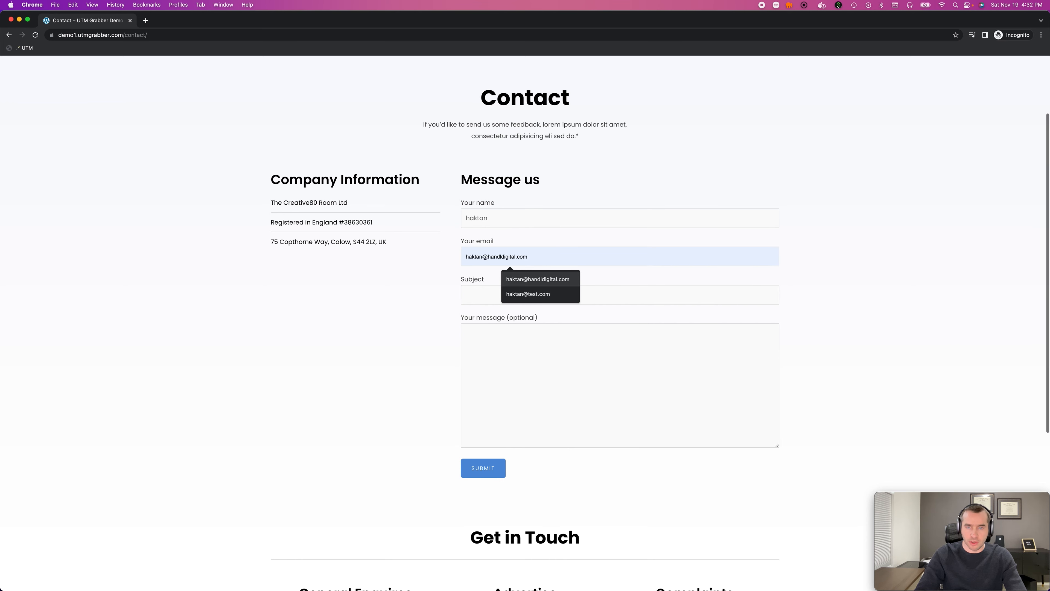
pyautogui.press('Tab')
# - Enter "testing" as the subject and "testing incognito" as the message, and submit the contact form
pyautogui.write('testing')
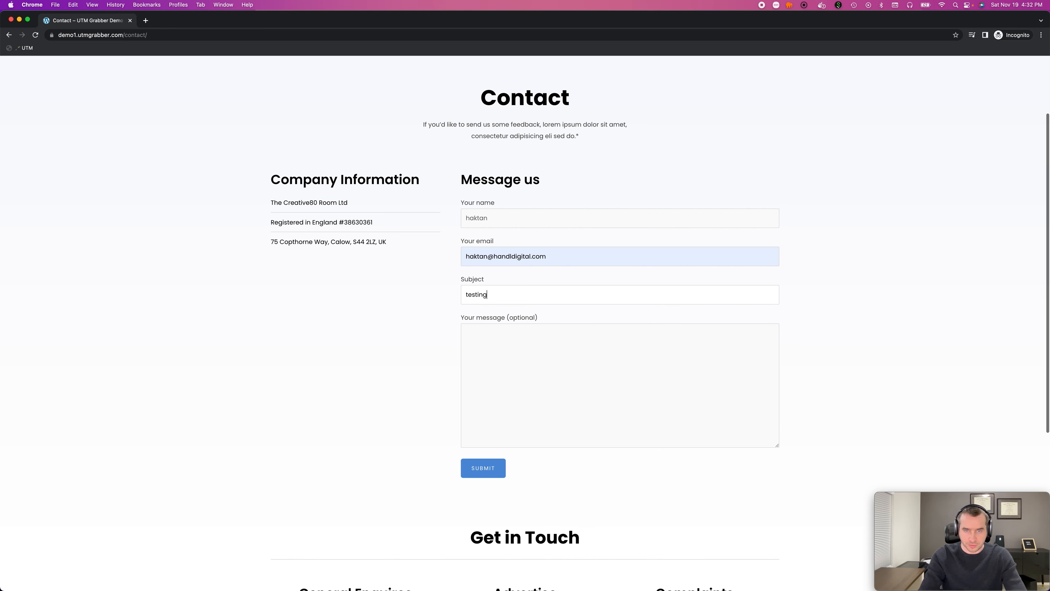
pyautogui.press('Tab')
pyautogui.write('testing ')
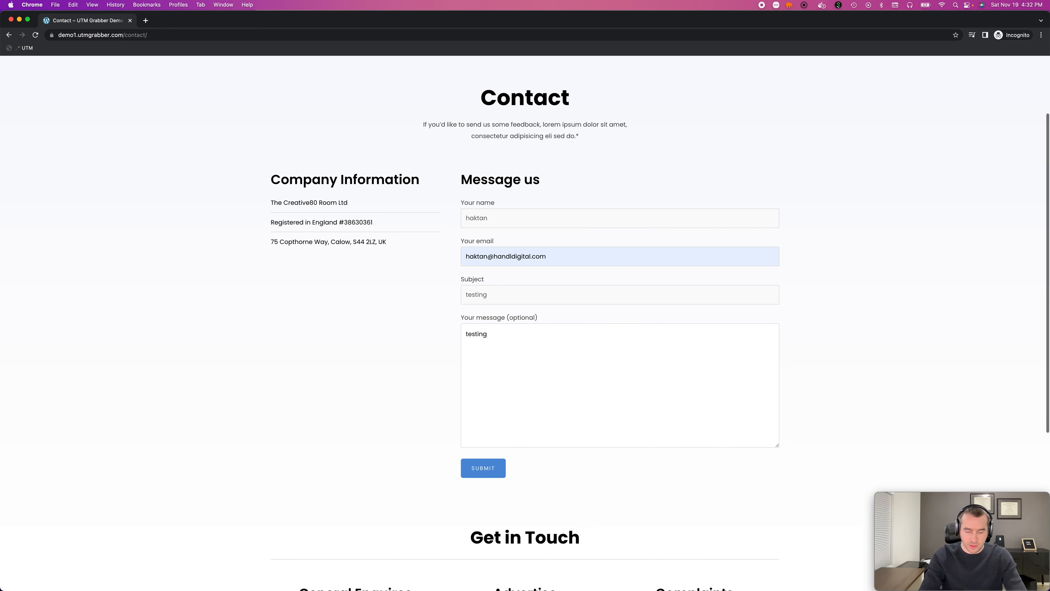
pyautogui.write('incognito')
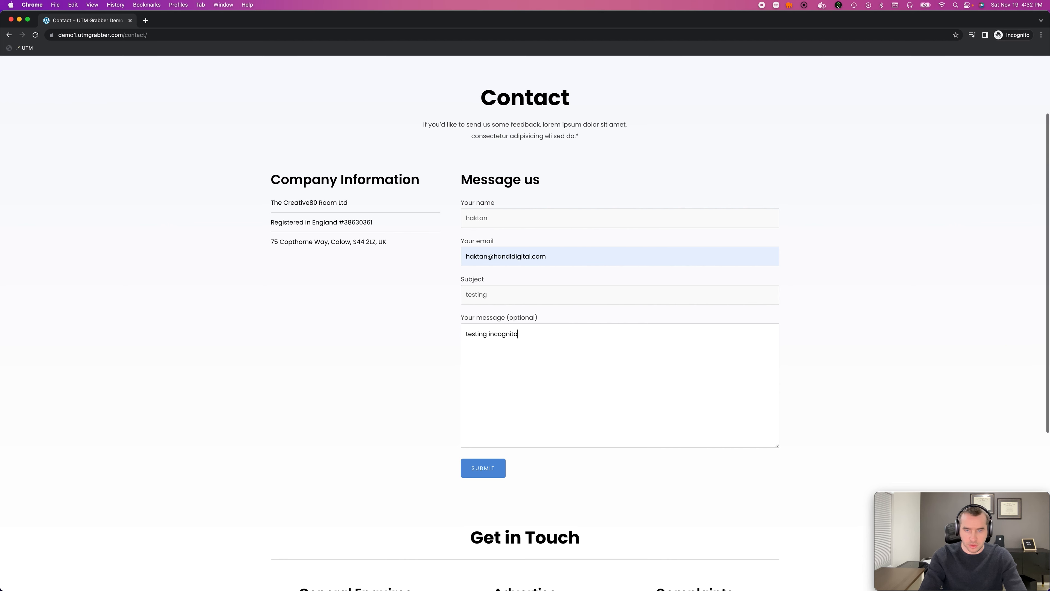
pyautogui.click(475, 469)
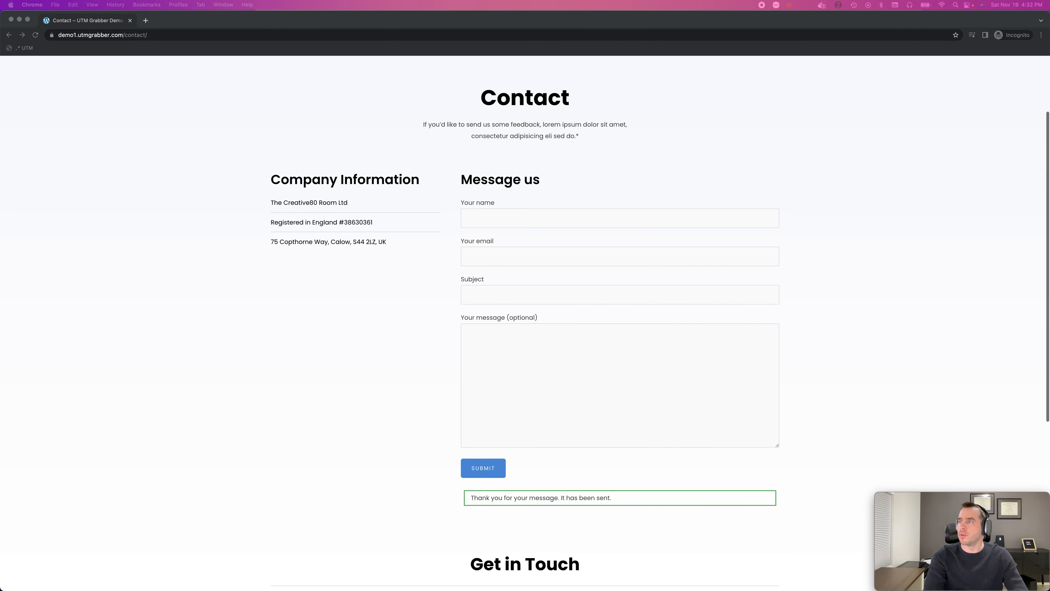
# - Open the form's notification e-mail in Mail and highlight the lines from UTM Source to UTM Campaign
pyautogui.moveTo(579, 589); pyautogui.dragTo(447, 96)
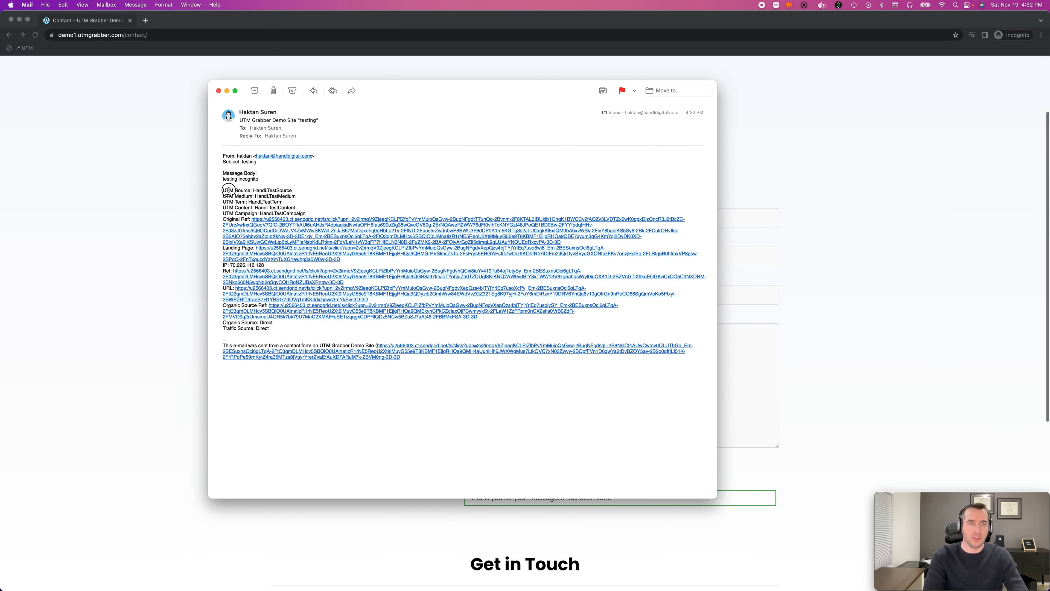
pyautogui.moveTo(225, 191); pyautogui.dragTo(321, 213)
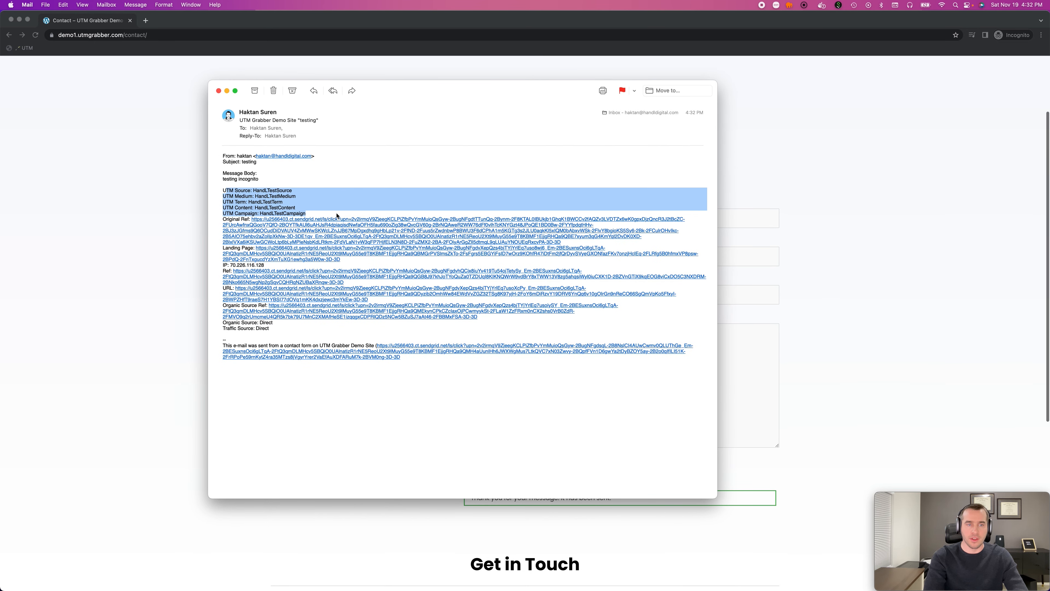